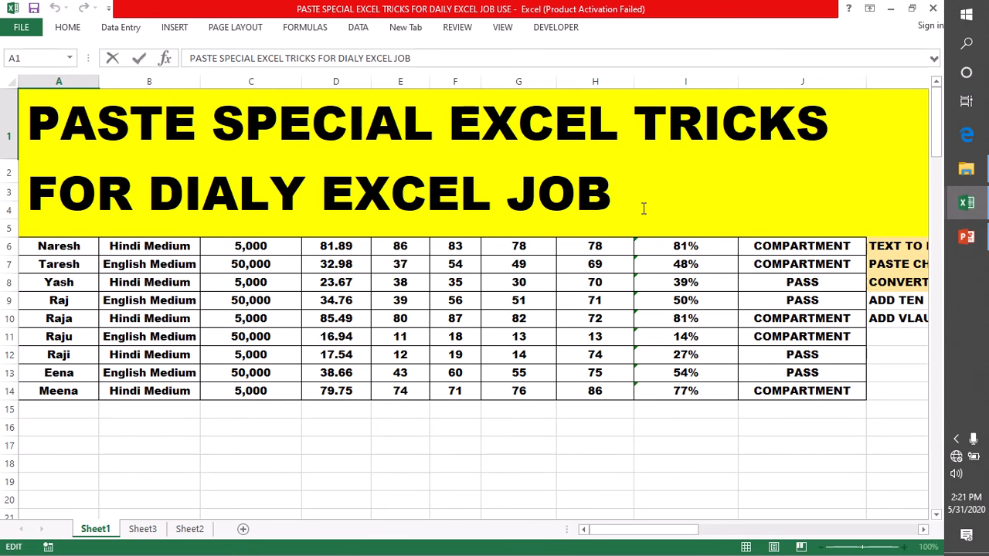
left_click(144, 427)
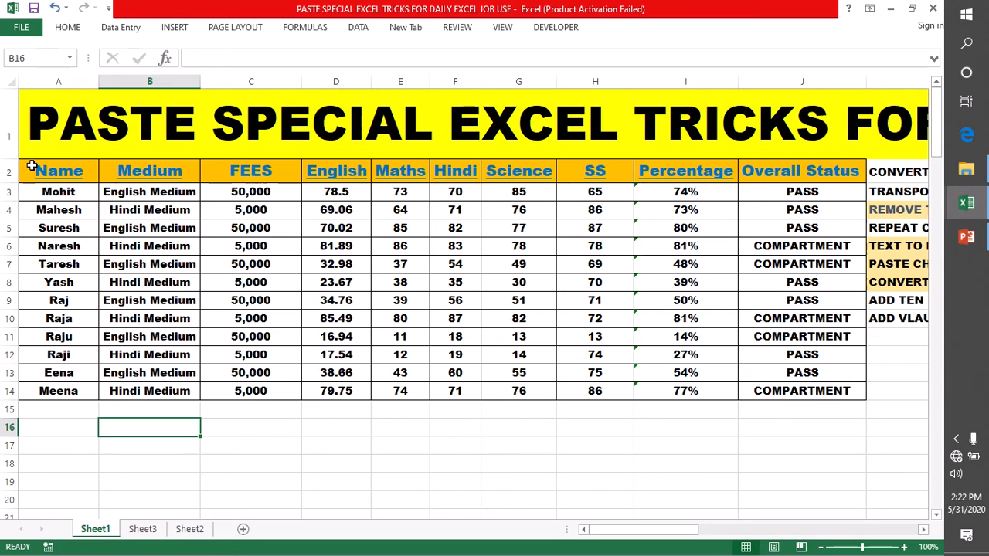
left_click(63, 429)
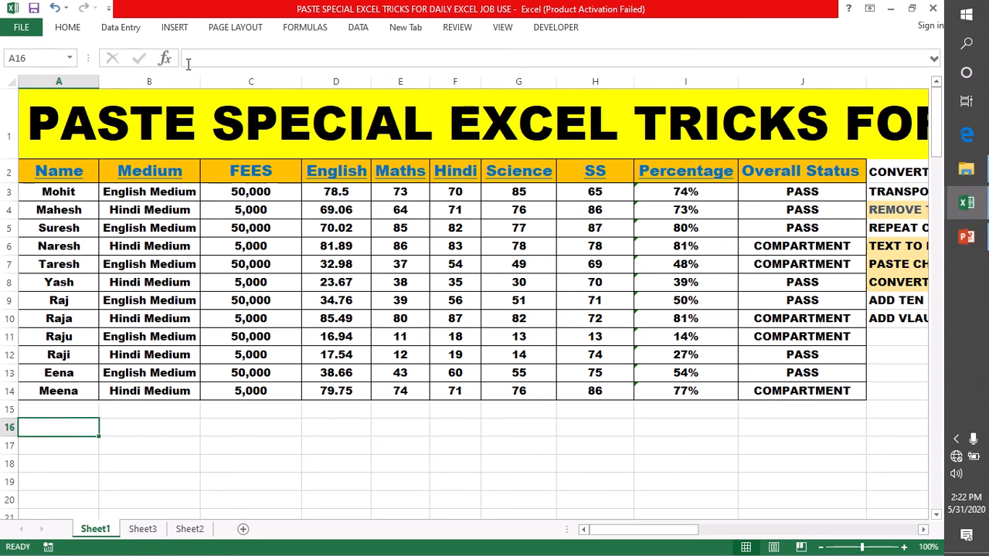
left_click(68, 32)
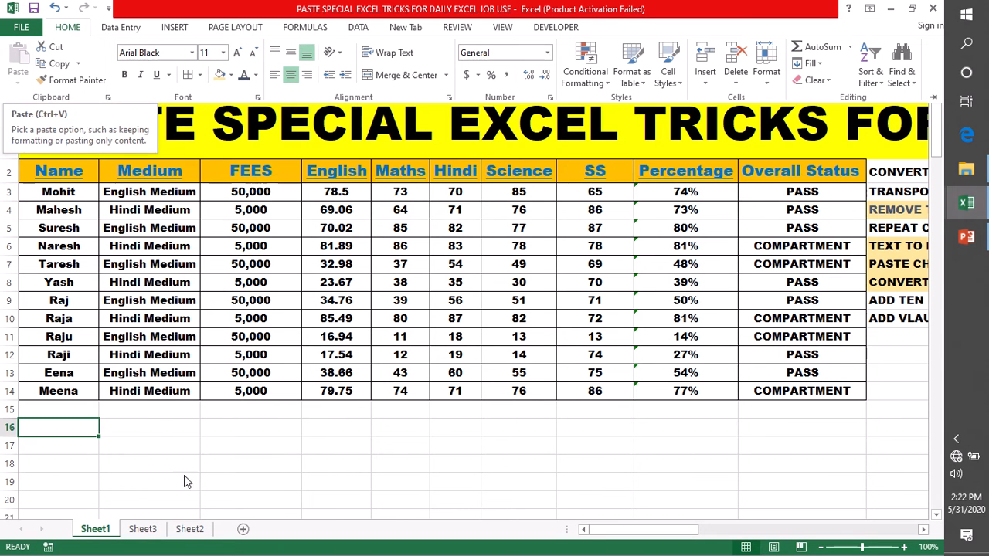
left_click(139, 427)
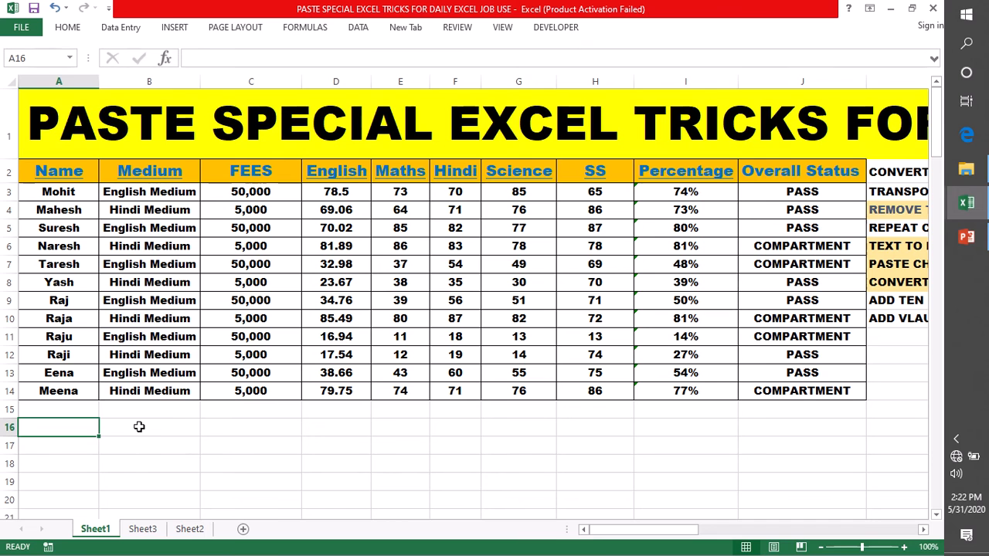
left_click(138, 427)
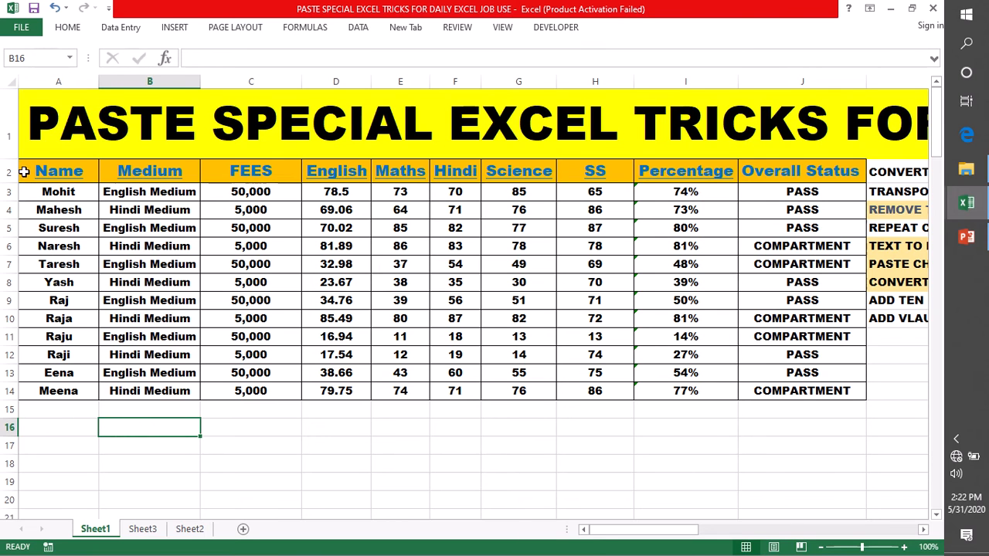
left_click(55, 429)
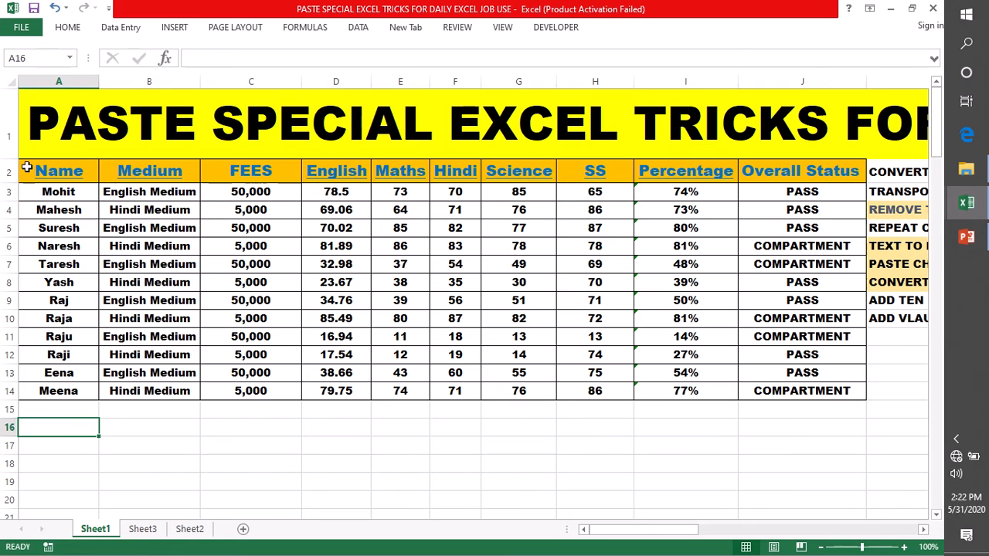
Copy the whole student marks table, including its header row (A2:J14)
left_click_drag(46, 166, 809, 391)
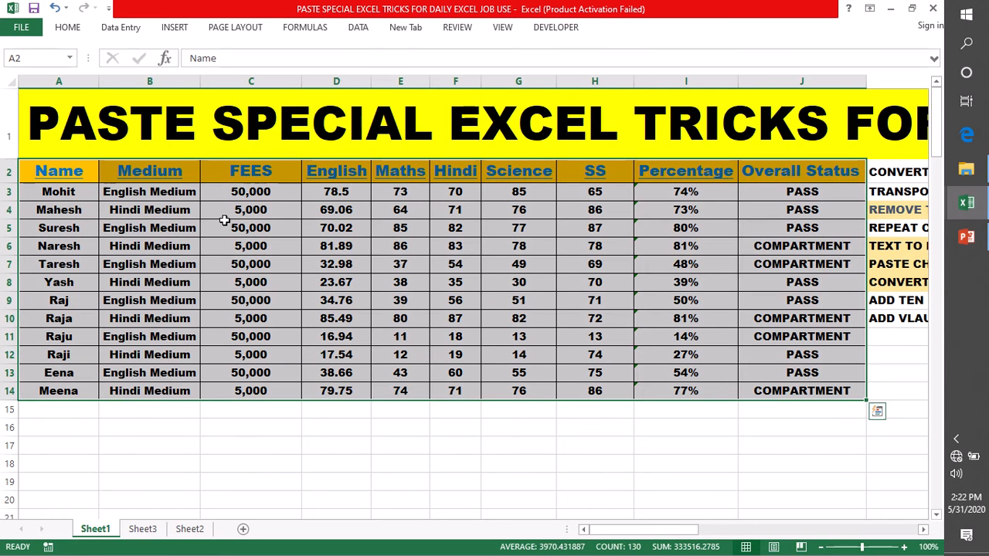
right_click(224, 220)
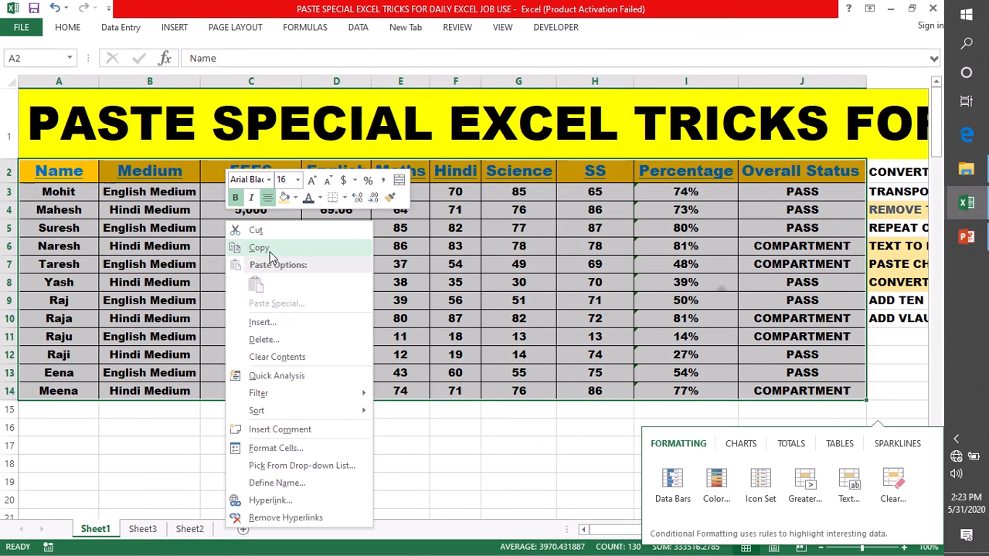
left_click(270, 250)
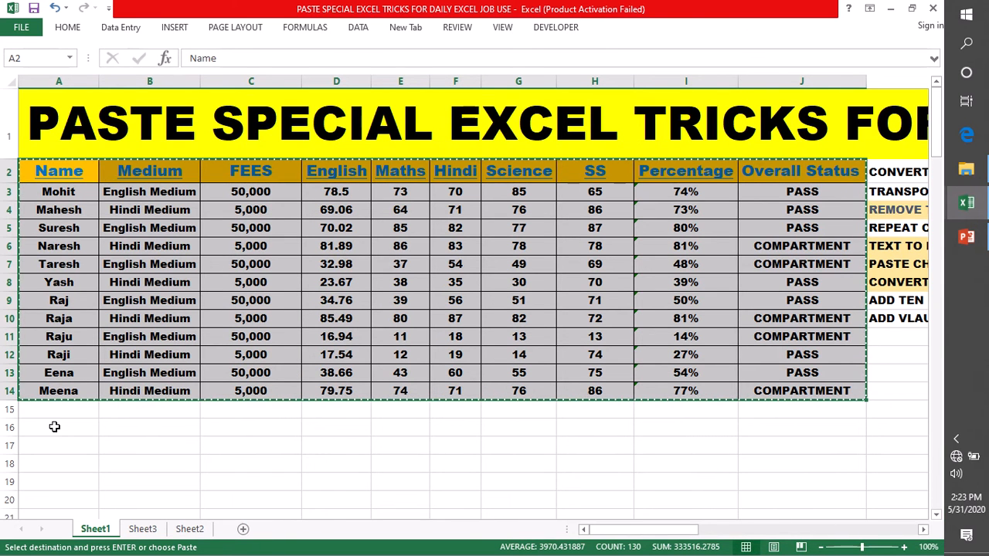
Paste only the formulas of the copied table below the original, starting at cell A16
left_click(54, 427)
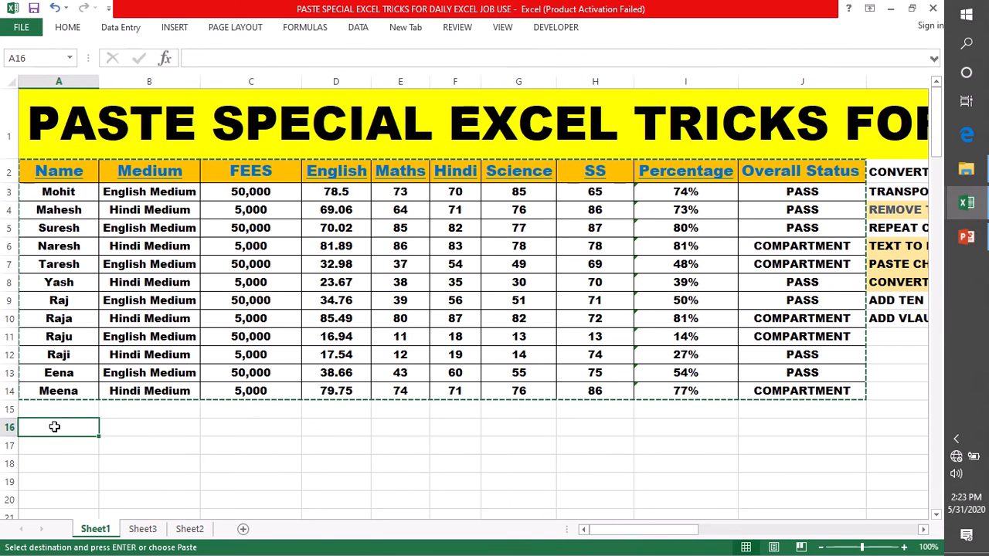
left_click(80, 32)
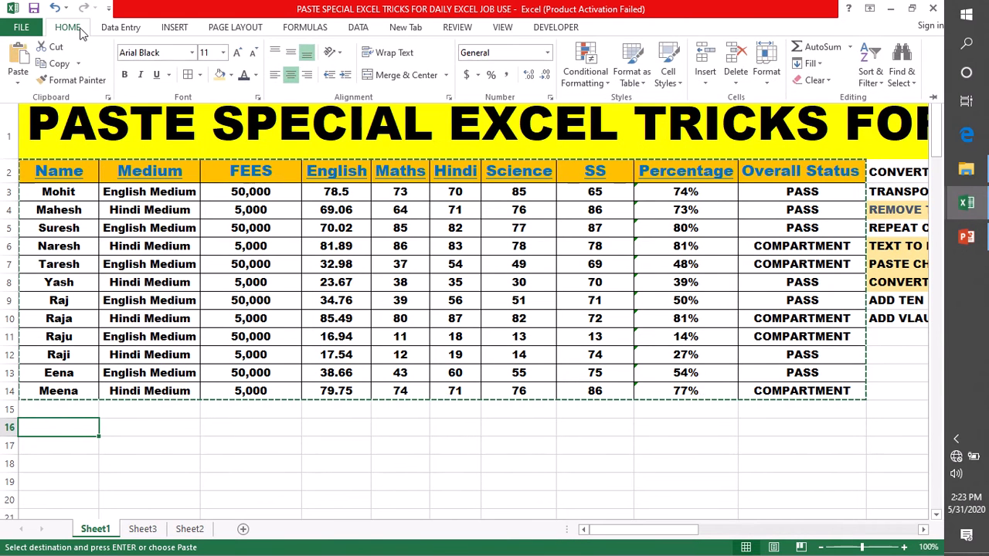
left_click(13, 85)
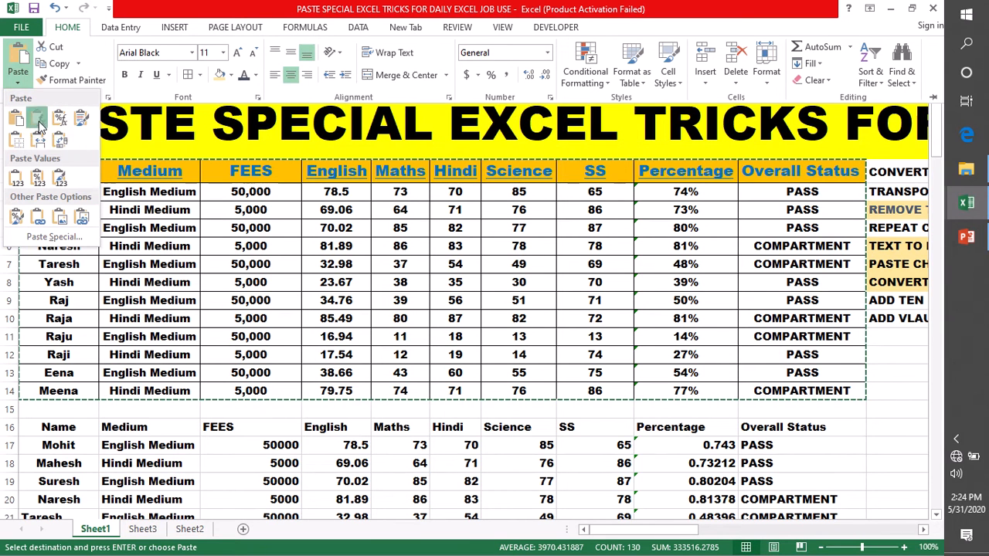
left_click(38, 122)
key("ctrl+F1")
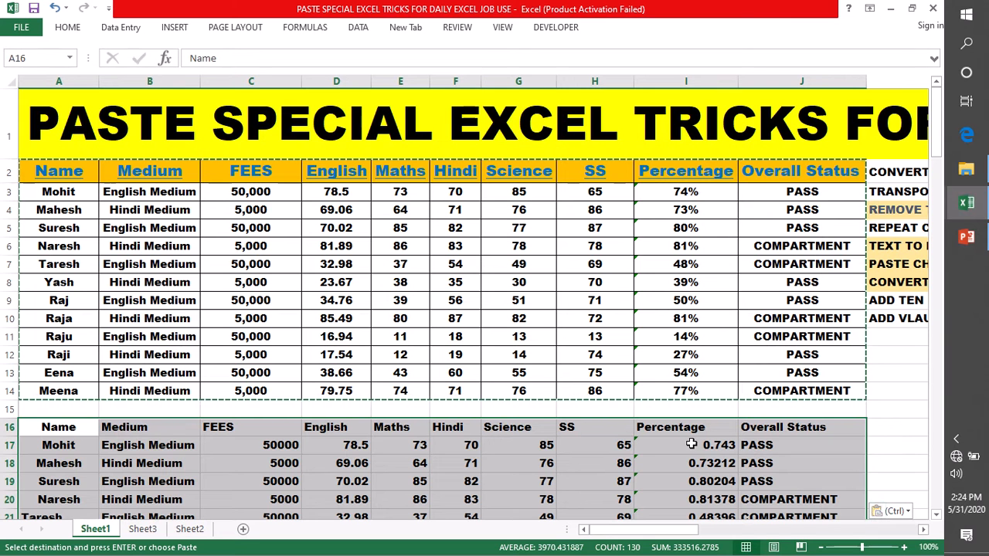
Inspect the pasted Overall Status formula in J17 and preview other paste options for the copied table at cell A16
left_click(757, 447)
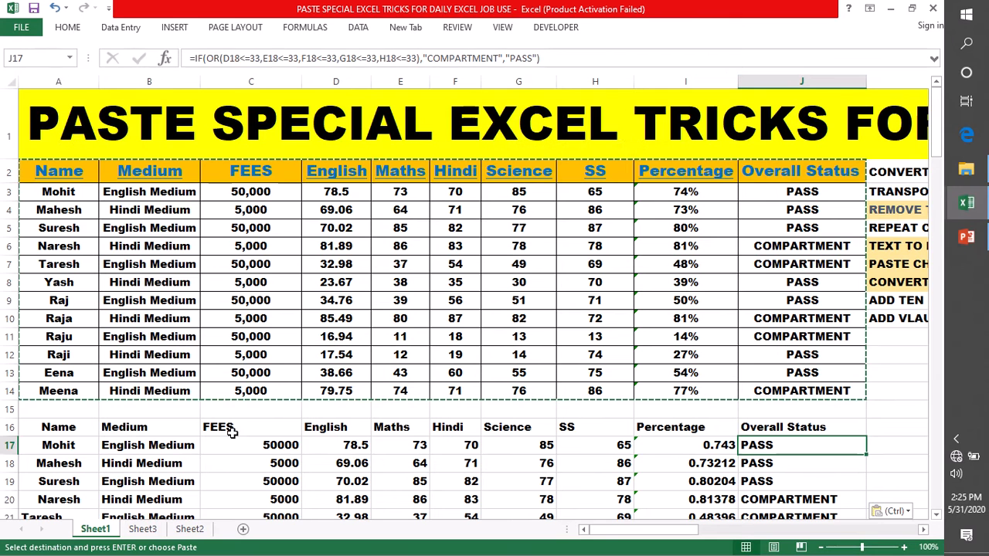
left_click(67, 29)
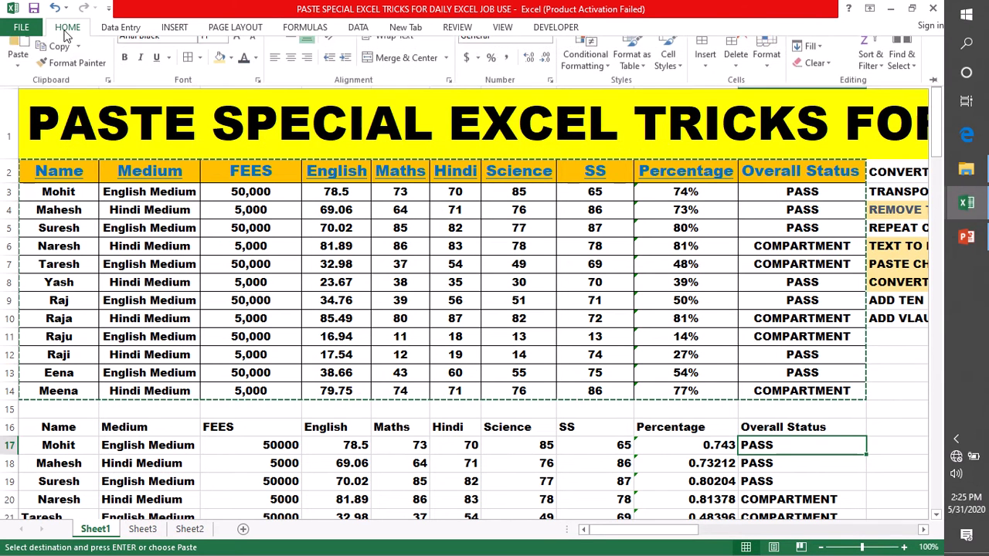
left_click(18, 77)
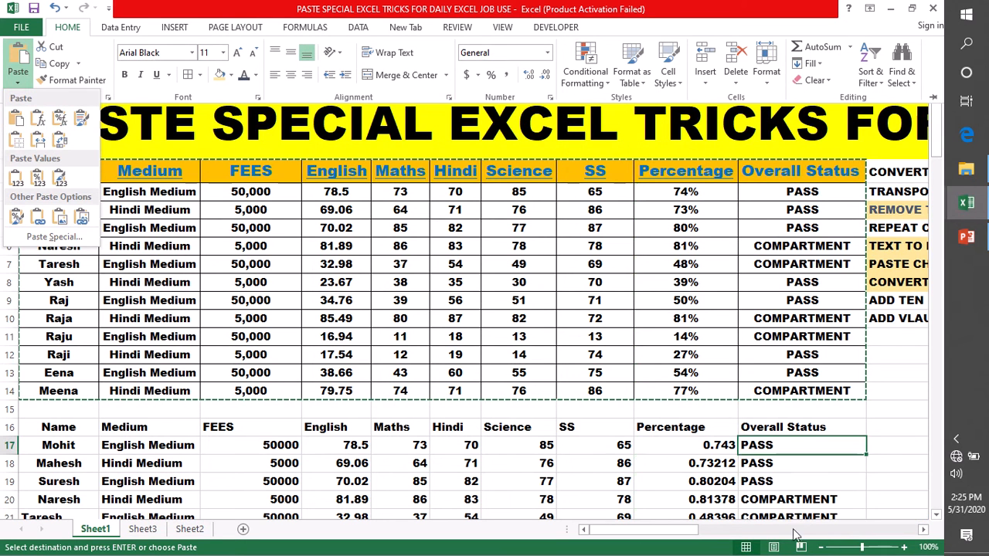
key("Escape")
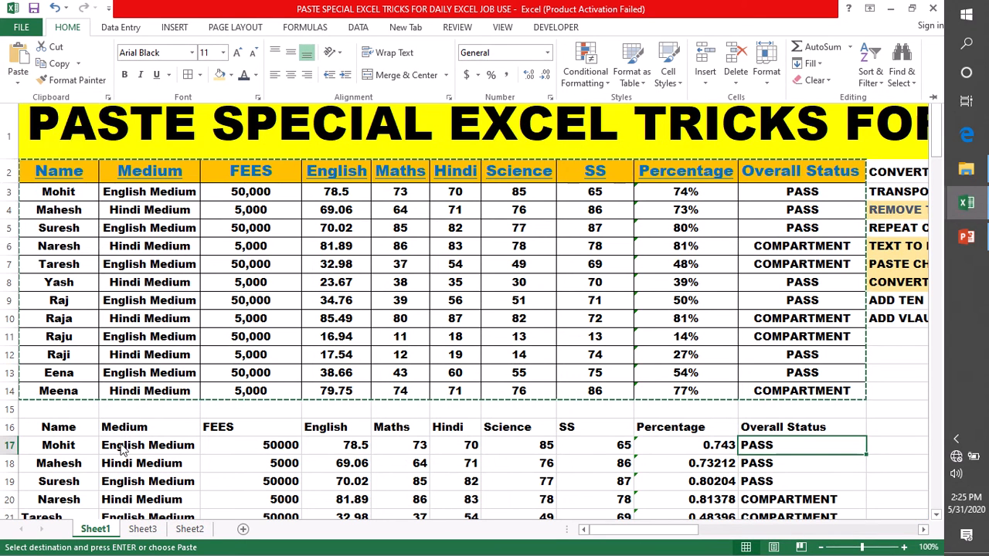
key("Escape")
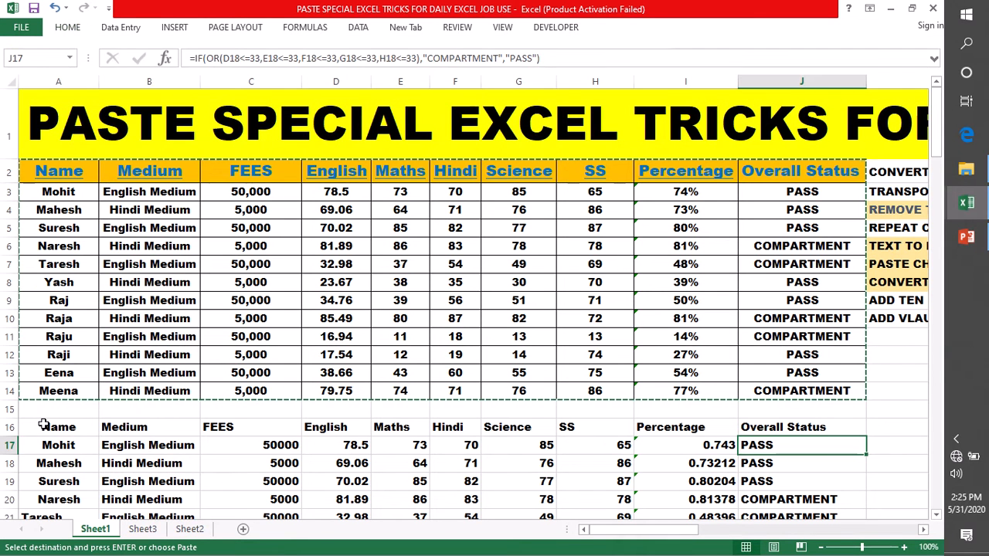
left_click(44, 424)
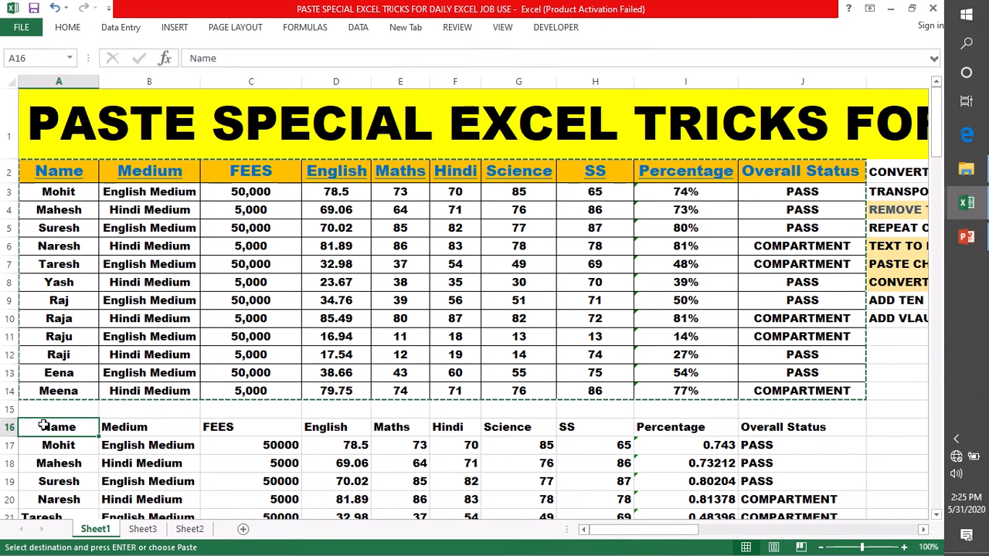
left_click(62, 29)
left_click(19, 77)
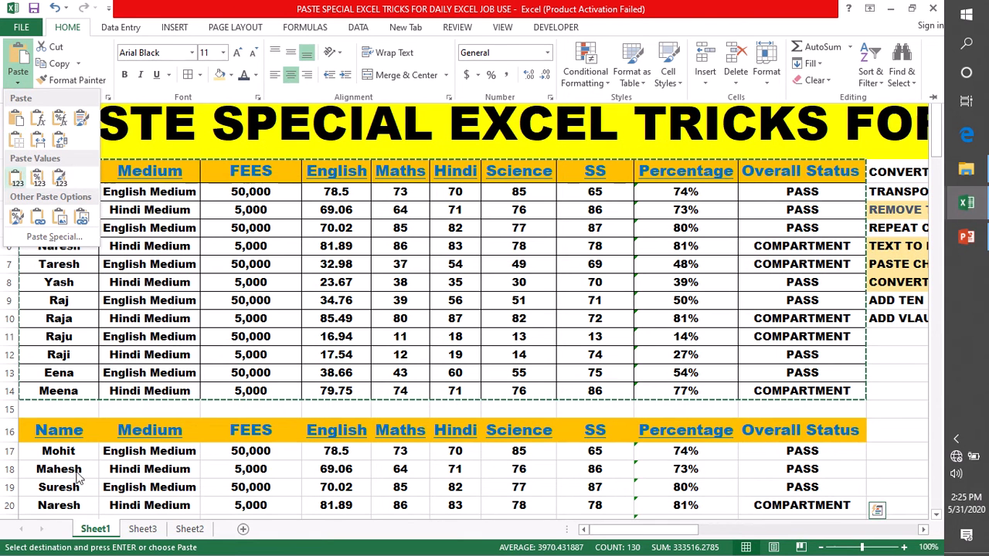
left_click(48, 435)
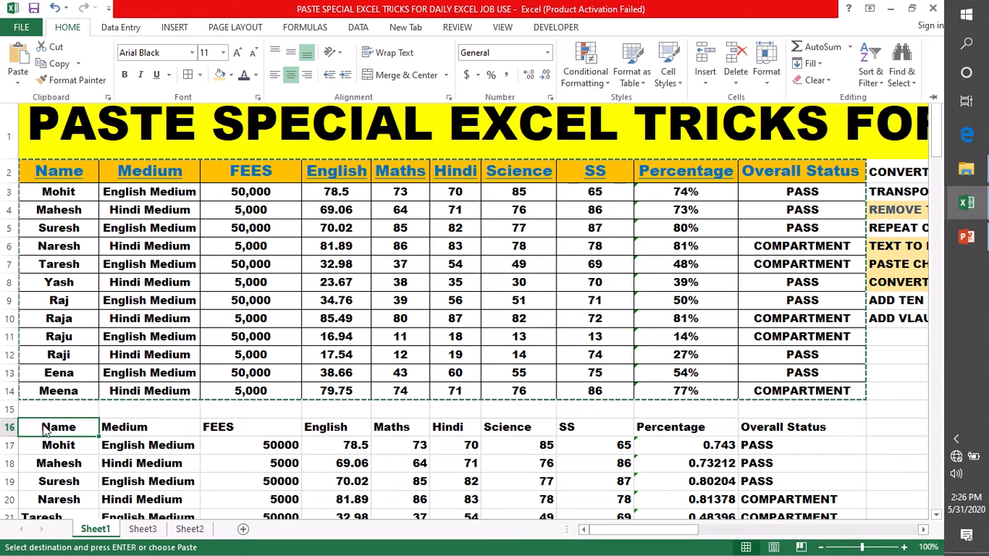
key("ctrl+F1")
Paste the copied table as a picture below the formulas-only copy, starting at cell A30
left_click(111, 408)
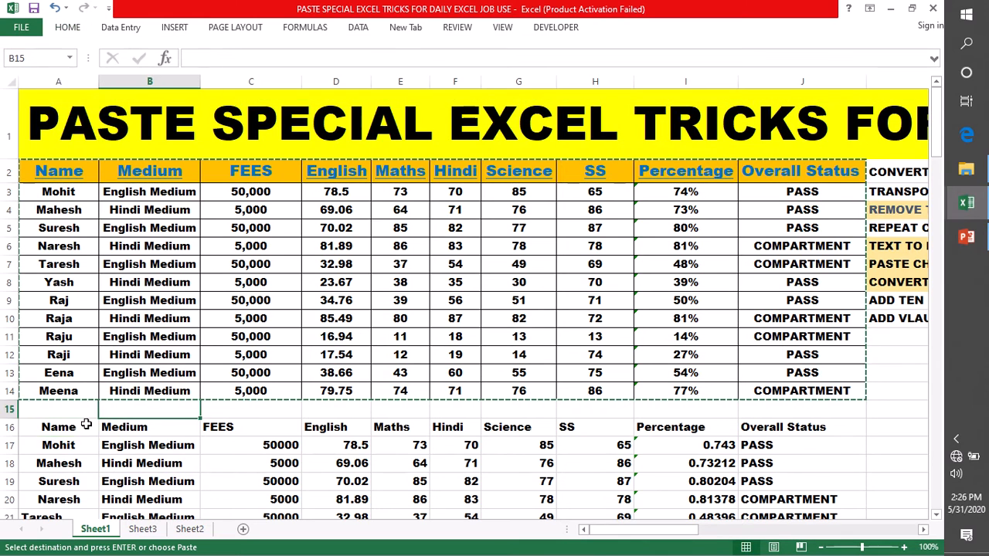
left_click_drag(48, 428, 765, 410)
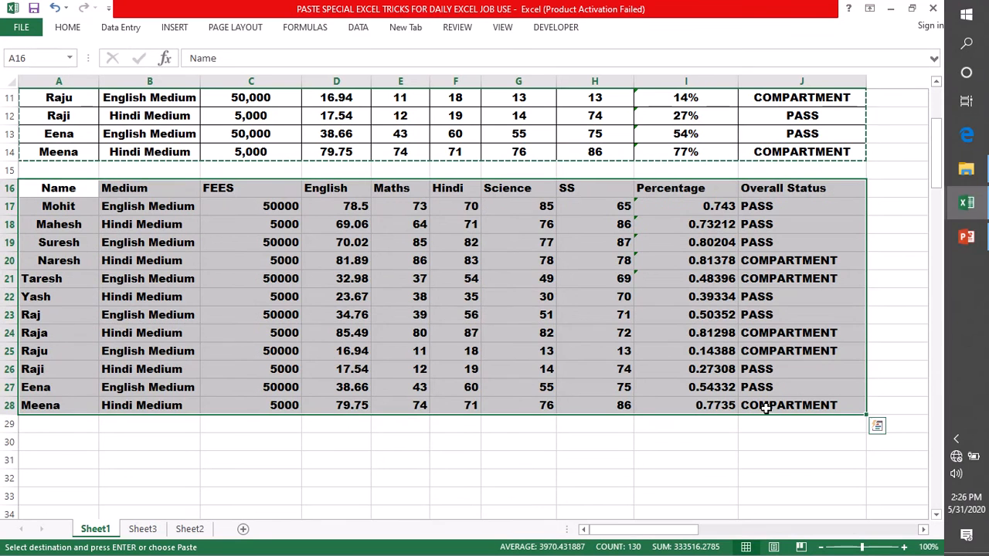
left_click(40, 447)
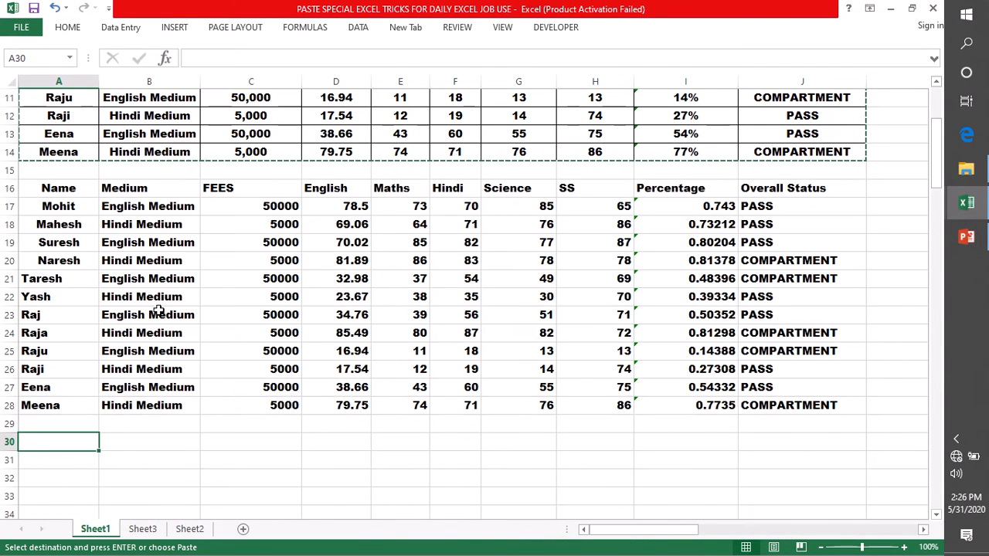
scroll(163, 293, "up", 3)
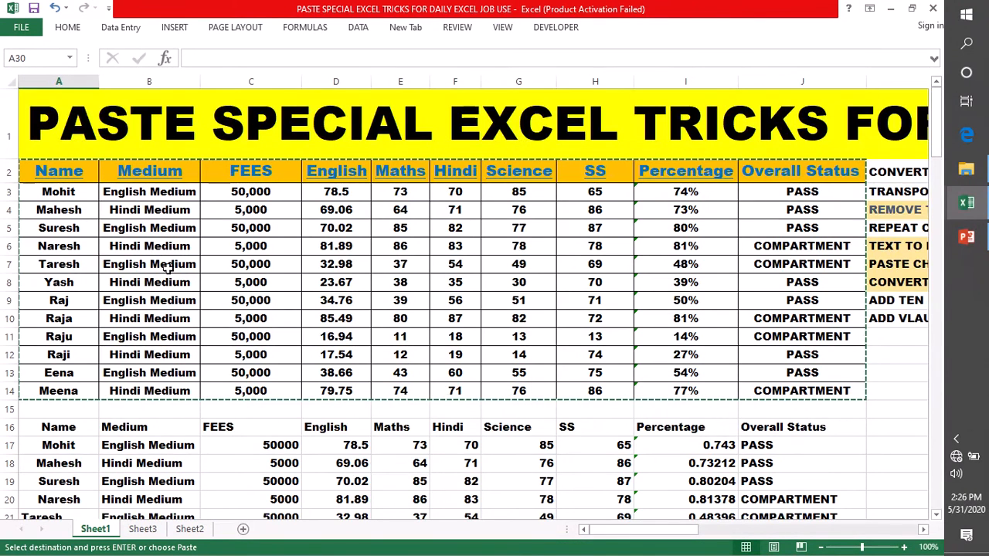
scroll(765, 402, "down", 4)
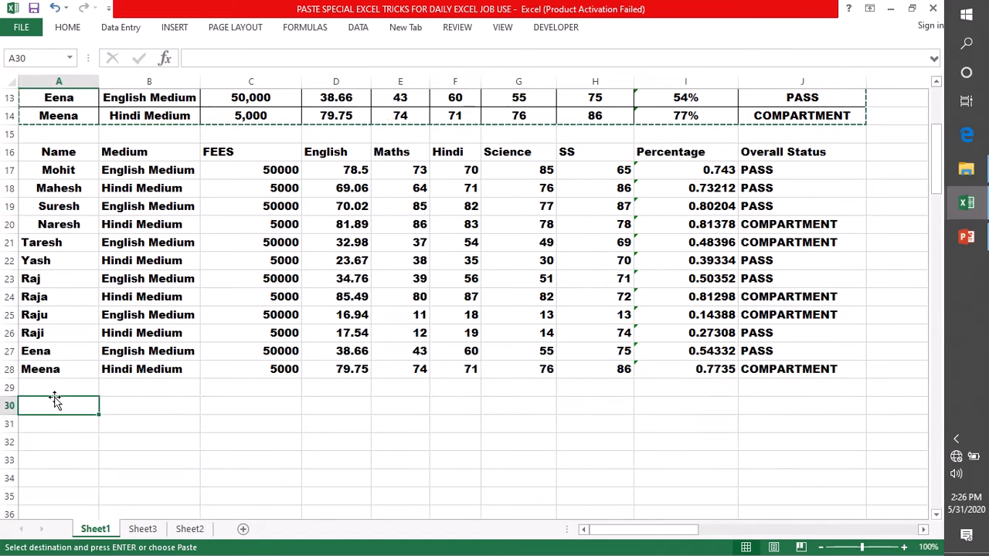
left_click(65, 27)
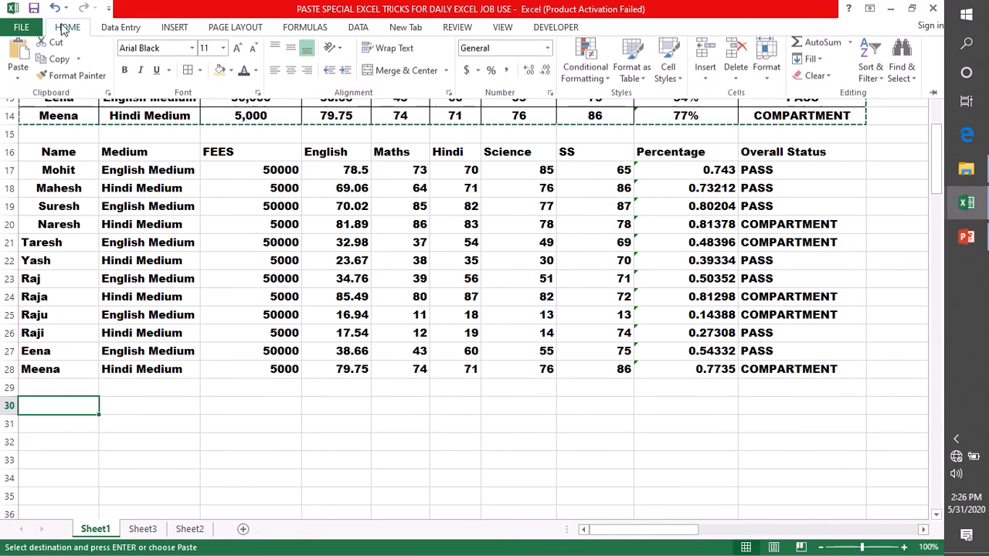
left_click(19, 81)
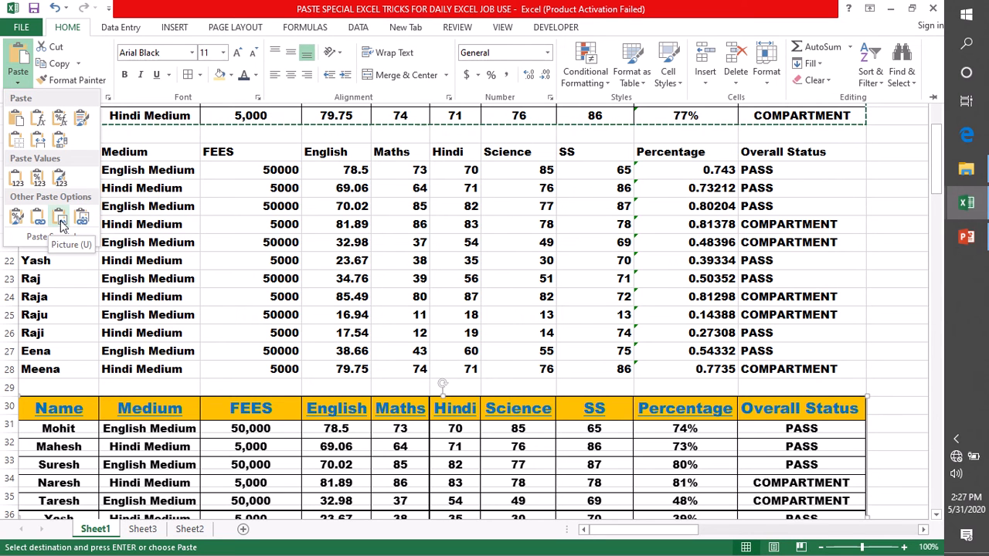
left_click(60, 220)
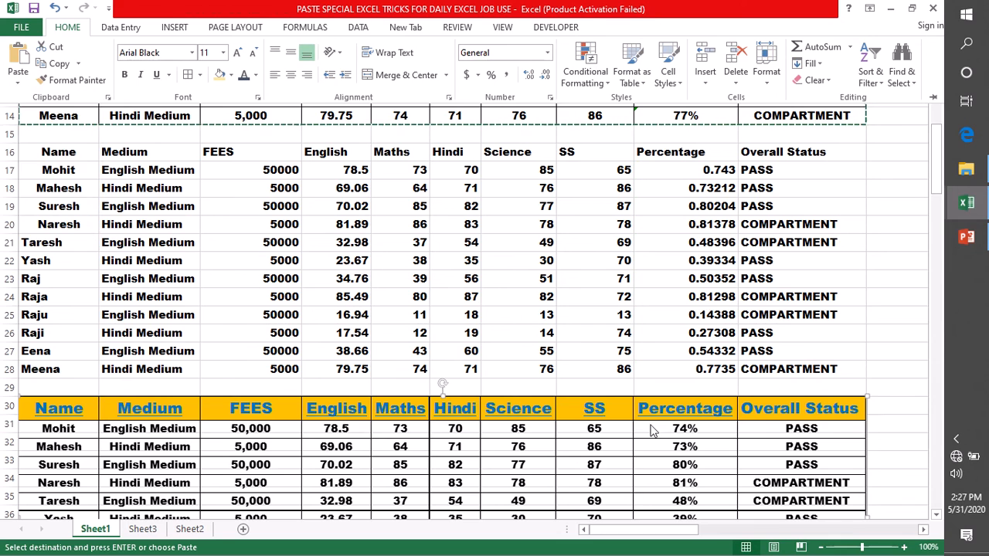
Resize the pasted table picture so it extends slightly past column J in width and from row 29 to about row 45 in height
scroll(869, 271, "down", 1)
scroll(869, 271, "down", 4)
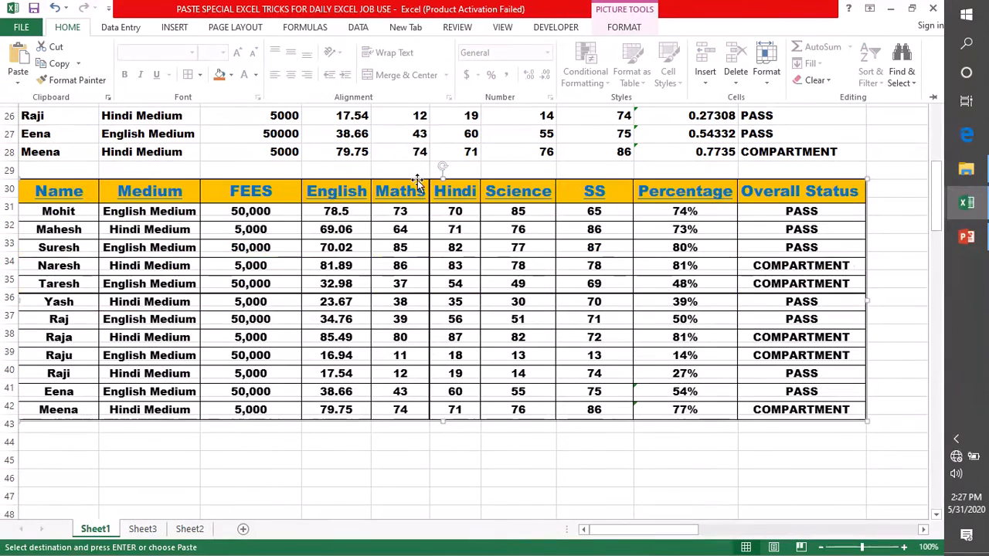
left_click_drag(868, 301, 527, 299)
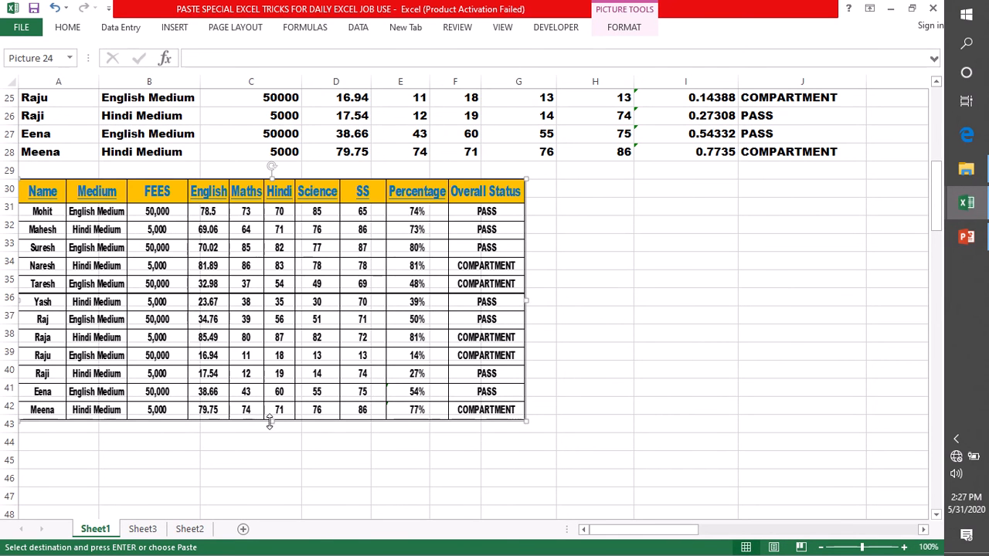
left_click_drag(271, 421, 272, 473)
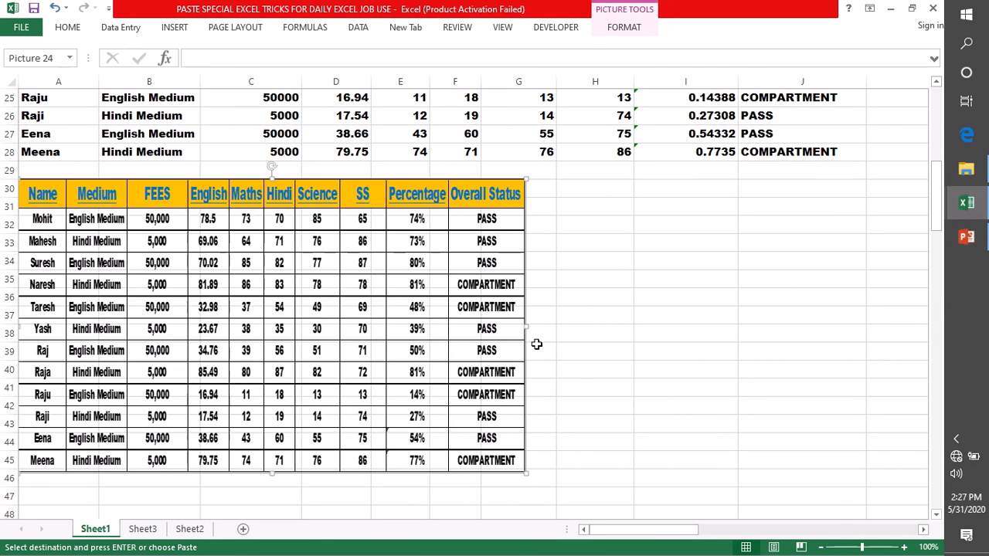
left_click_drag(525, 326, 874, 327)
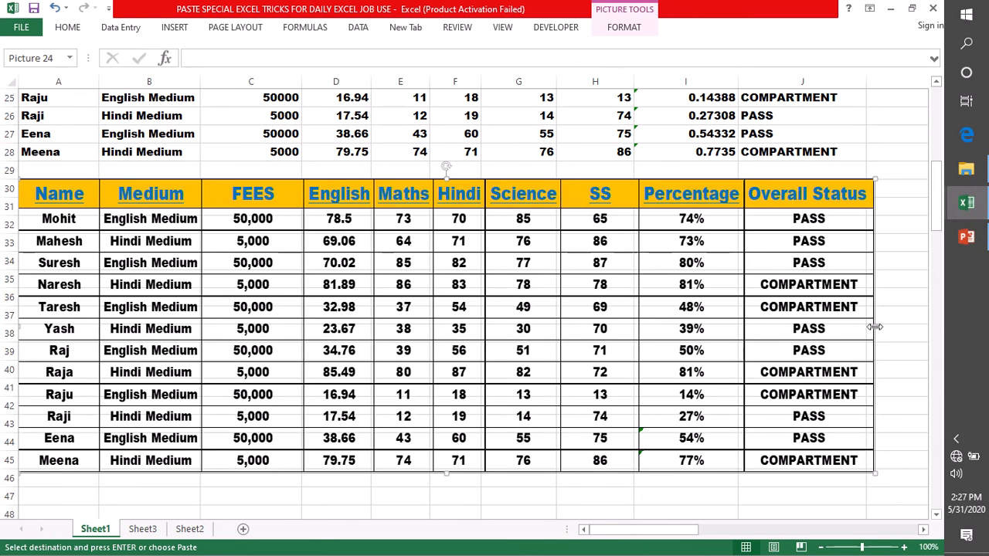
mouse_move(446, 472)
left_mouse_down()
mouse_move(446, 495)
mouse_move(450, 476)
left_mouse_up()
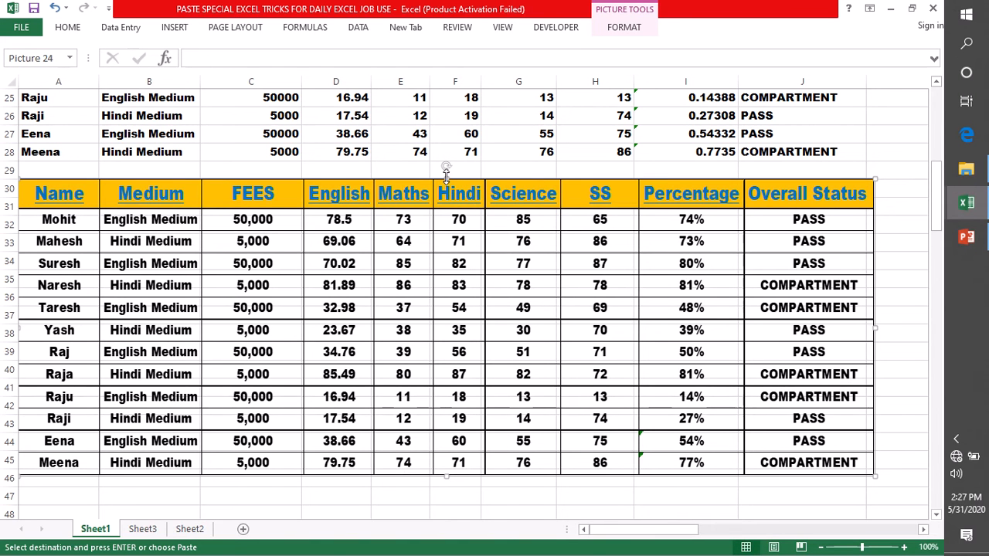
left_click_drag(447, 173, 448, 168)
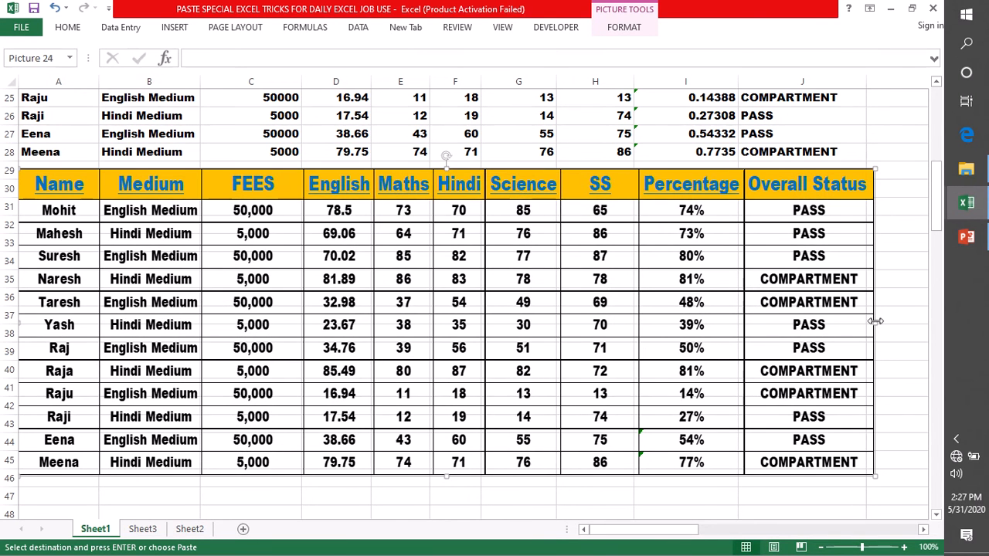
Widen the pasted table picture a little further beyond column J
left_click_drag(876, 321, 891, 321)
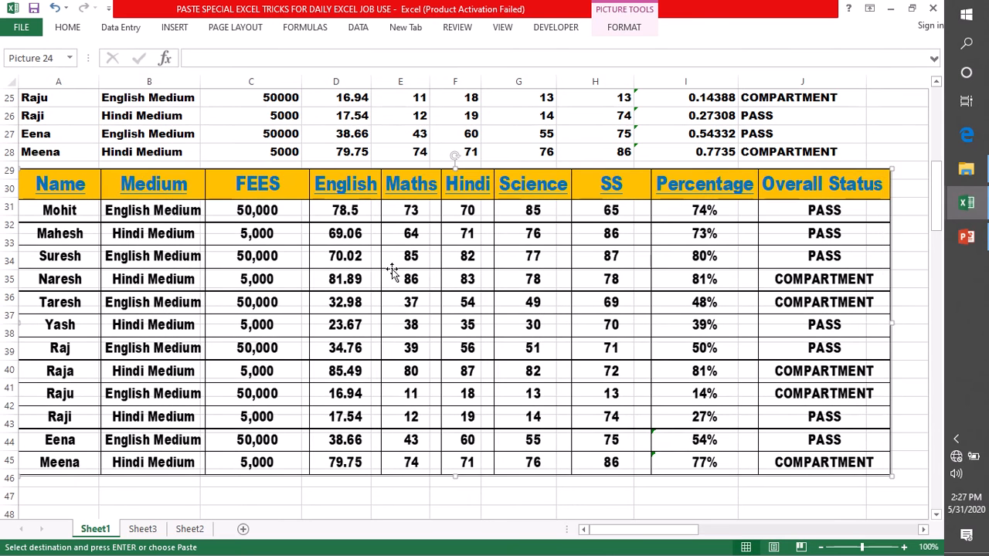
scroll(695, 270, "up", 1)
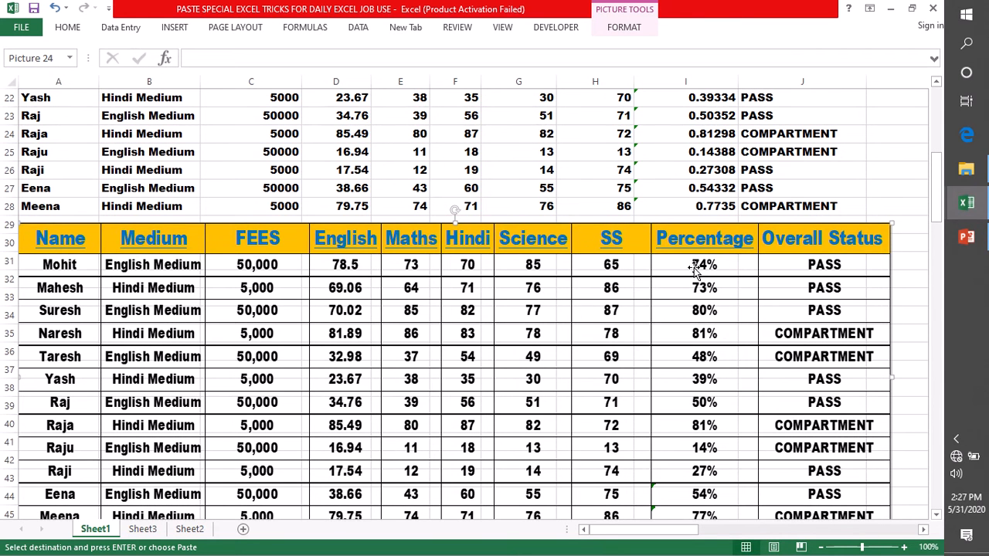
left_click(68, 29)
left_click(18, 85)
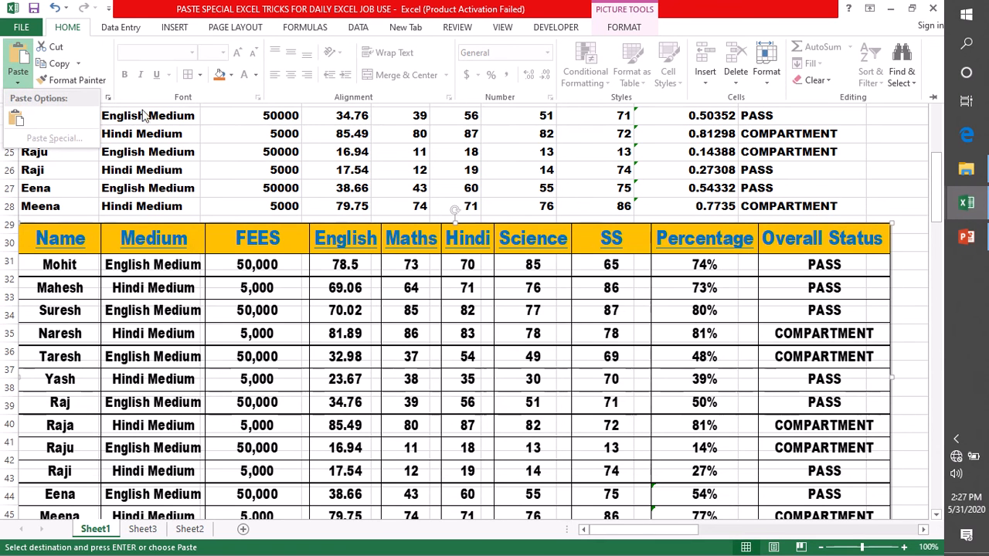
left_click(917, 189)
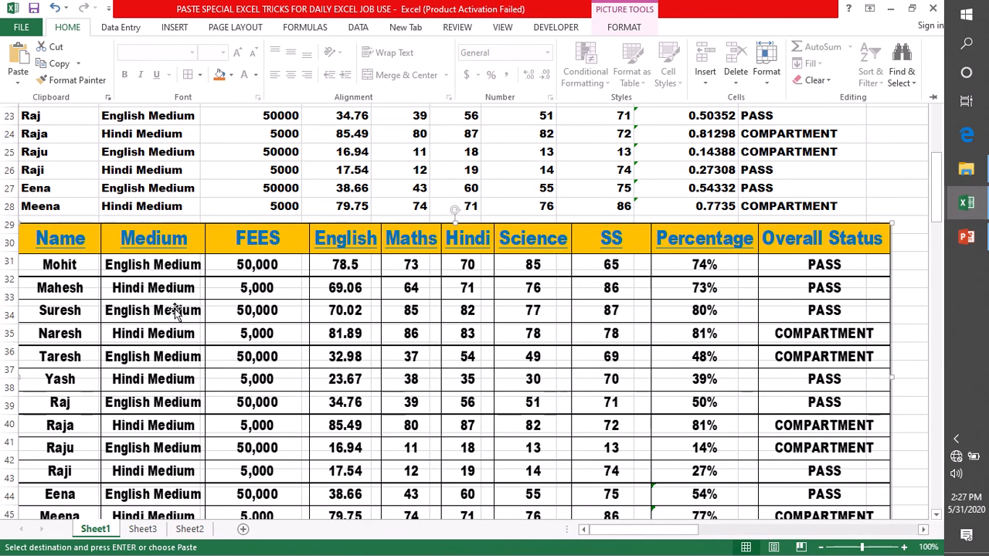
Paste the copied table as a linked picture below the plain picture, starting at cell A48
scroll(176, 311, "up", 5)
scroll(194, 288, "up", 3)
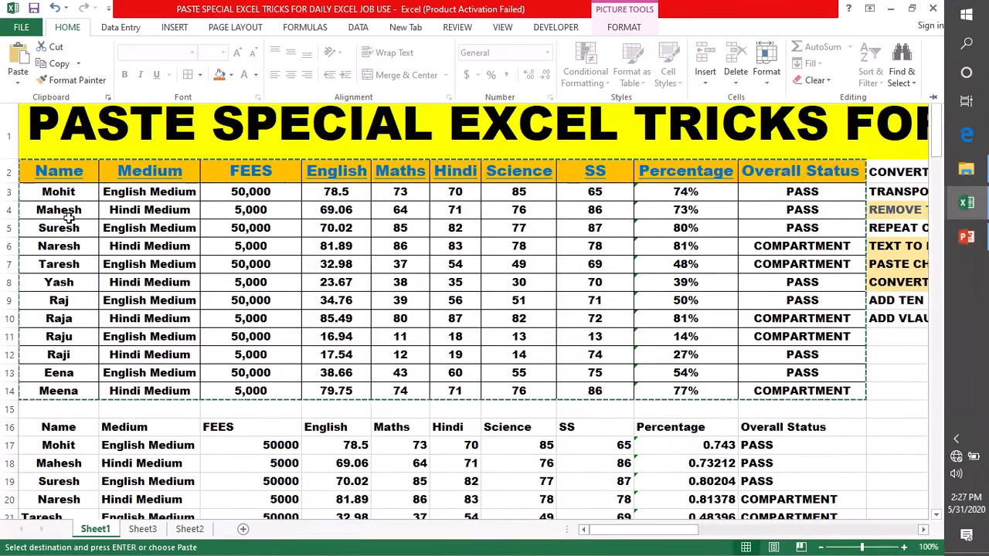
scroll(69, 218, "down", 9)
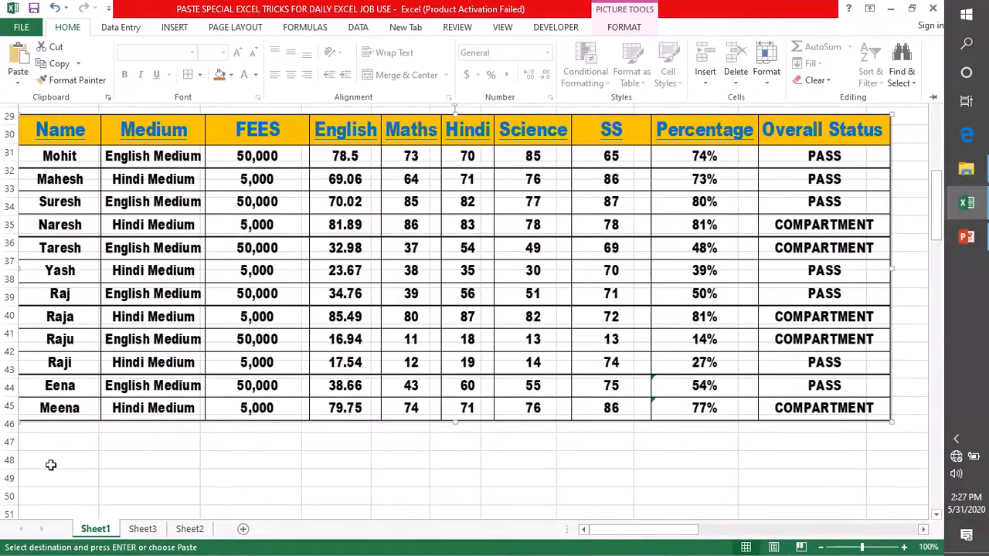
left_click(50, 464)
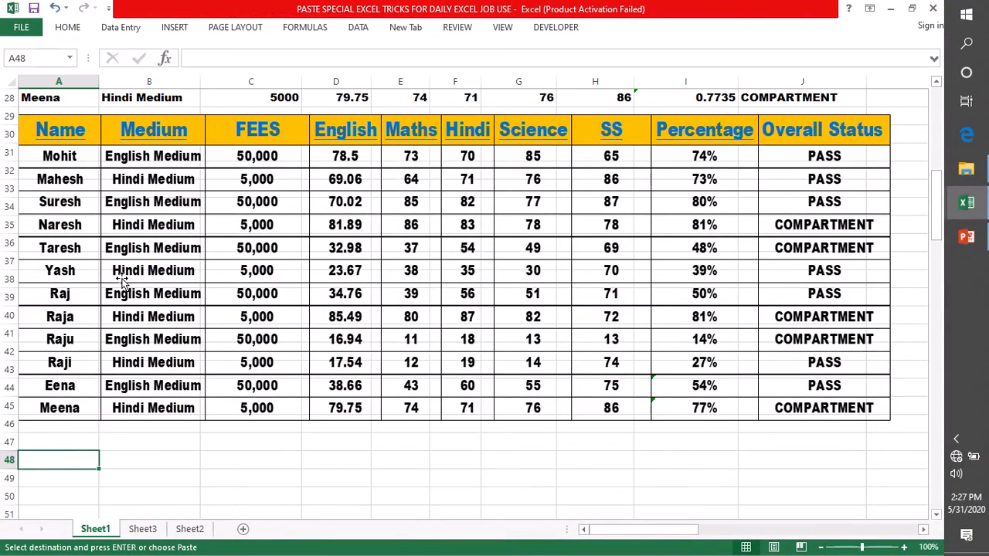
left_click(67, 27)
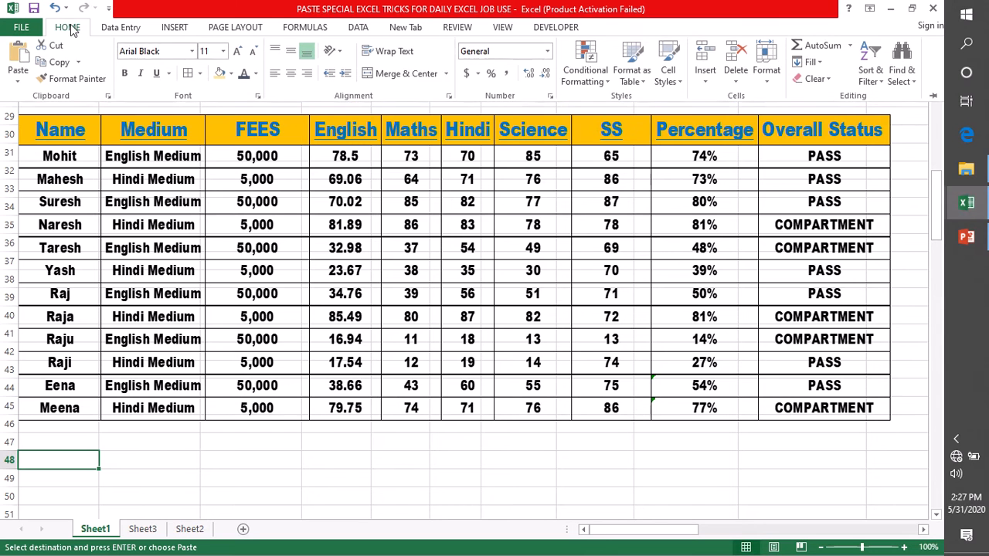
left_click(19, 85)
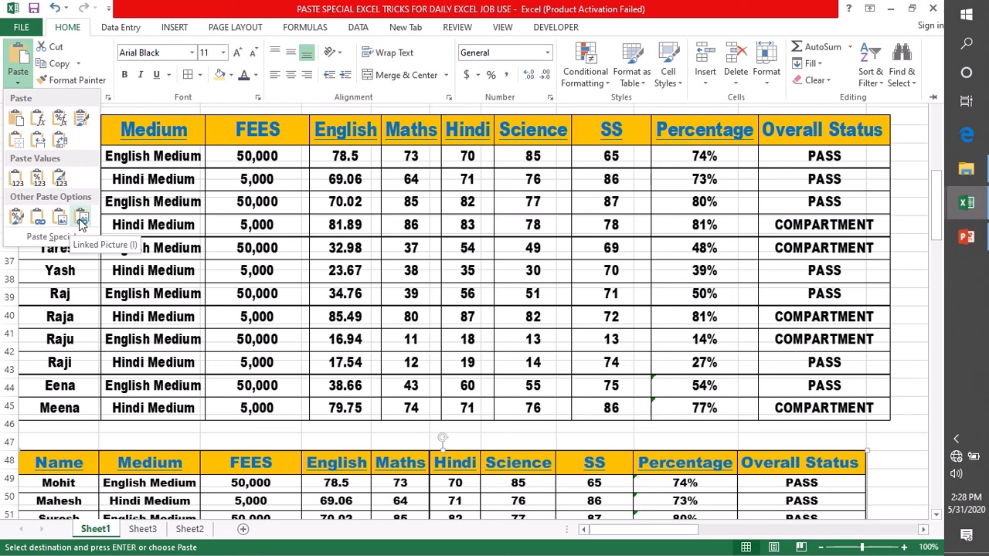
left_click(81, 220)
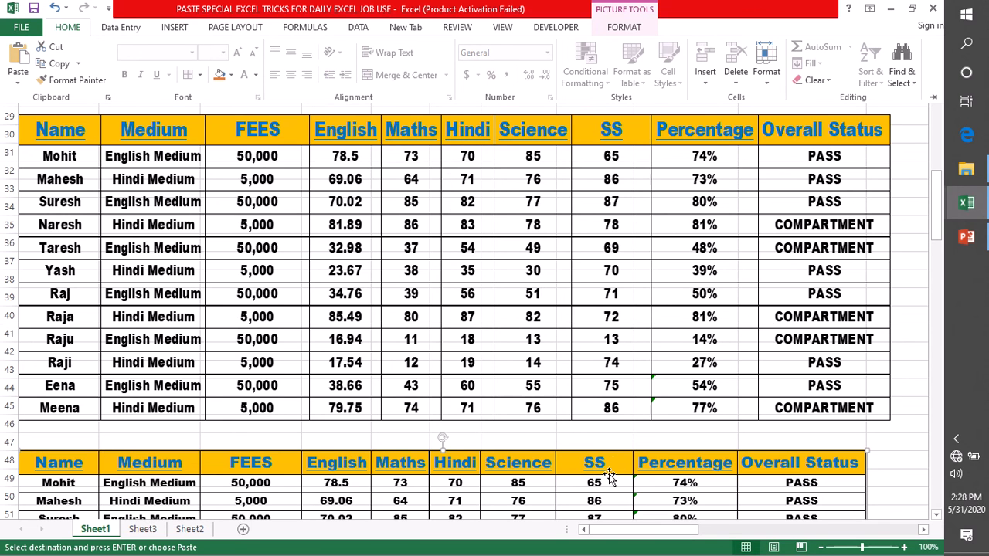
Change the SS heading in cell H2 of the original table to SOCIAL SCIENCE
scroll(647, 304, "up", 10)
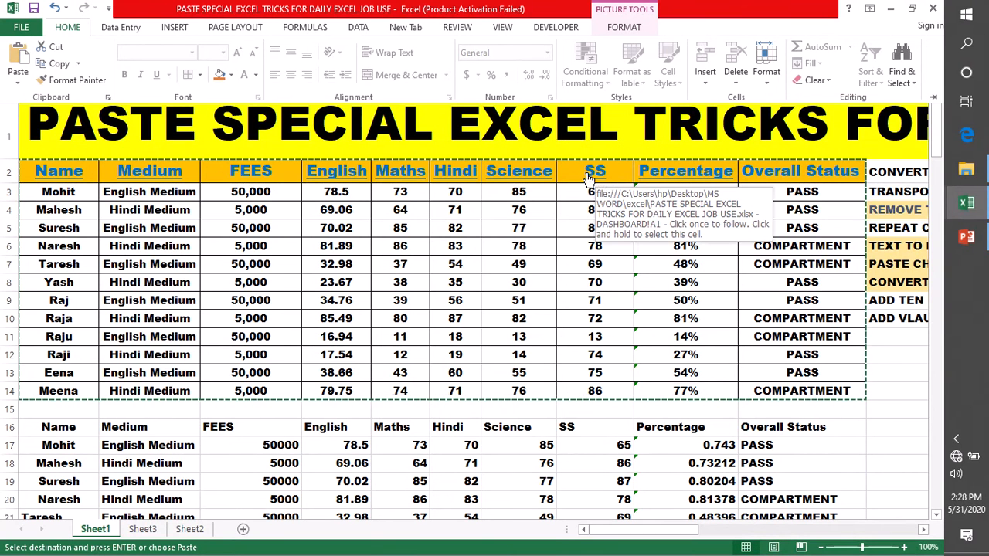
left_click(619, 172)
double_click(619, 173)
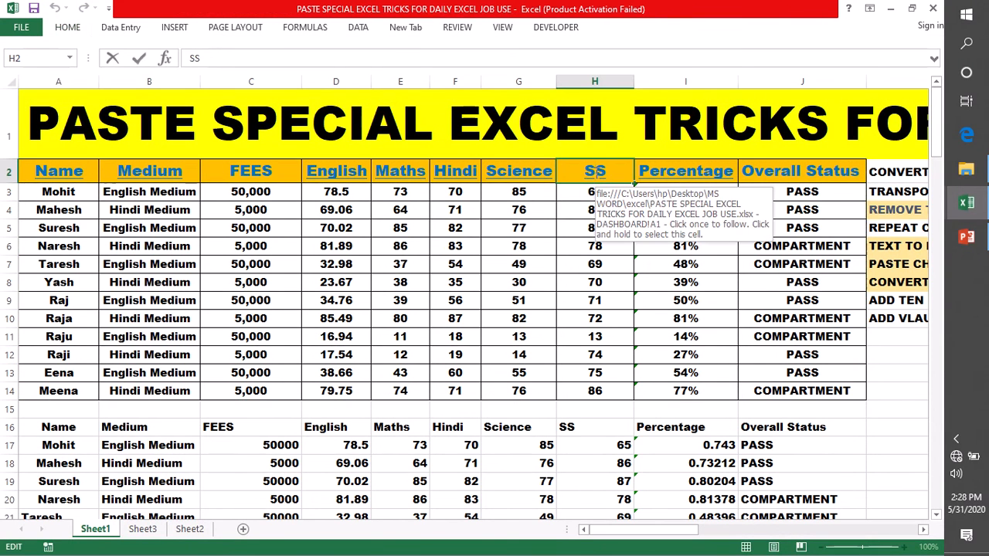
type("OCIAL")
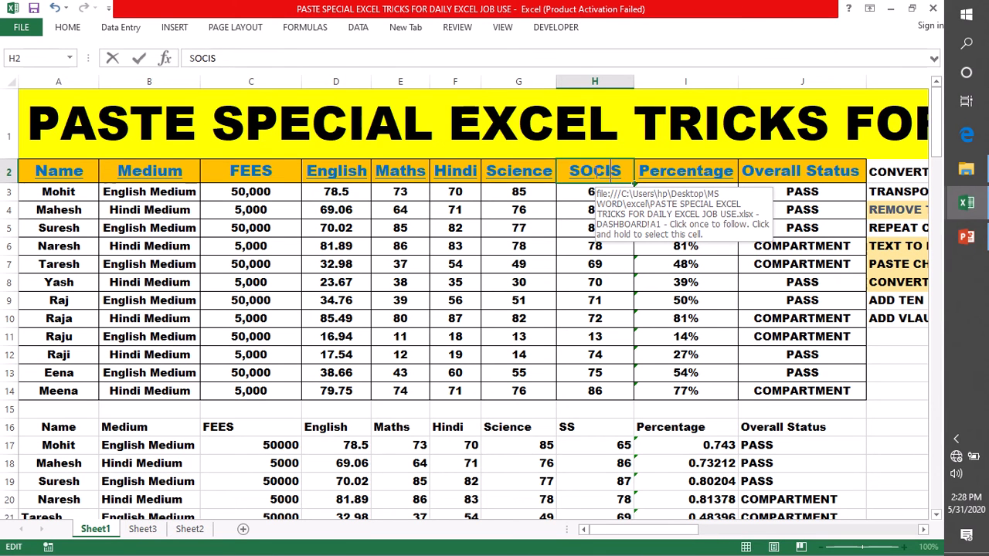
type(" S")
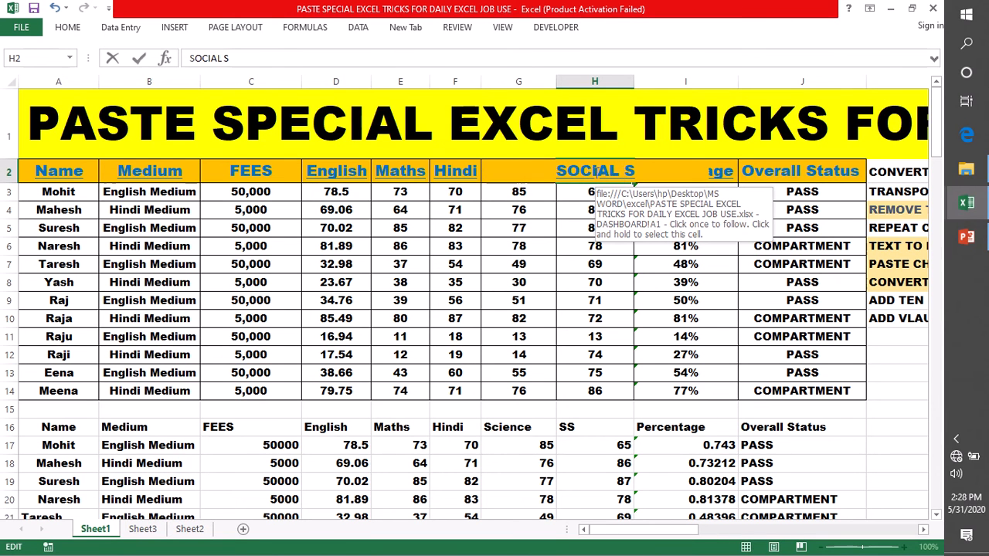
type("CIE")
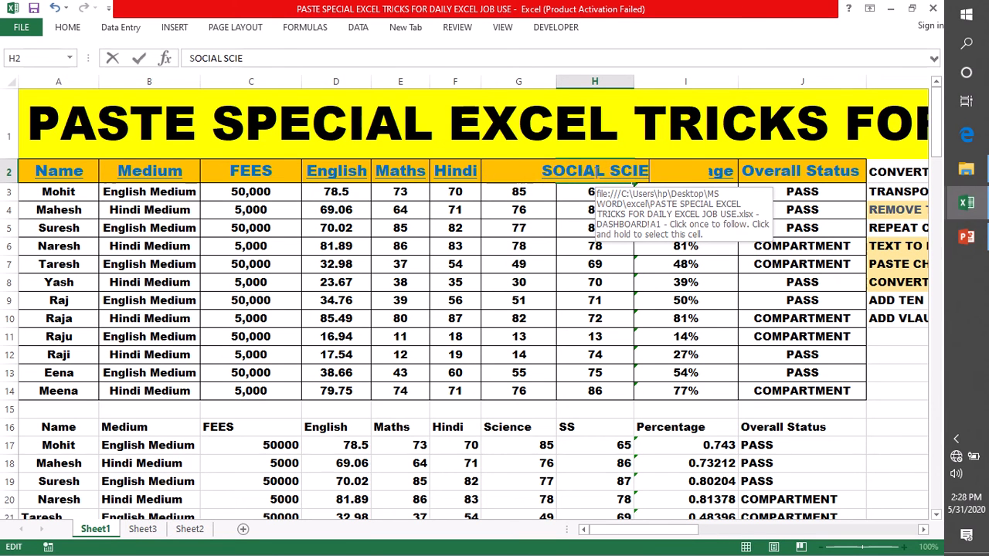
type("NCE")
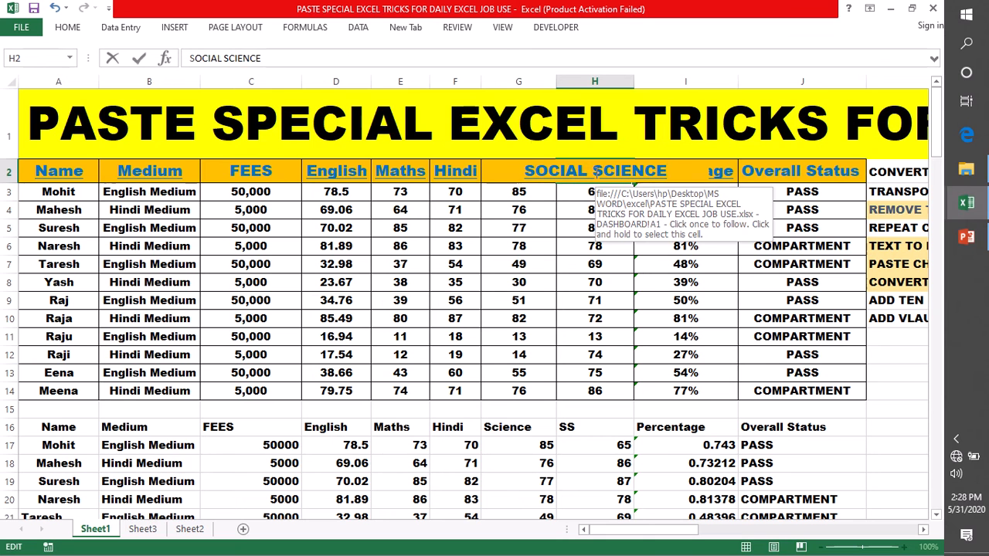
left_click(913, 372)
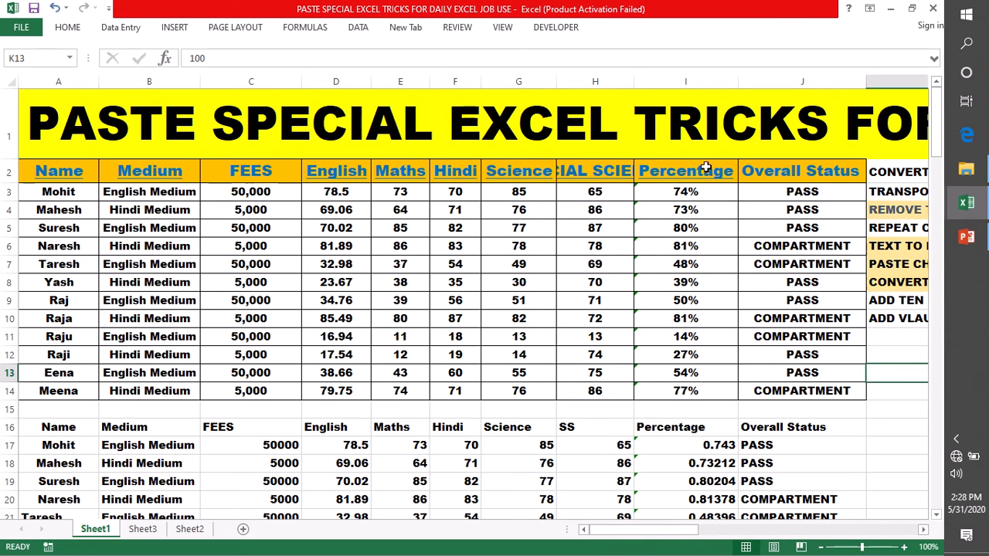
Replace the Percentage heading in I2 with % and widen column H to fit the whole SOCIAL SCIENCE heading
left_click(733, 170)
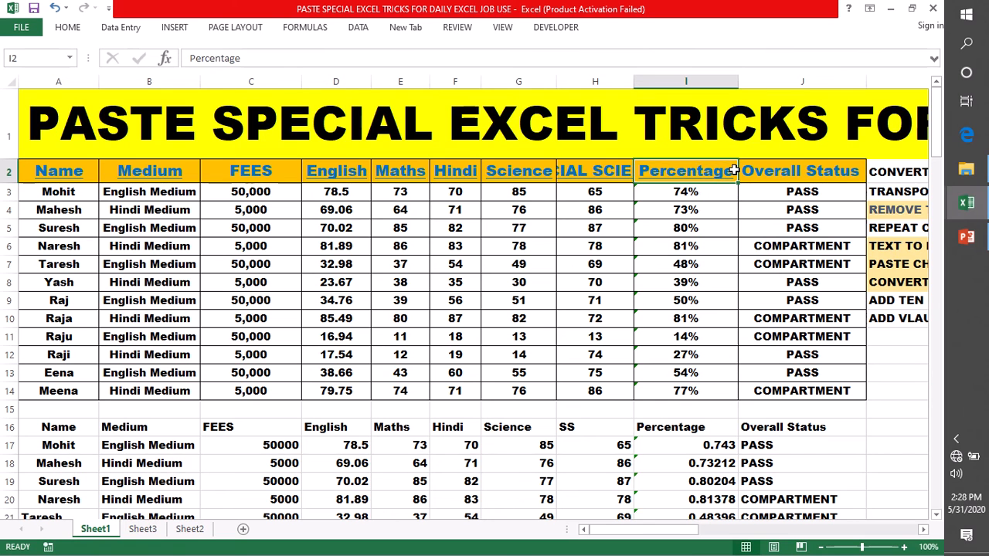
key("Delete")
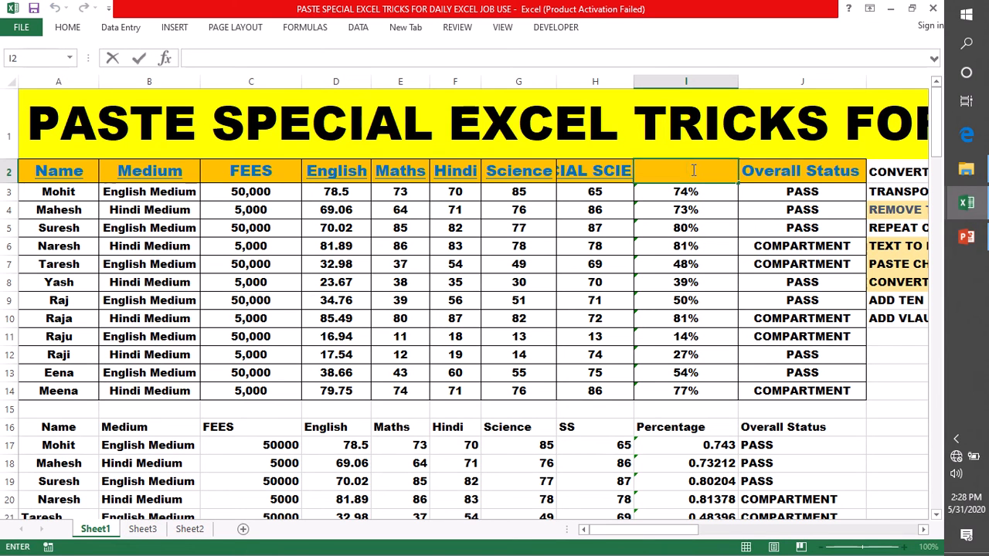
type("%")
left_click(901, 358)
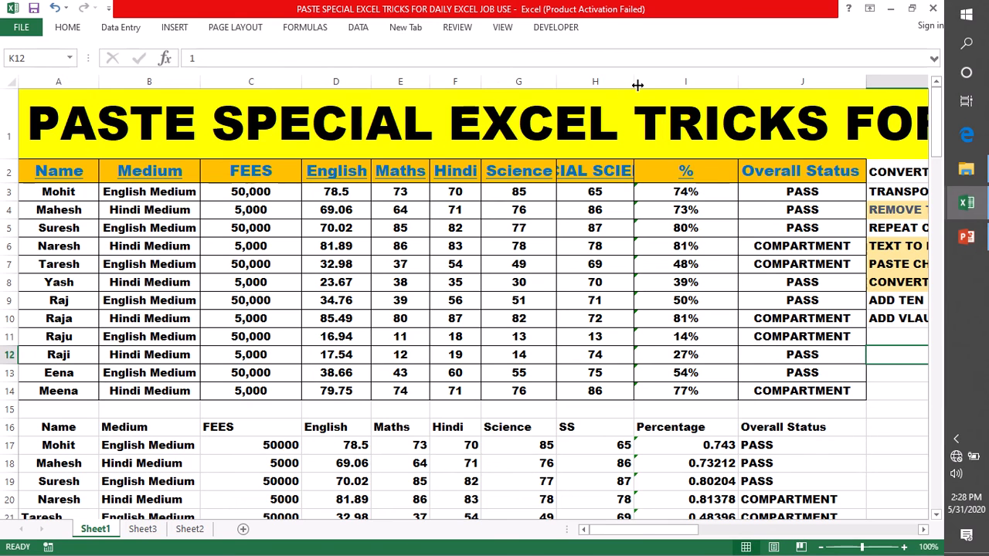
left_click_drag(634, 83, 711, 83)
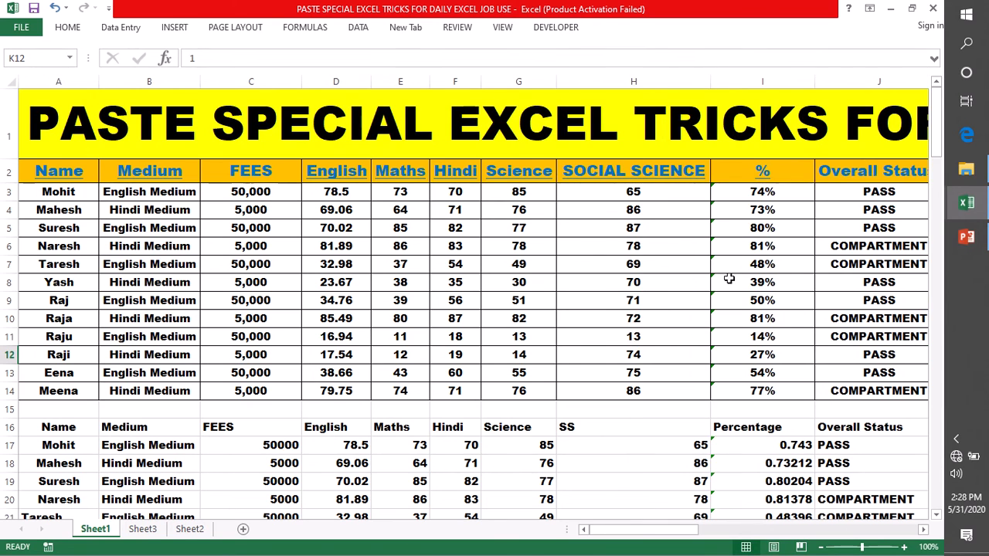
Compare the headings in the plain picture and the linked picture at row 48, and check the linked picture's source reference
scroll(739, 250, "down", 1)
scroll(739, 250, "down", 5)
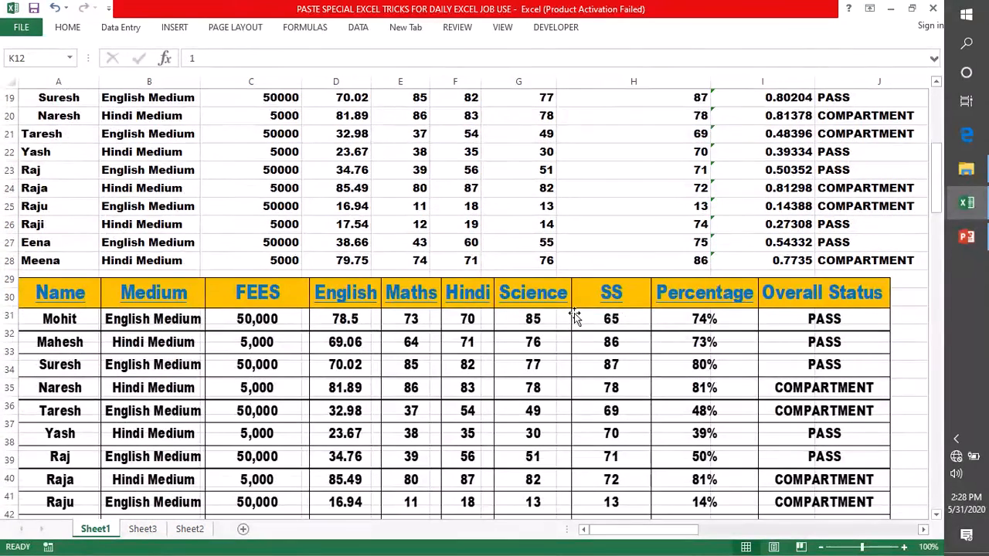
scroll(704, 344, "down", 5)
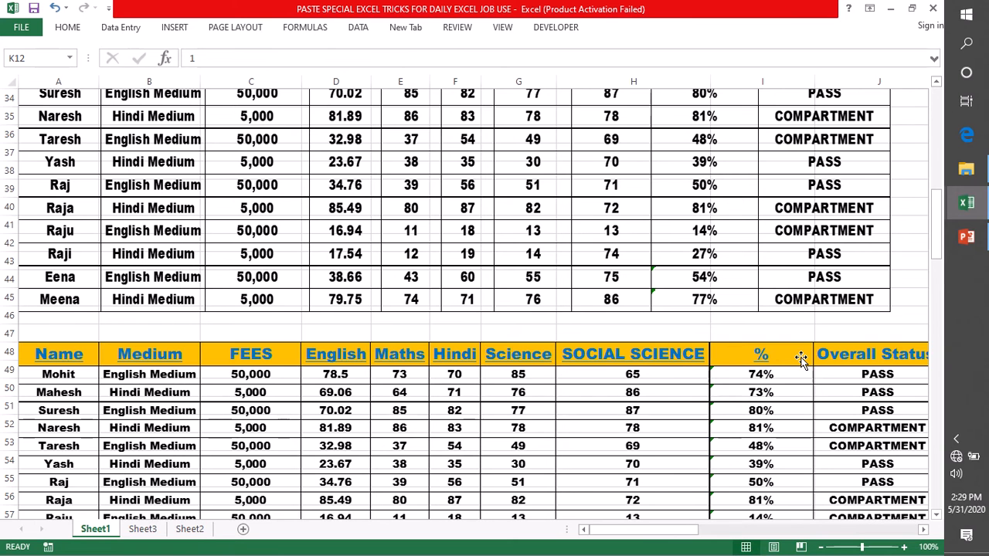
scroll(600, 289, "down", 1)
scroll(600, 289, "down", 1)
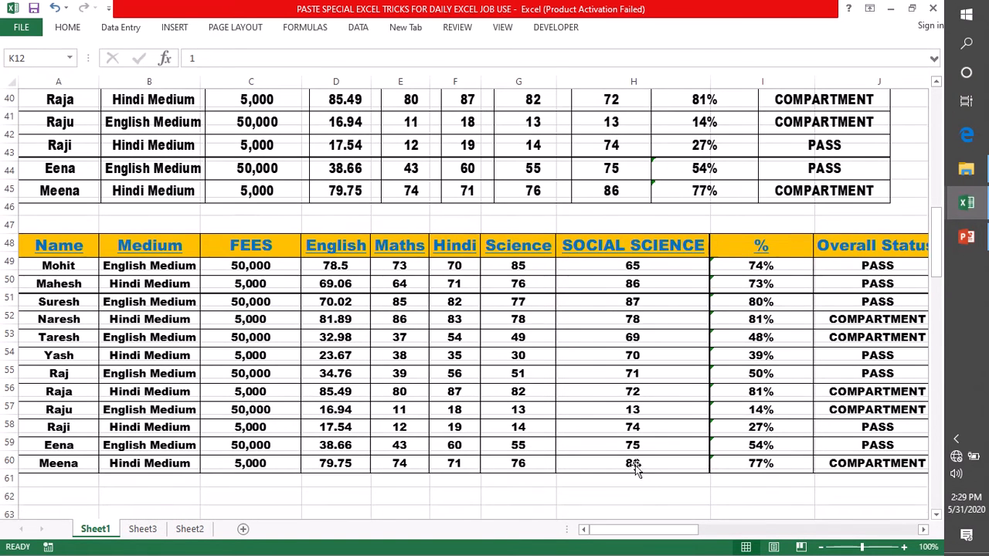
left_click(662, 349)
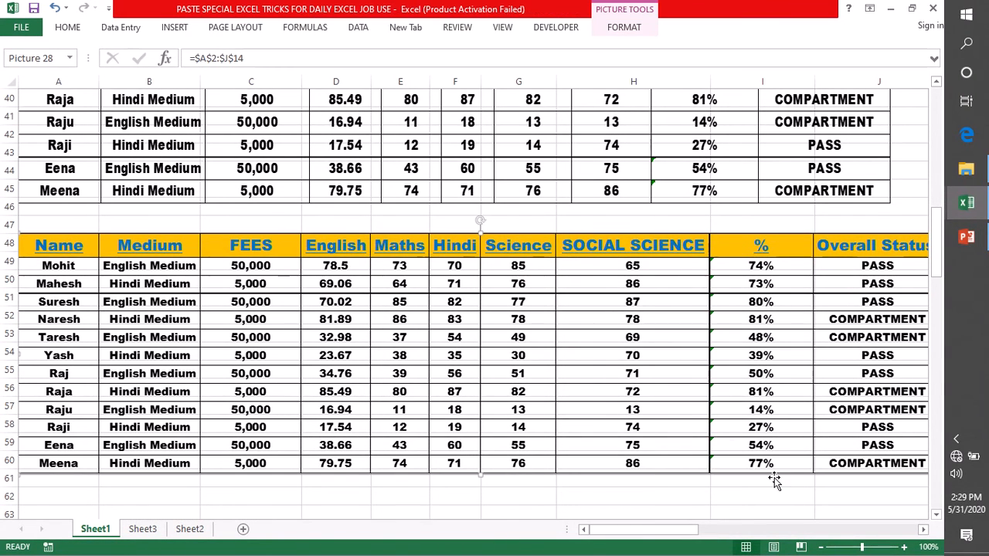
Resize the linked picture so it ends at about row 59 in height and partway across column J in width
left_click_drag(480, 476, 480, 435)
left_click_drag(671, 537, 729, 536)
left_click_drag(590, 335, 262, 319)
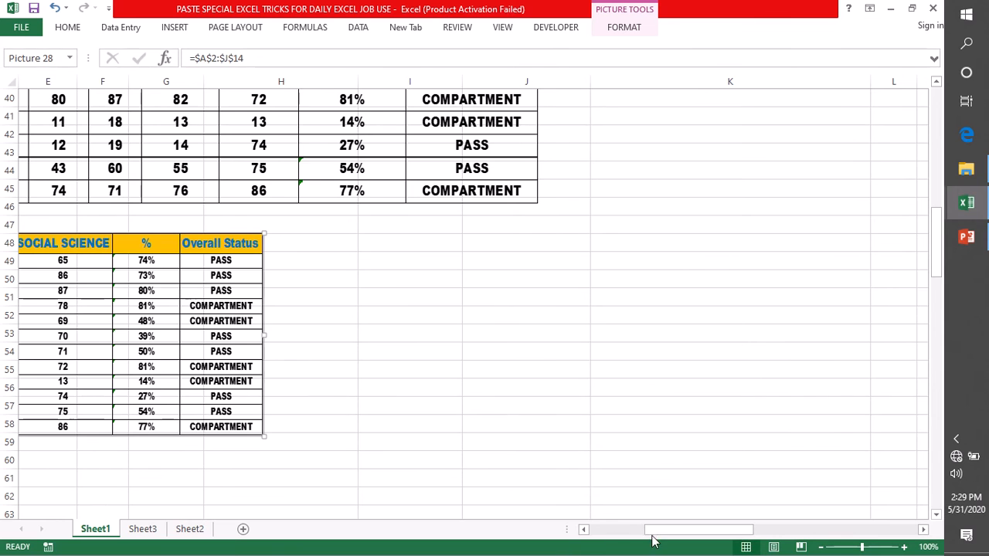
left_click_drag(654, 537, 593, 536)
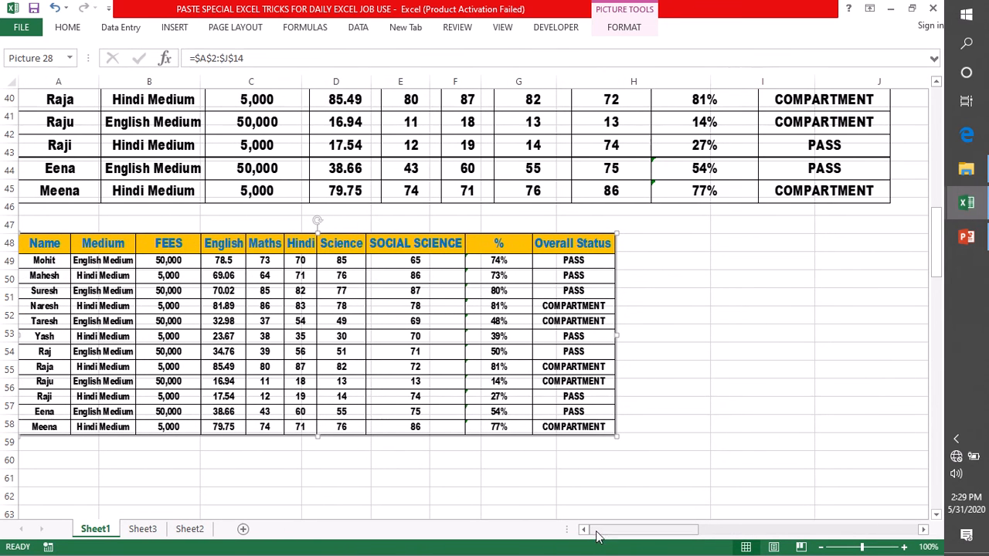
left_click_drag(318, 438, 317, 456)
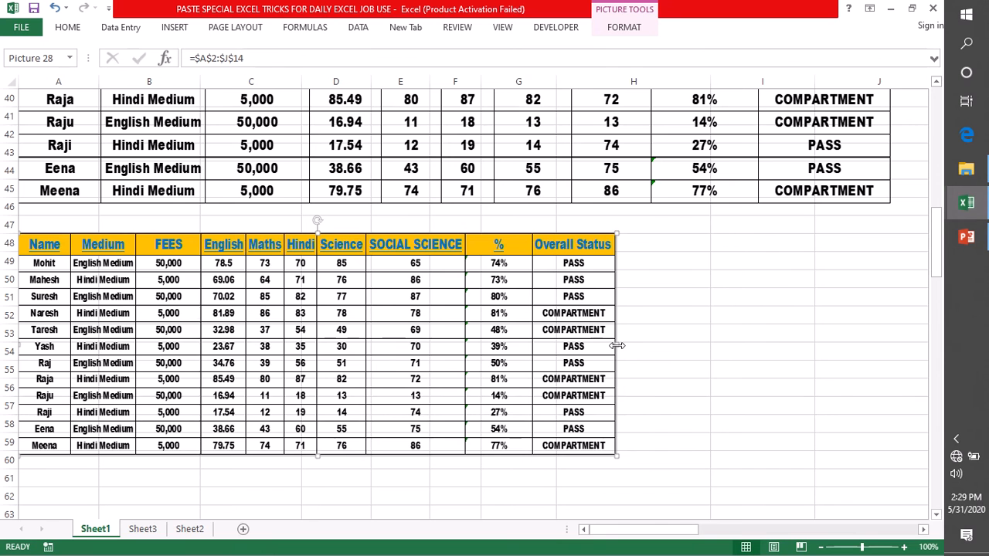
left_click_drag(617, 344, 778, 353)
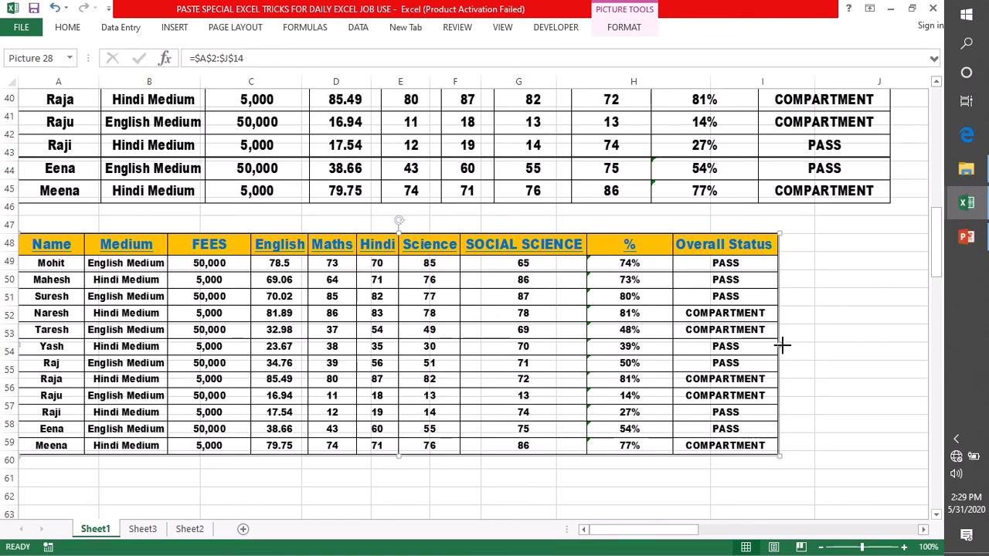
left_click_drag(779, 346, 866, 347)
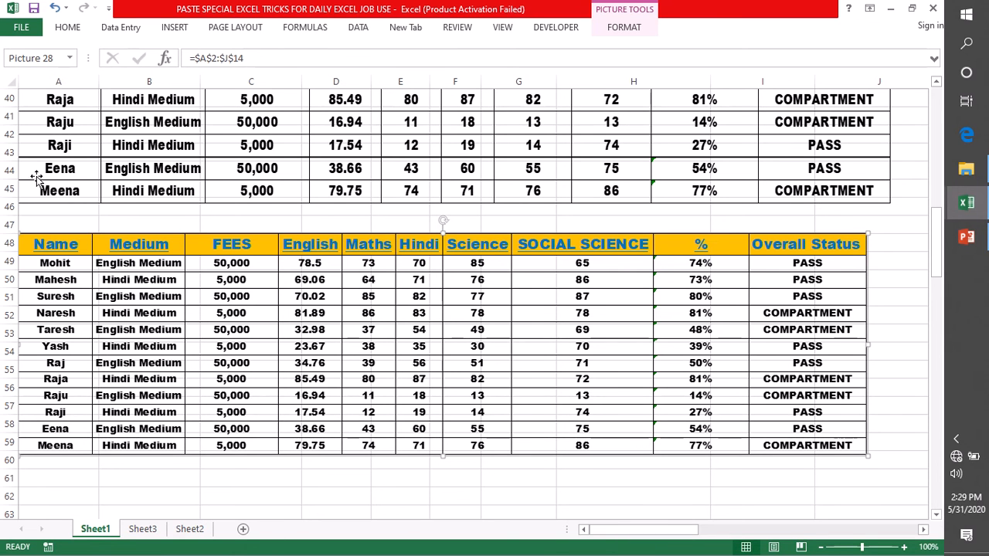
Go to the CONVERT POSITIVE TO NEGATIVE VALUES entry in K2 and examine the sample numbers in M2:N8
scroll(311, 238, "up", 2)
scroll(311, 238, "up", 11)
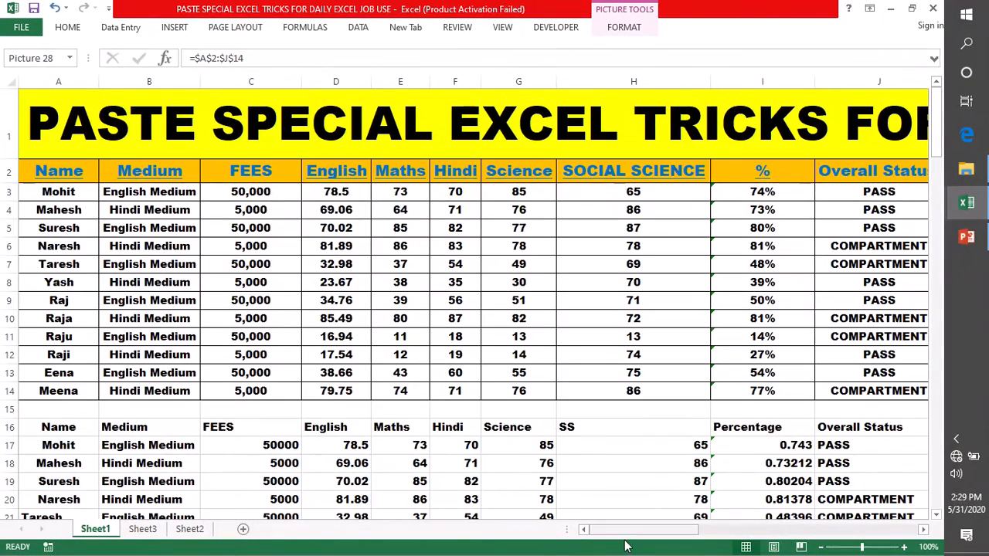
left_click_drag(628, 535, 765, 548)
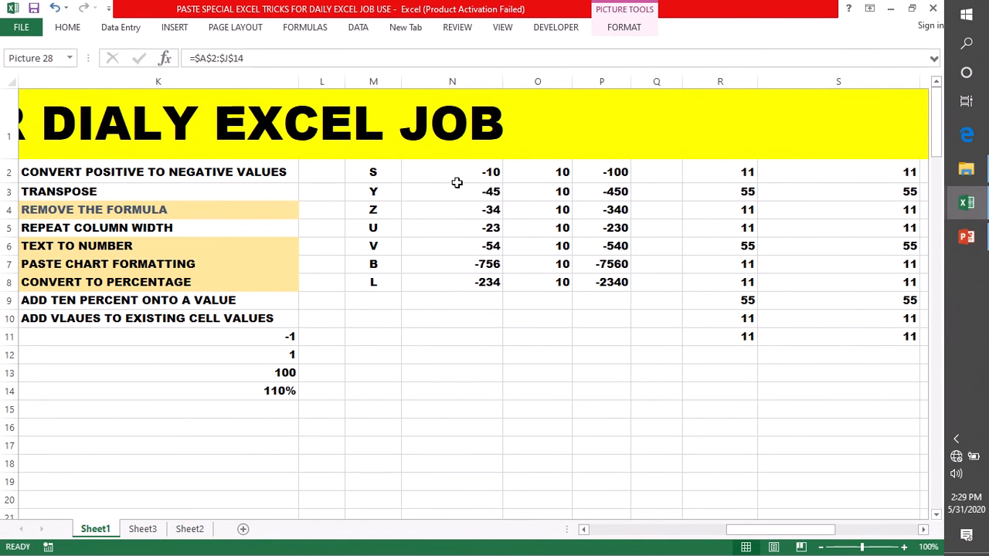
left_click(49, 174)
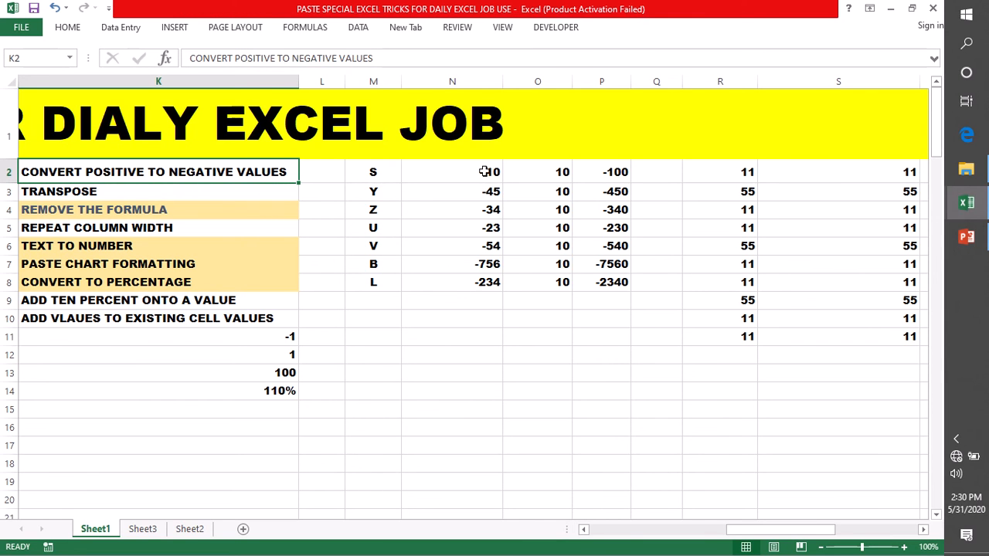
left_click_drag(367, 172, 490, 294)
left_click(471, 373)
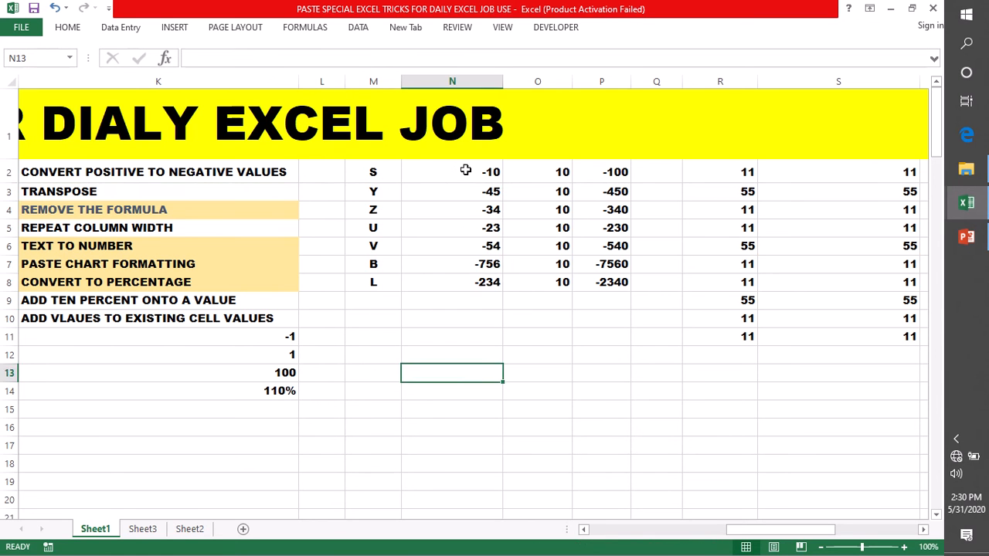
left_click_drag(466, 172, 476, 287)
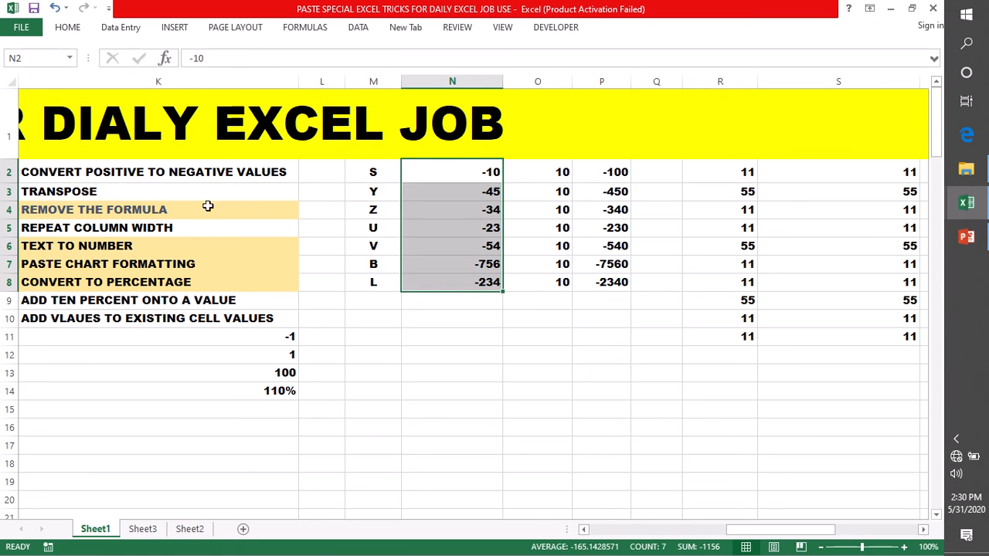
key("ctrl+v")
Copy the 1 in K12 and paste it onto N2:N8 with Paste Special using Values and Multiply
left_click(282, 357)
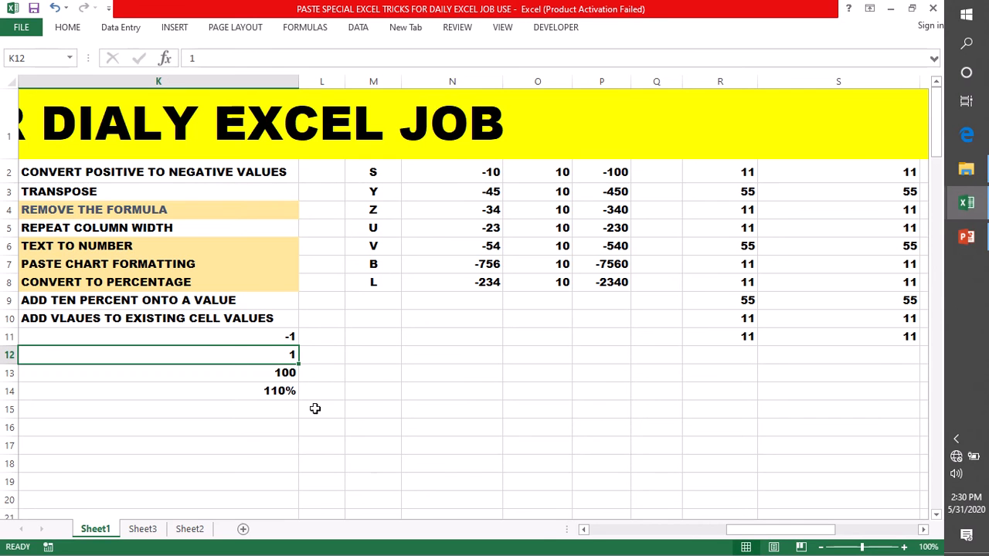
key("ctrl+c")
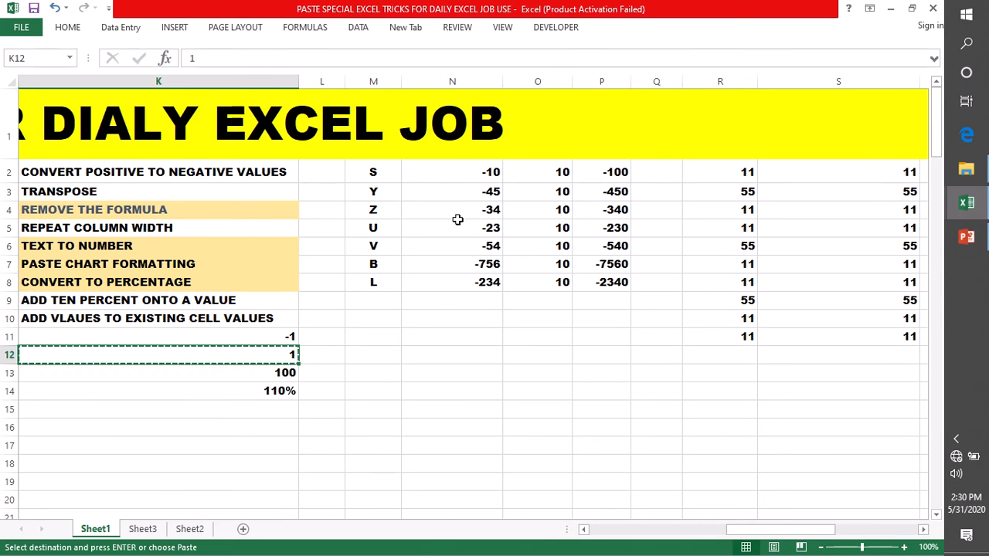
left_click_drag(476, 169, 479, 283)
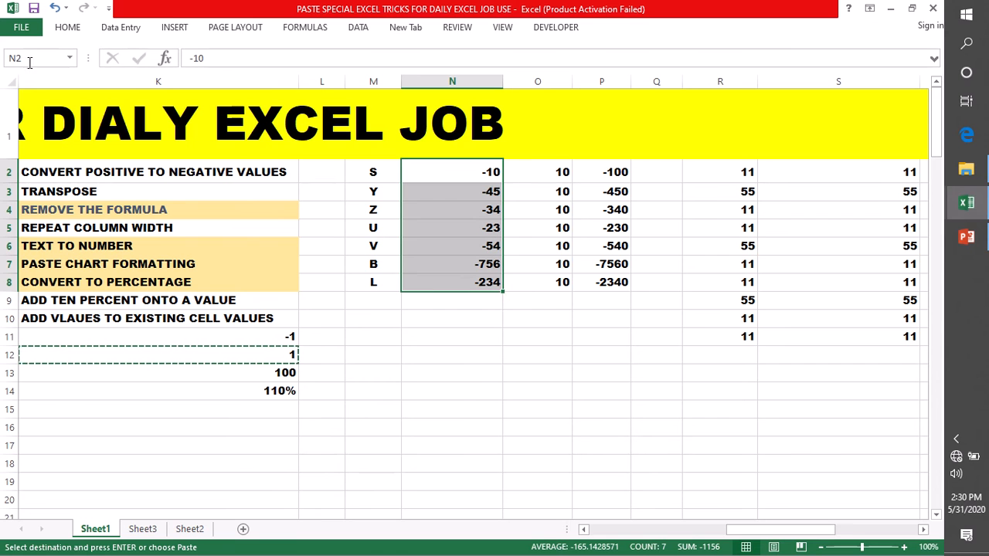
left_click(67, 28)
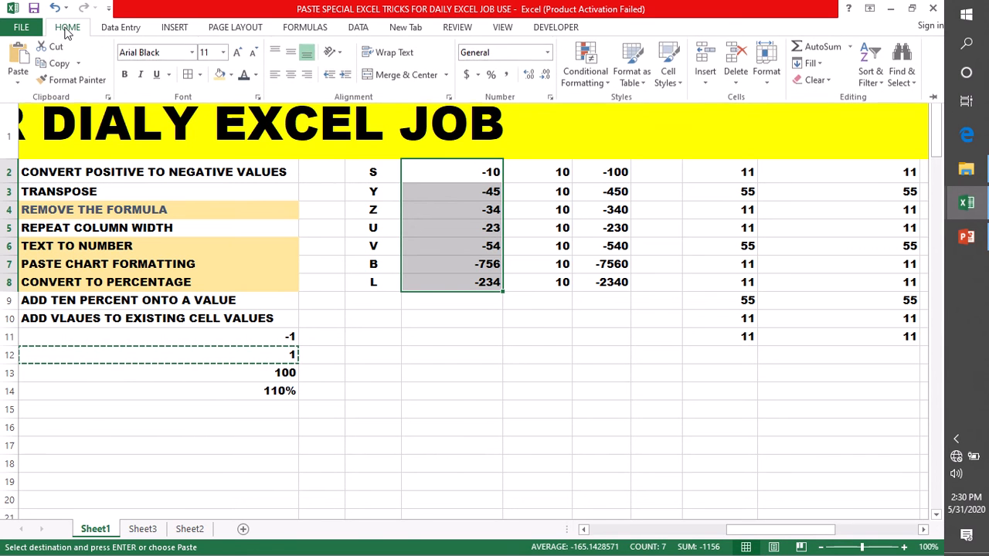
left_click(17, 81)
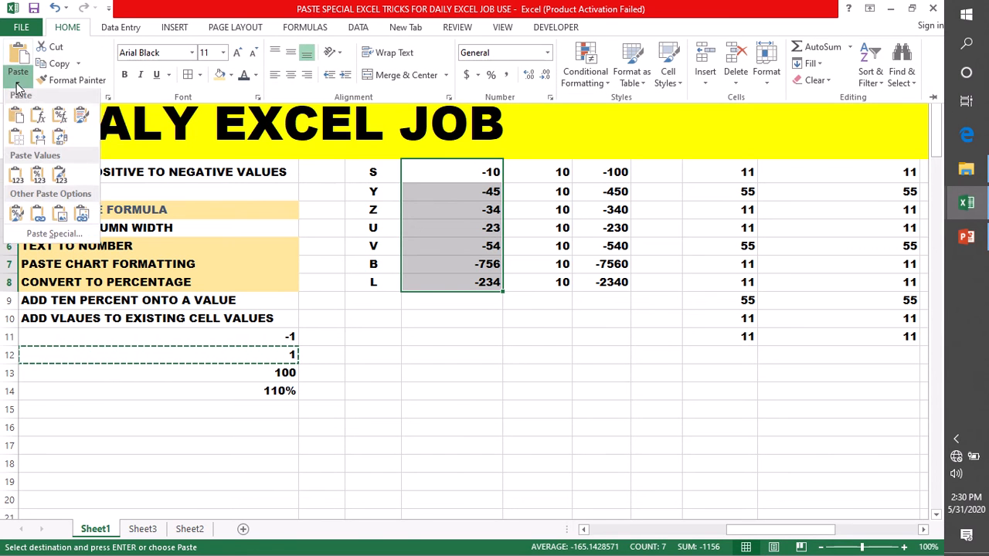
left_click(26, 238)
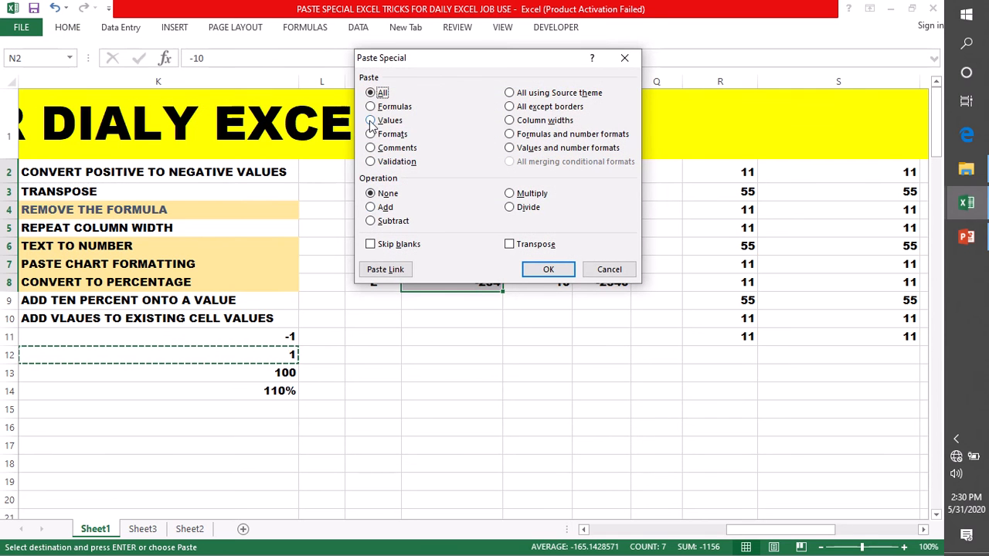
left_click(371, 121)
left_click(509, 194)
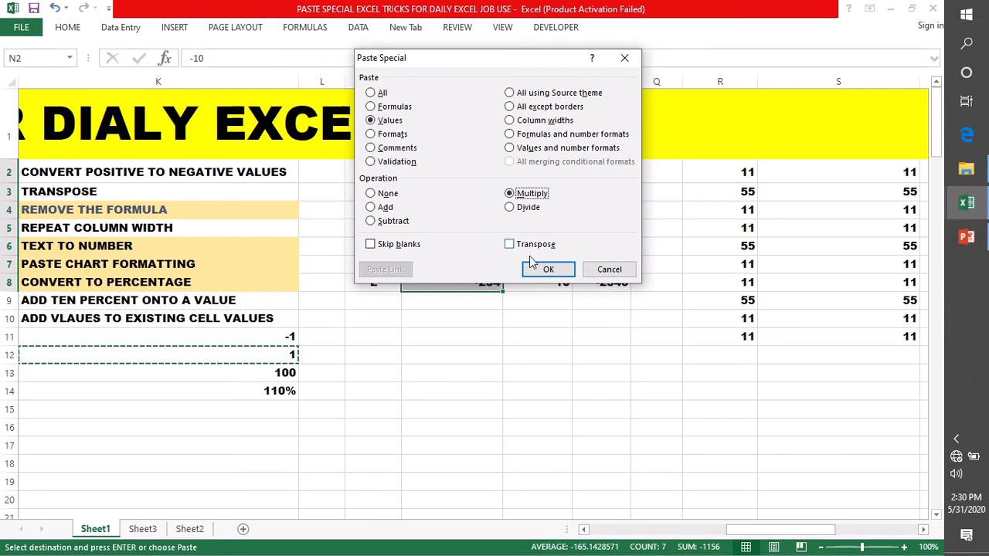
left_click(551, 269)
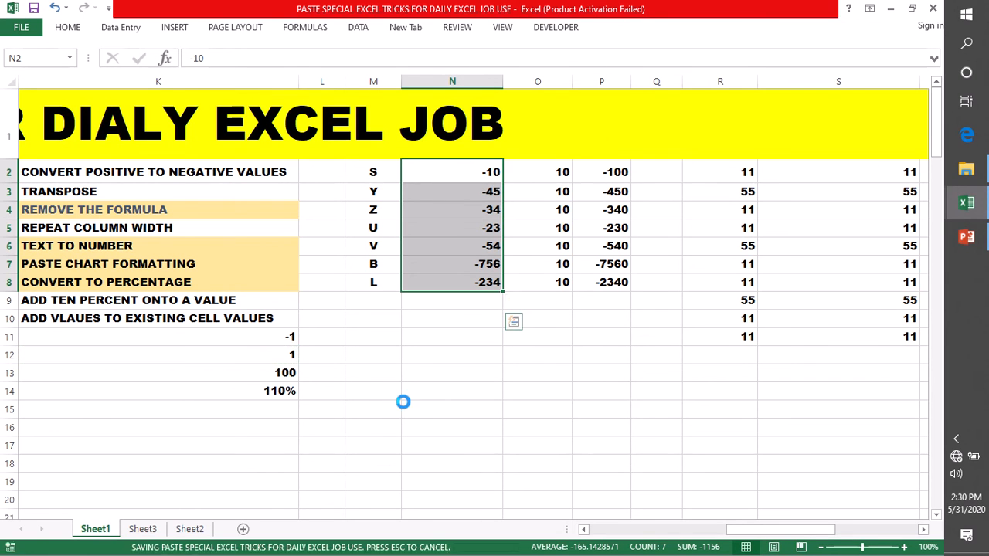
key("Escape")
Copy the -1 in K11 and paste it onto N2:N8 with Paste Special using Values and Multiply to flip their signs
left_click(276, 340)
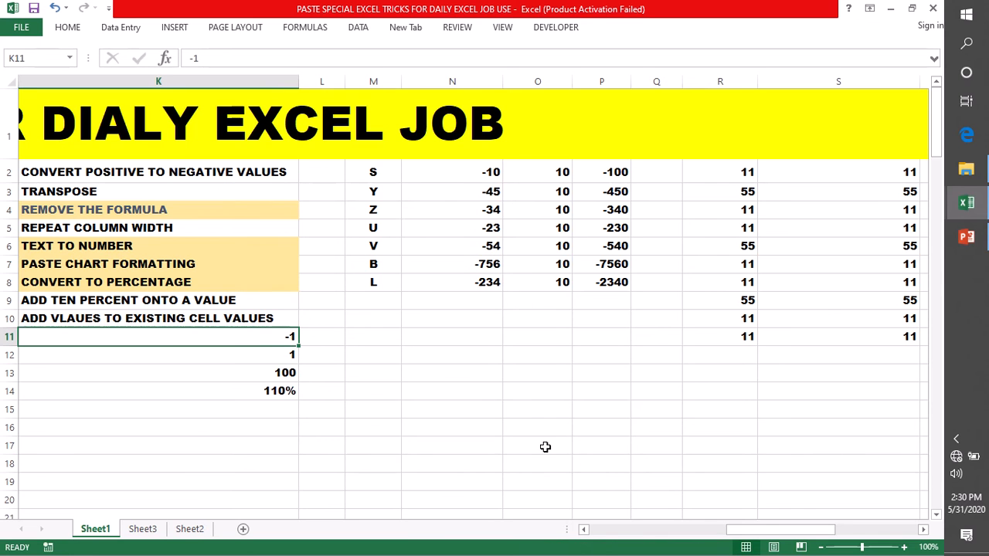
key("ctrl+c")
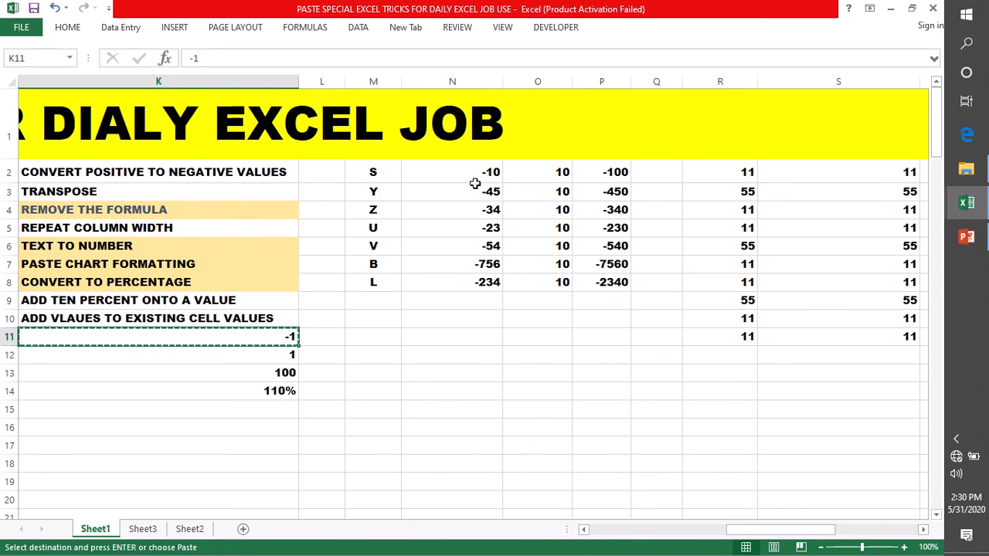
left_click_drag(474, 180, 470, 280)
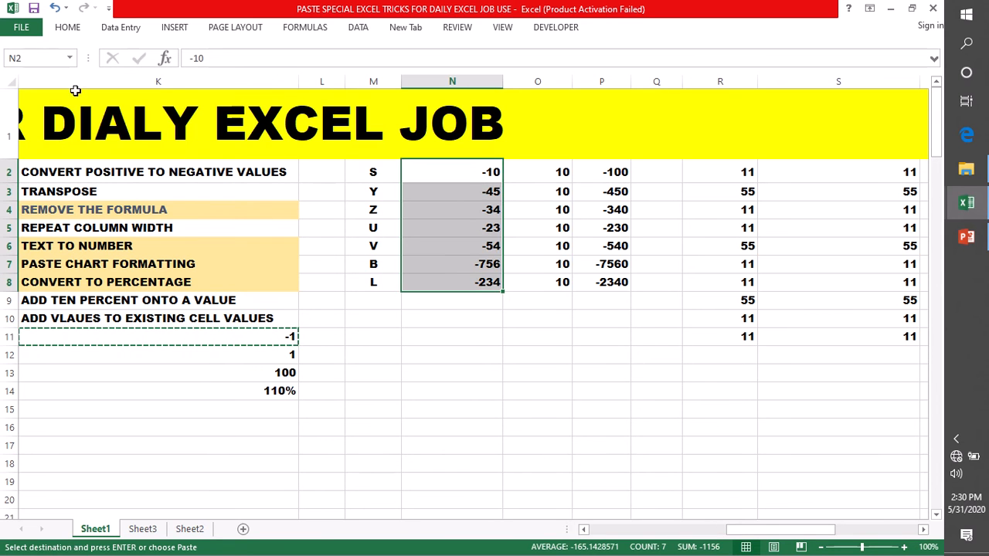
left_click(66, 29)
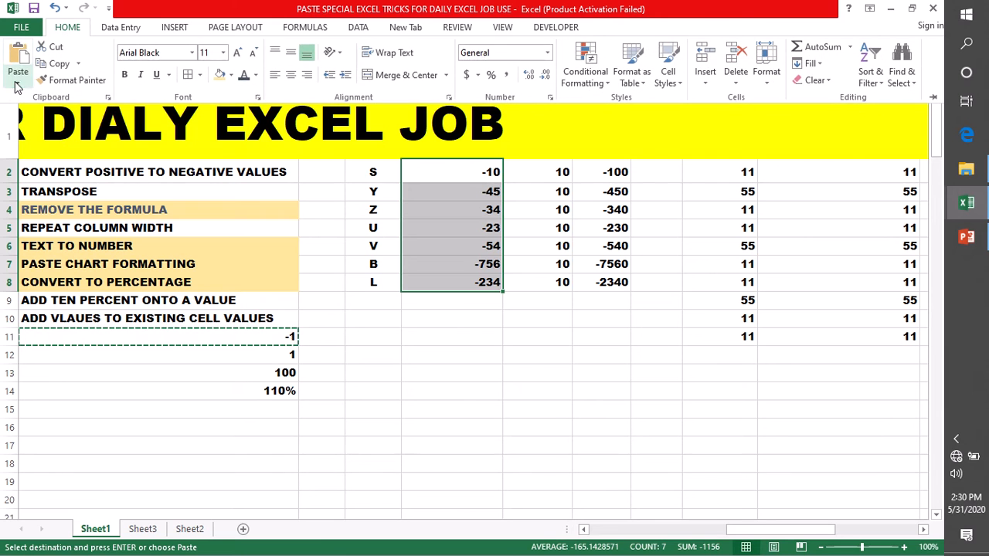
left_click(18, 86)
left_click(54, 236)
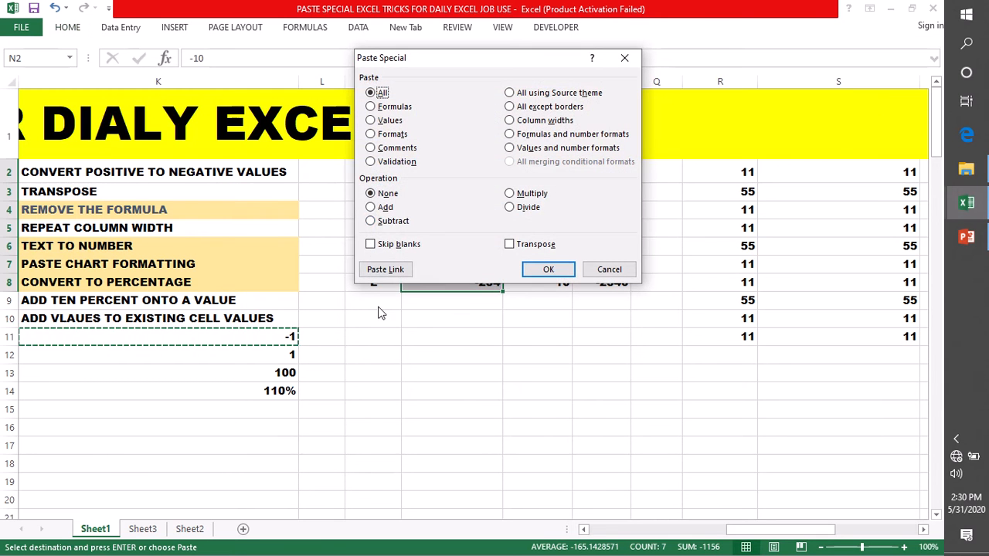
left_click(372, 121)
left_click(510, 193)
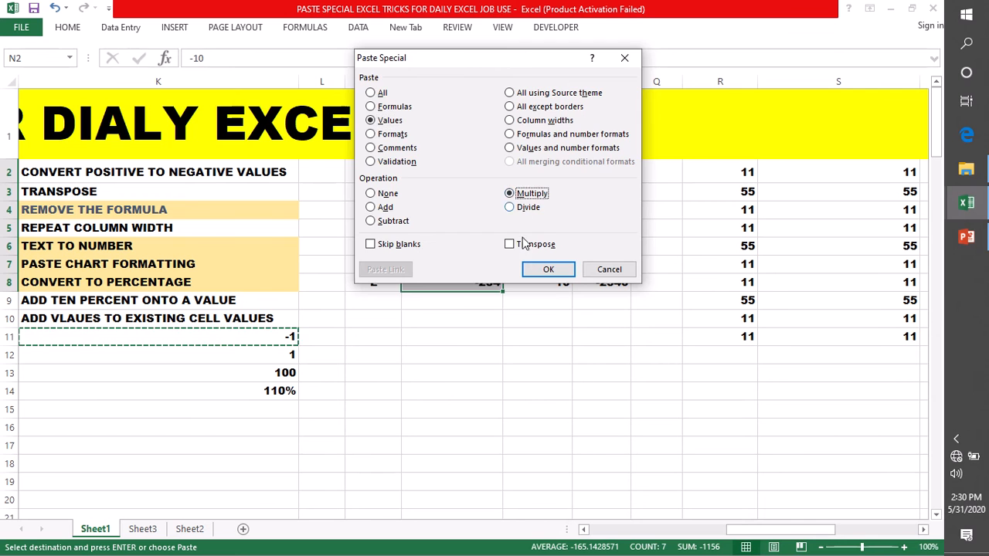
left_click(546, 270)
left_click(533, 408)
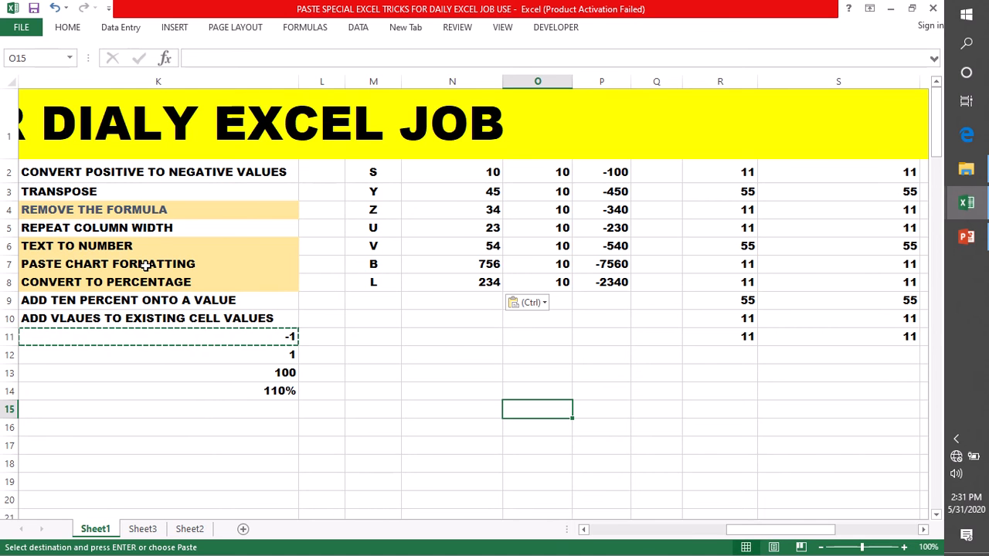
key("Escape")
Copy K11 and paste it onto itself with Paste Special using Values and Multiply, then undo the paste
key("ctrl+c")
left_click(247, 336)
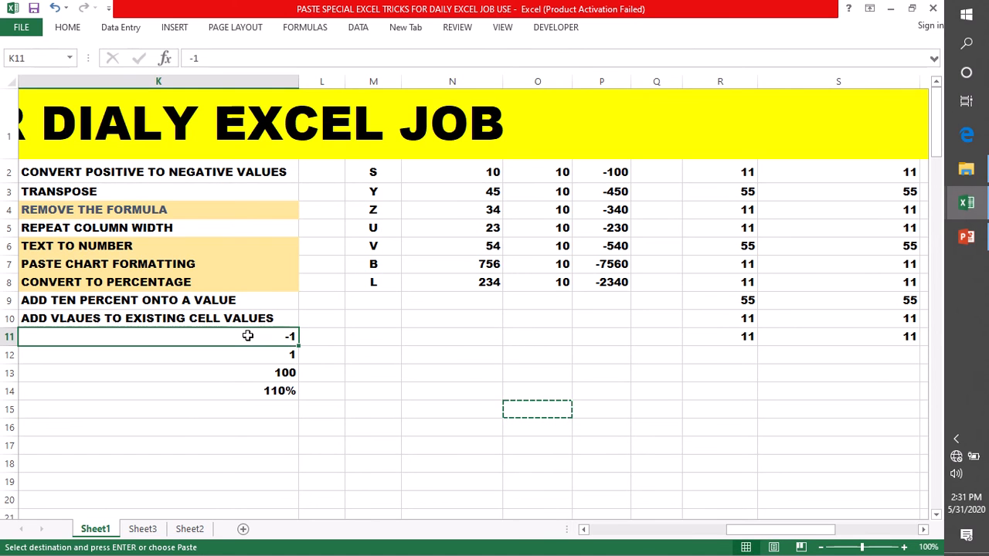
key("ctrl+c")
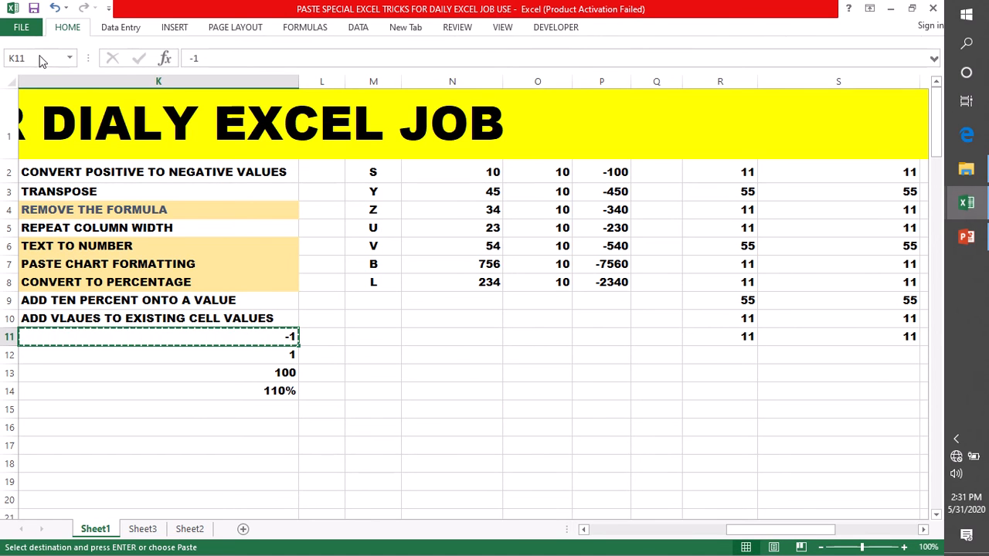
left_click(67, 28)
left_click(18, 77)
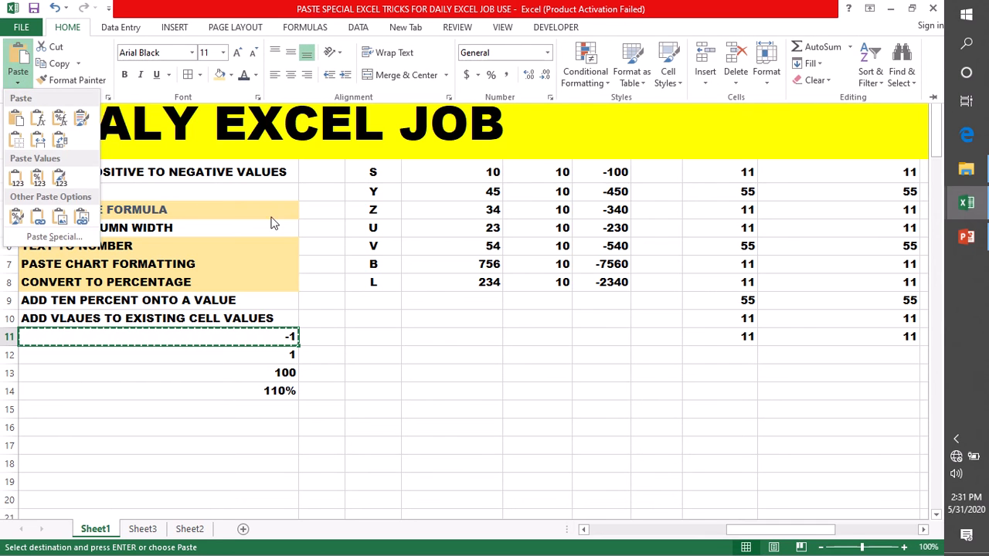
left_click(54, 236)
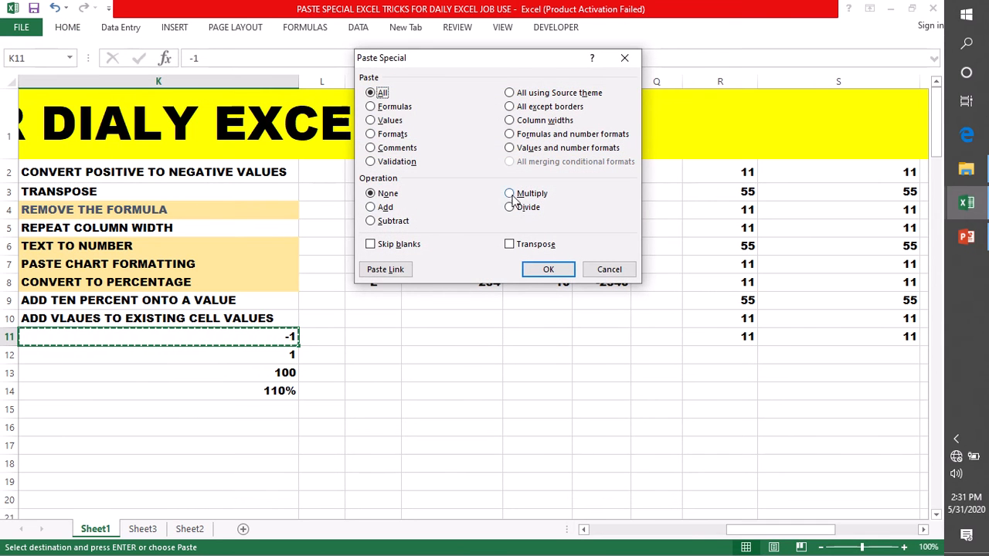
left_click(377, 121)
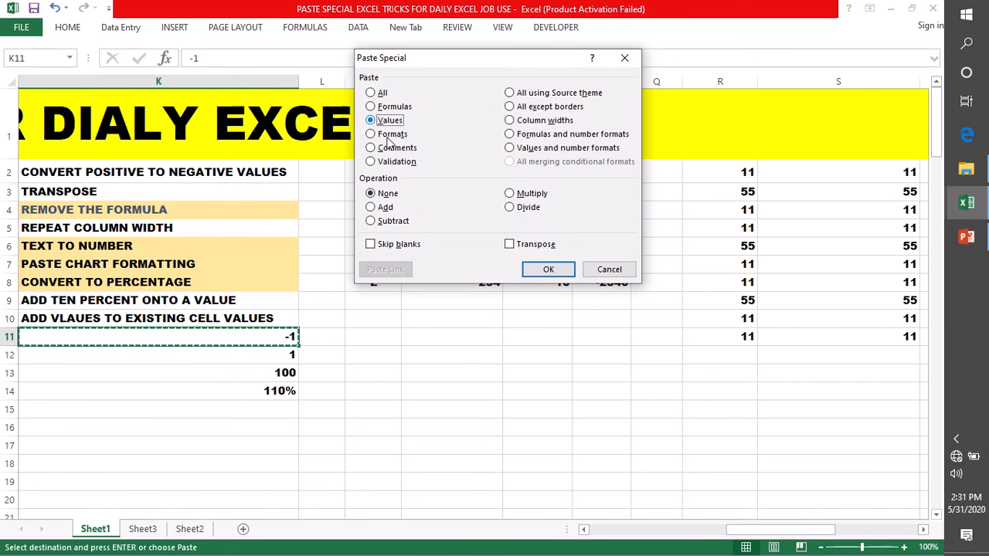
left_click(510, 194)
left_click(545, 269)
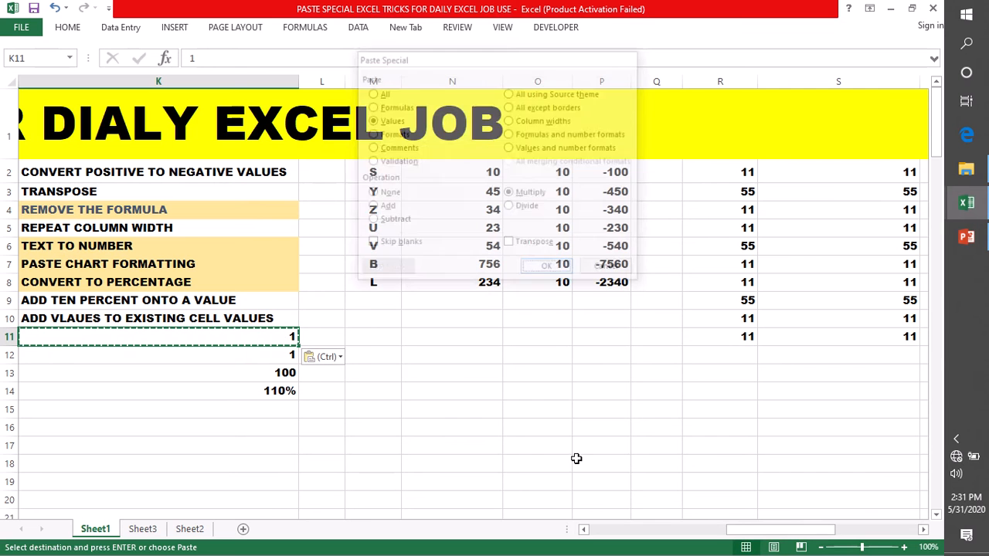
left_click(411, 374)
key("ctrl+z")
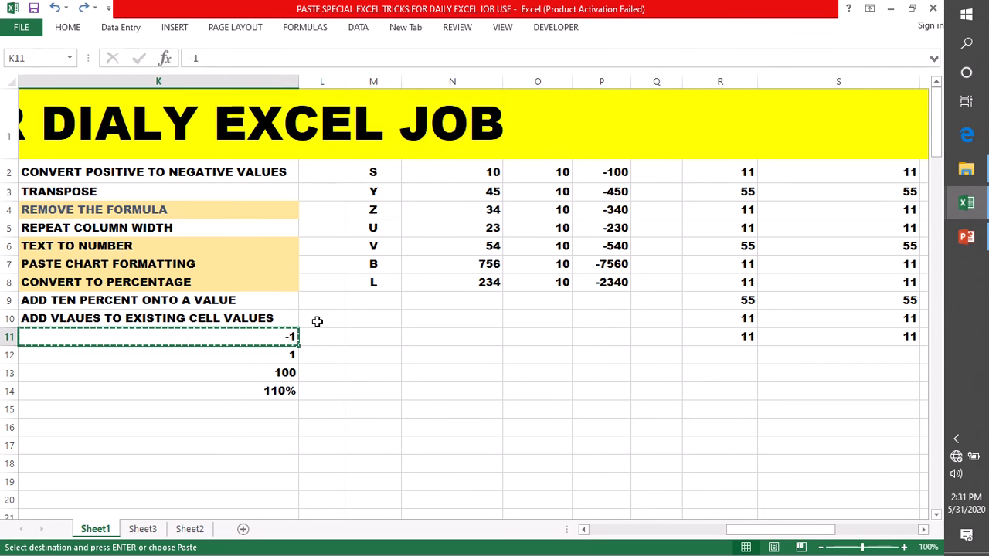
left_click(335, 390)
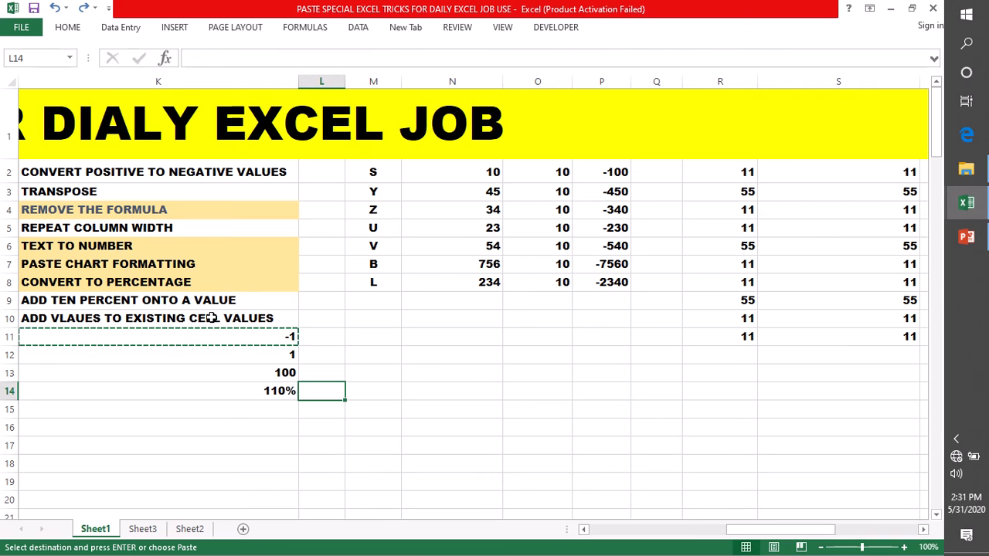
left_click(249, 337)
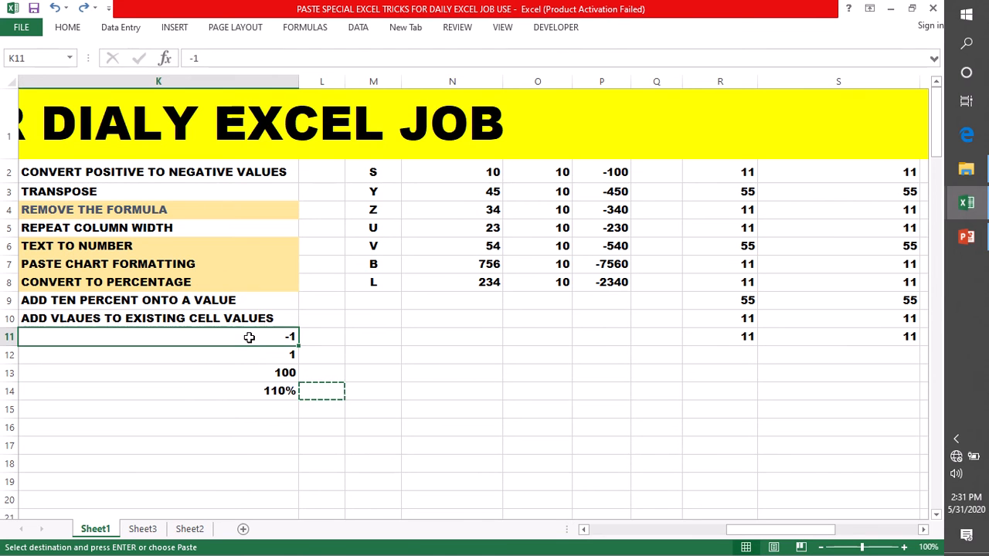
left_click(67, 28)
left_click(18, 85)
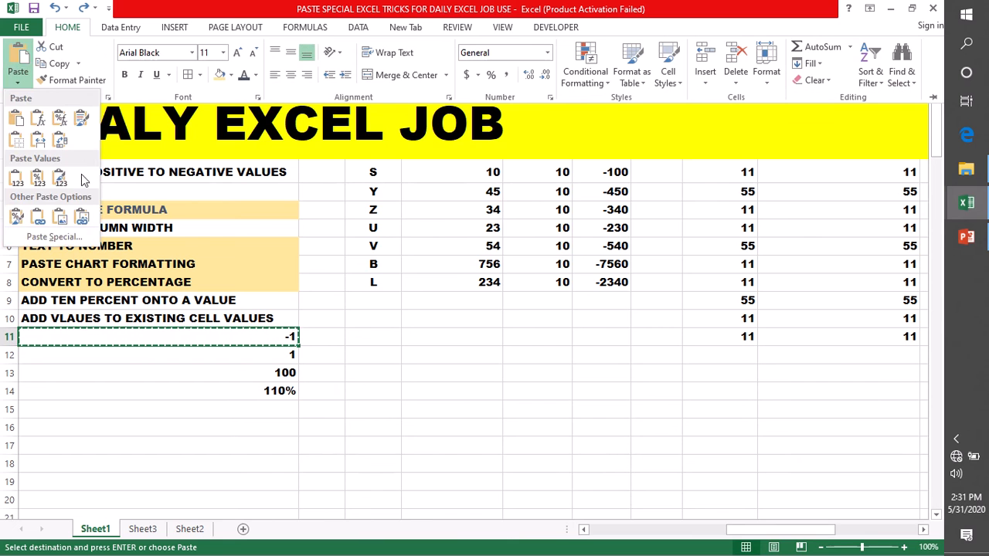
left_click(62, 241)
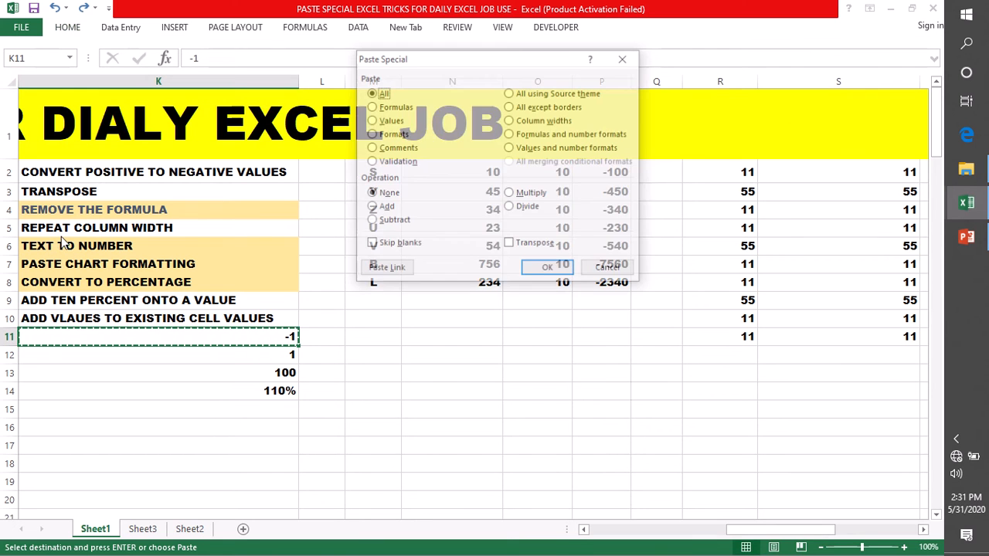
left_click(624, 58)
Paste the copied -1 from K11 onto N2:N8 with Paste Special using Values and Multiply
left_click_drag(464, 177, 462, 278)
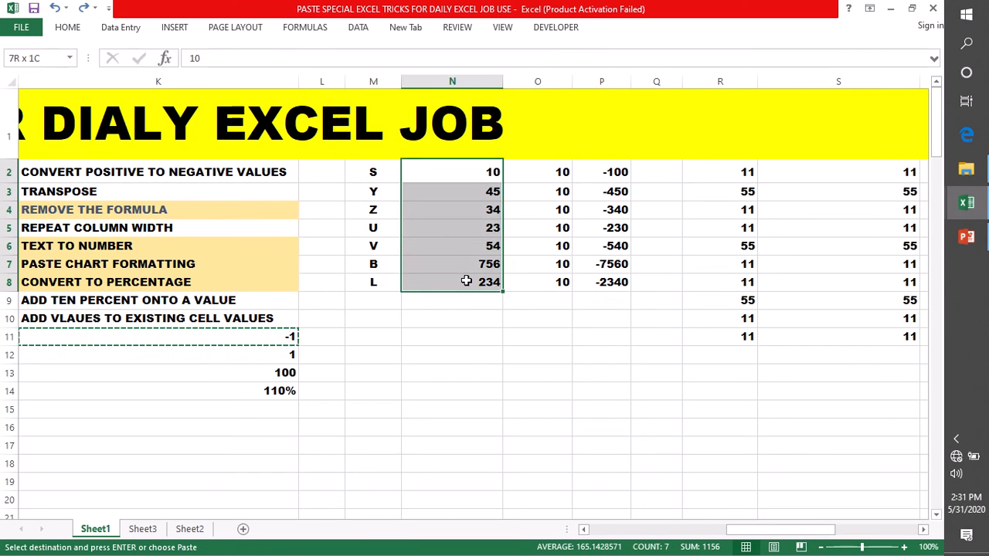
left_click(77, 31)
left_click(18, 83)
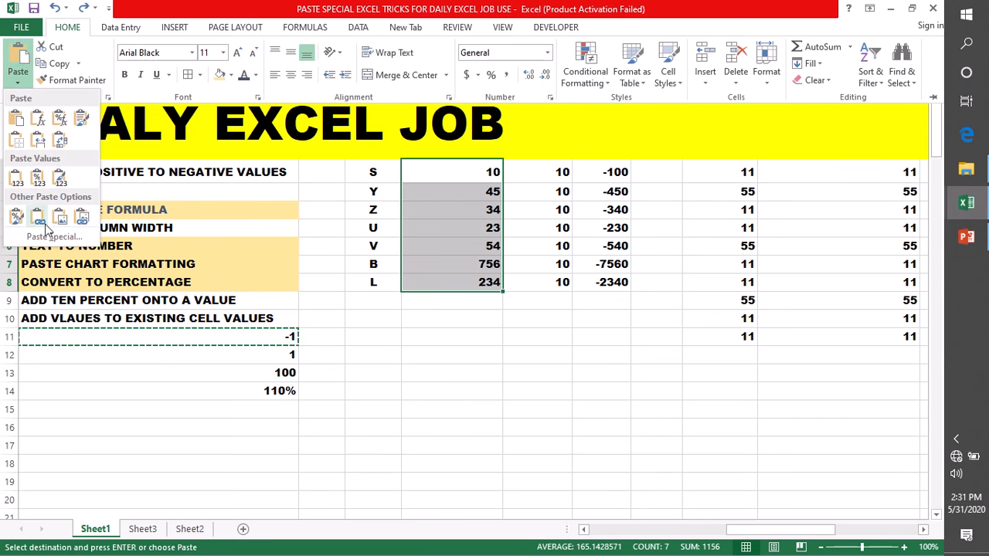
left_click(45, 235)
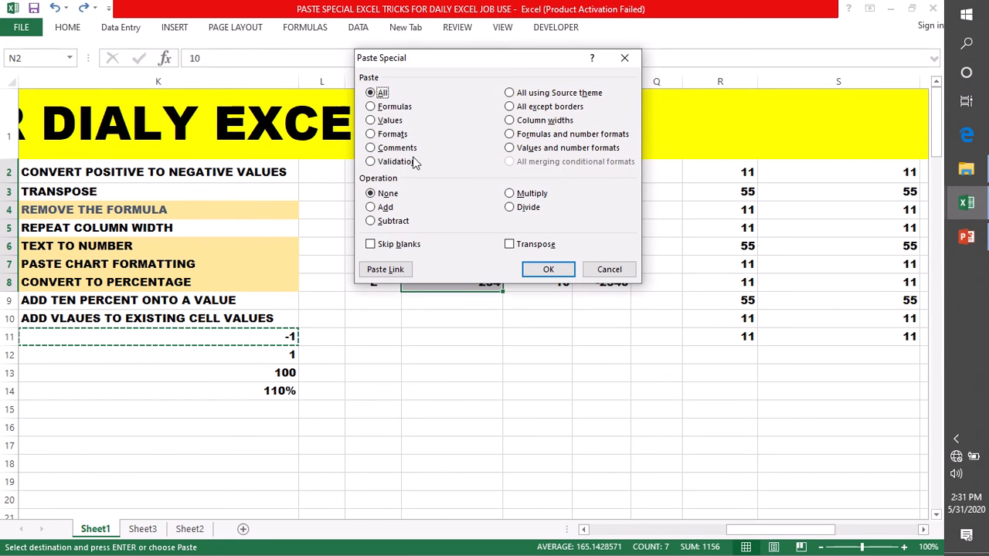
left_click(371, 121)
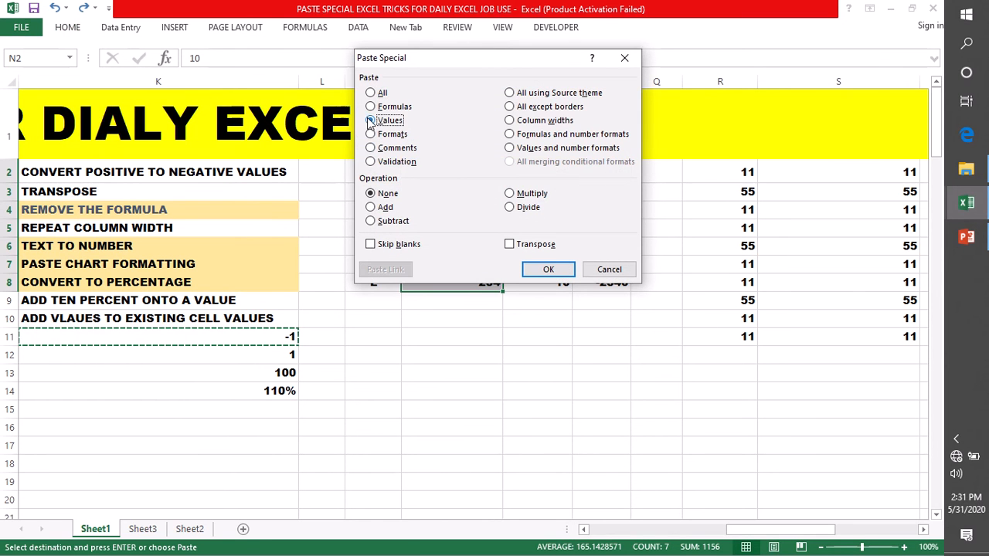
left_click(511, 195)
left_click(550, 270)
left_click(514, 406)
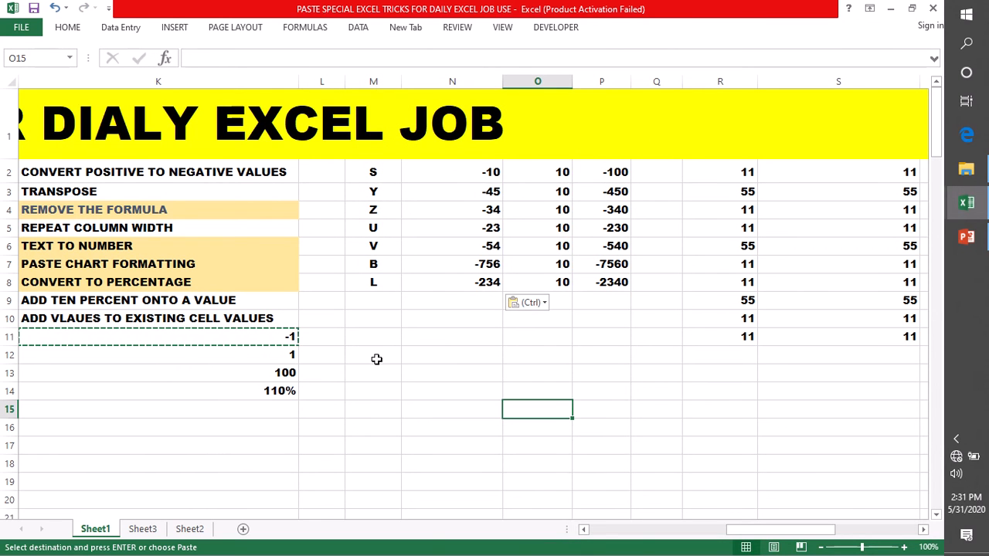
Go to the TRANSPOSE entry in K3 and copy the letters and numbers in M2:N8
left_click(51, 190)
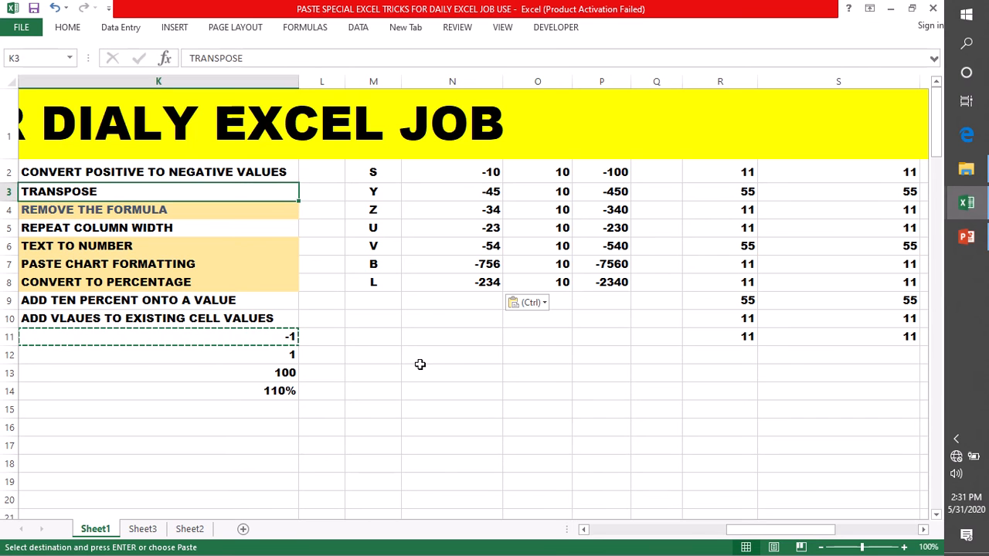
left_click(418, 365)
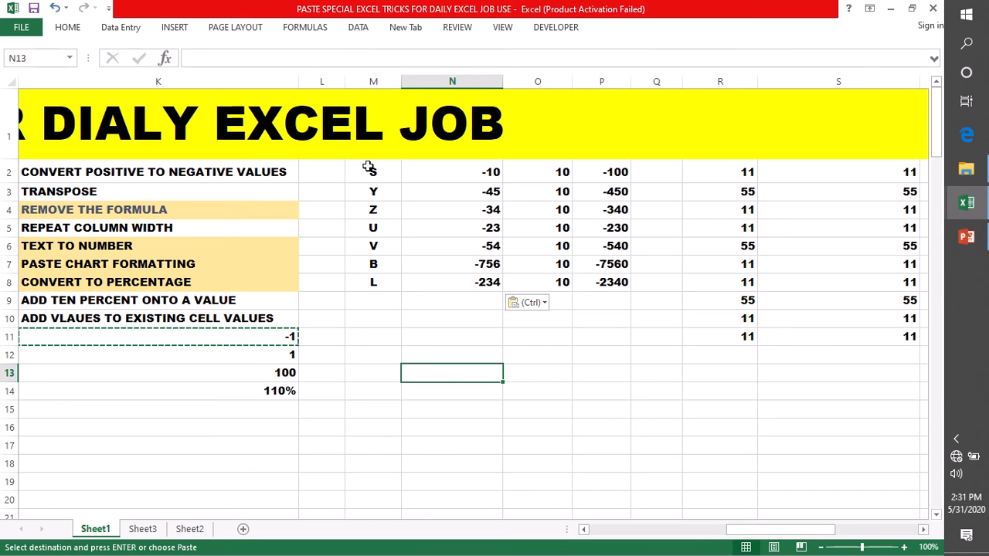
left_click_drag(370, 172, 492, 281)
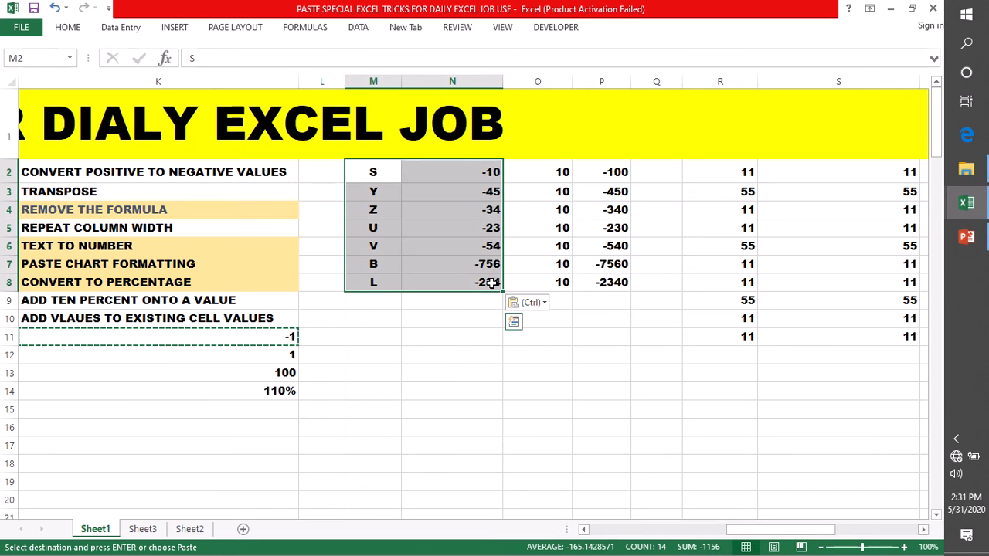
key("ctrl+c")
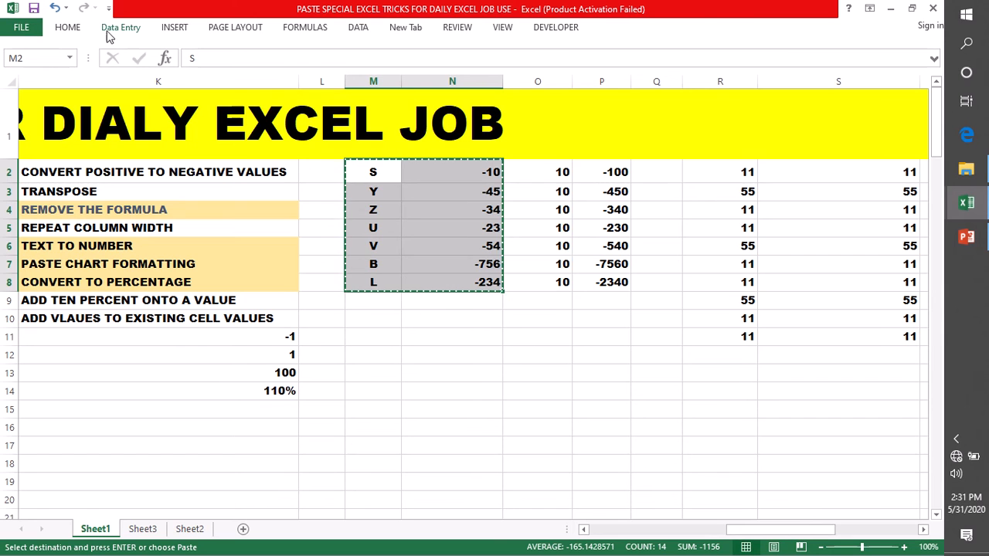
left_click(69, 28)
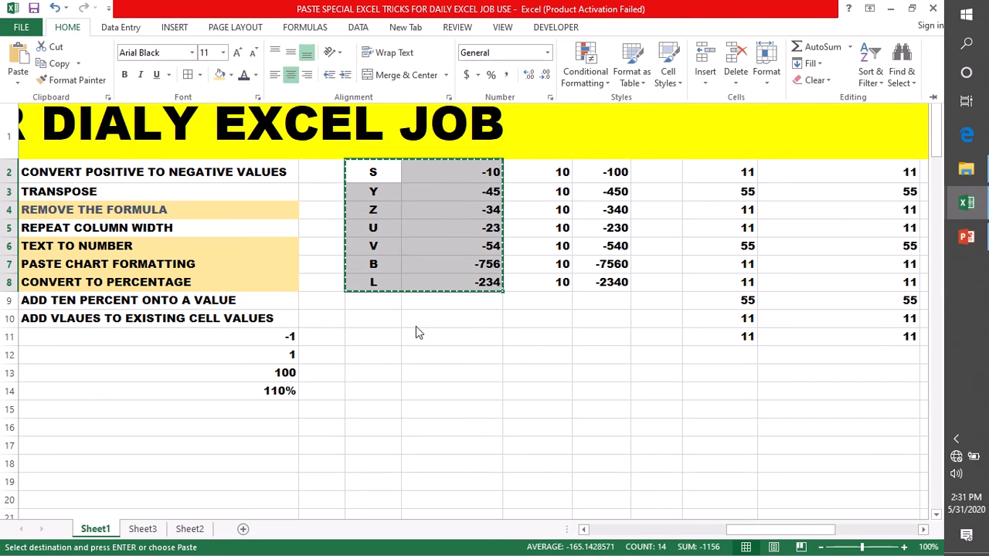
left_click(381, 336)
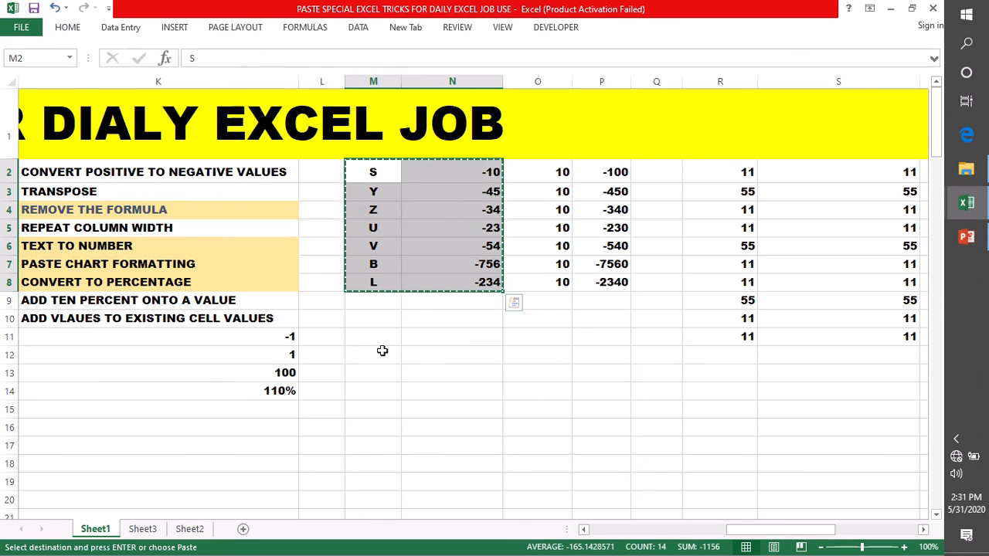
Paste the copied range at M17 with Paste Special using Transpose, and highlight the transposed rows M17:S18
left_click(381, 443)
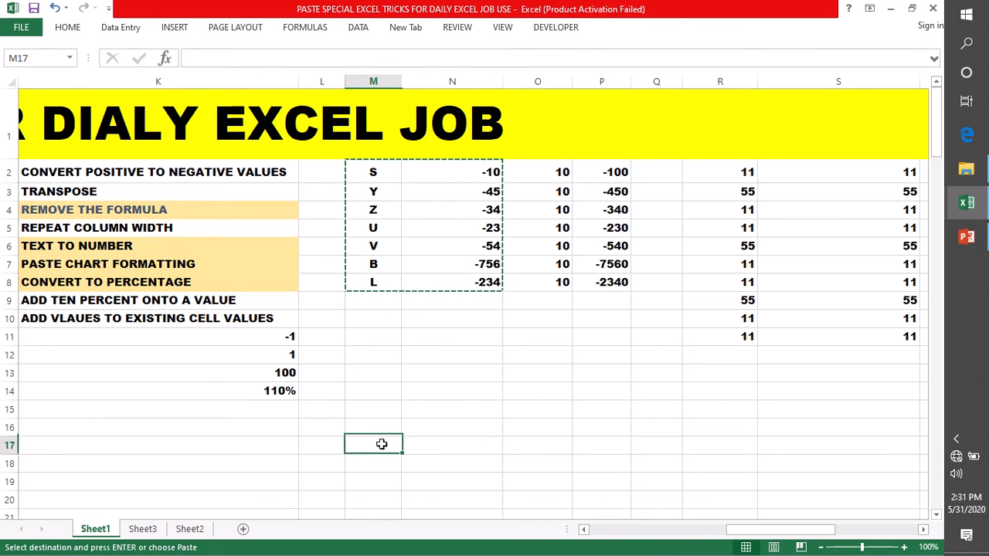
left_click(66, 27)
left_click(17, 76)
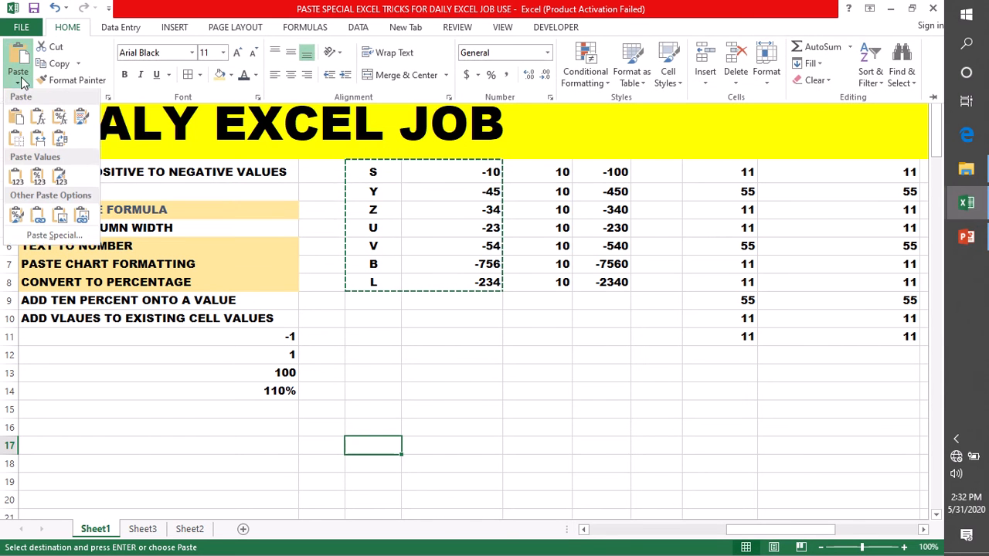
left_click(54, 237)
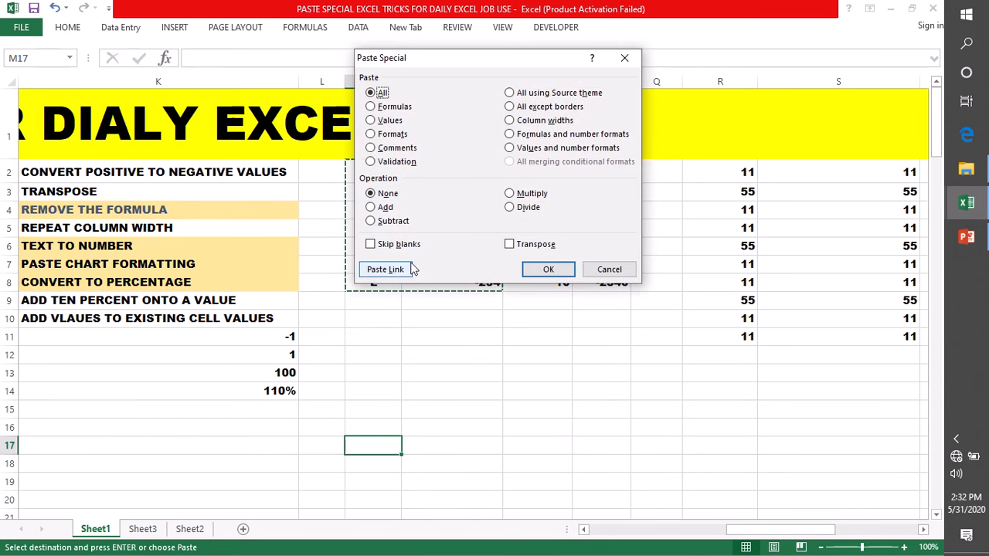
left_click(512, 245)
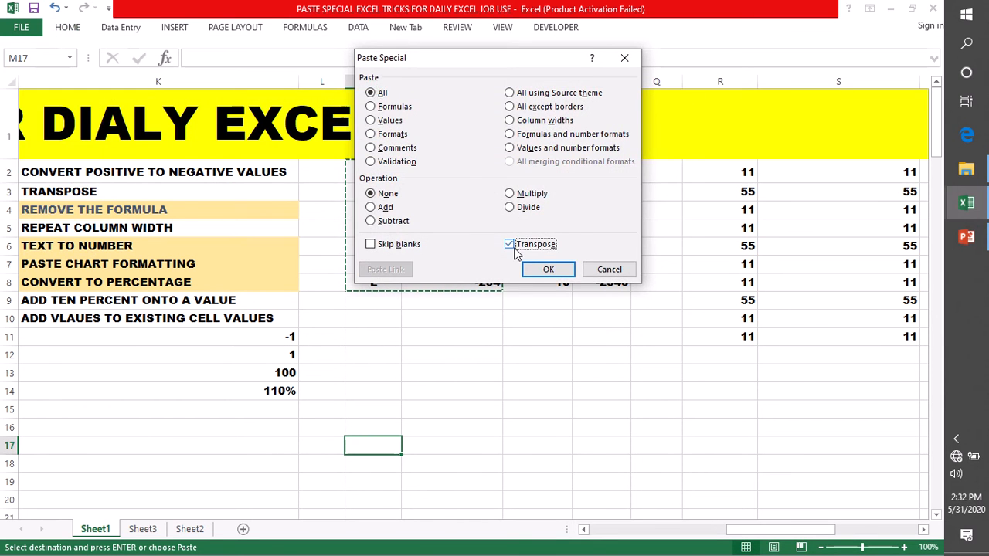
left_click(546, 269)
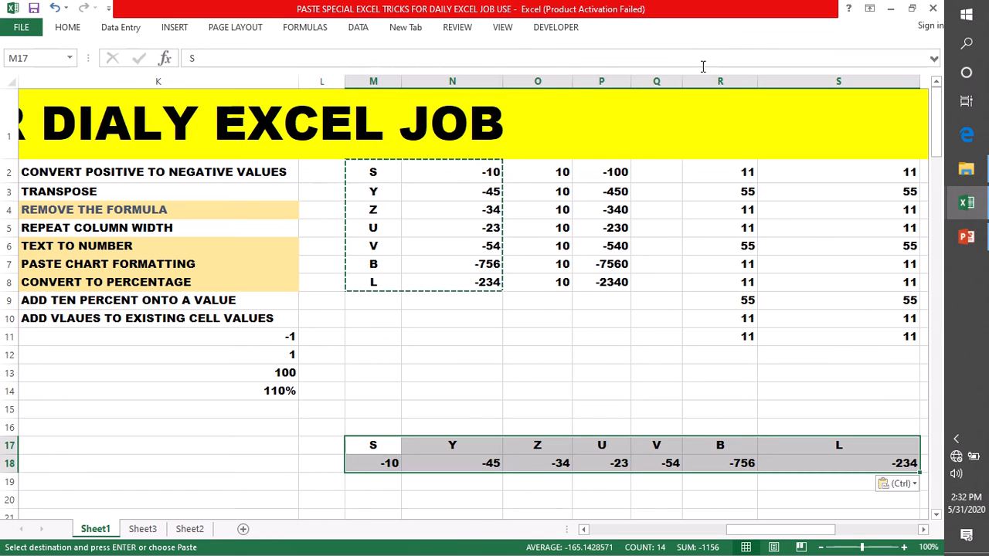
left_click(457, 517)
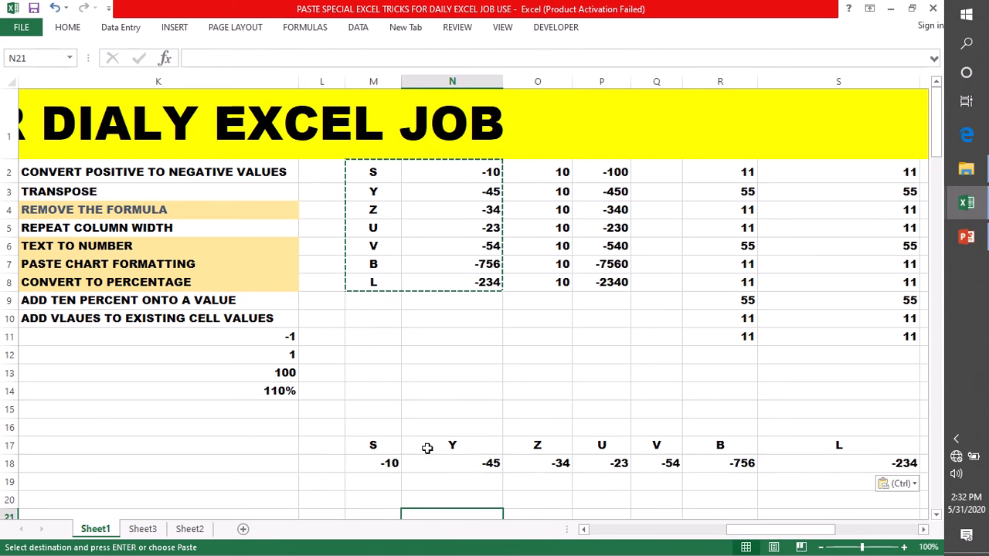
left_click_drag(367, 445, 876, 468)
left_click(578, 351)
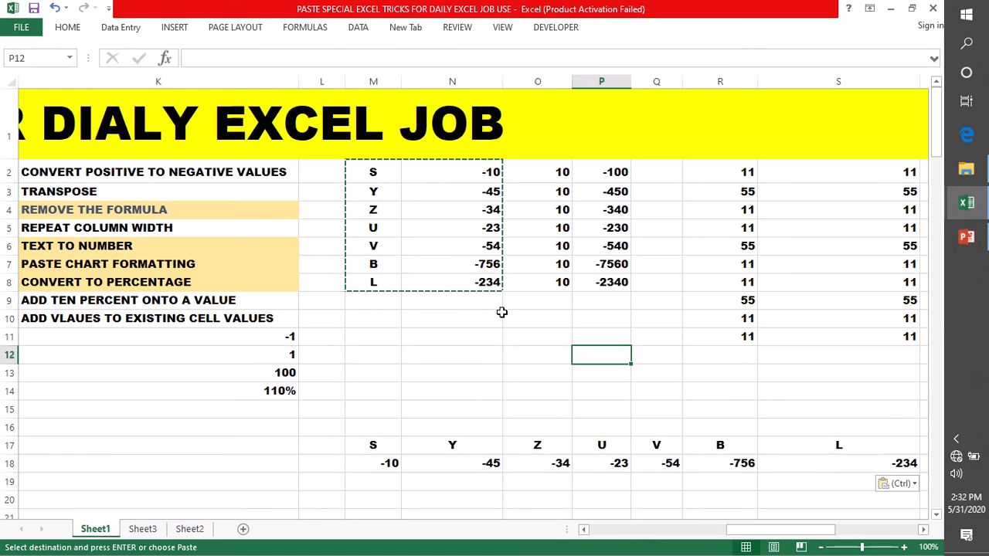
left_click(221, 210)
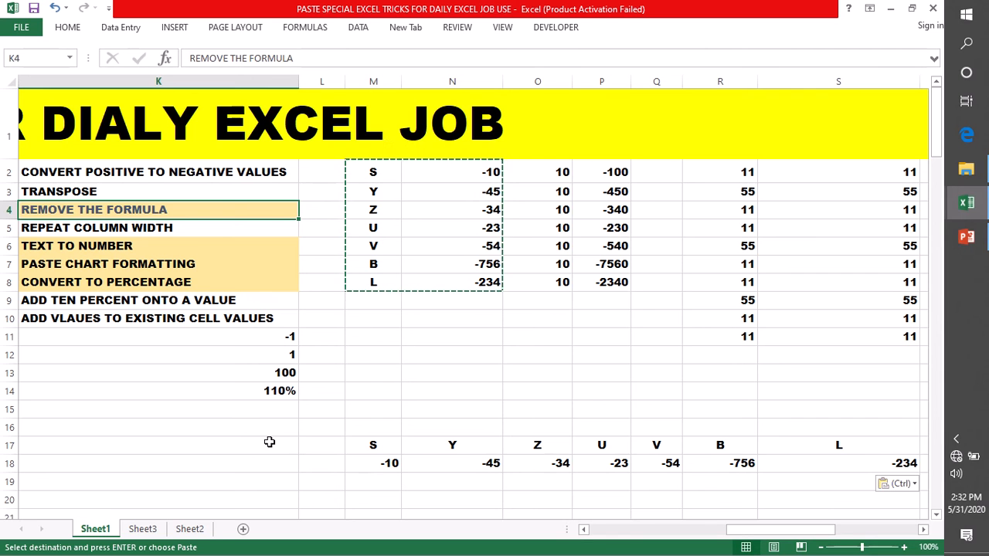
left_click(597, 170)
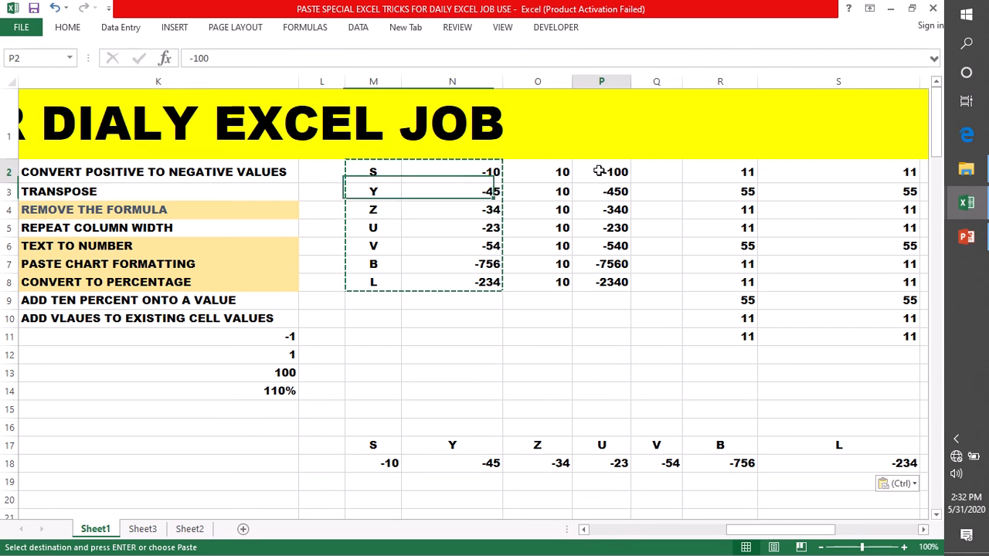
double_click(598, 173)
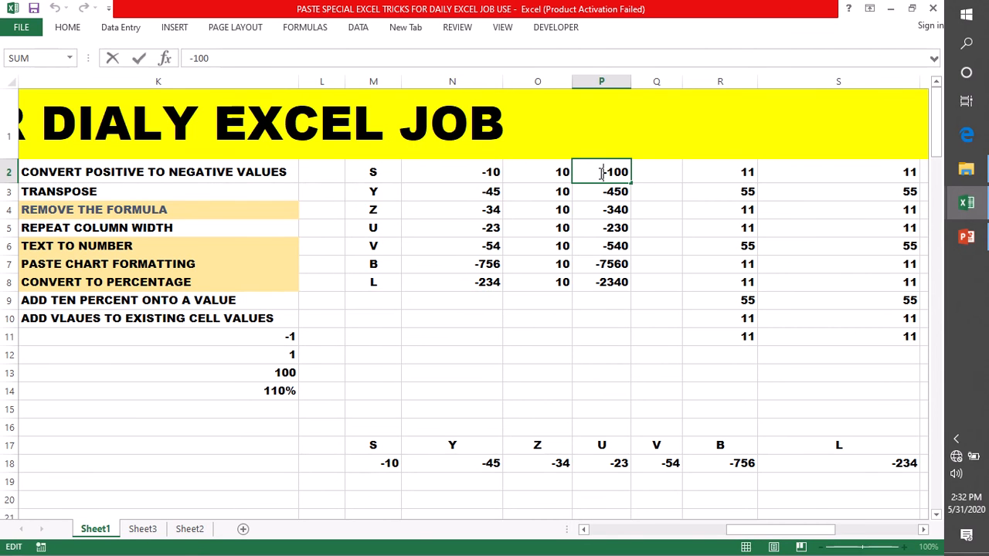
double_click(620, 173)
left_click(684, 250)
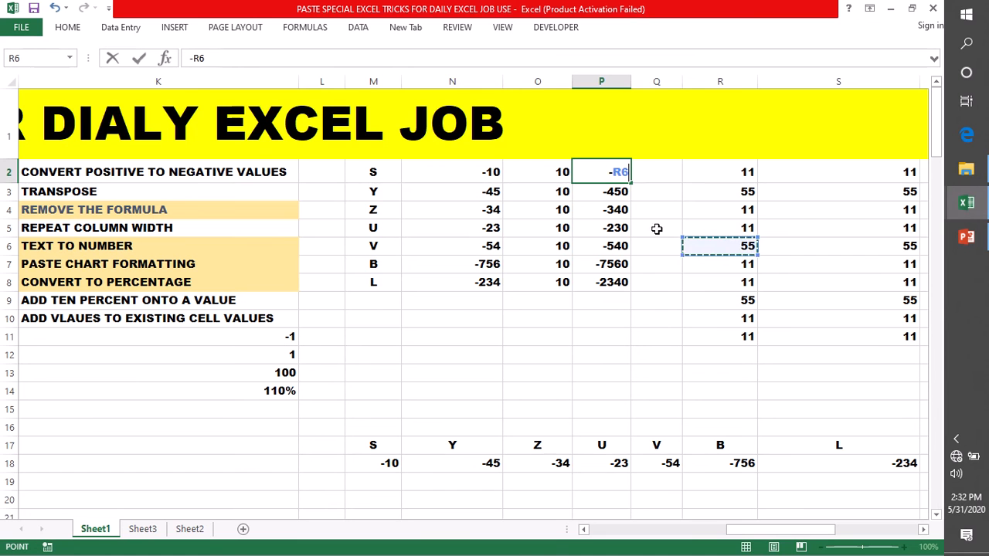
key("Escape")
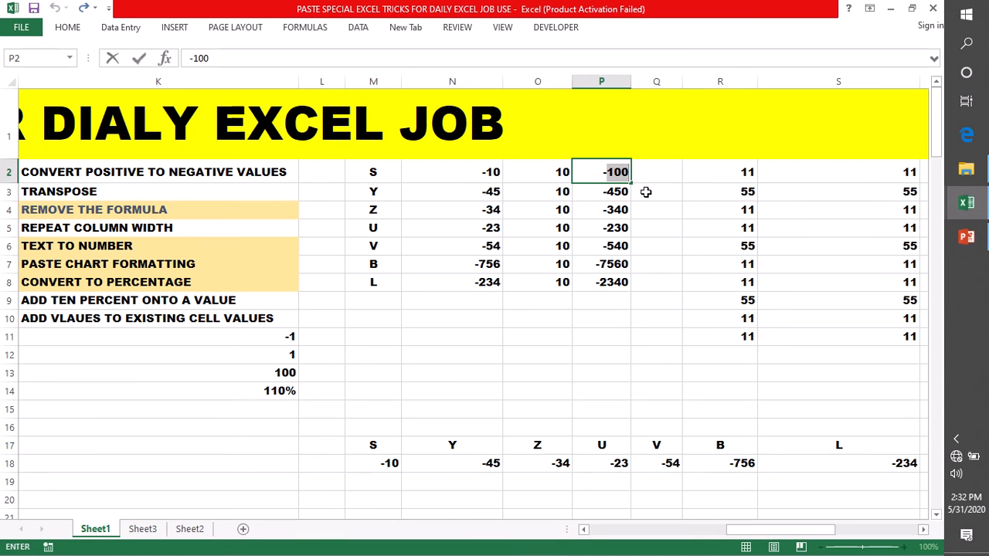
double_click(594, 170)
type("=")
left_click(696, 211)
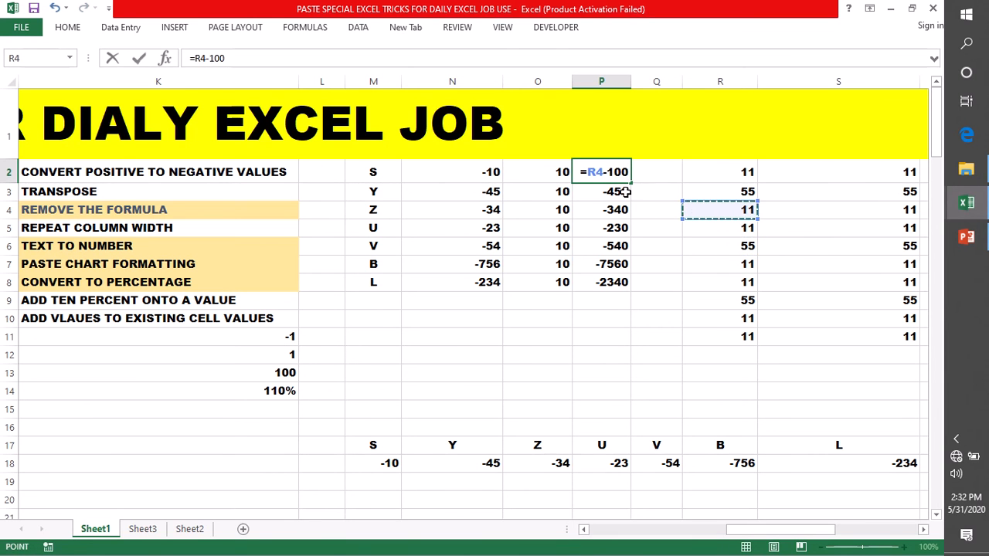
key("BackSpace")
key("BackSpace")
key("BackSpace")
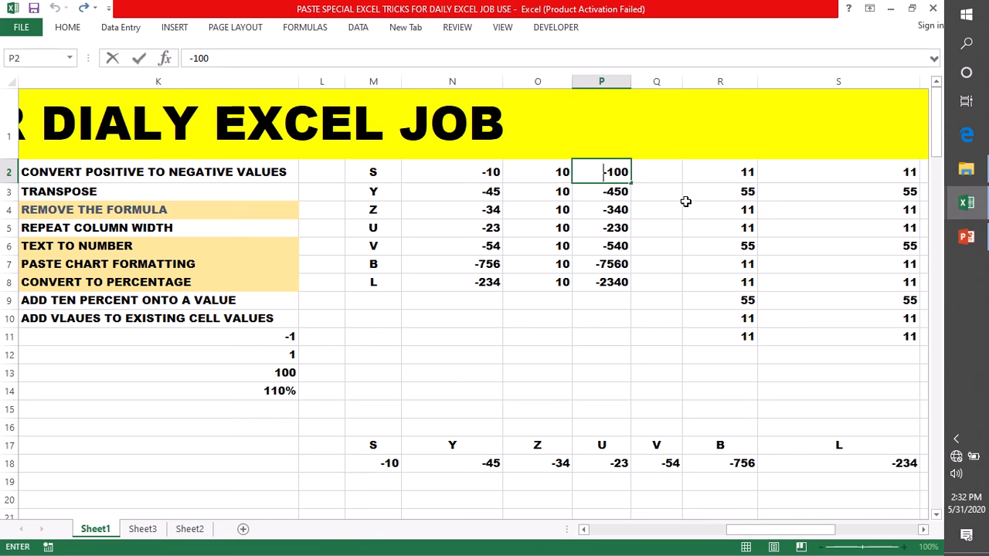
key("Escape")
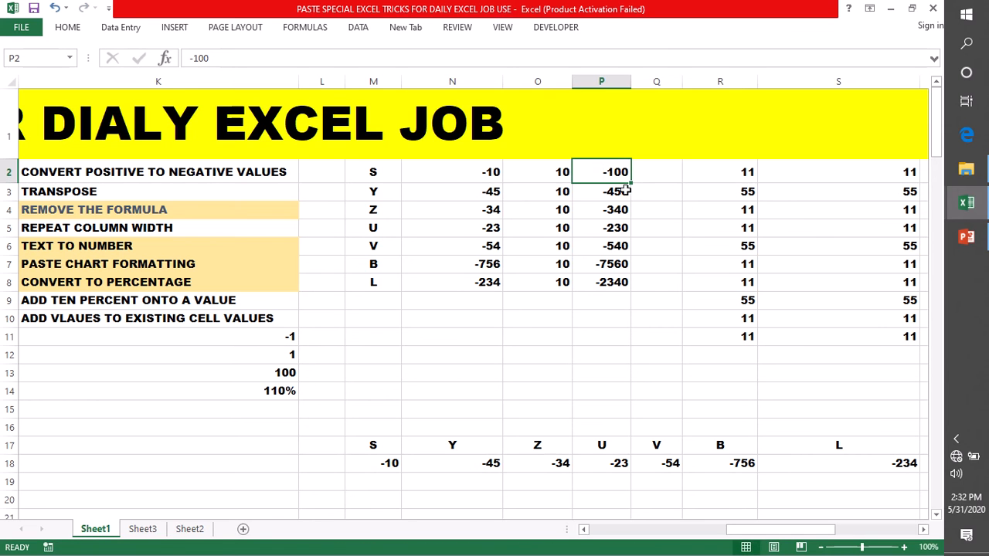
Clear the values in P2:P8 and enter the formula =N2*O2 in P2
left_click_drag(604, 171, 605, 280)
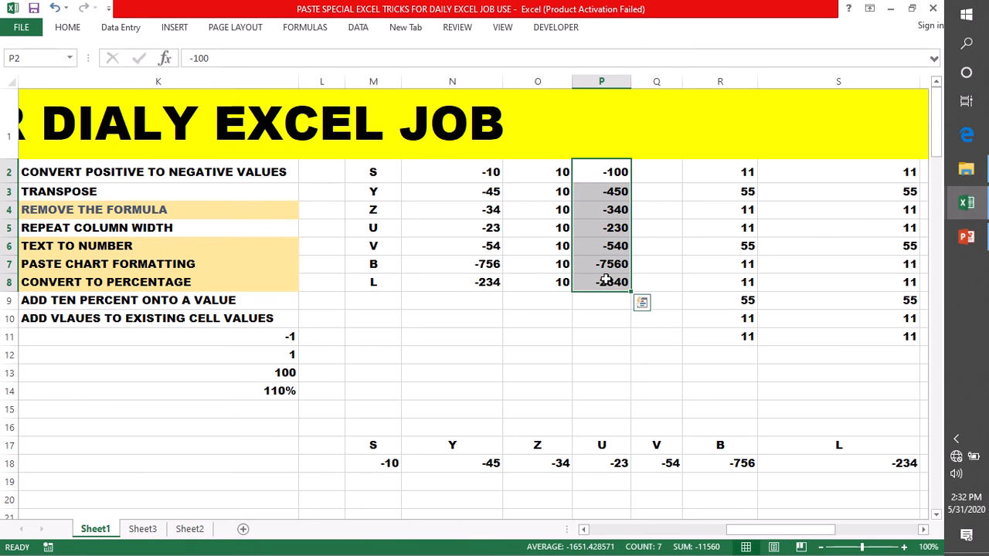
key("Delete")
left_click(620, 338)
double_click(591, 173)
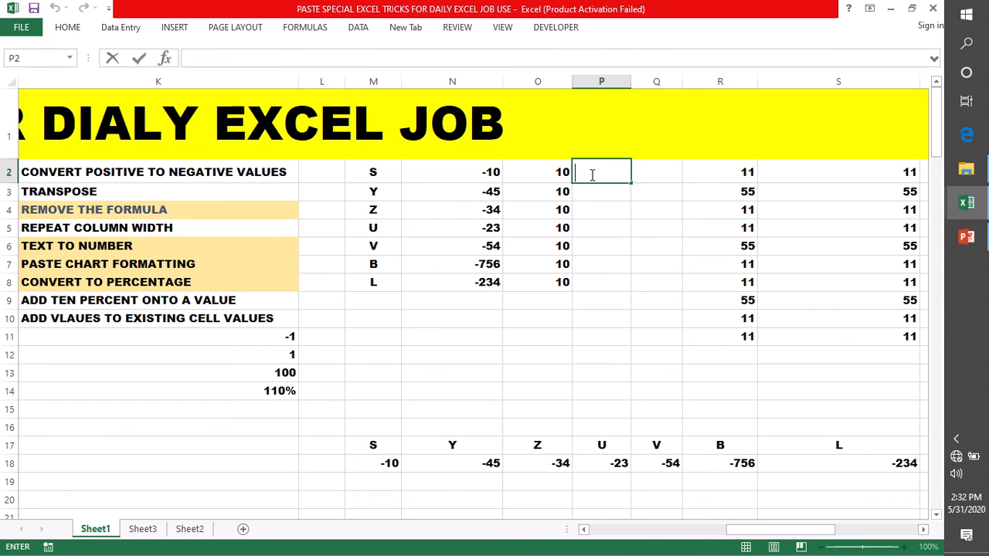
type("=")
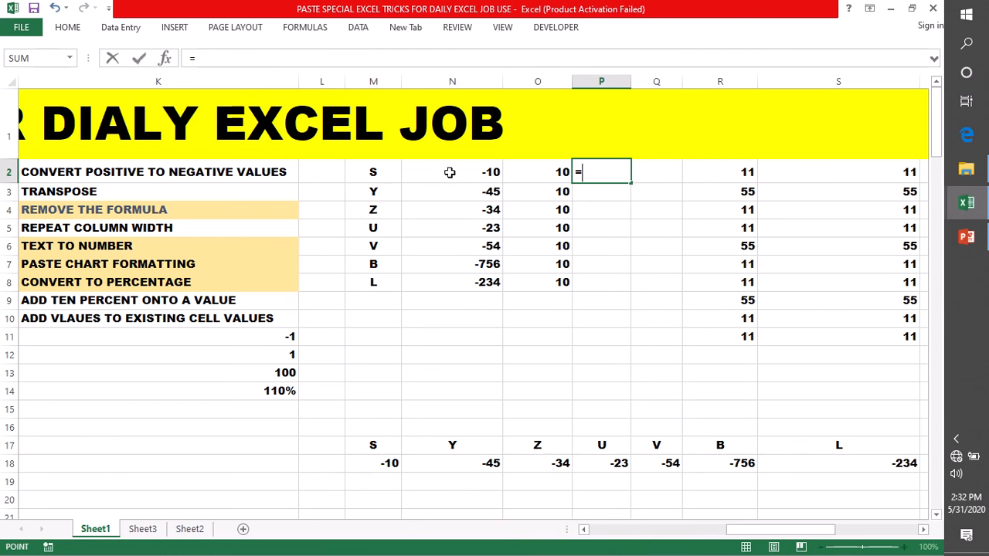
left_click(450, 170)
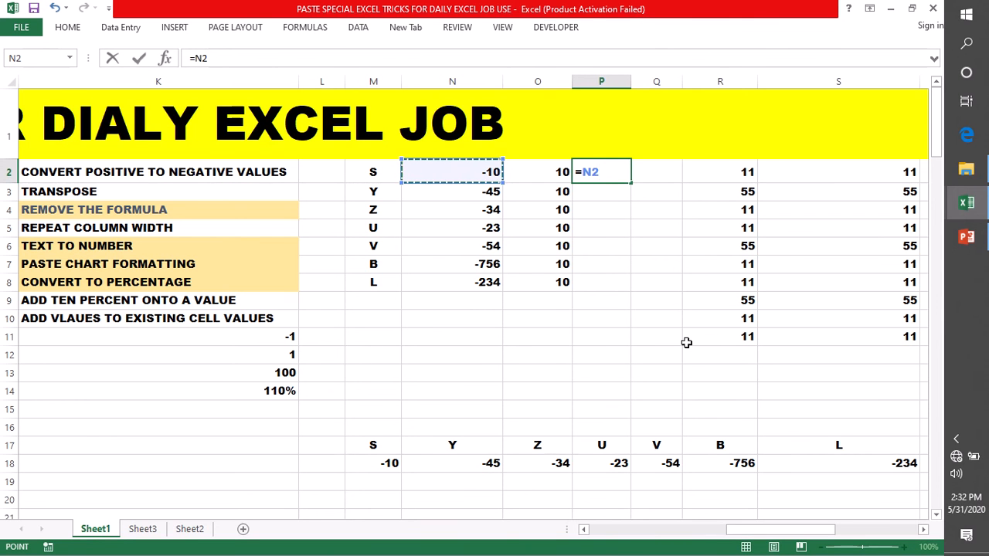
type("*")
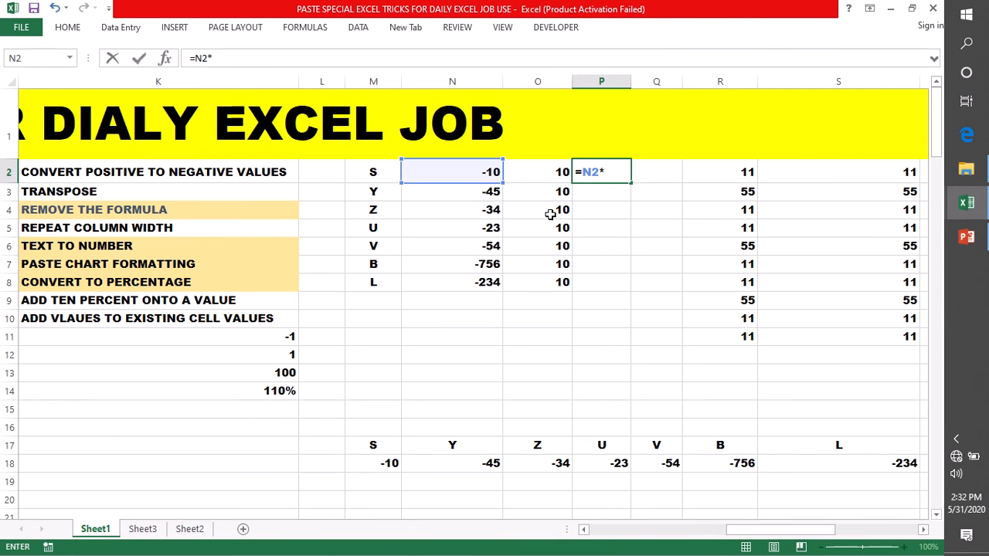
left_click(536, 174)
key("Return")
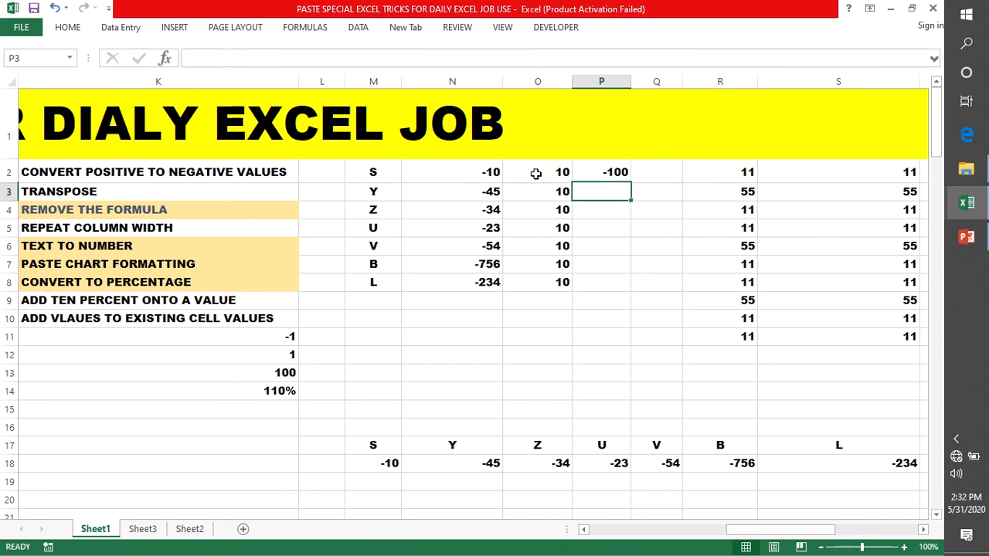
Fill the P2 formula down through P8, and open P2 to examine its formula
left_click(618, 176)
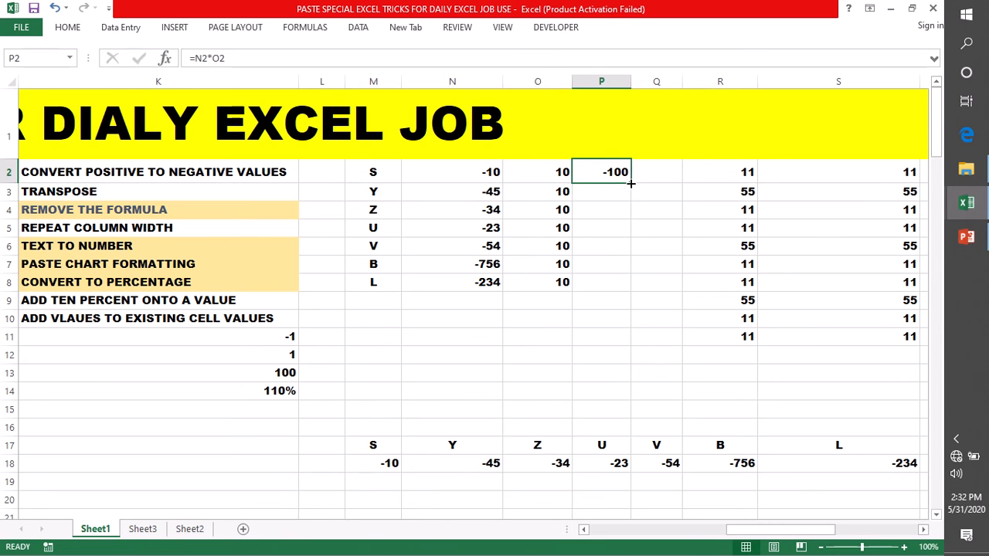
left_click_drag(631, 184, 633, 291)
left_click(630, 337)
left_click(610, 173)
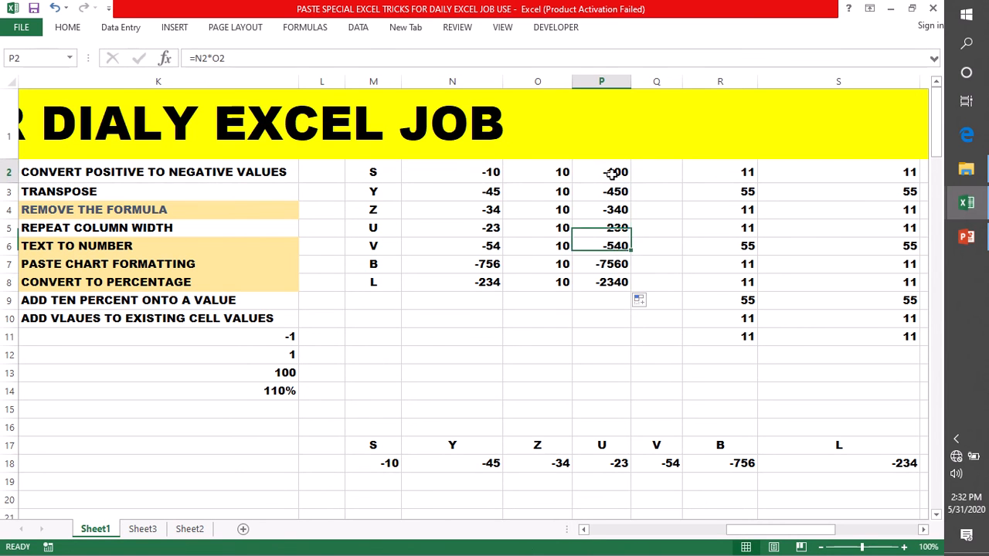
double_click(610, 173)
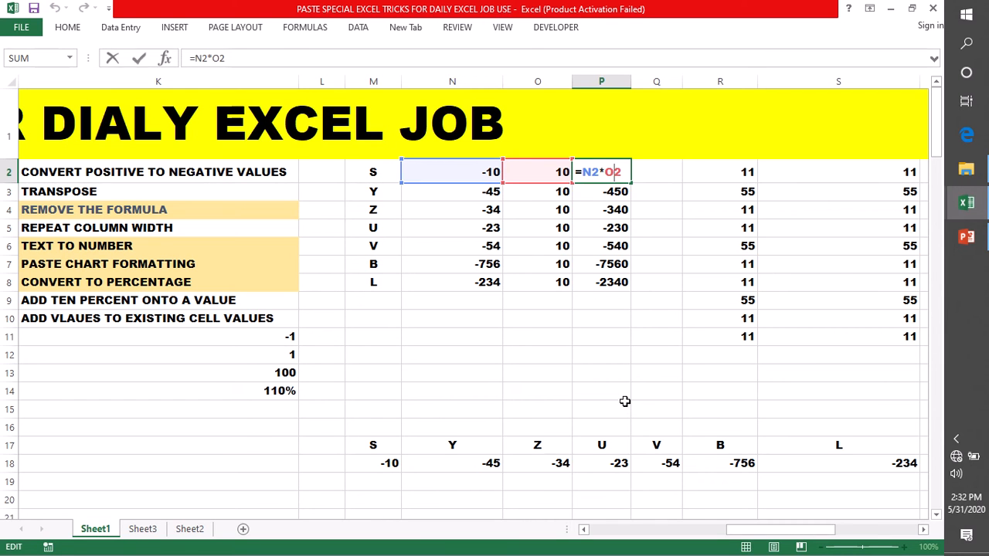
Close the formula in P2 and copy the calculated range P2:P8
key("Return")
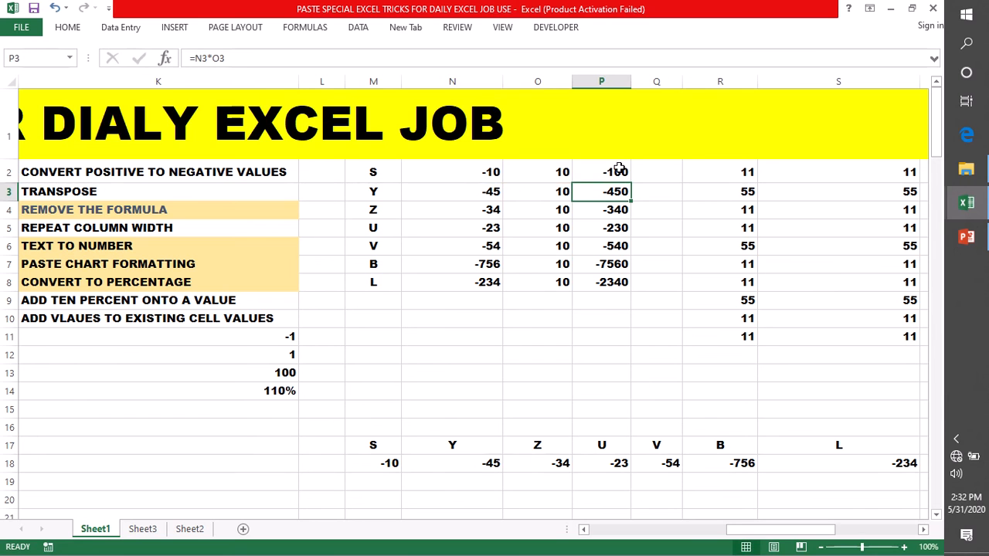
left_click(615, 171)
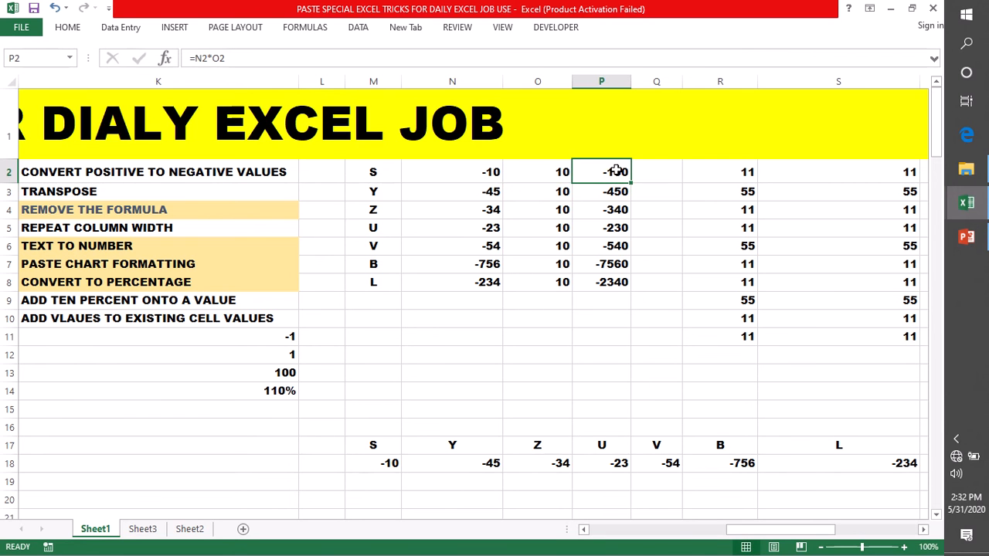
left_click_drag(611, 171, 611, 286)
key("ctrl+c")
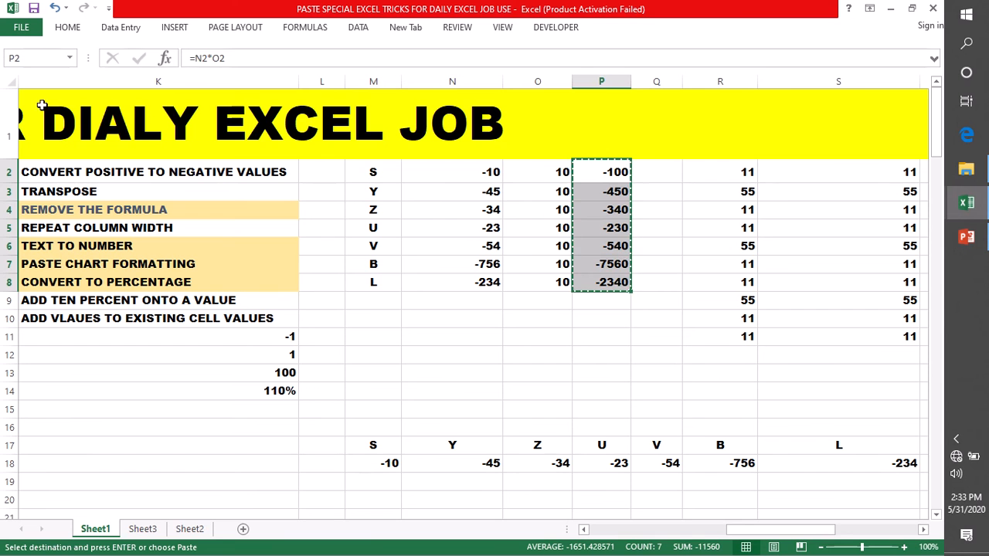
left_click(57, 34)
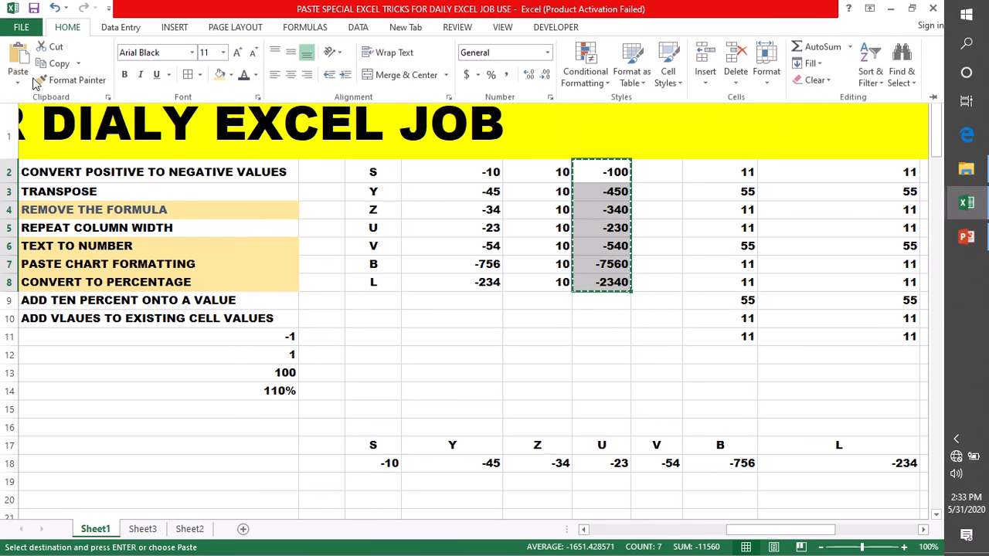
left_click(18, 78)
left_click(54, 236)
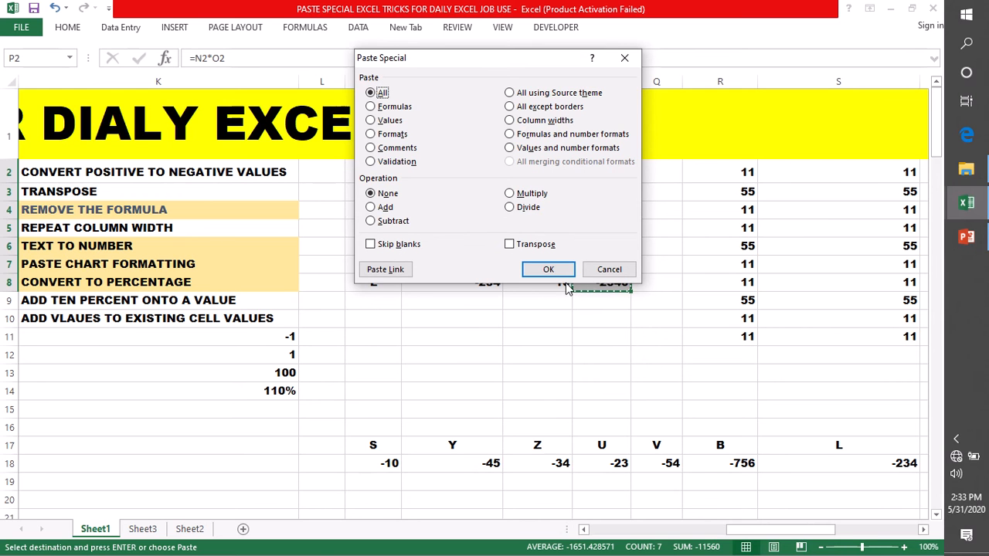
left_click(371, 107)
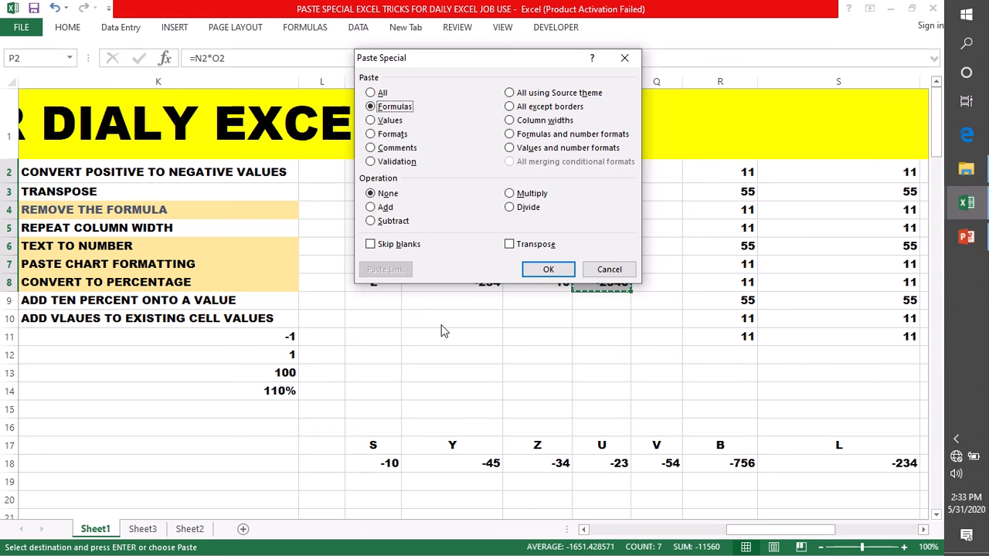
left_click(618, 271)
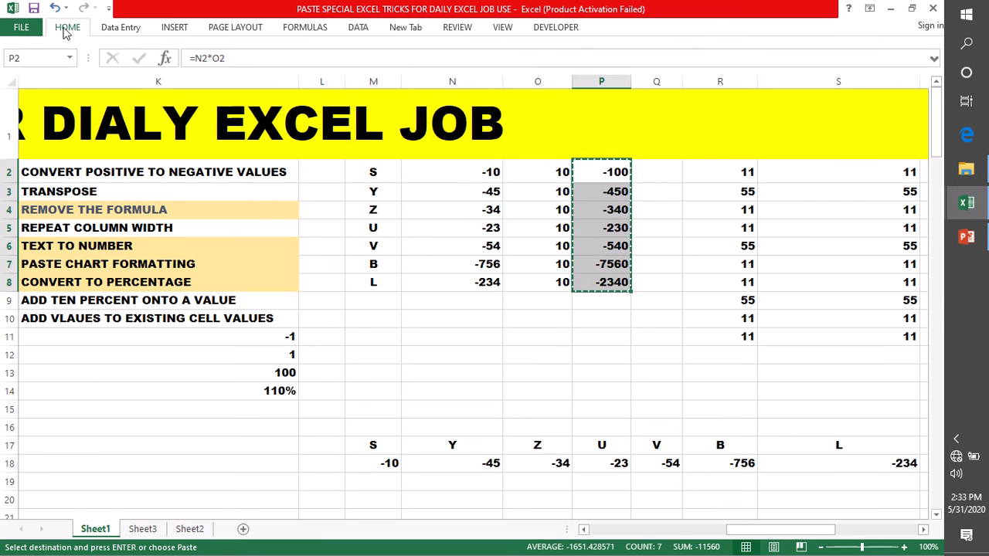
Paste the copied range over P2:P8 as Values to replace its formulas, and end the copy mode
left_click(67, 30)
left_click(18, 79)
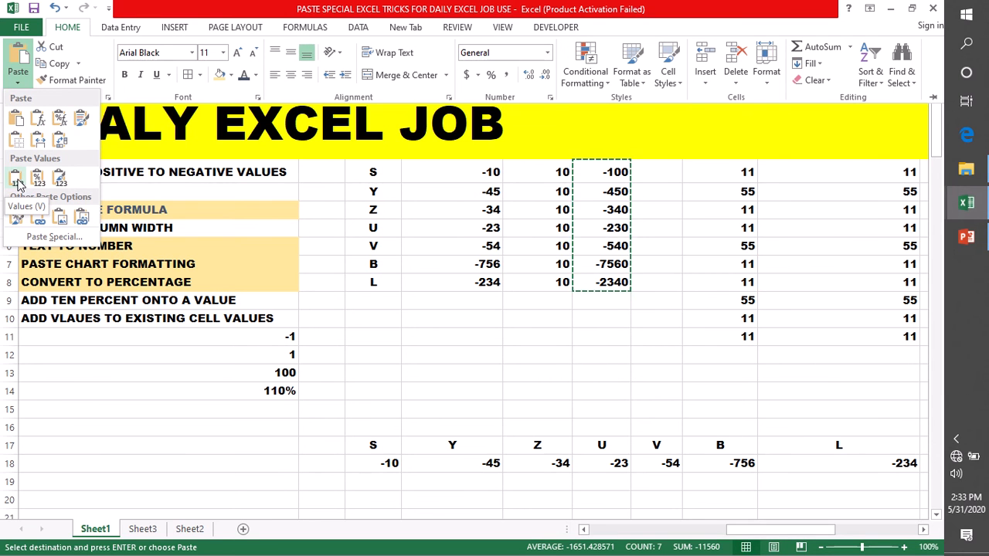
left_click(17, 181)
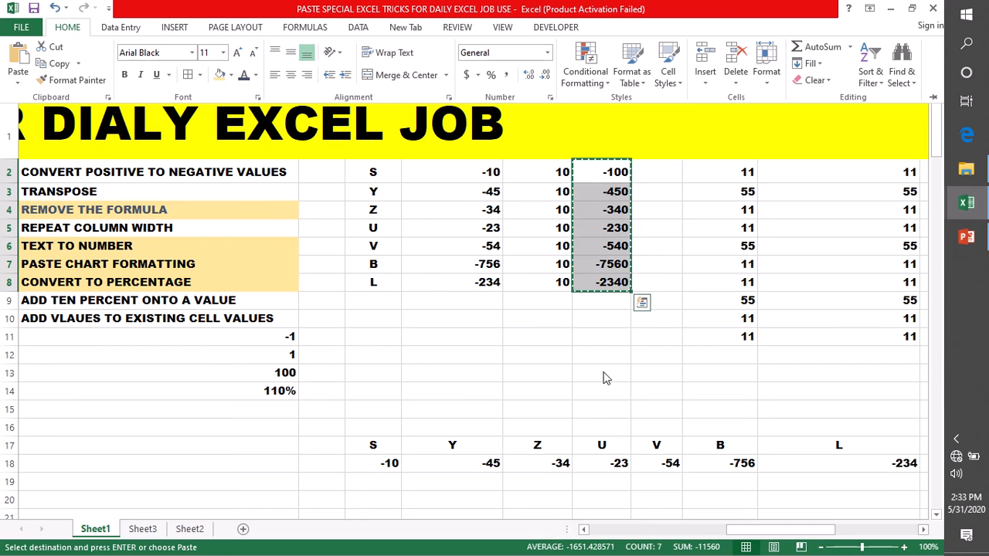
key("ctrl+F1")
key("Escape")
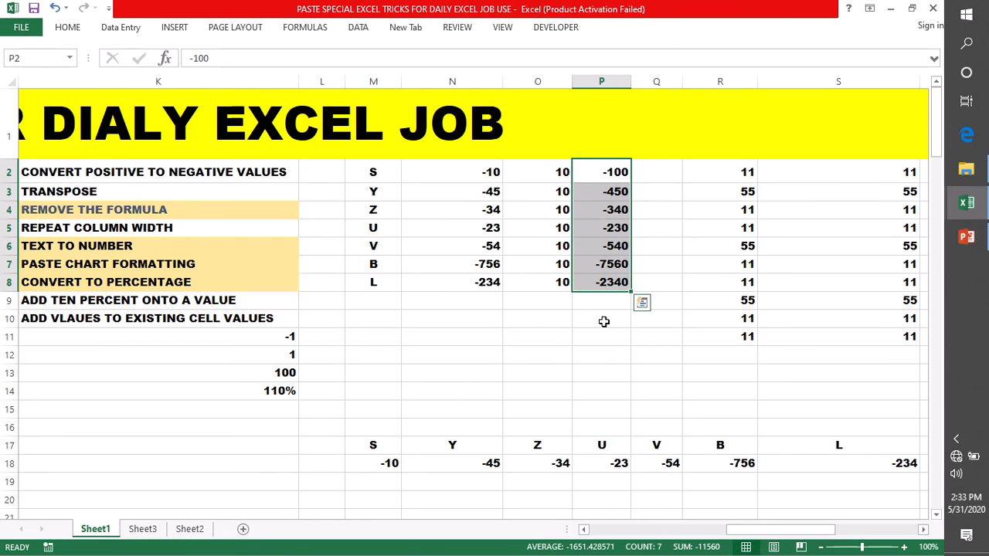
Examine the content of P2 in the formula bar to check whether it still holds a formula
left_click(605, 321)
left_click(603, 177)
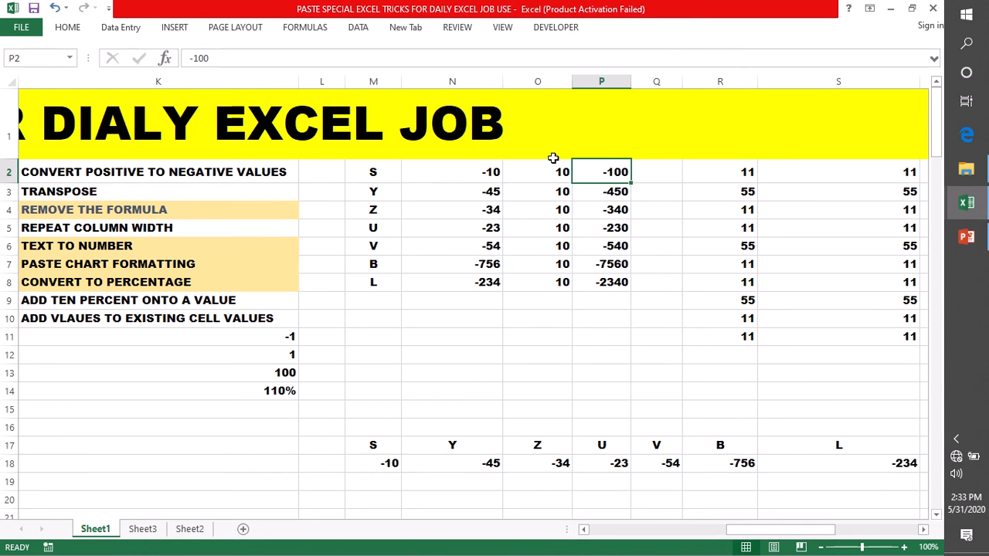
left_click_drag(216, 58, 188, 58)
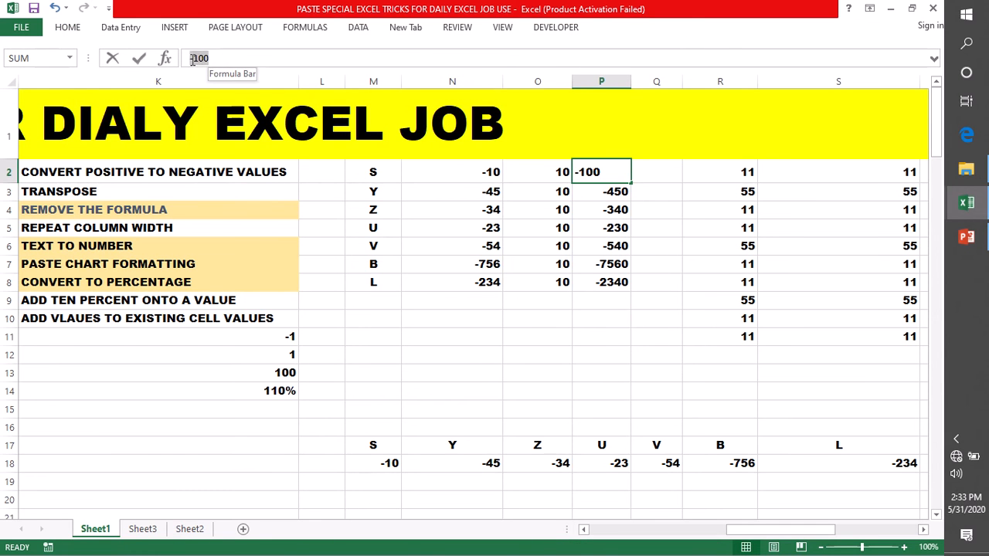
type("=")
left_click(597, 195)
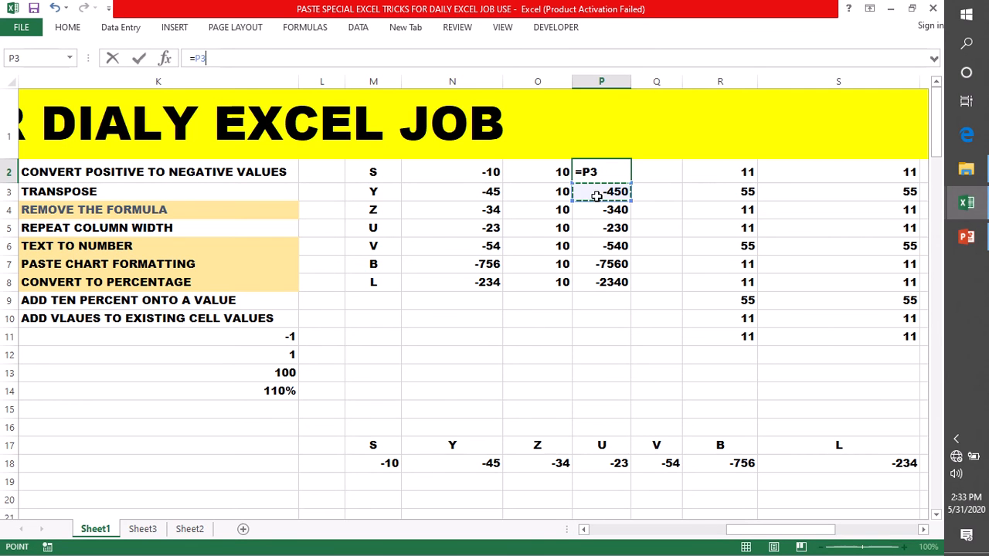
key("Escape")
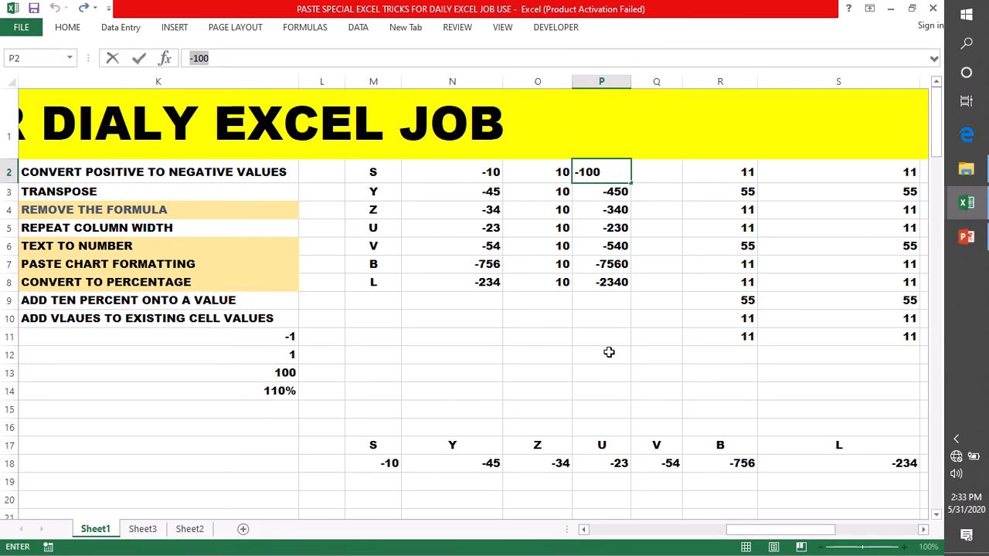
type("=")
left_click(600, 352)
key("Escape")
Highlight the pasted values in P2:P8
left_click(606, 282)
left_click(605, 335)
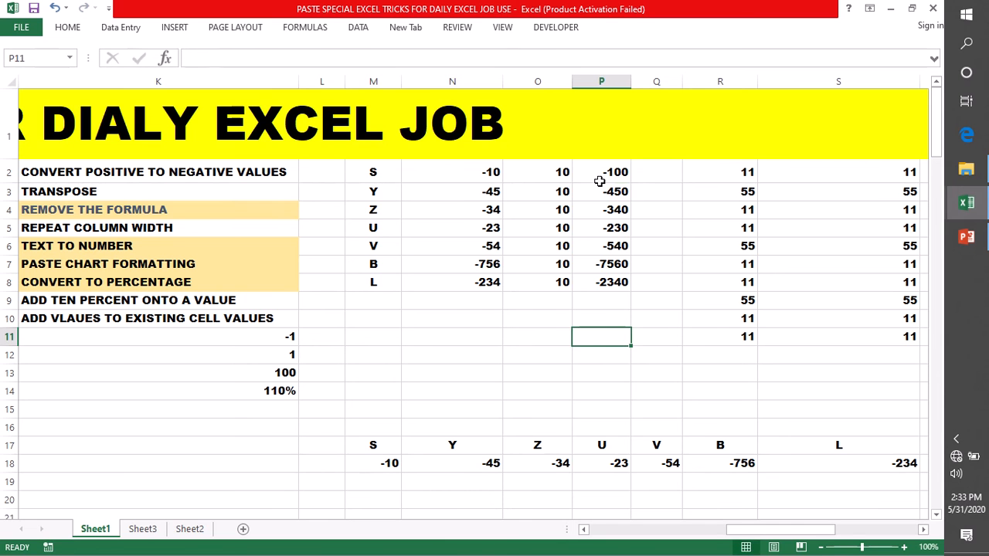
left_click_drag(598, 177, 607, 289)
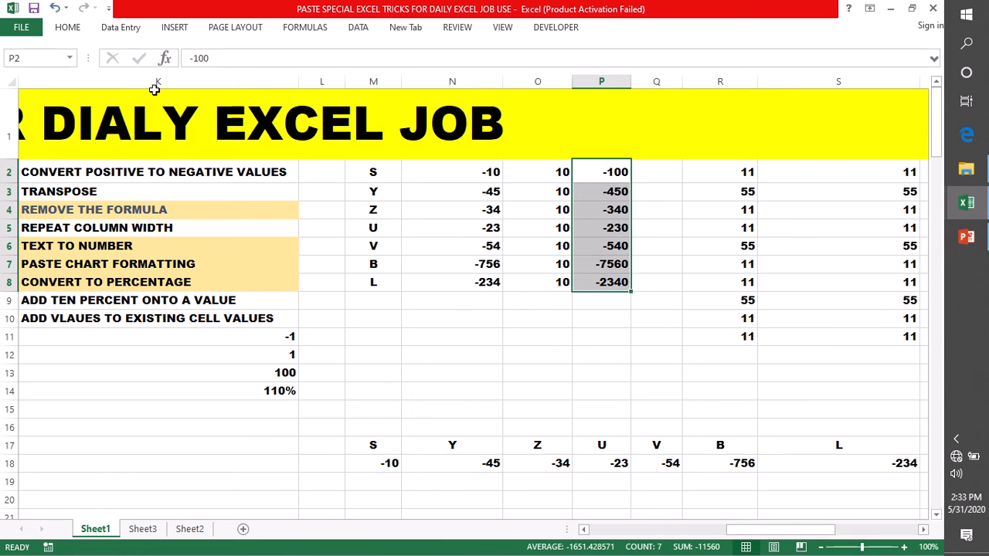
Go to the REPEAT COLUMN WIDTH entry in K5 and widen column N
left_click(55, 209)
left_click(64, 224)
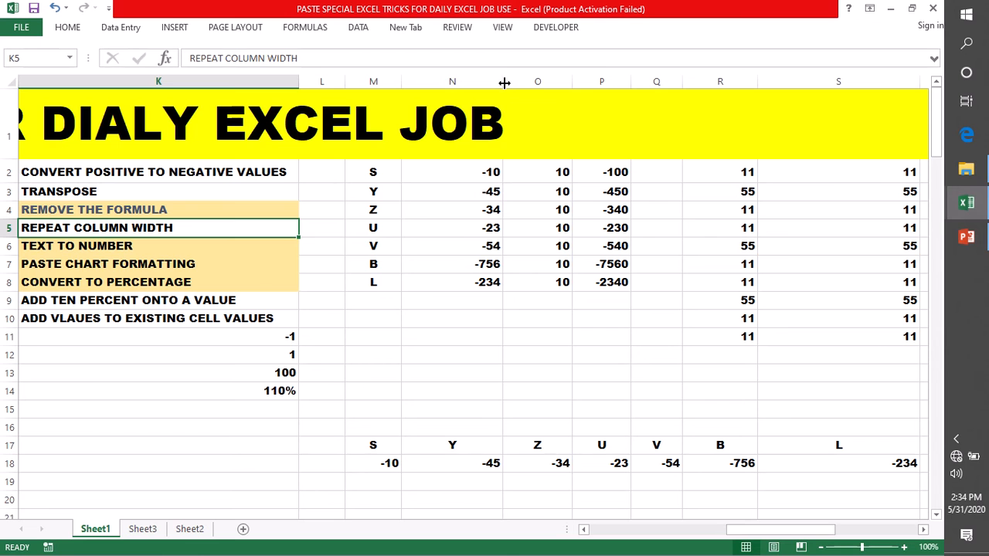
left_click_drag(505, 82, 574, 80)
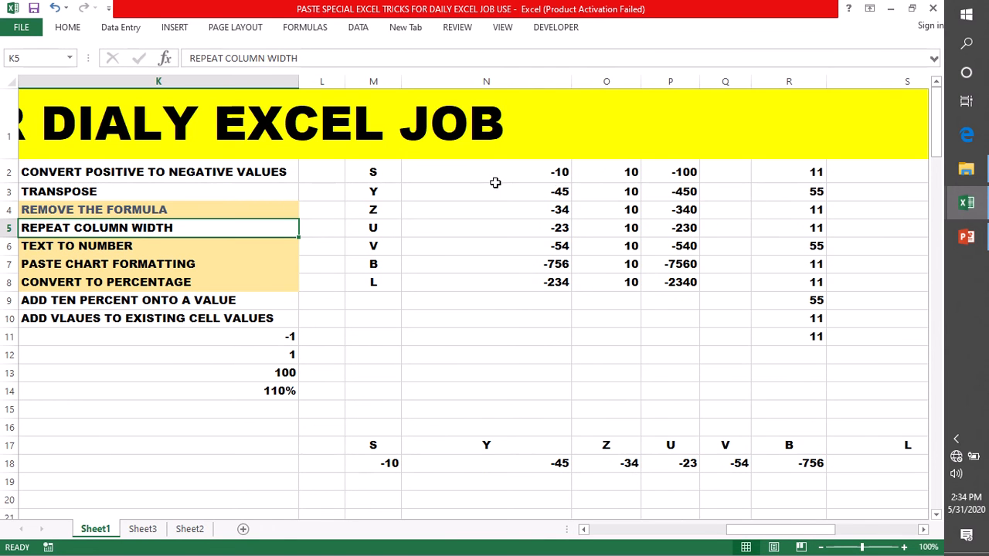
Compare cells P2 and N2, and copy P2 as the source for the column width
left_click(671, 176)
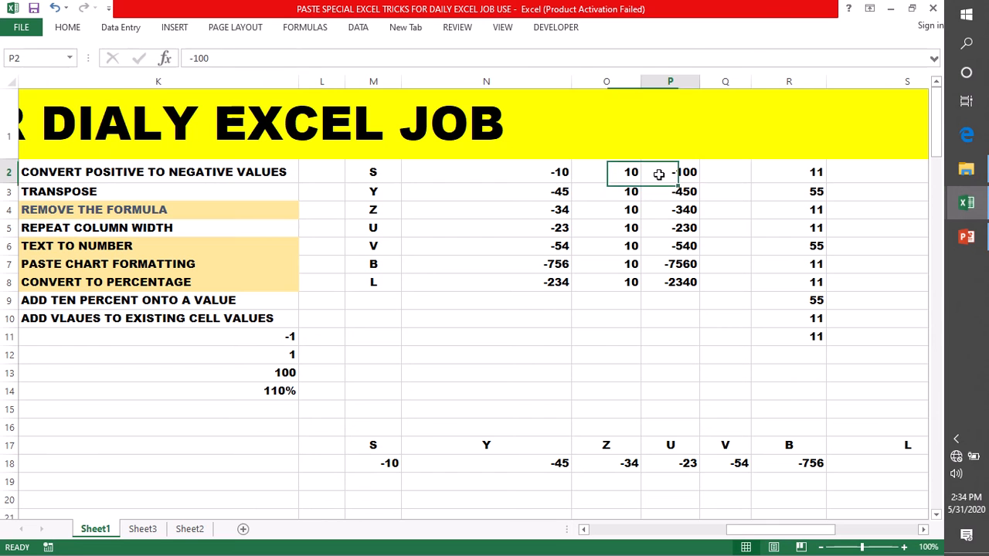
left_click(459, 163)
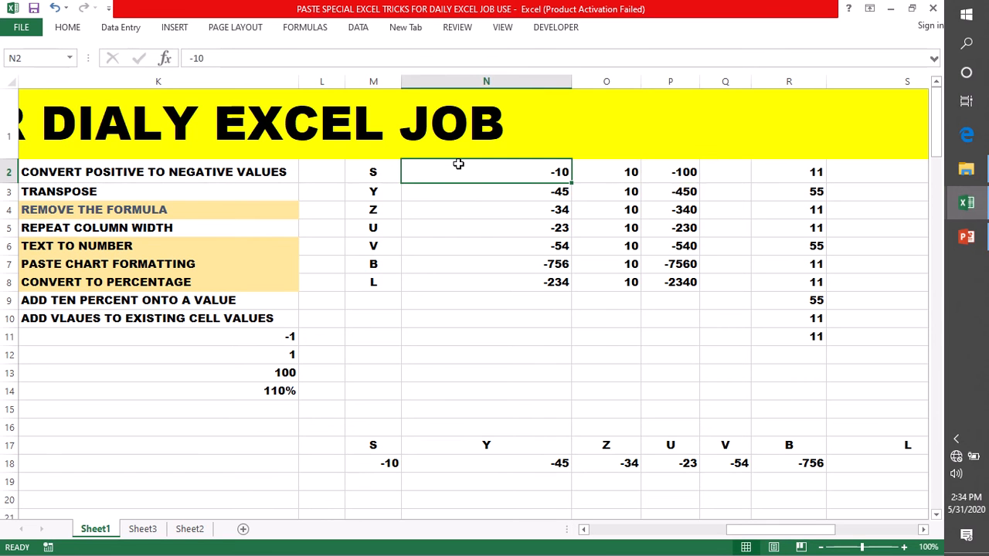
left_click(666, 169)
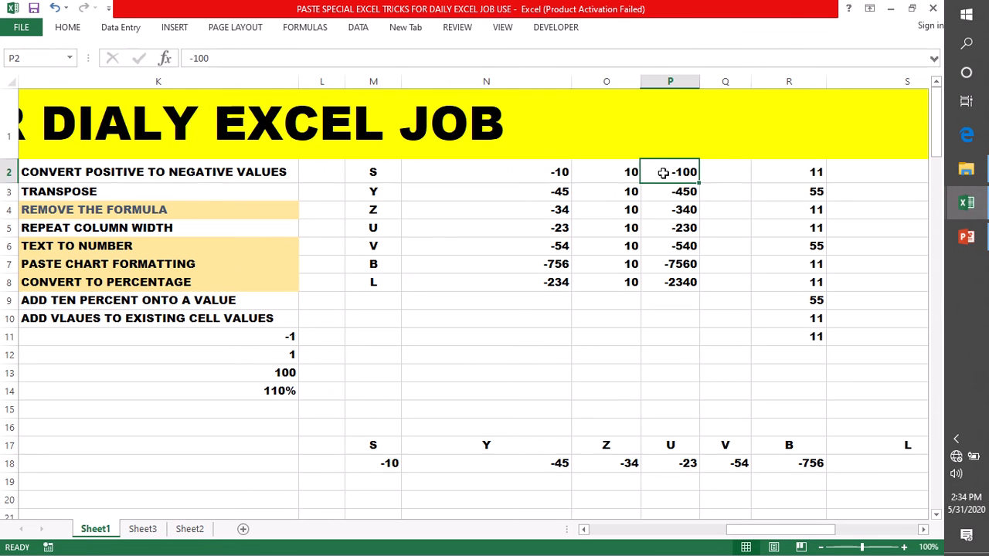
key("ctrl+c")
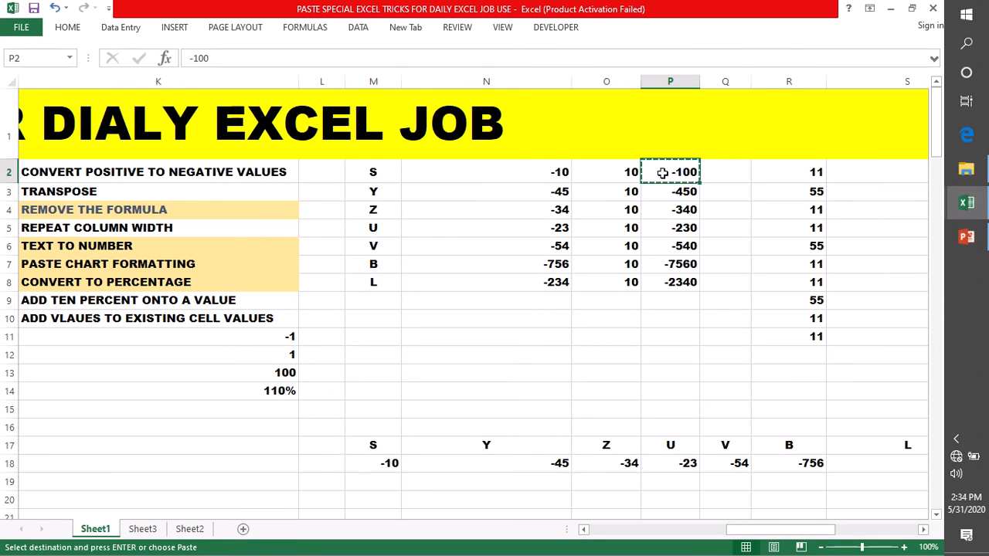
Apply column P's width to column N by using Paste Special with Column widths on N2
left_click(490, 174)
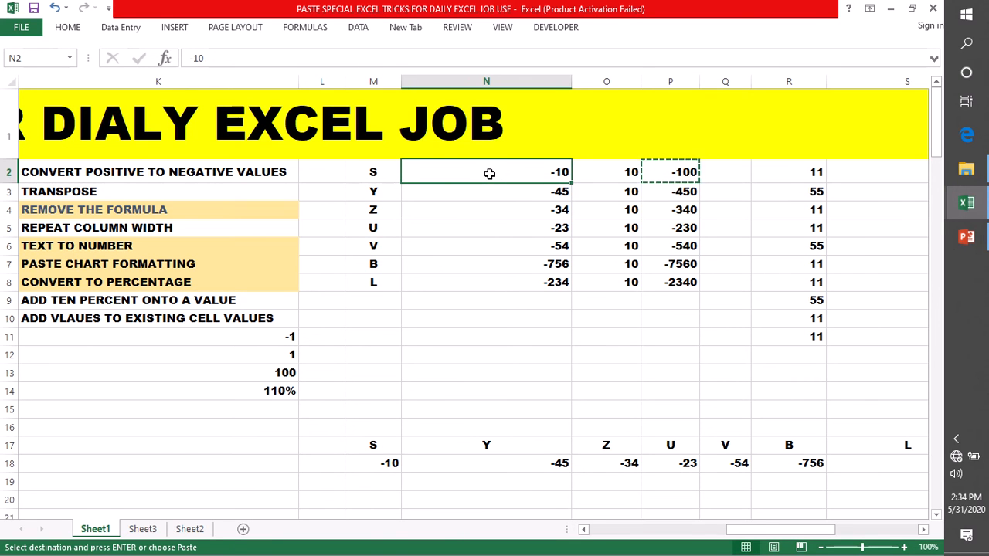
left_click(67, 31)
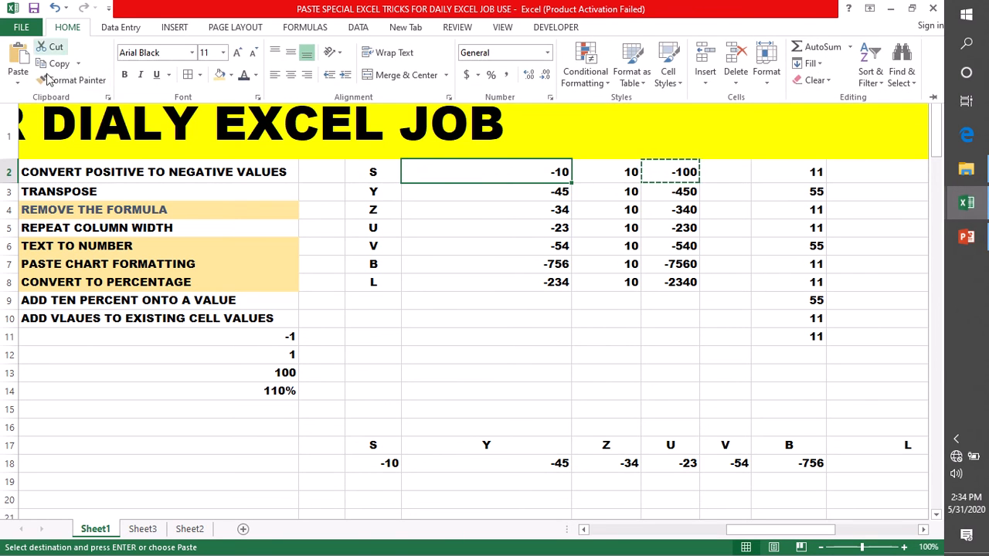
left_click(18, 80)
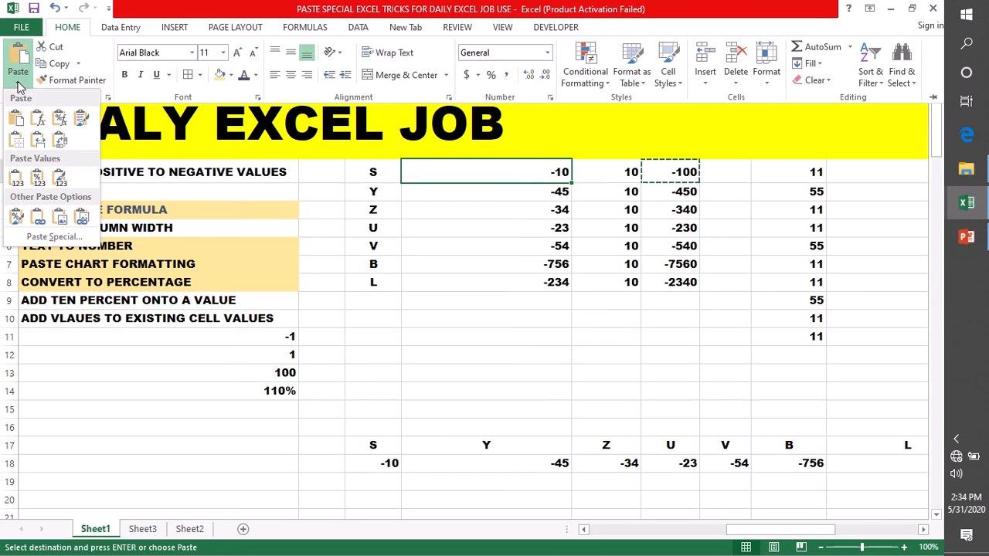
left_click(48, 236)
left_click_drag(506, 65, 296, 107)
left_click(300, 162)
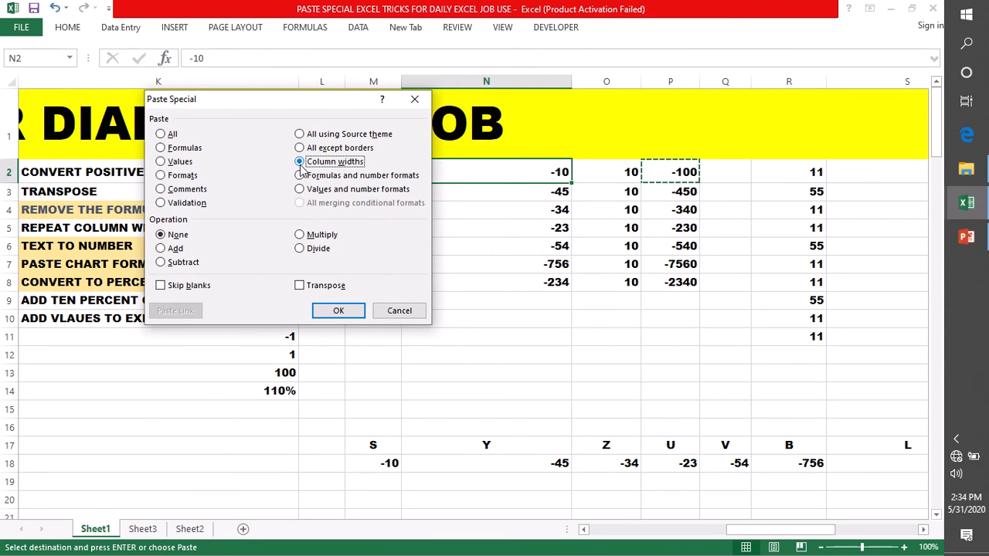
left_click(340, 311)
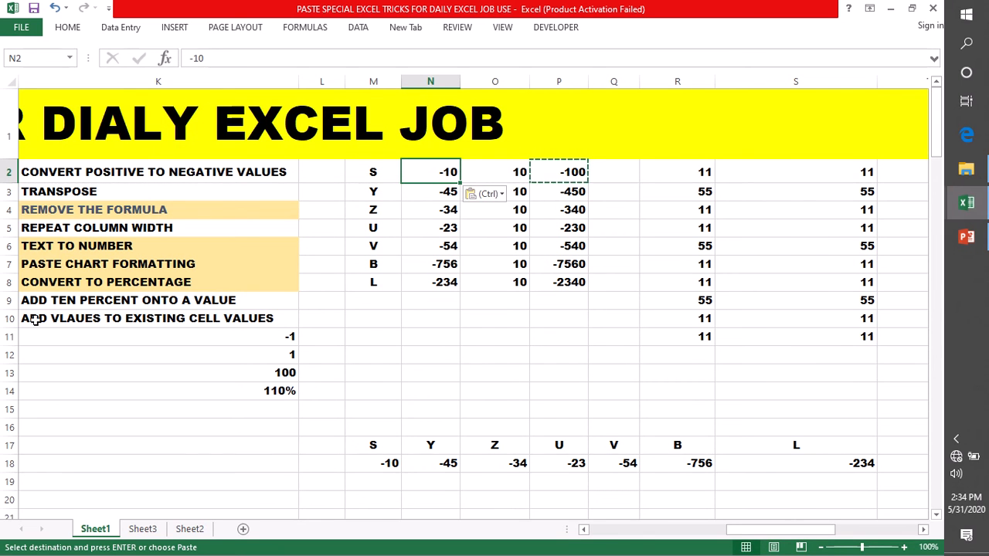
Go to the TEXT TO NUMBER entry in K6, end the copy mode, and enter 1,000 in L11
left_click(56, 247)
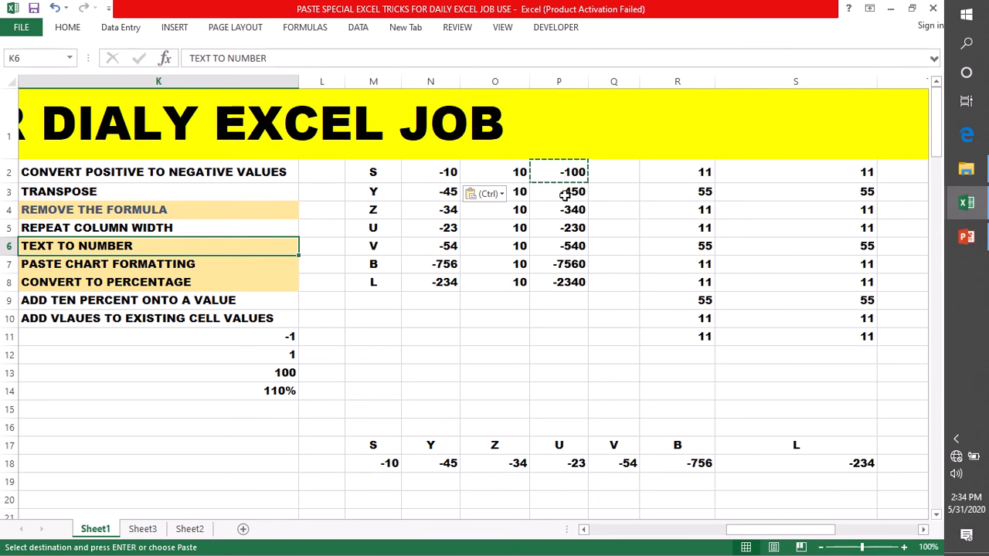
key("Escape")
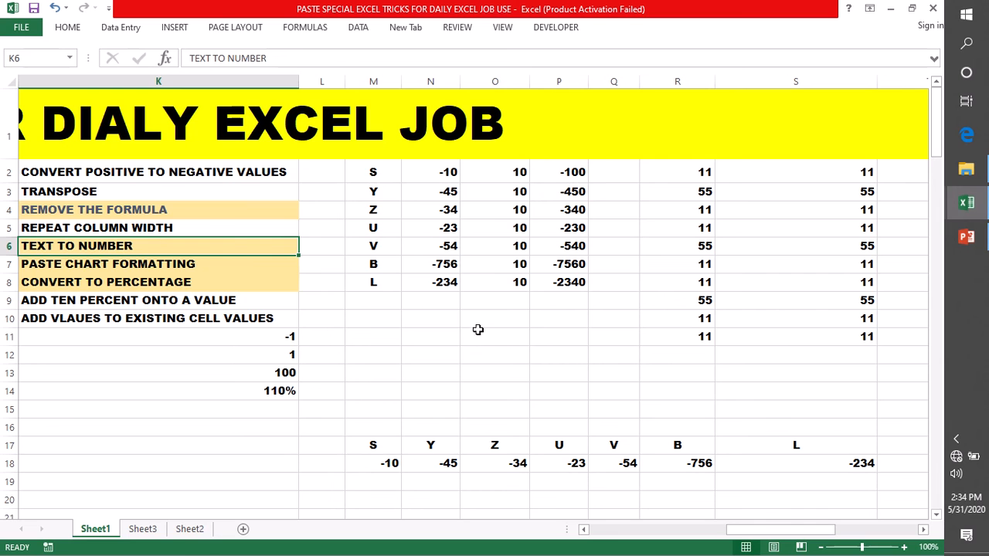
double_click(316, 338)
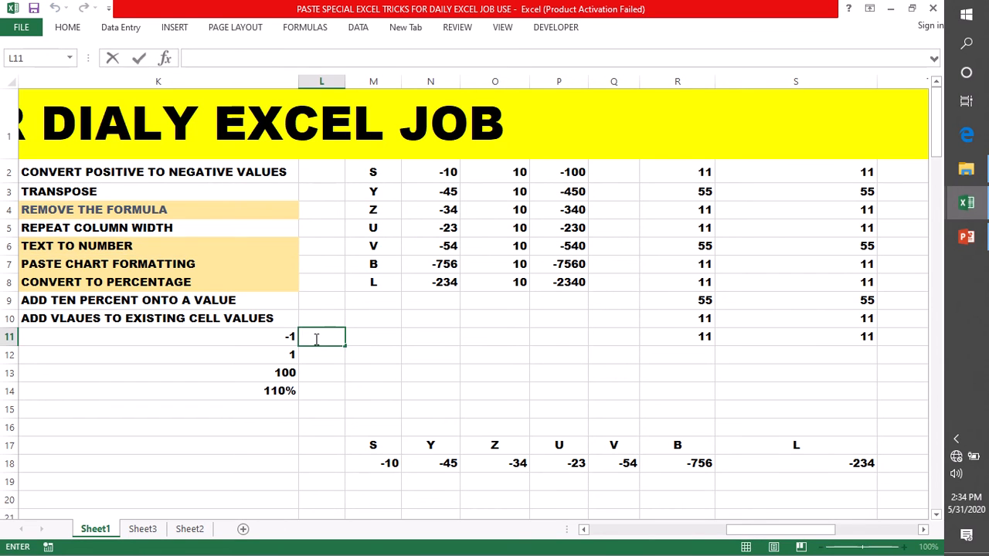
type("1,000")
left_click(380, 351)
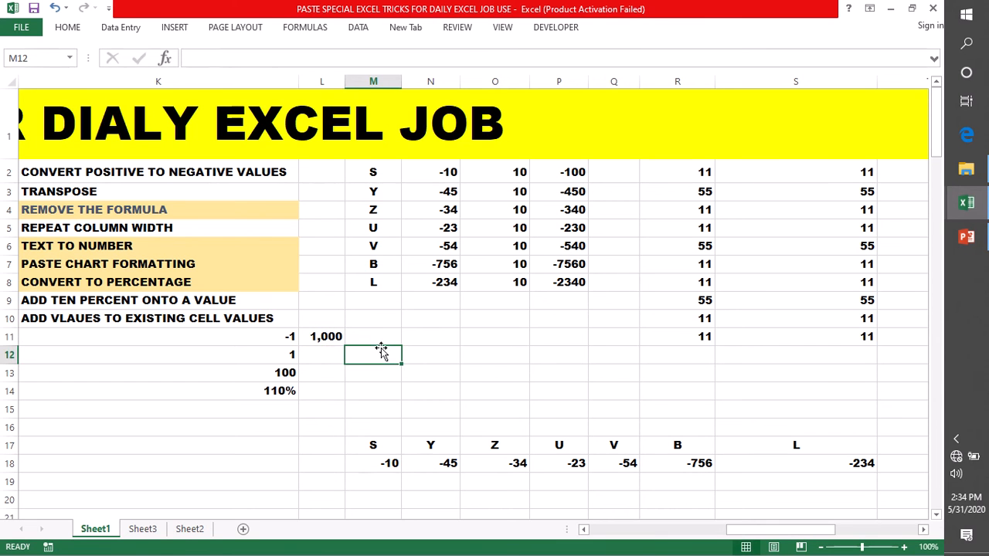
Widen column L and enter 1000 in L12
left_click_drag(343, 81, 386, 81)
double_click(342, 353)
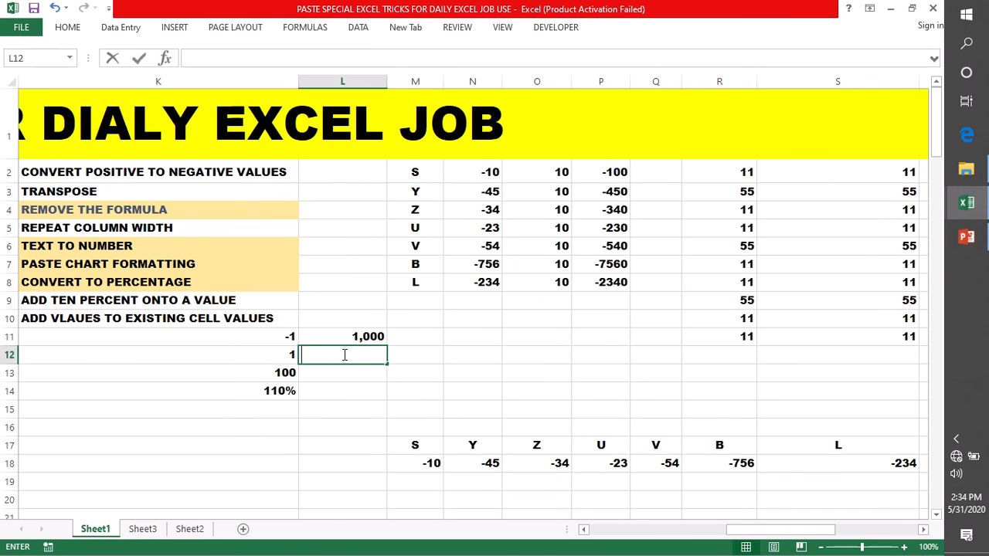
type("1000")
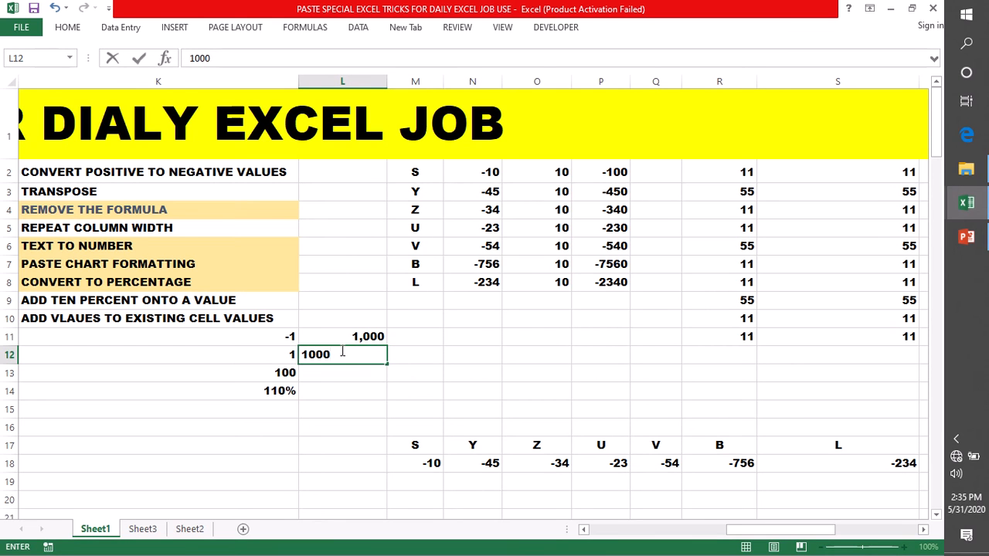
left_click(410, 372)
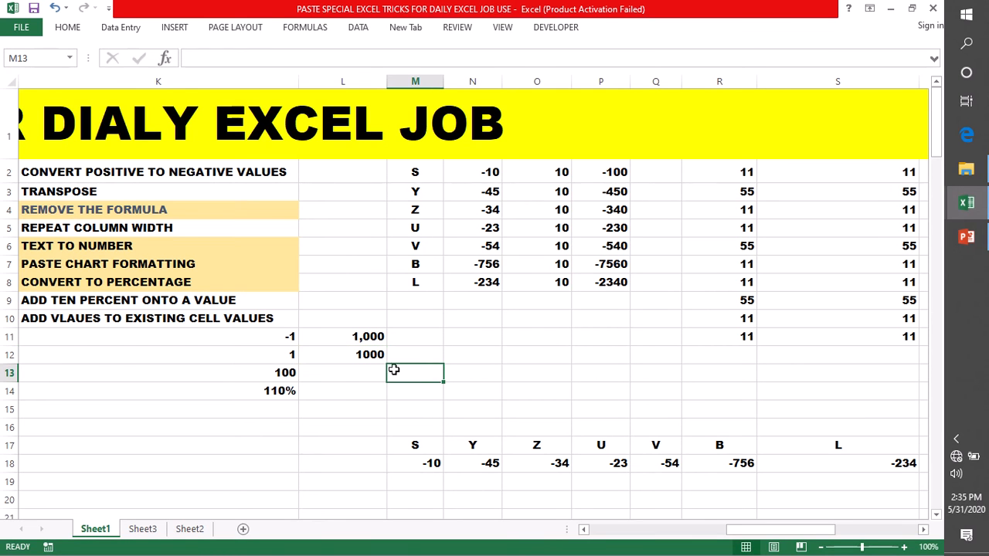
Enter 10,000 in L13 and 100000 in L14
double_click(343, 372)
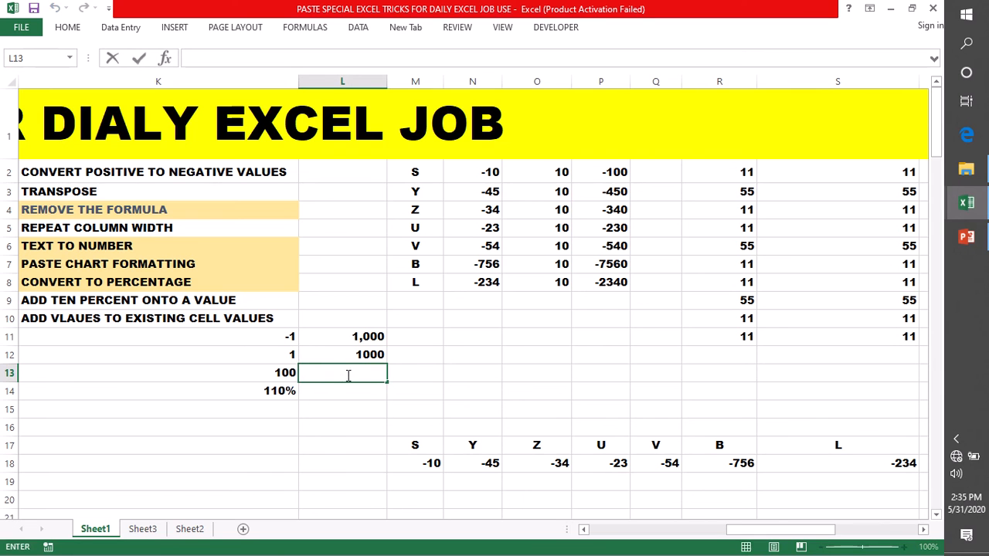
type("10,000")
left_click(421, 380)
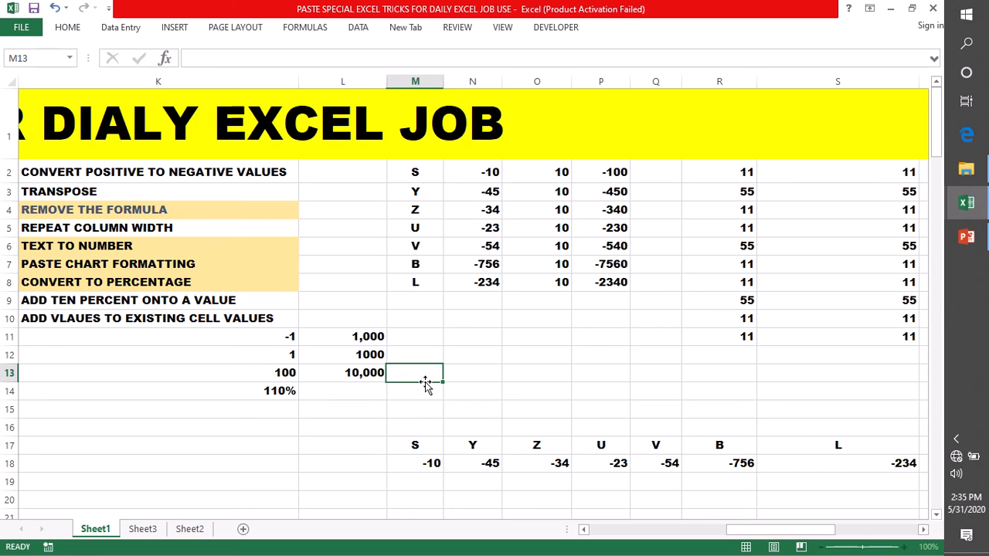
left_click(370, 376)
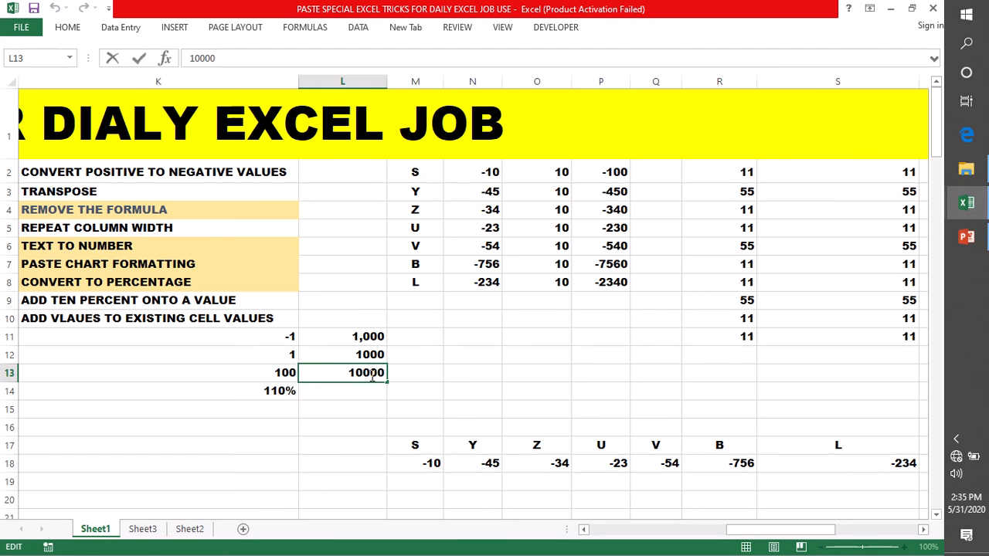
left_click(425, 390)
double_click(367, 373)
left_click(362, 390)
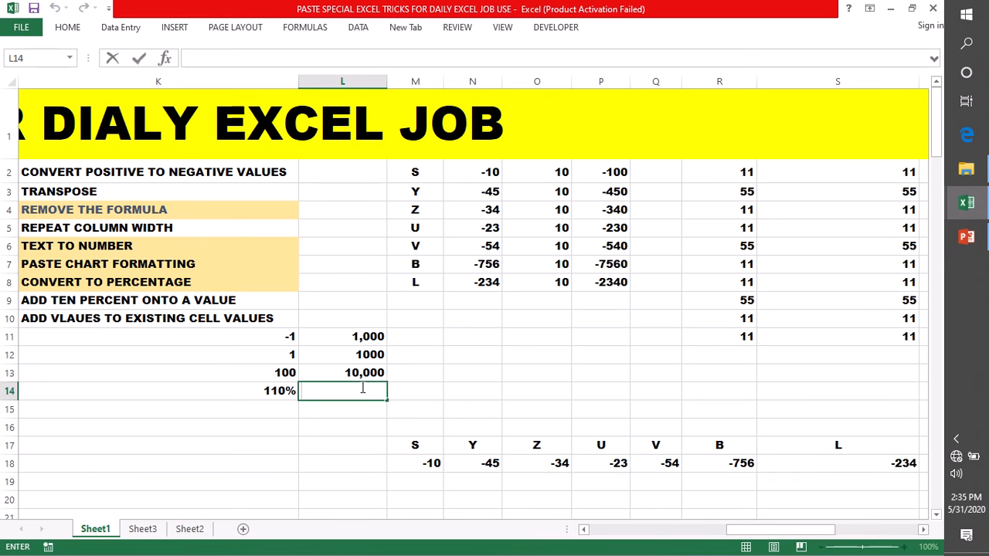
type("100000")
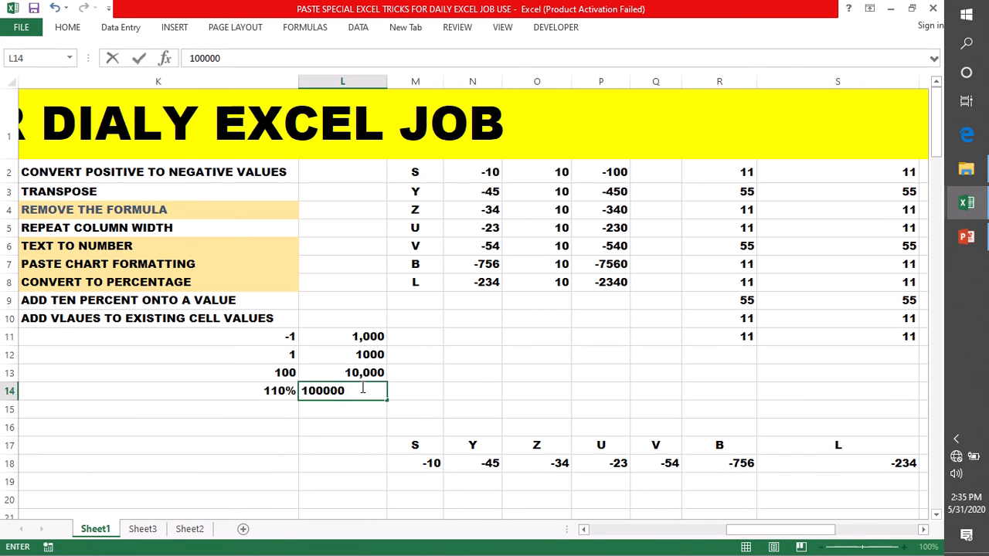
left_click(431, 354)
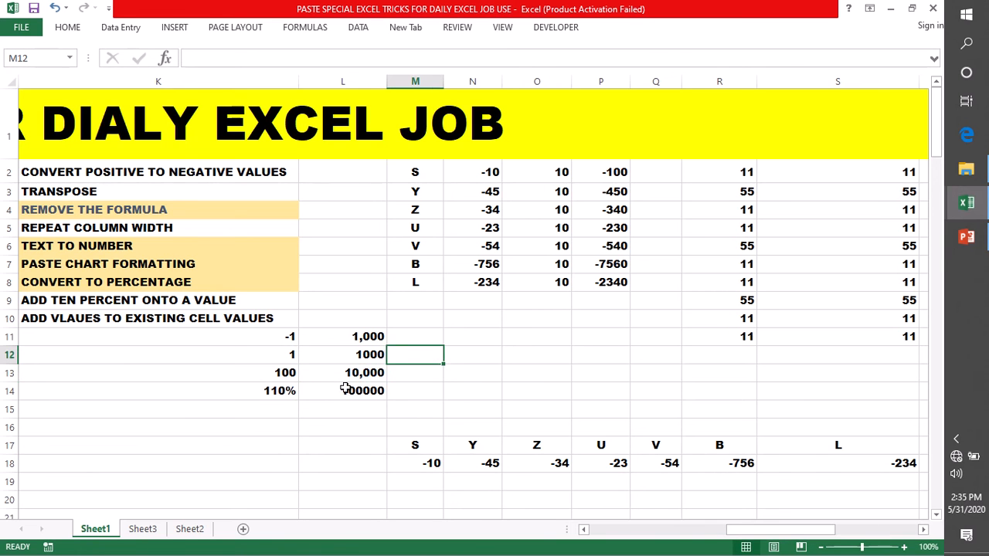
Enter the formula =TEXT(L11,"100") in M11 to turn the first number in column L into text
left_click_drag(360, 336, 370, 396)
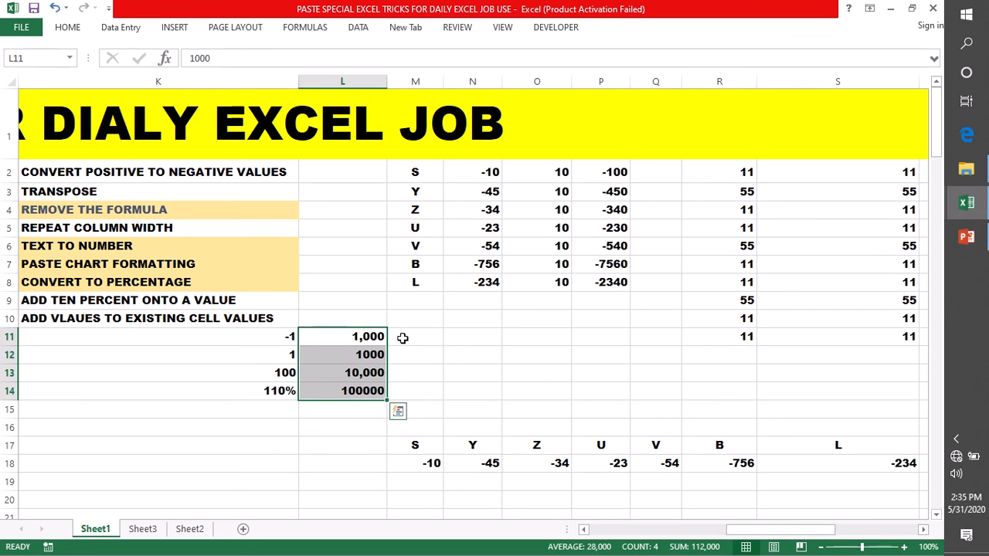
left_click(402, 337)
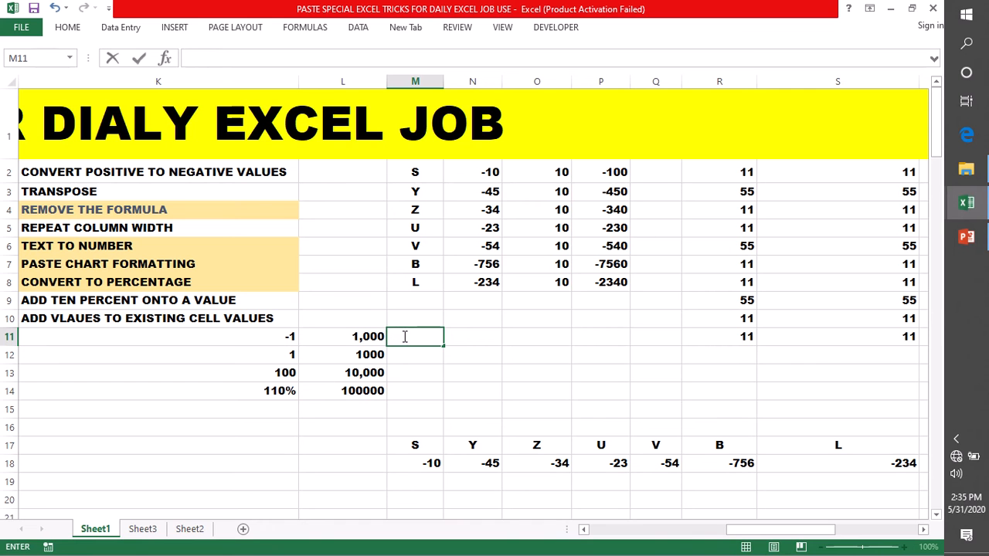
type("=TEXT")
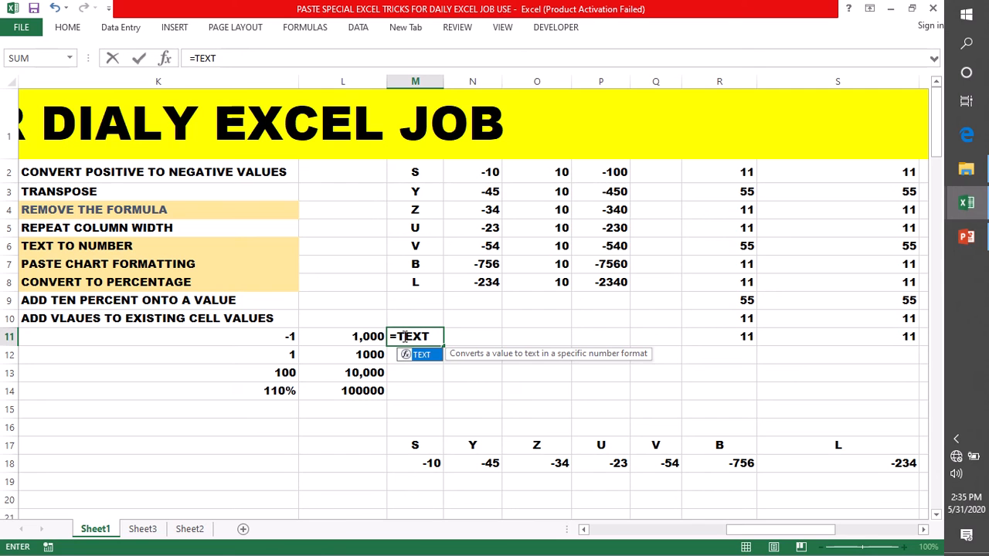
type("(")
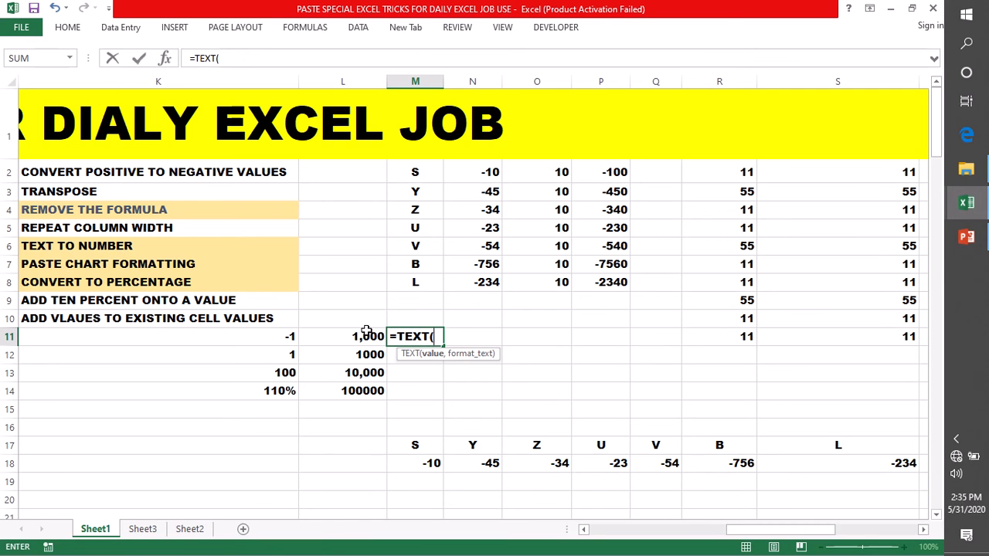
left_click(360, 333)
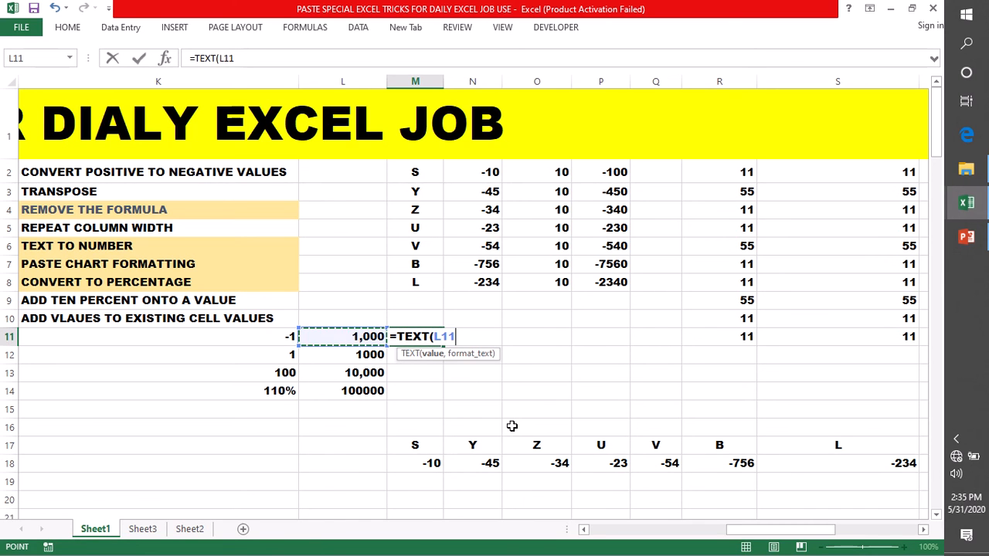
type(",")
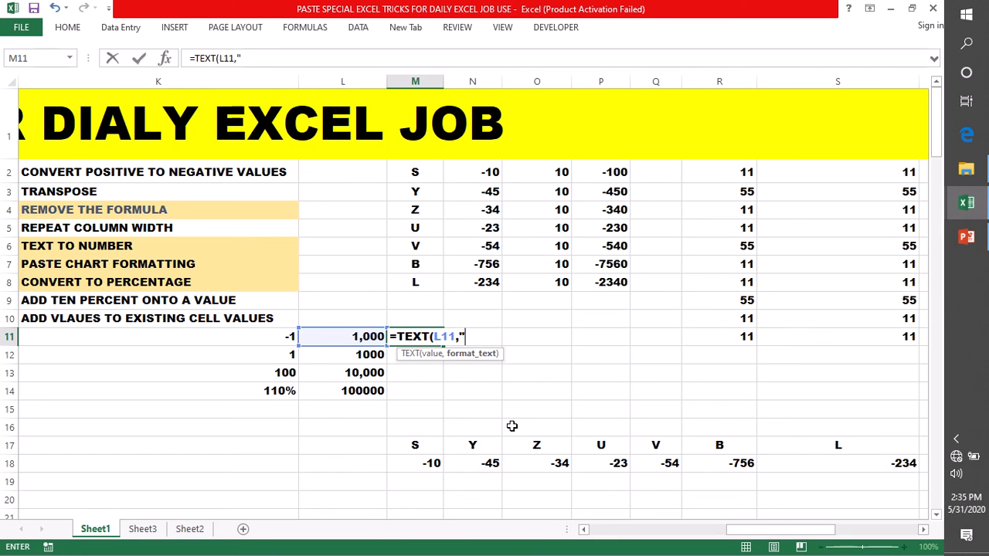
type("100\")")
key("Return")
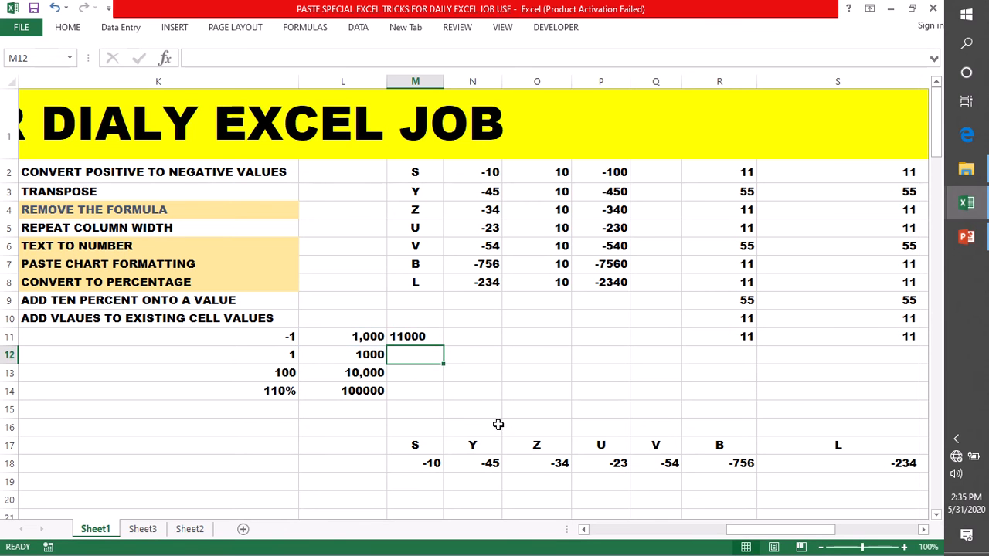
Fill the TEXT formula from M11 down to M14 and widen column M to fit the results
left_click(435, 340)
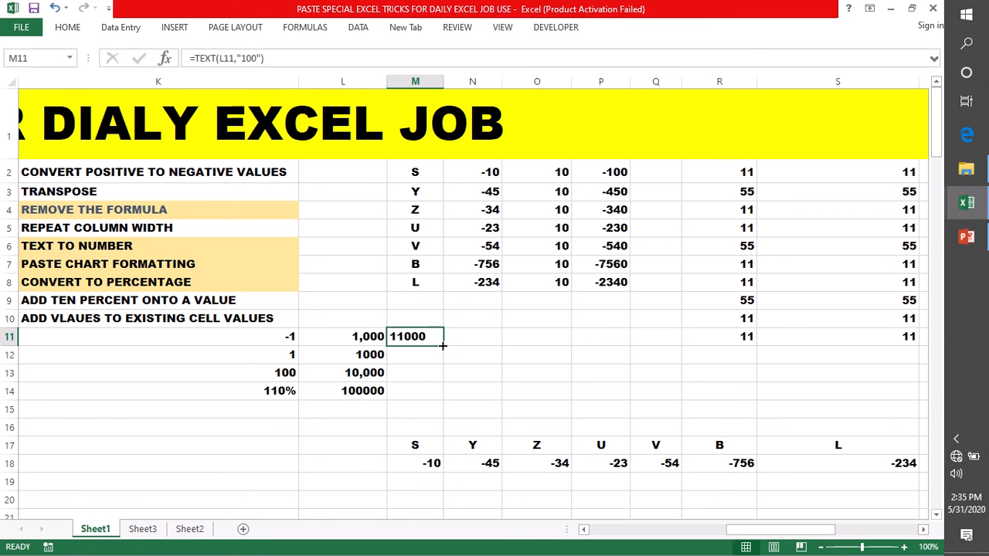
left_click_drag(445, 346, 444, 394)
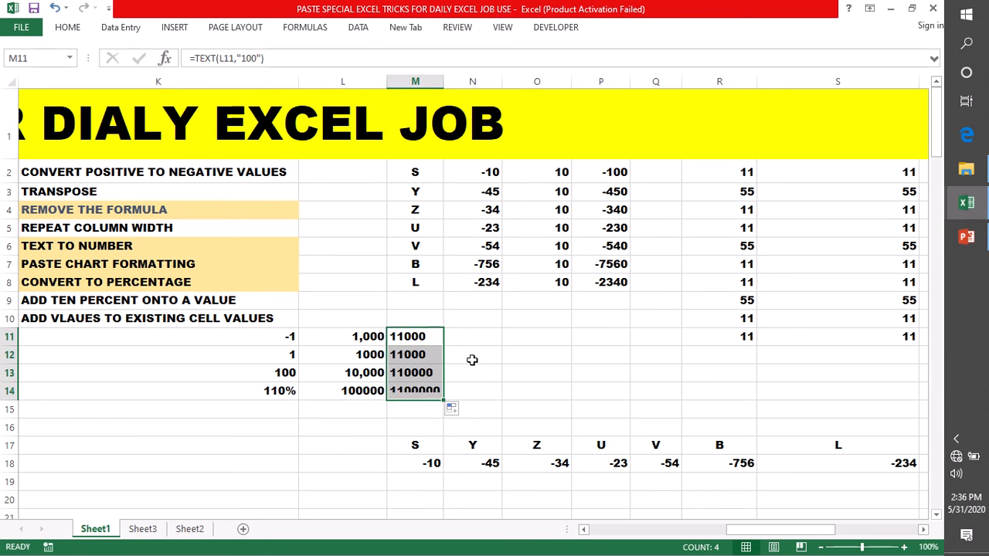
left_click(492, 320)
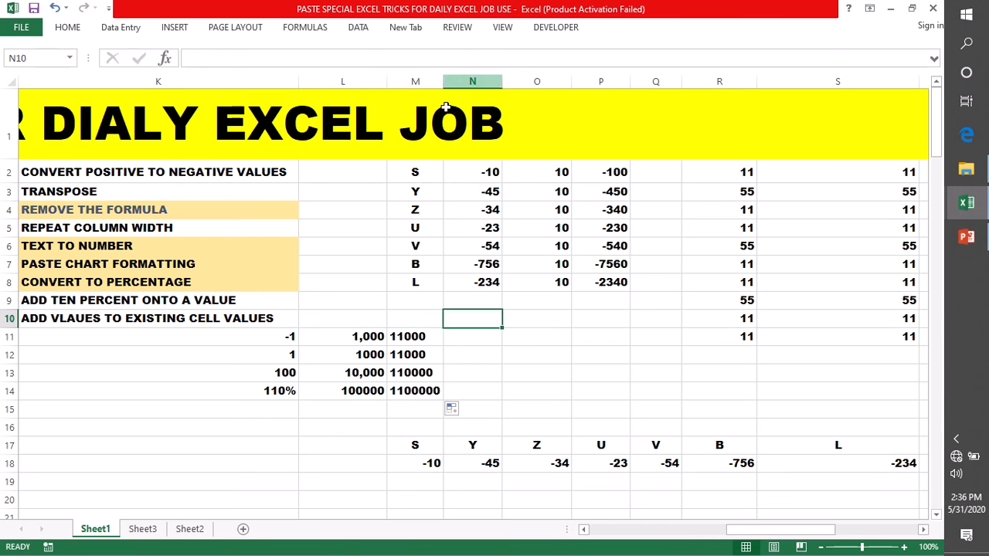
left_click_drag(442, 80, 507, 80)
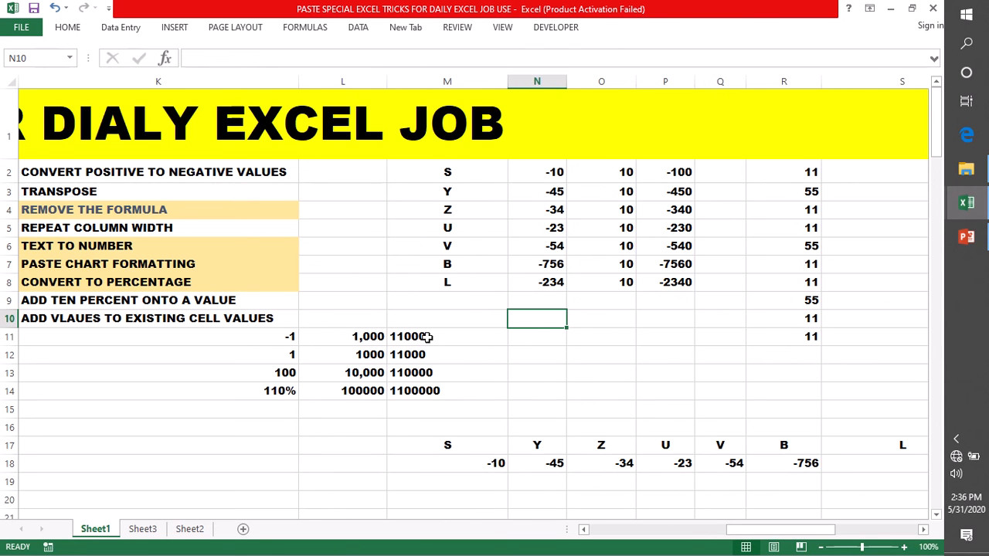
Label the formula results in M11:M14 by entering the heading TEXT in M10
left_click_drag(427, 336, 430, 391)
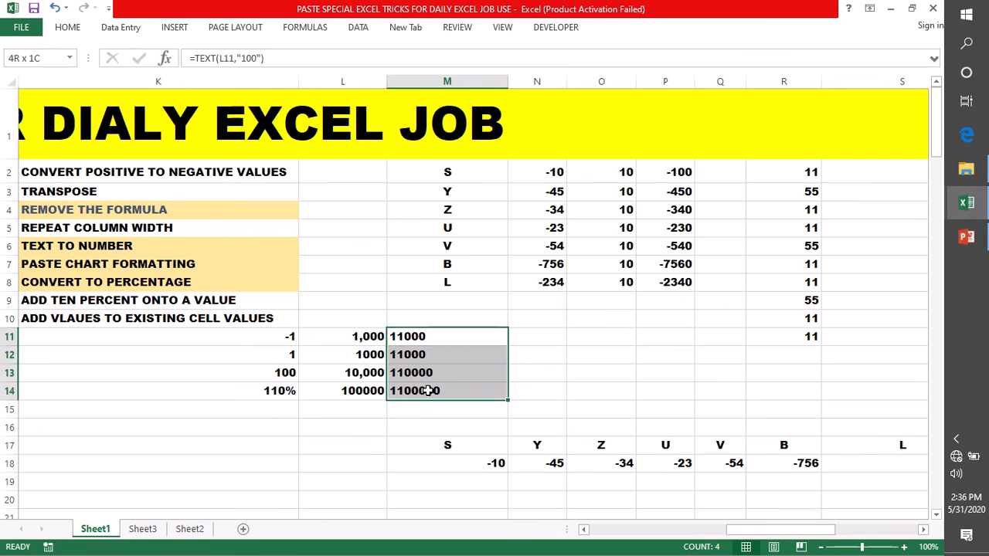
double_click(409, 317)
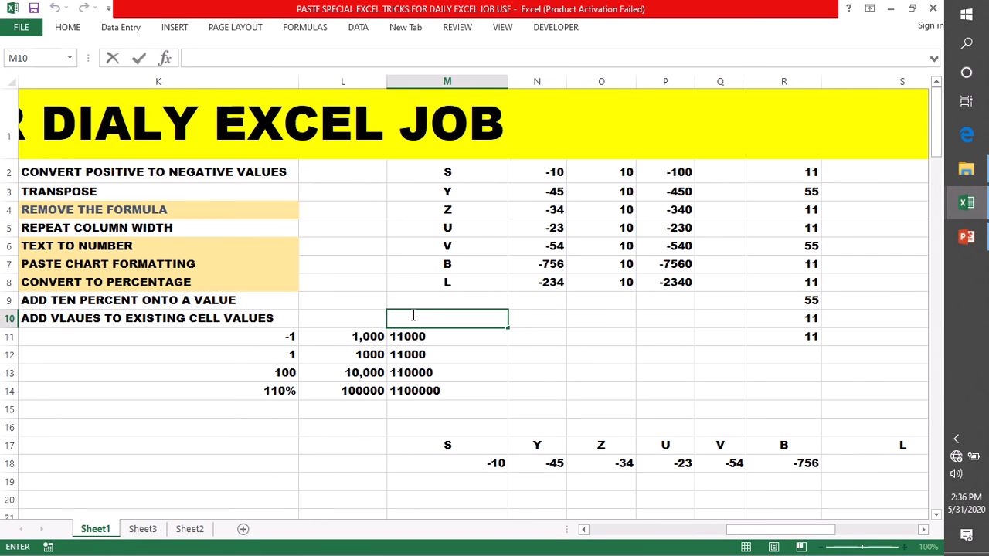
type("TEXT")
Try the format text "1" in M11's TEXT formula
left_click(405, 336)
double_click(406, 337)
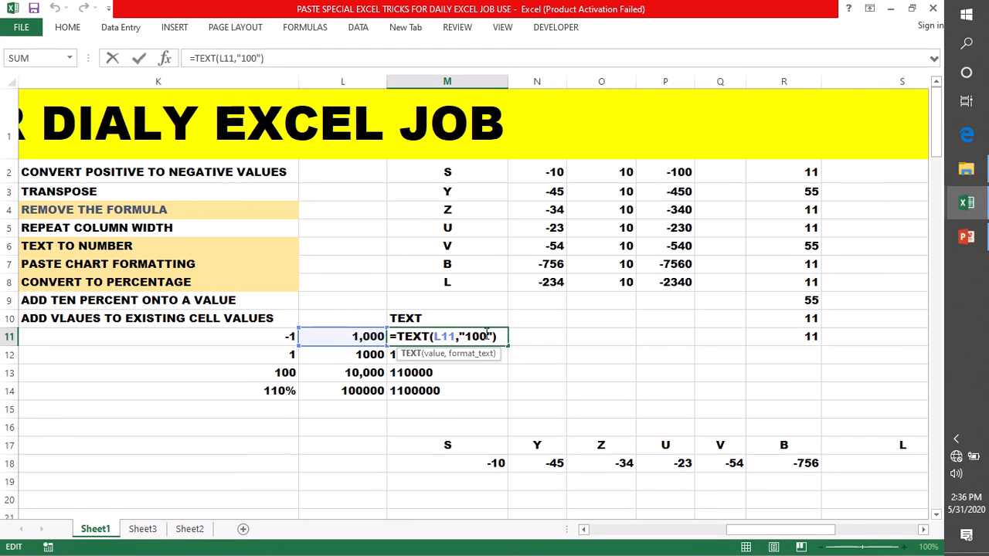
left_click(473, 336)
key("Delete")
key("Delete")
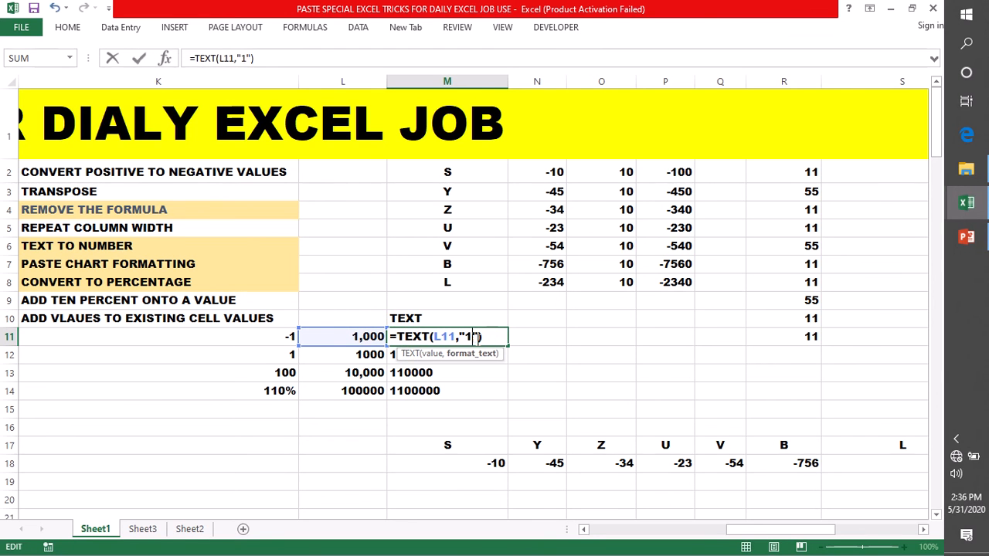
key("Return")
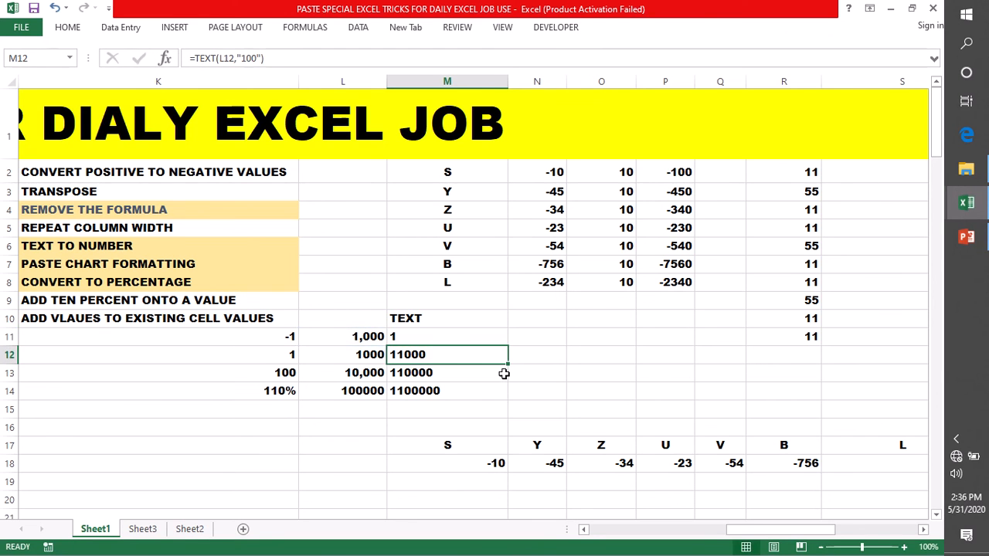
Change the format text in M11 so the formula is =TEXT(L11,"10")
double_click(408, 336)
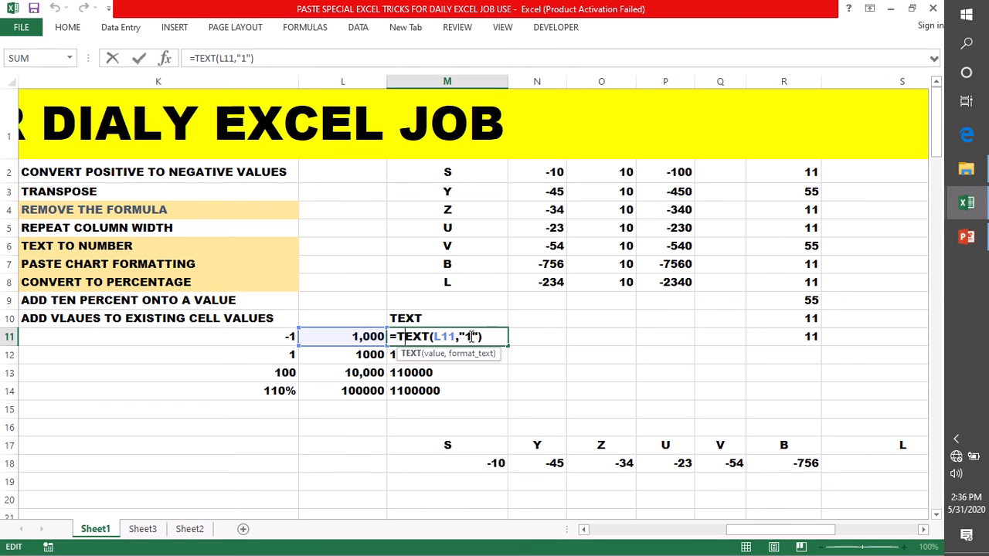
left_click(472, 337)
type("00")
key("Return")
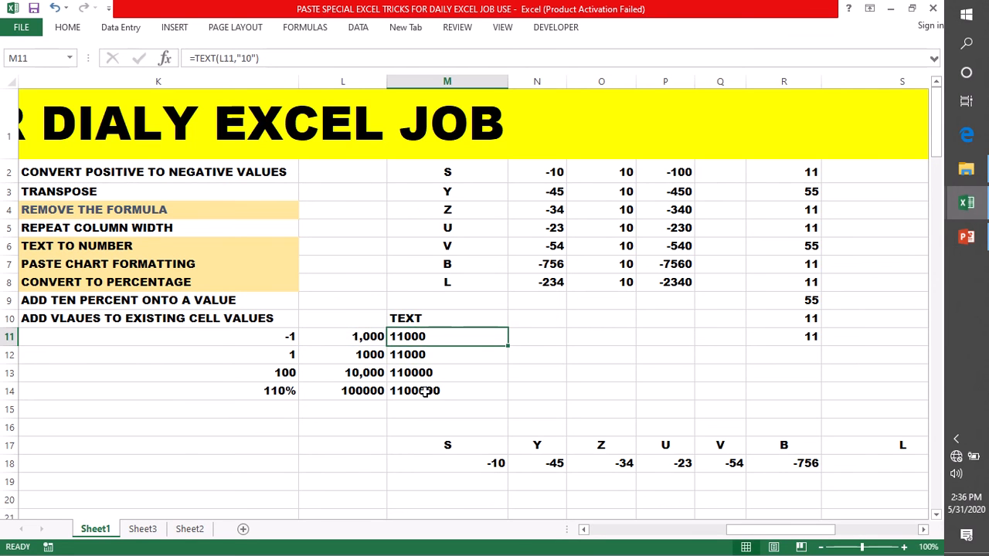
Enter the heading VALUES in L10 above the numbers in column L
double_click(351, 318)
type("V")
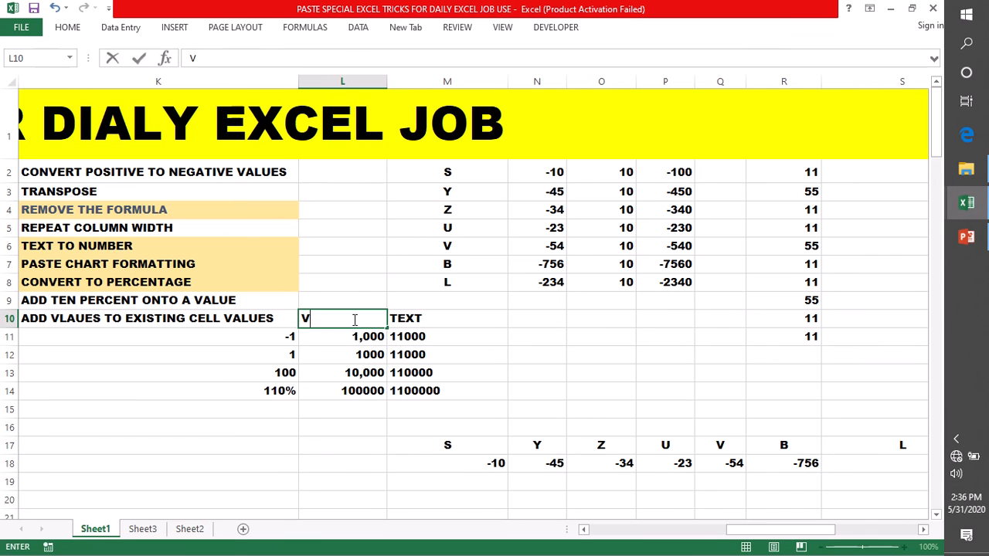
type("ALUES")
left_click(551, 357)
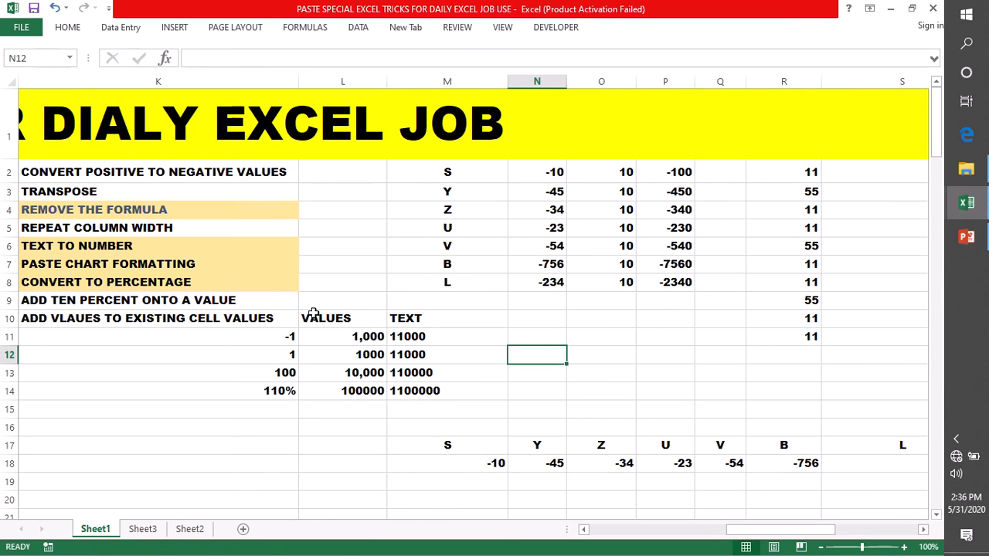
Compare the numbers in L11:L14 with the text results in M11:M14 for the TEXT TO NUMBER entry in K6
left_click_drag(313, 315, 414, 318)
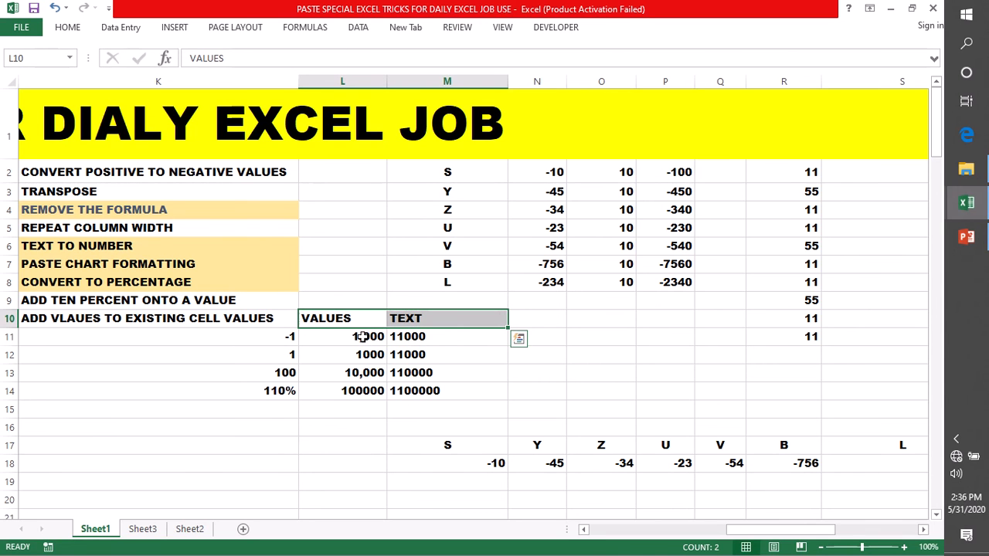
left_click_drag(362, 337, 370, 396)
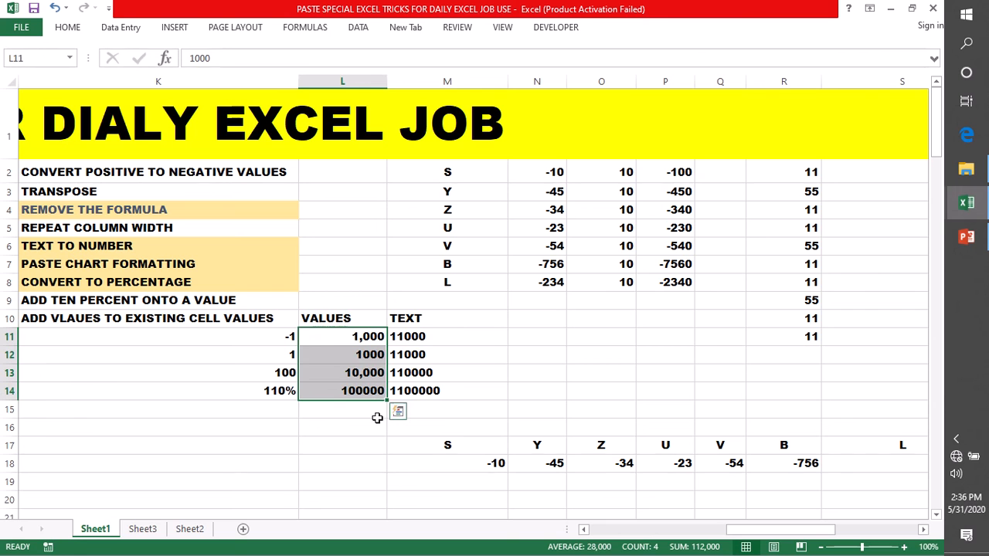
left_click_drag(420, 324, 421, 389)
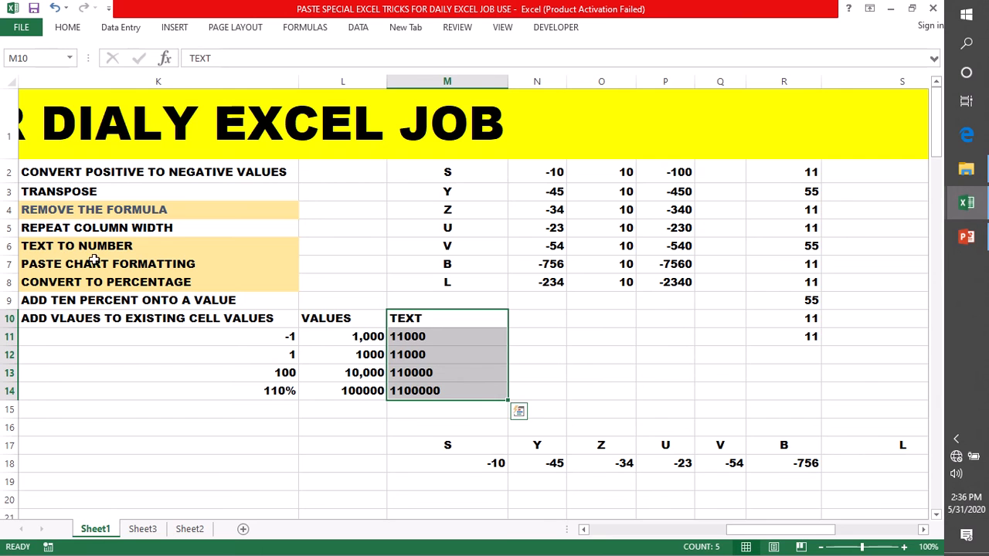
left_click(59, 244)
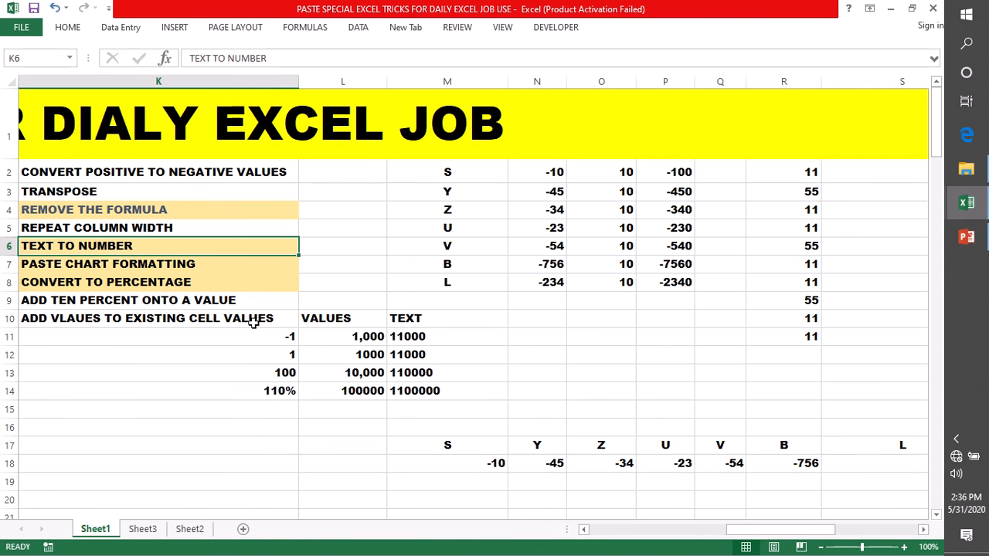
left_click_drag(421, 343, 422, 390)
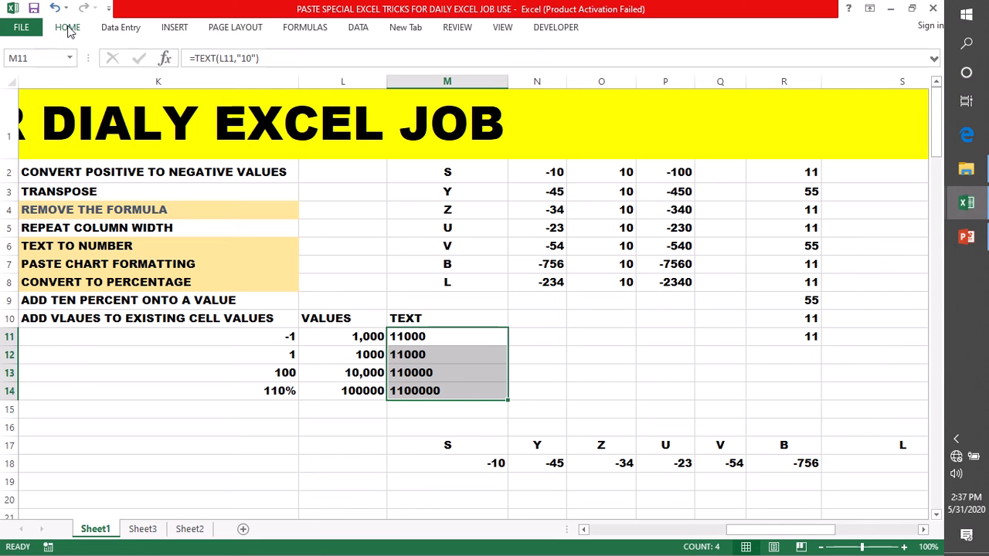
left_click(400, 411)
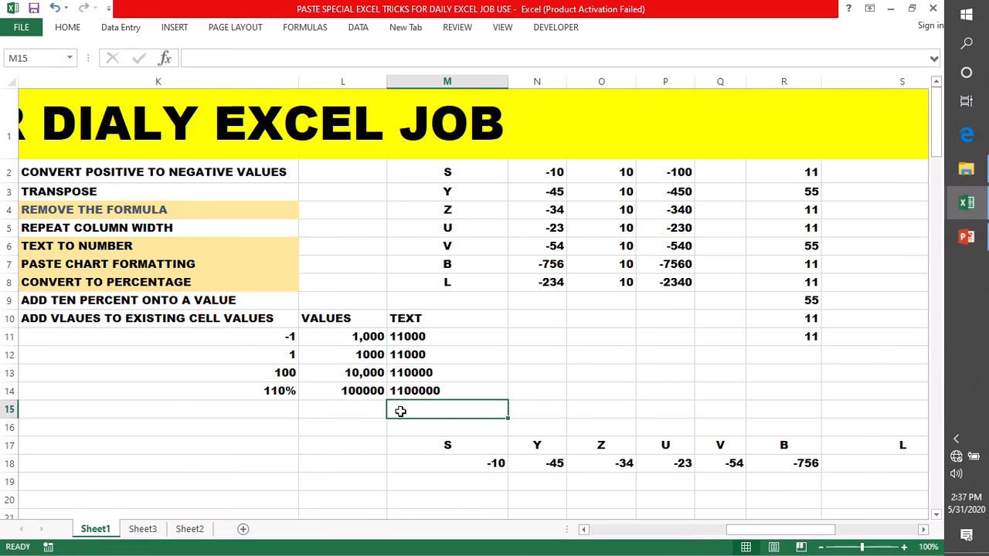
Convert the text results in M11:M14 to numbers by pasting the 1 from K12 with Paste Special, using Values and Multiply
left_click(246, 355)
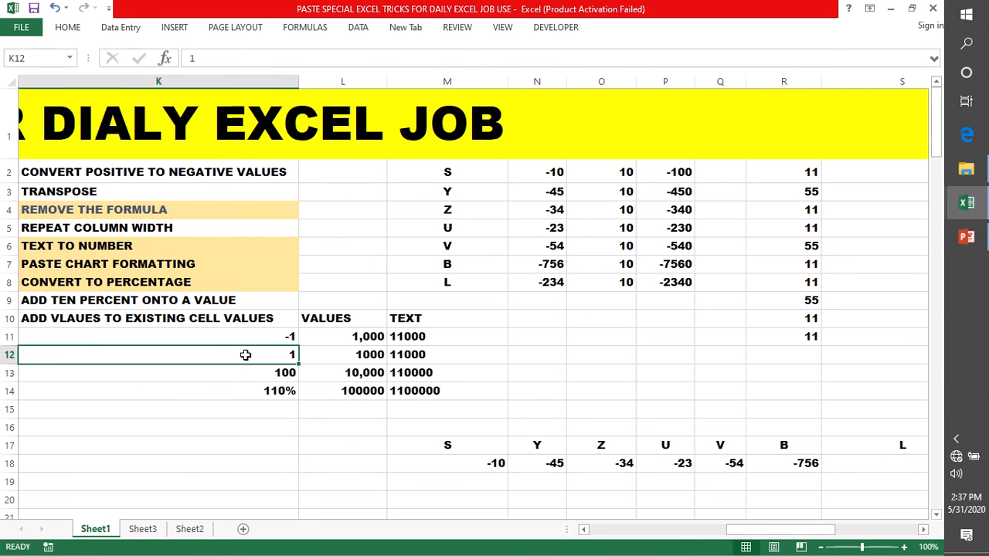
key("ctrl+c")
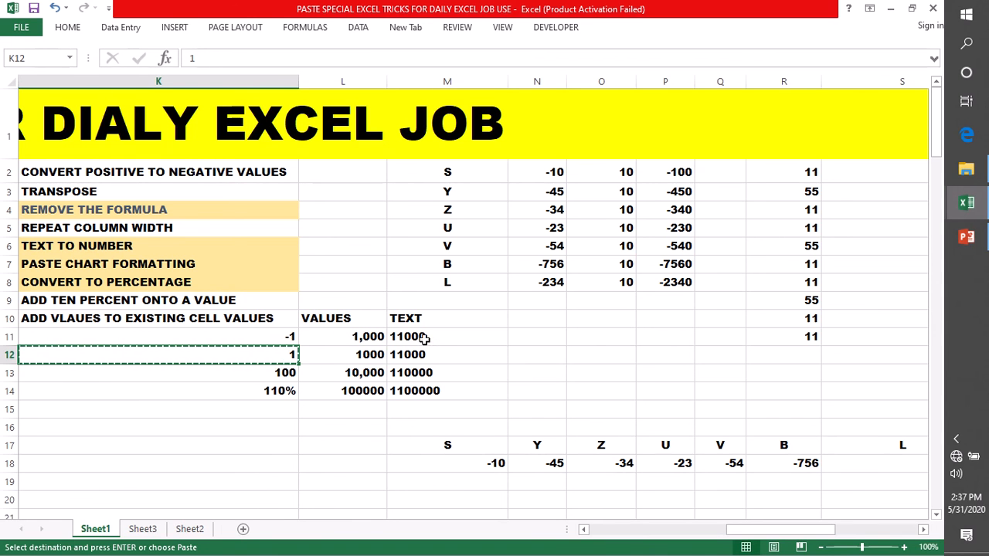
left_click_drag(421, 337, 421, 392)
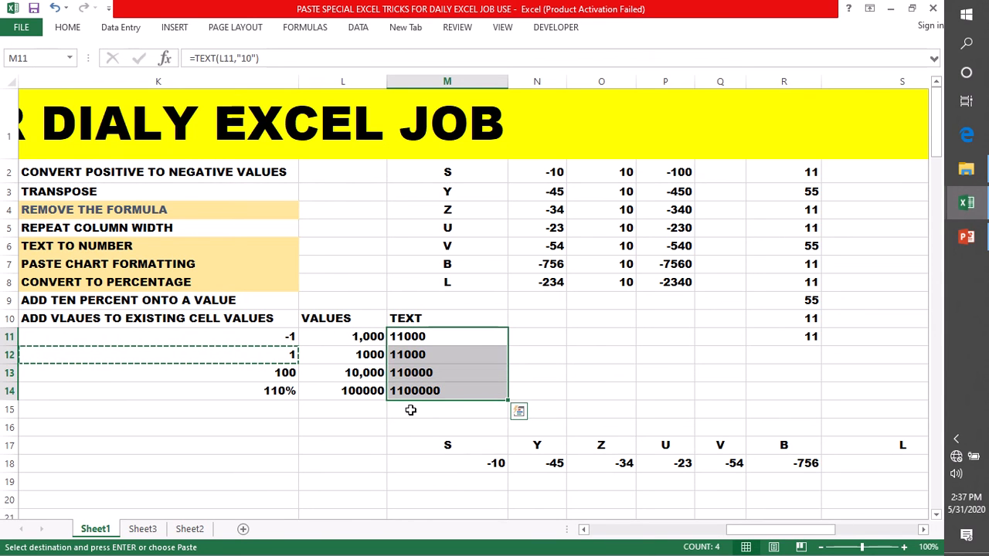
left_click(61, 29)
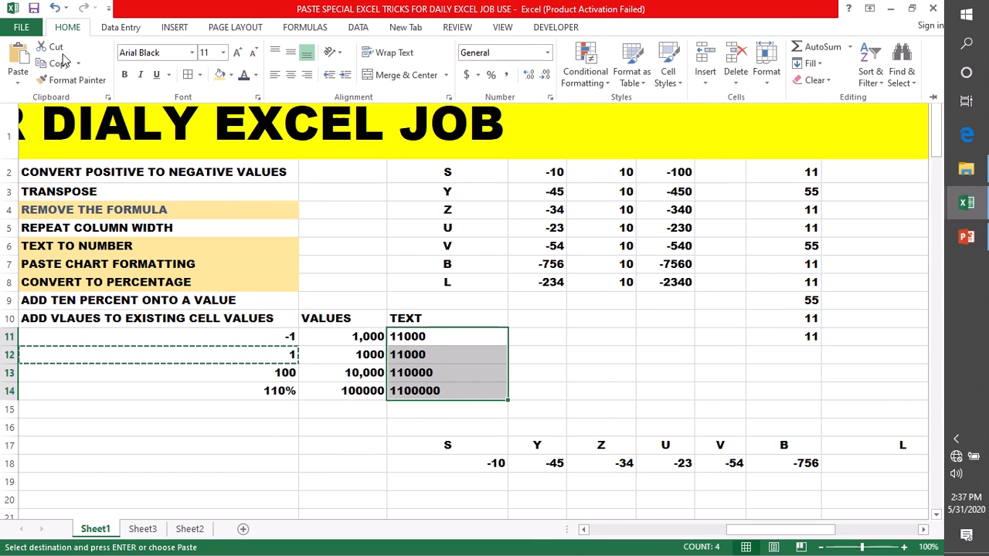
left_click(20, 85)
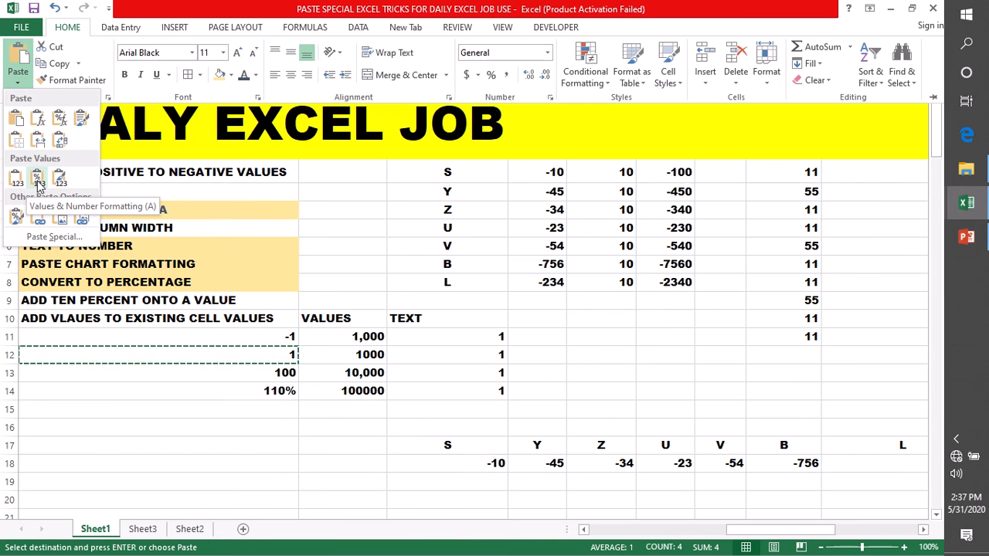
left_click(66, 239)
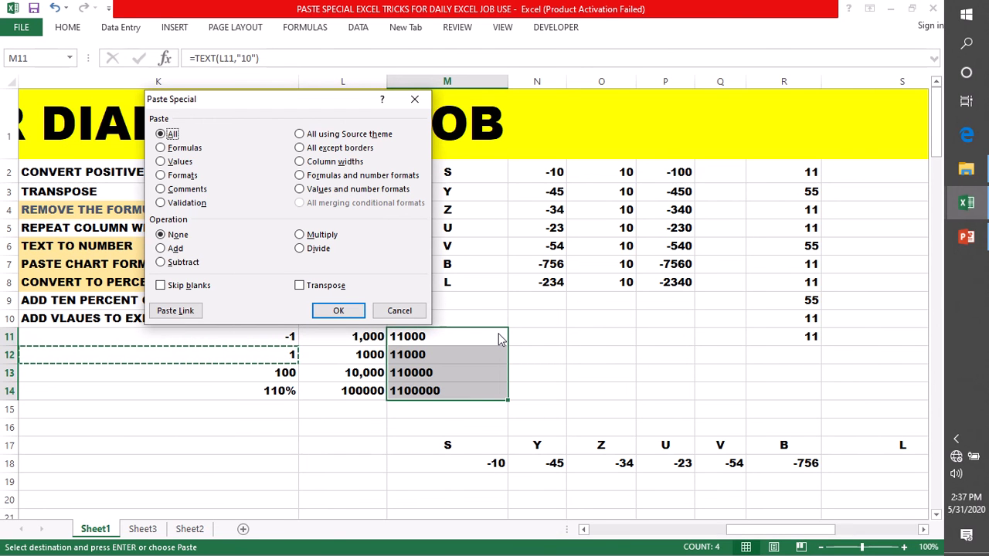
left_click(160, 161)
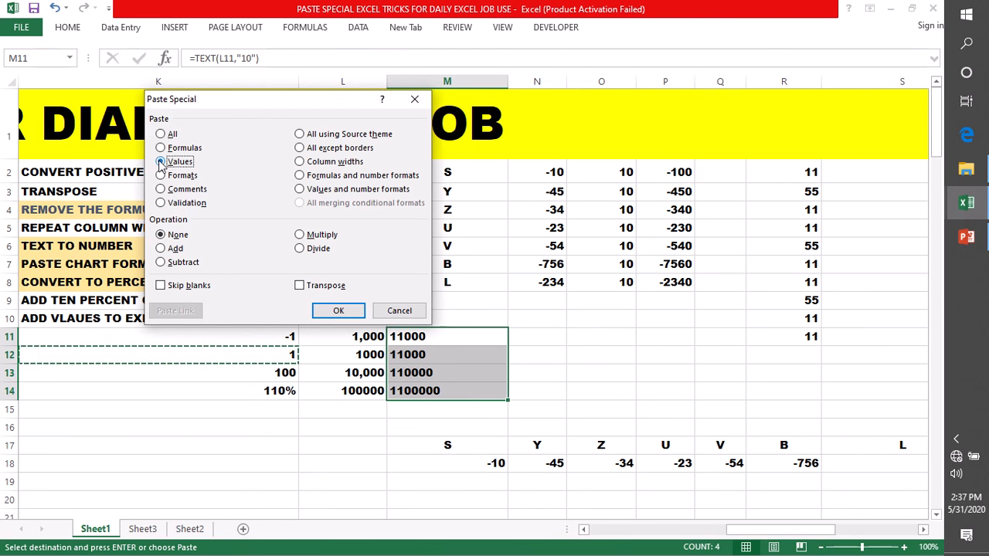
left_click(300, 235)
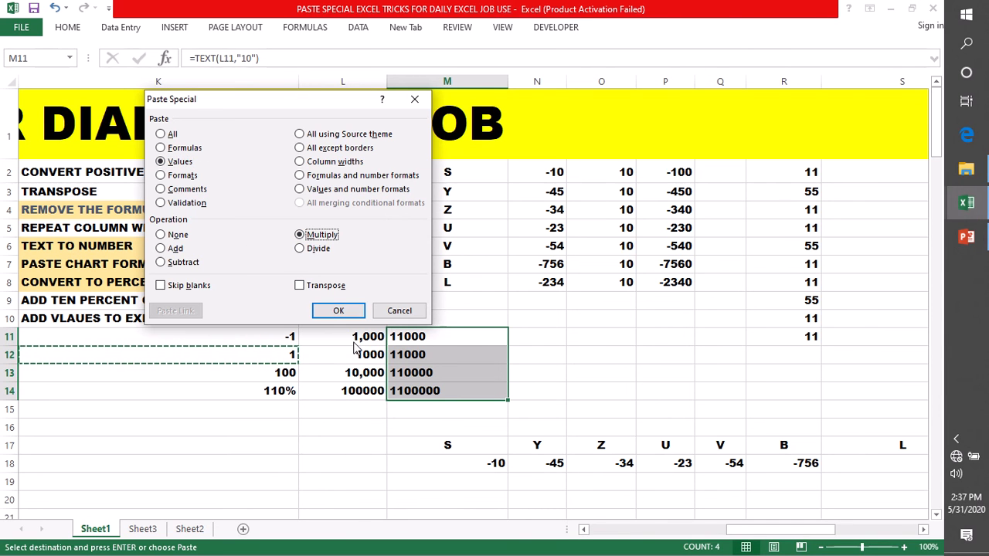
left_click(344, 311)
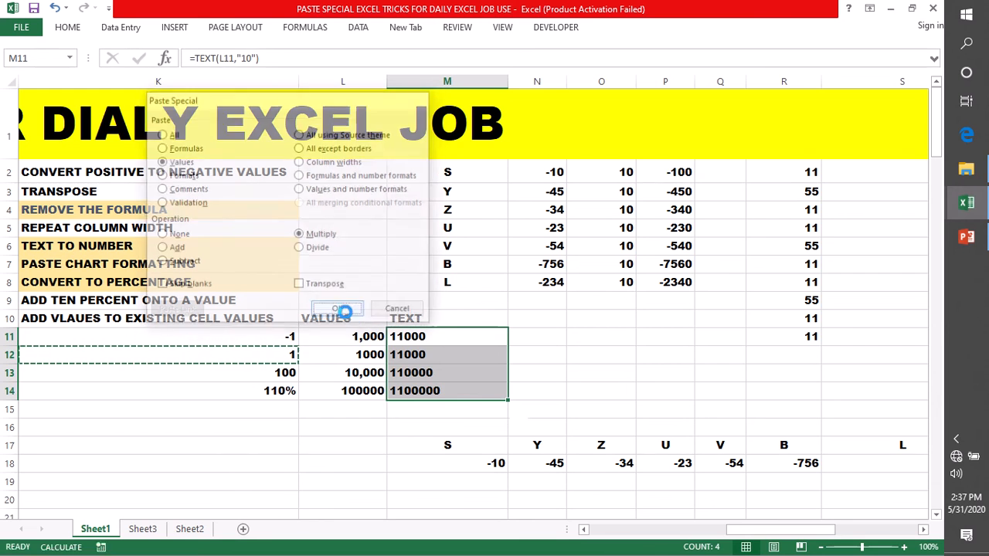
left_click(516, 341)
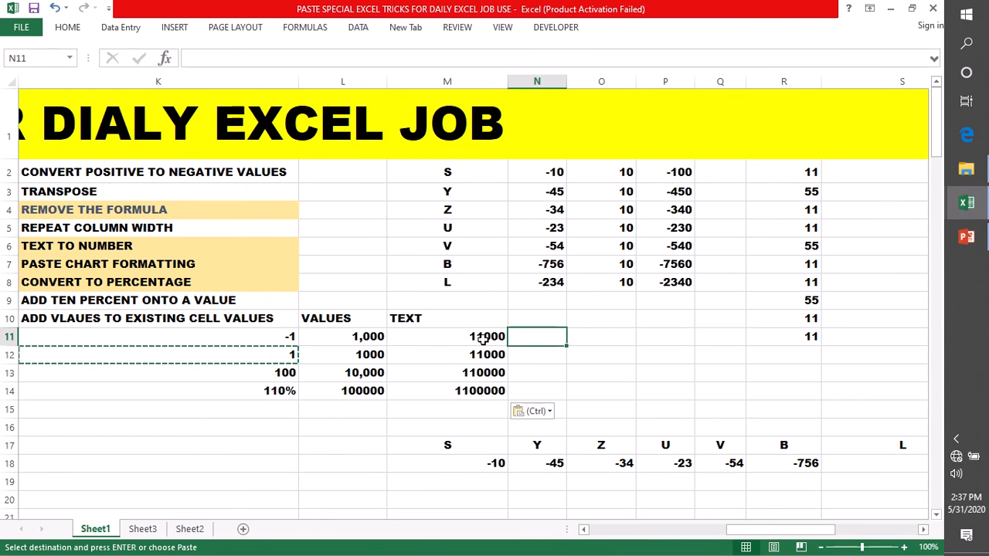
left_click_drag(482, 339, 488, 391)
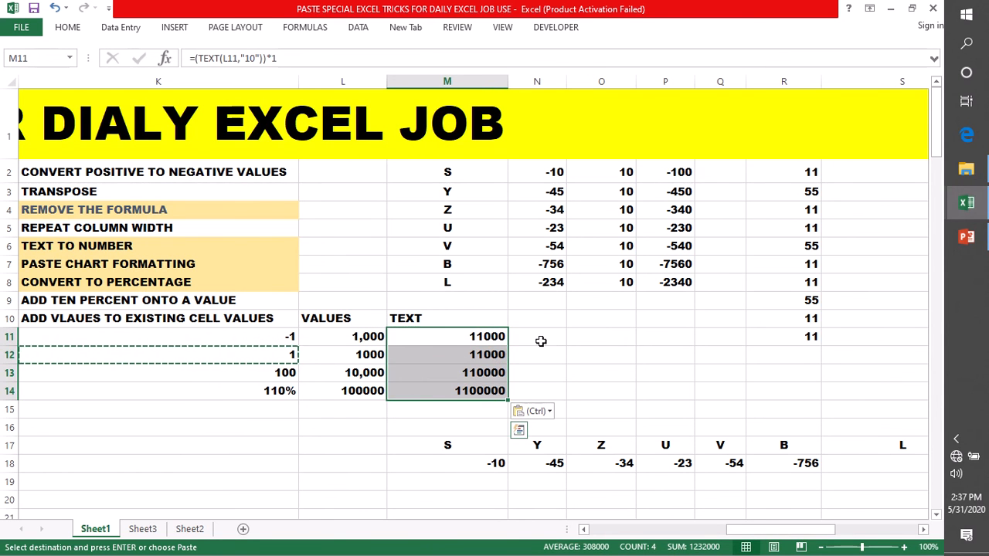
Undo the multiply paste on M11:M14
left_click_drag(450, 340, 452, 391)
key("ctrl+z")
left_click(409, 341)
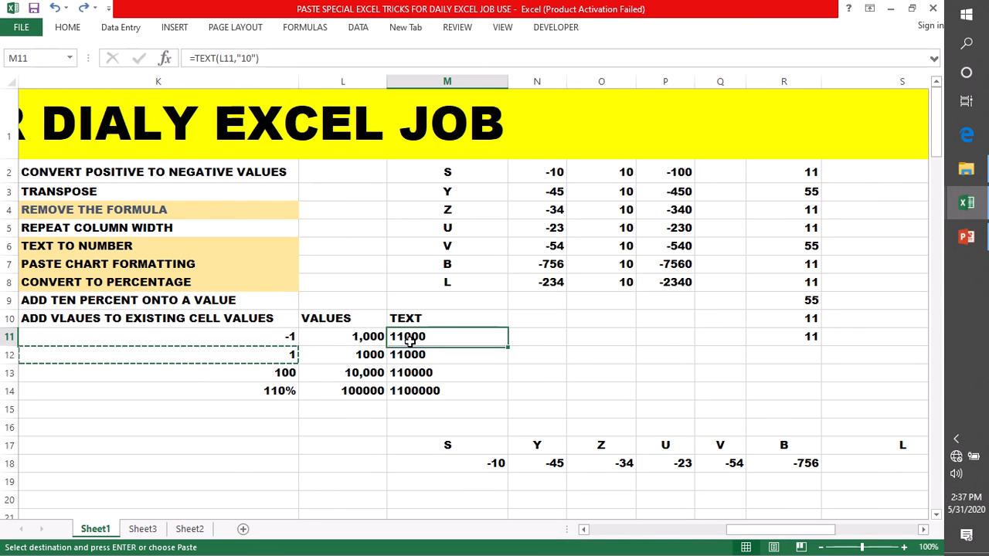
Enter 5 in N11 and fill it down to N14 beside the text results
left_click(529, 340)
key("BackSpace")
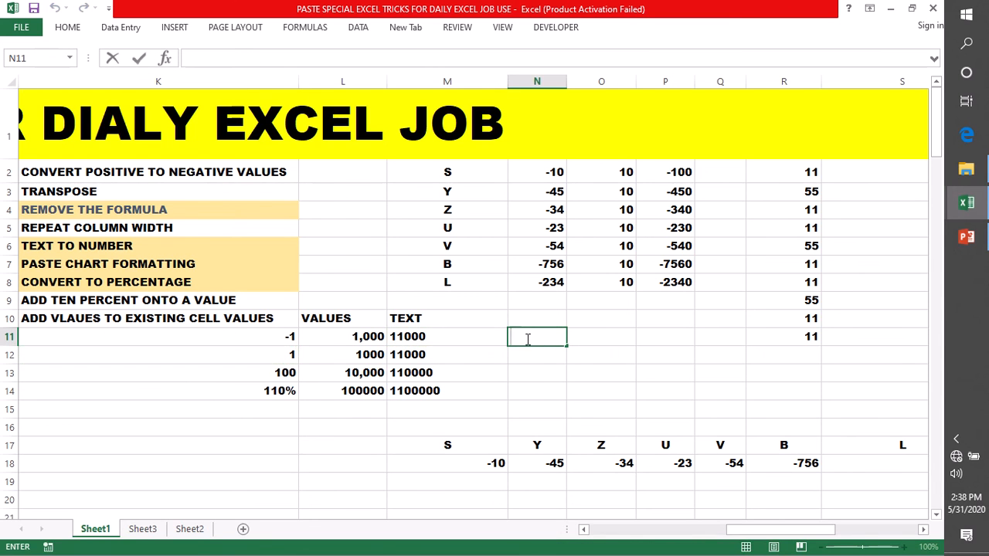
type("5")
left_click_drag(567, 348, 567, 404)
Enter the formula =M11*N11 in O11 to multiply the first text result by its neighbour
double_click(597, 335)
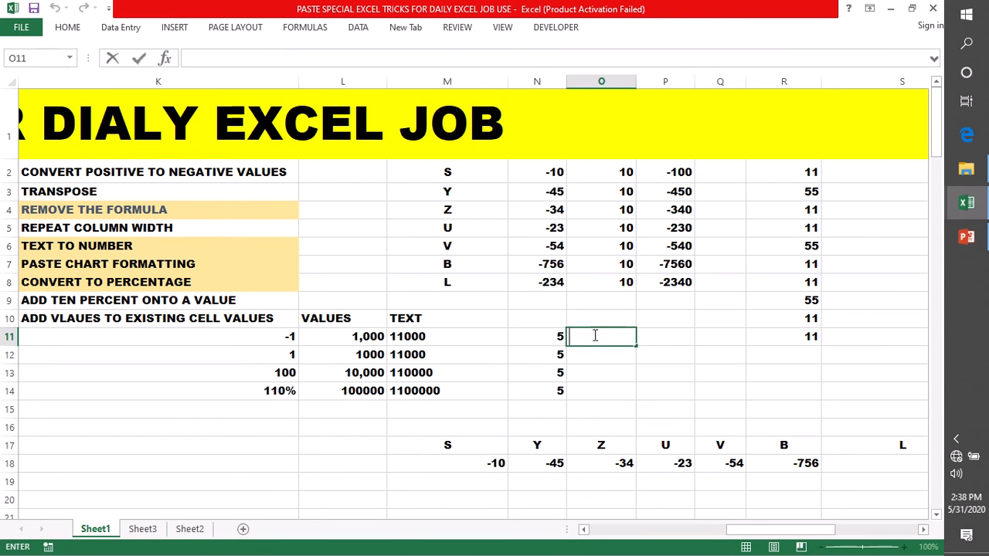
type("=")
left_click(471, 340)
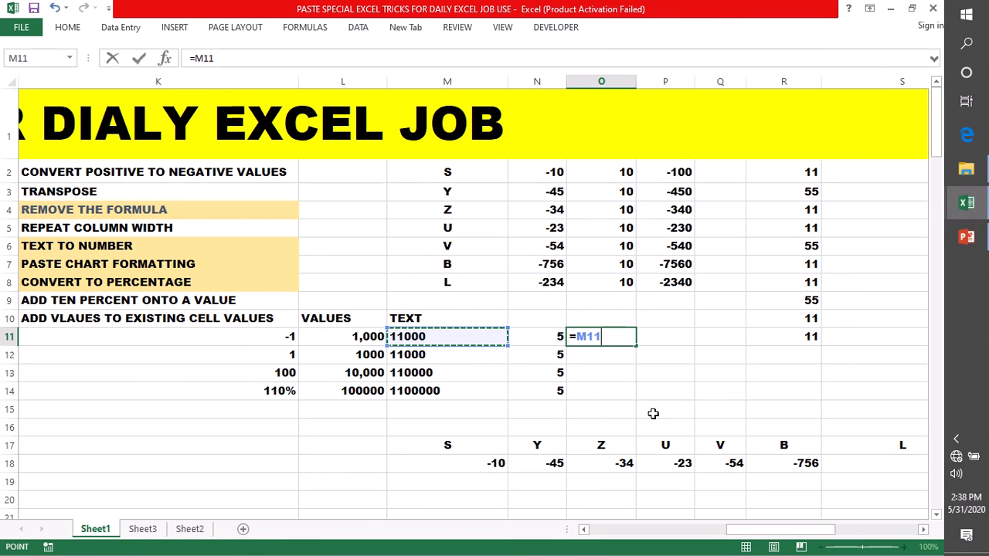
type("*")
left_click(542, 338)
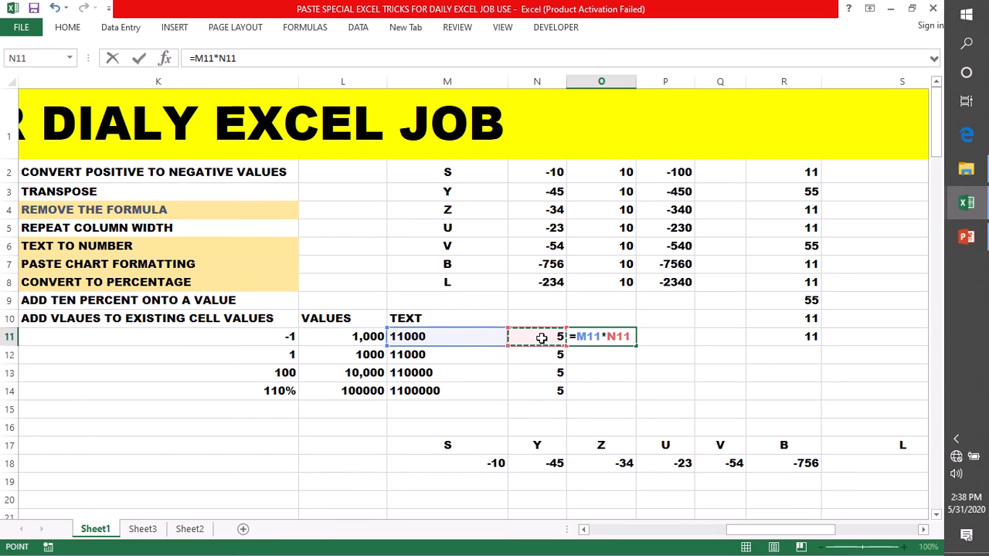
key("Return")
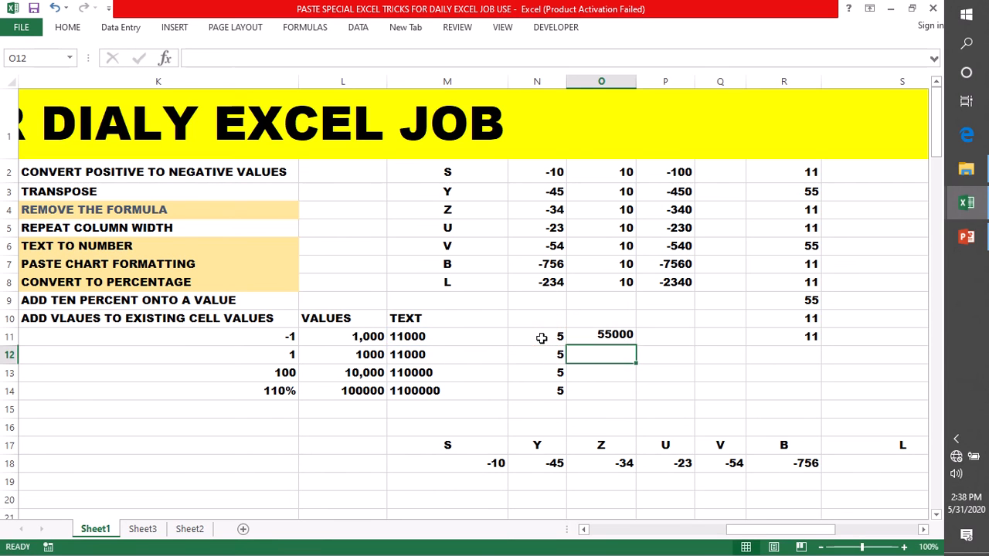
Clear the product formula from O11
left_click(611, 336)
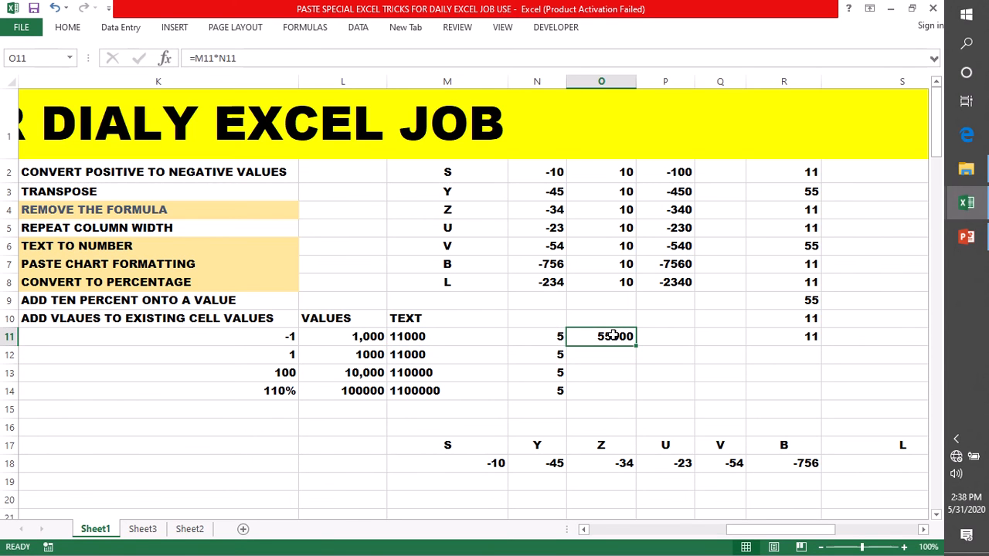
key("Delete")
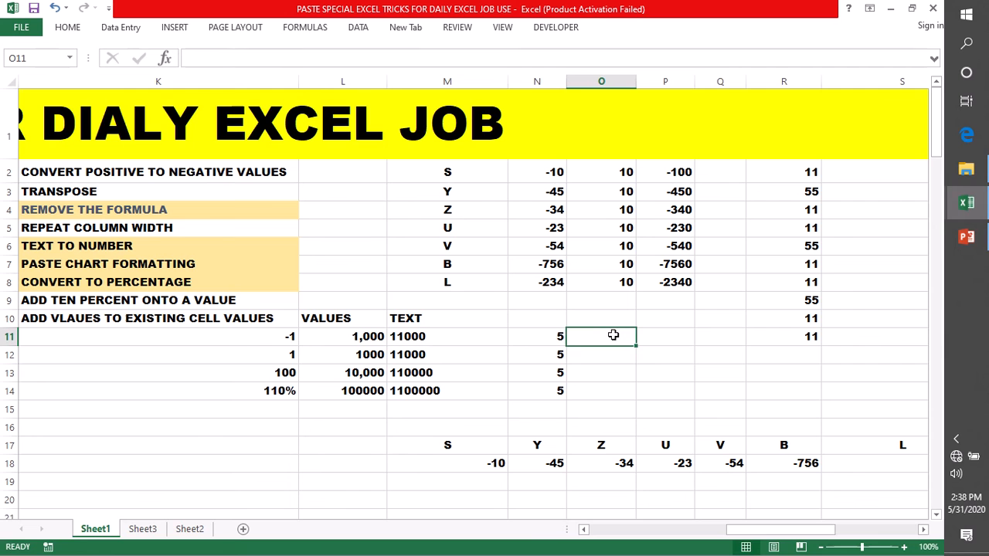
left_click(608, 376)
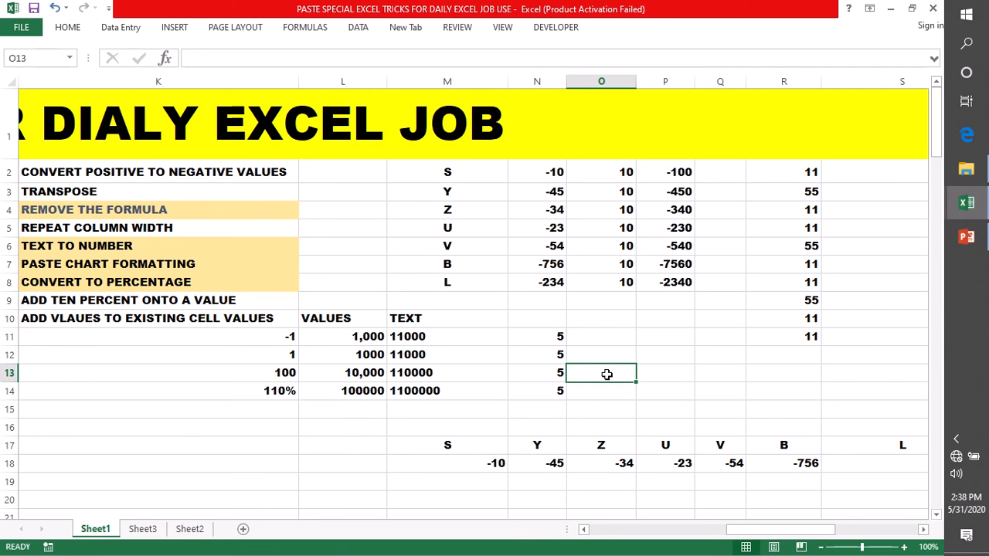
left_click_drag(449, 335, 446, 394)
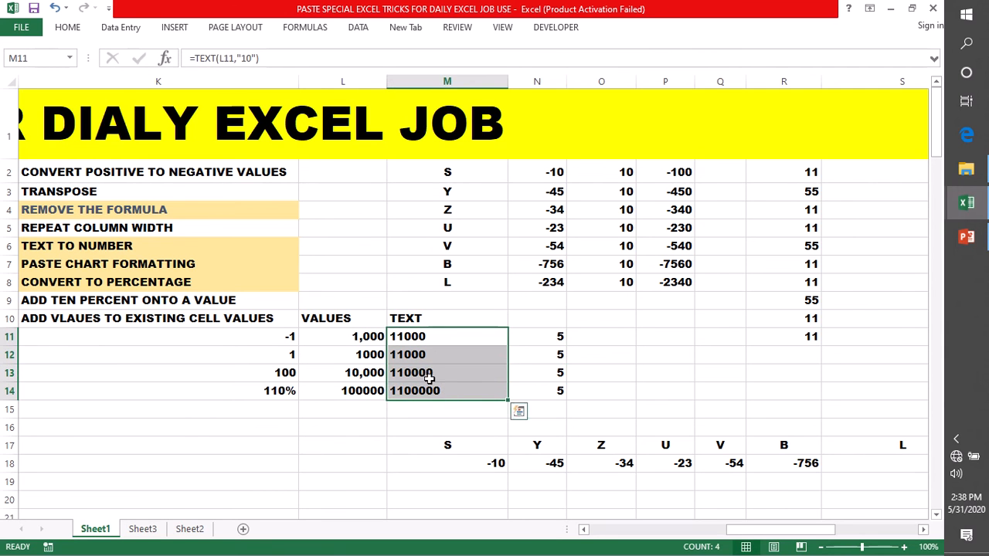
left_click(68, 29)
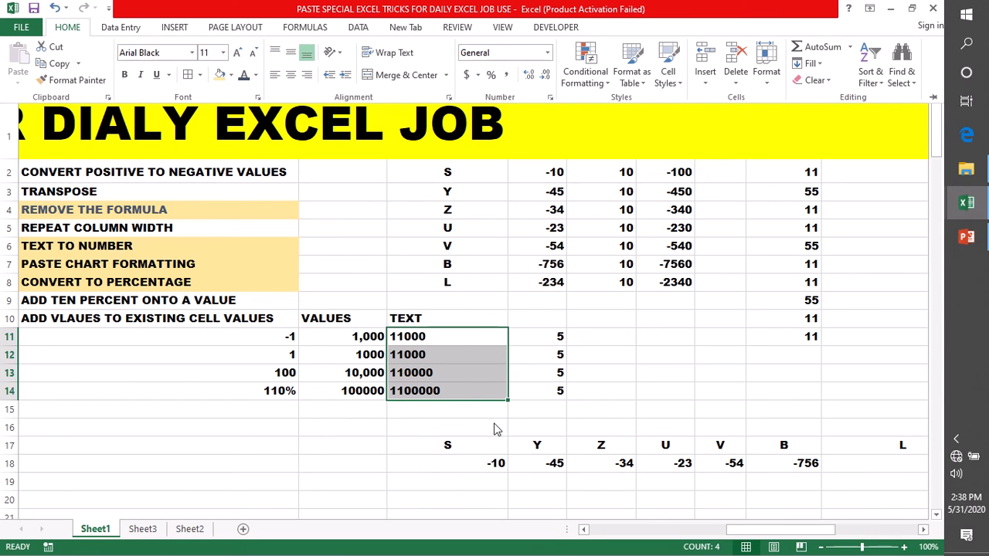
key("Escape")
key("ctrl+c")
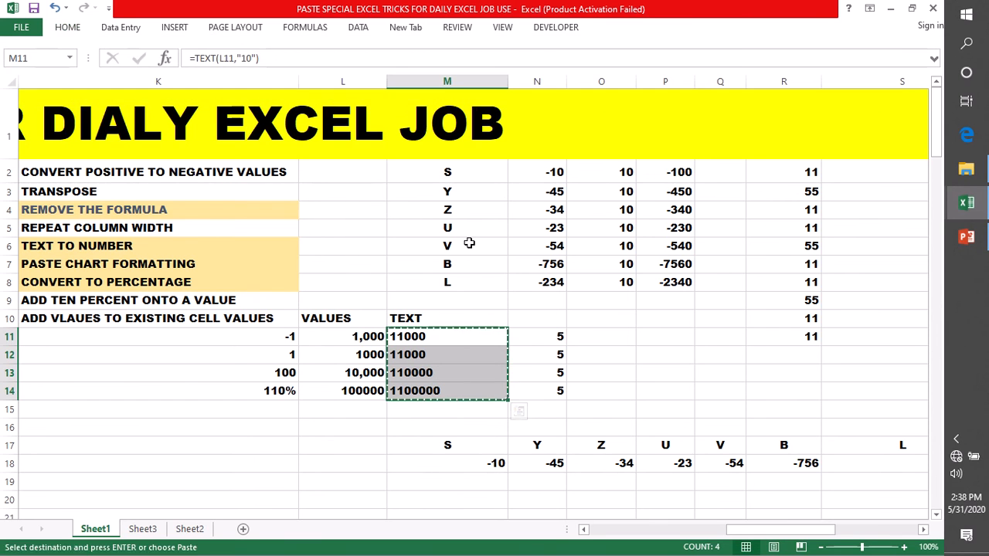
left_click(67, 28)
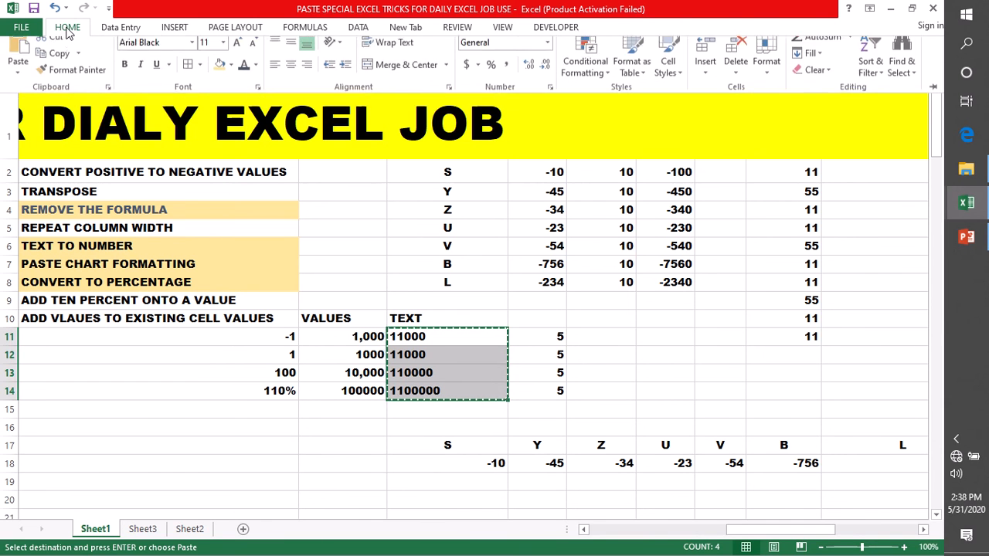
left_click(18, 77)
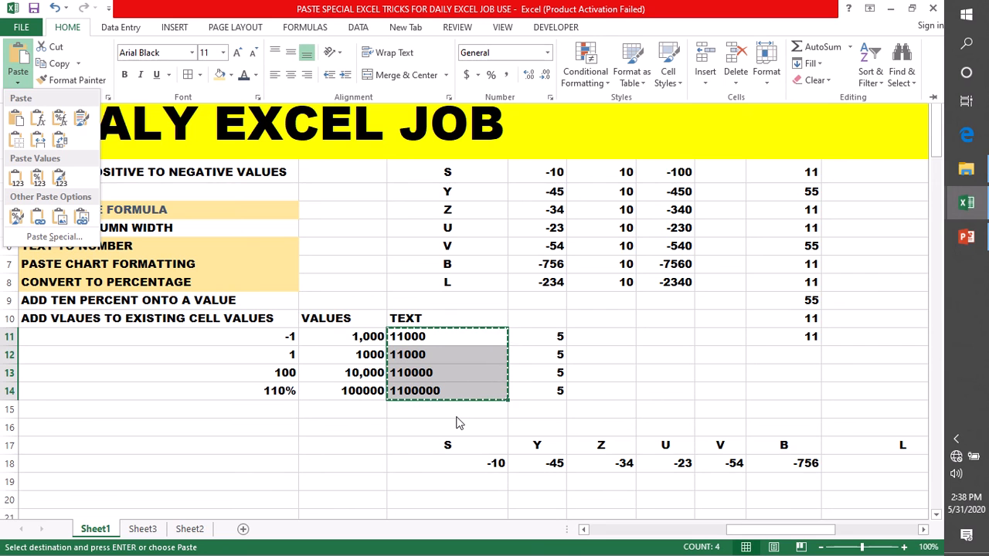
key("Escape")
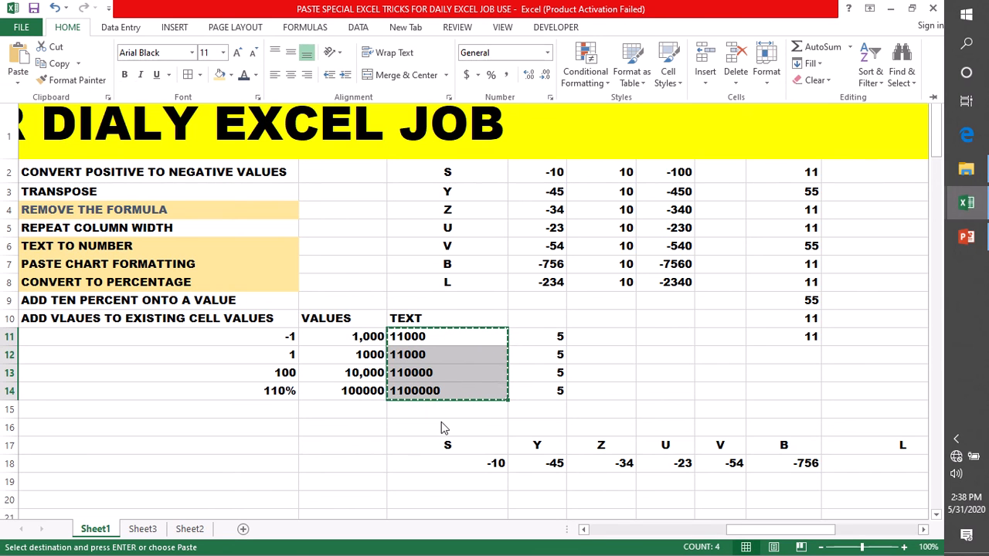
left_click(421, 415)
left_click(418, 408)
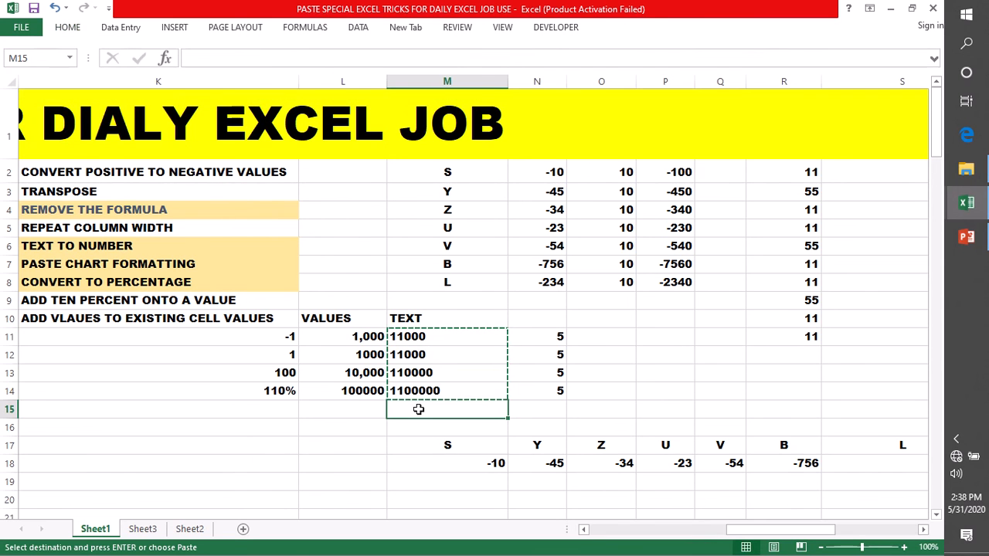
Clear the test values from N11:N14
left_click_drag(555, 338, 543, 389)
key("Return")
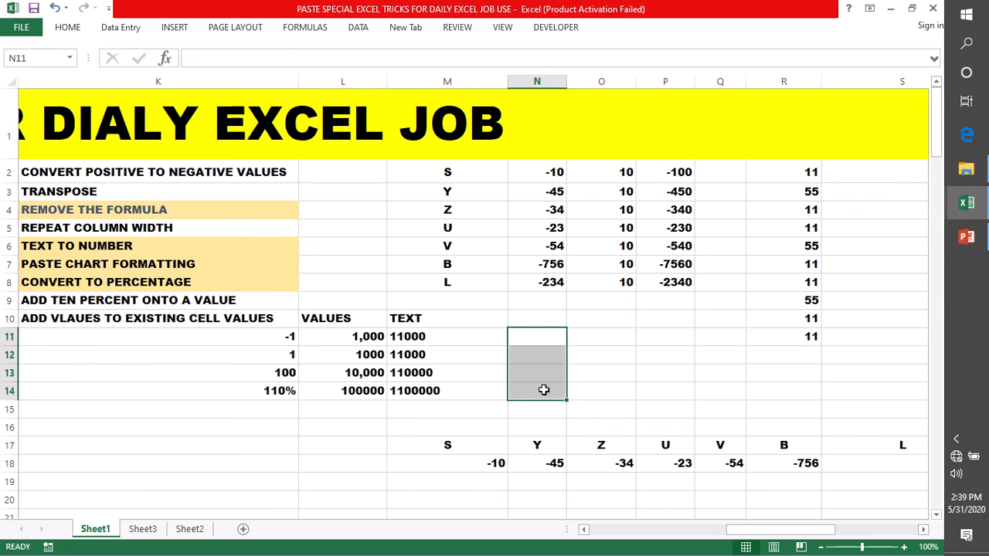
left_click(422, 338)
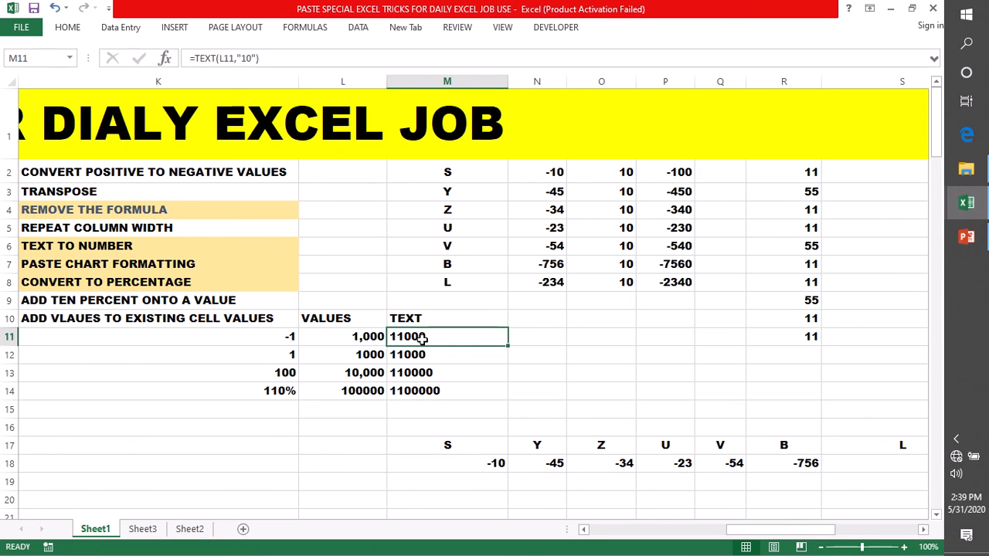
Switch to Sheet2, which holds the two percentage charts, for the paste chart formatting trick
left_click(102, 262)
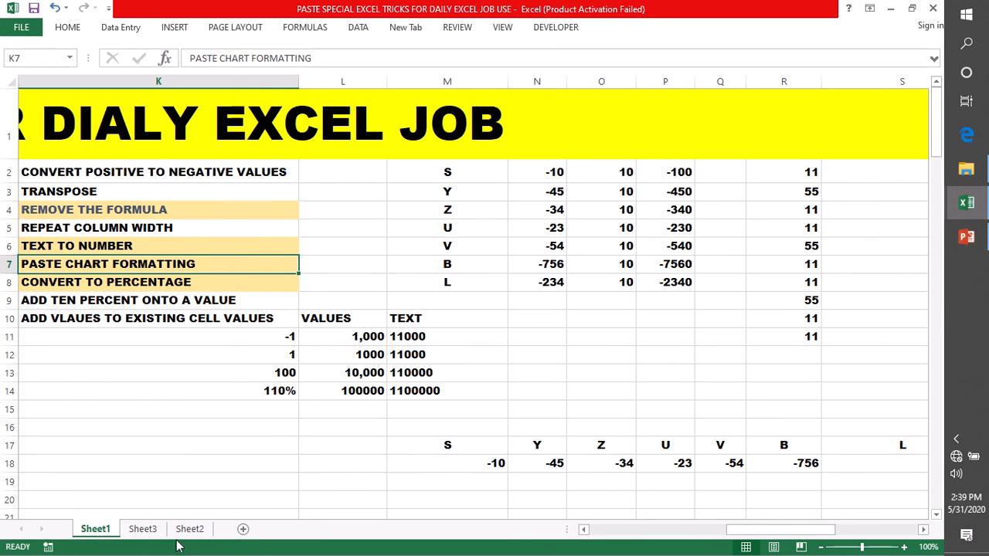
left_click(159, 448)
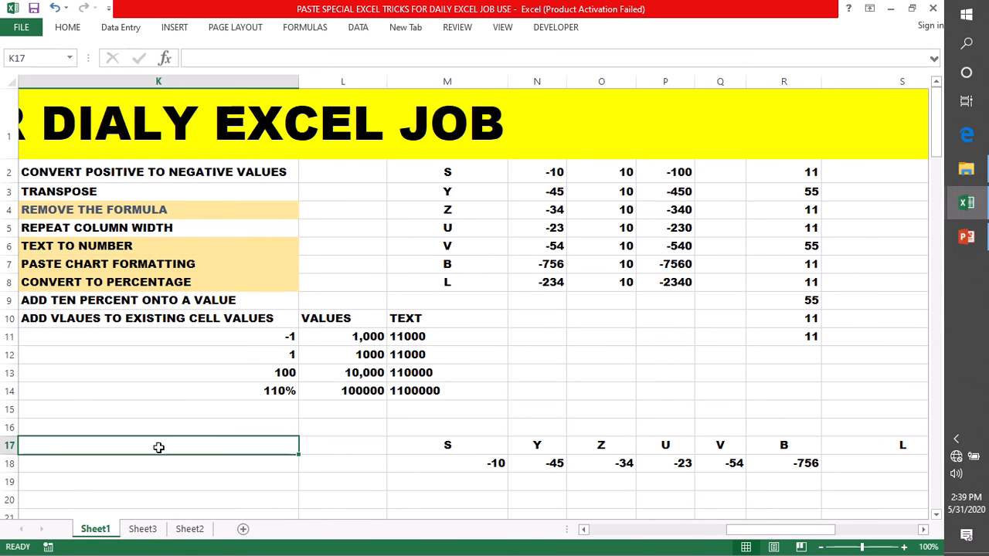
left_click(184, 530)
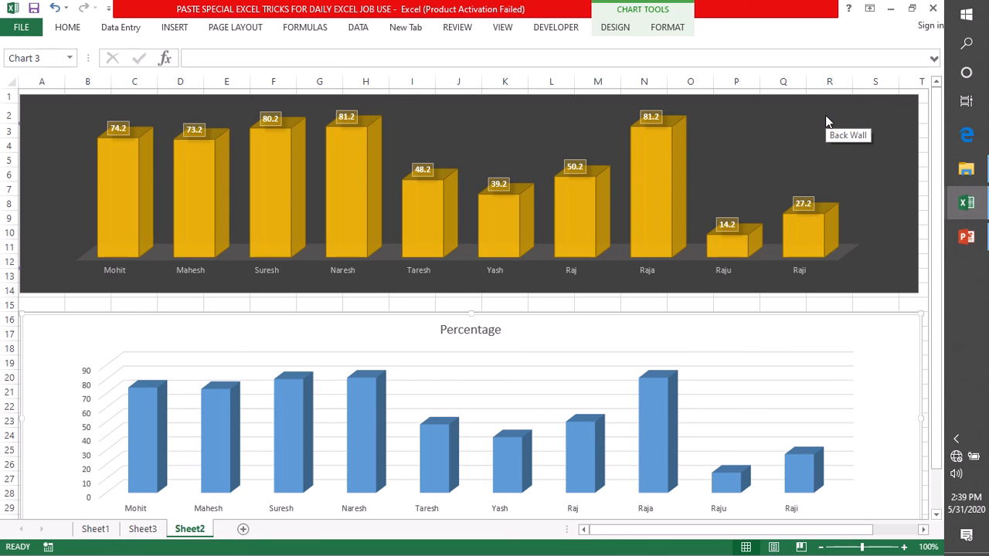
left_click(808, 128)
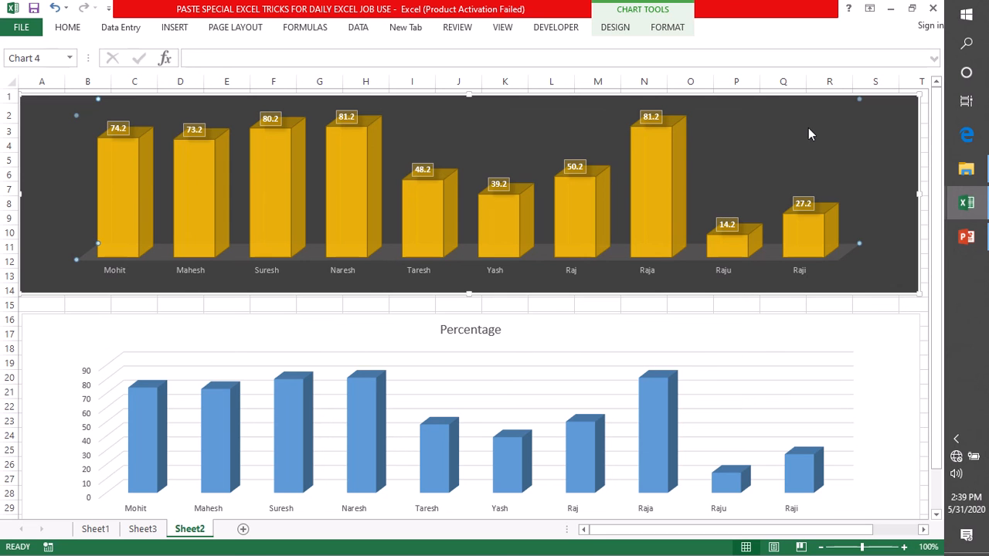
right_click(49, 128)
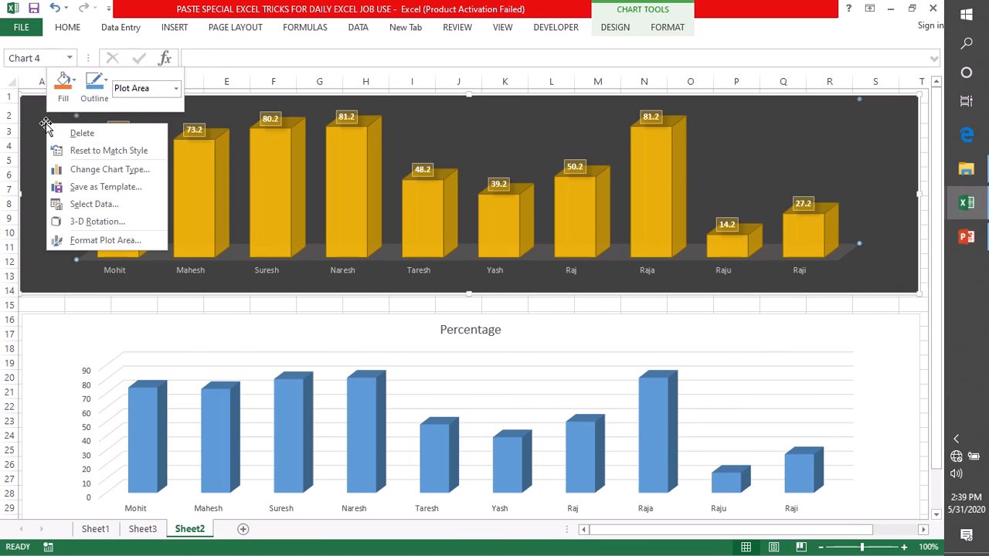
left_click(769, 291)
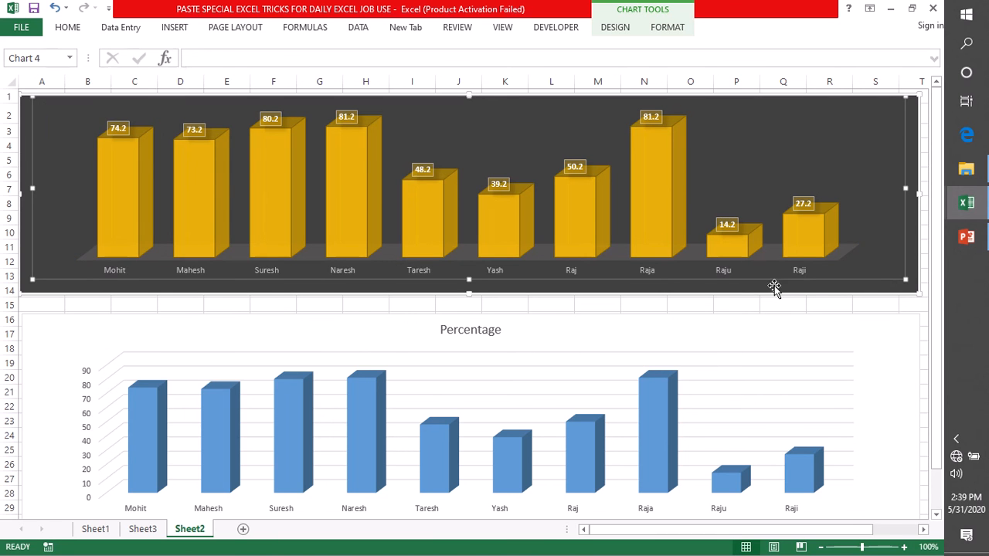
right_click(767, 285)
left_click(799, 271)
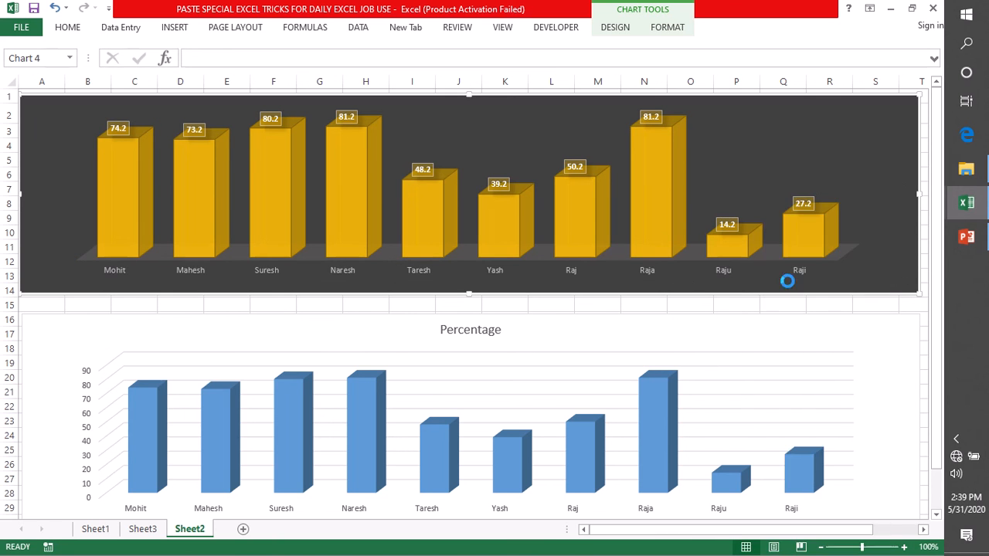
left_click(67, 27)
left_click(18, 73)
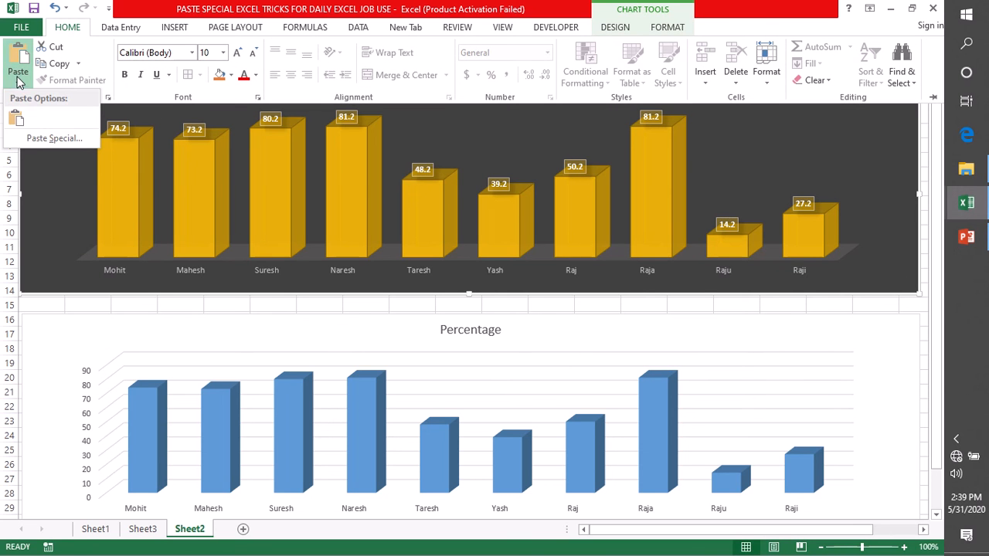
left_click(36, 140)
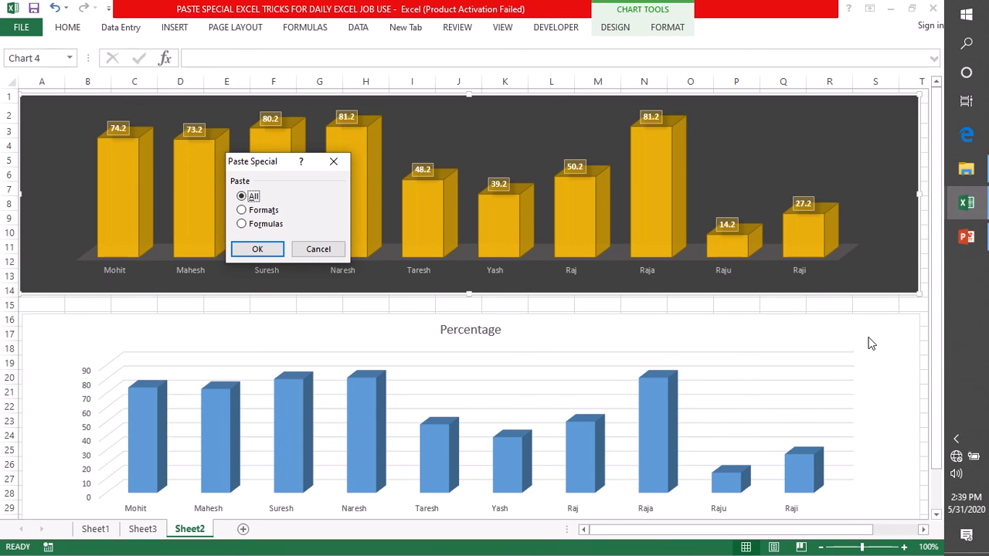
left_click(321, 249)
Copy the yellow column chart with the dark background and paste only its formats onto the blue Percentage chart
right_click(684, 288)
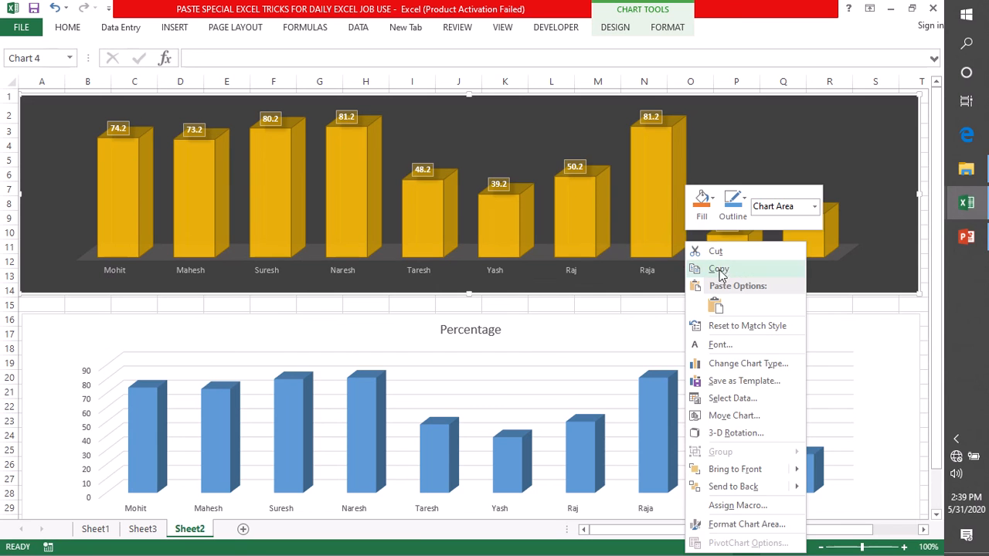
left_click(718, 269)
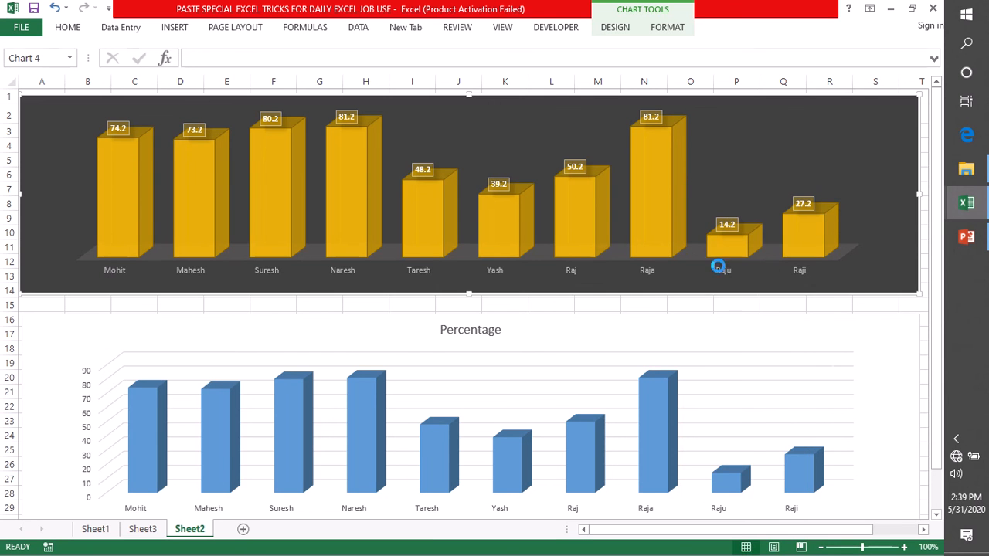
left_click(39, 346)
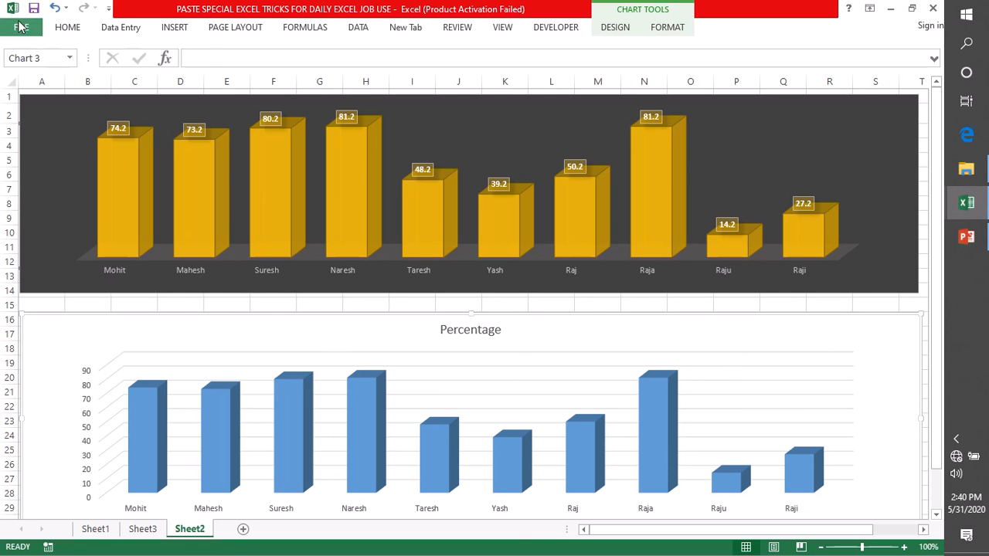
left_click(67, 27)
left_click(18, 77)
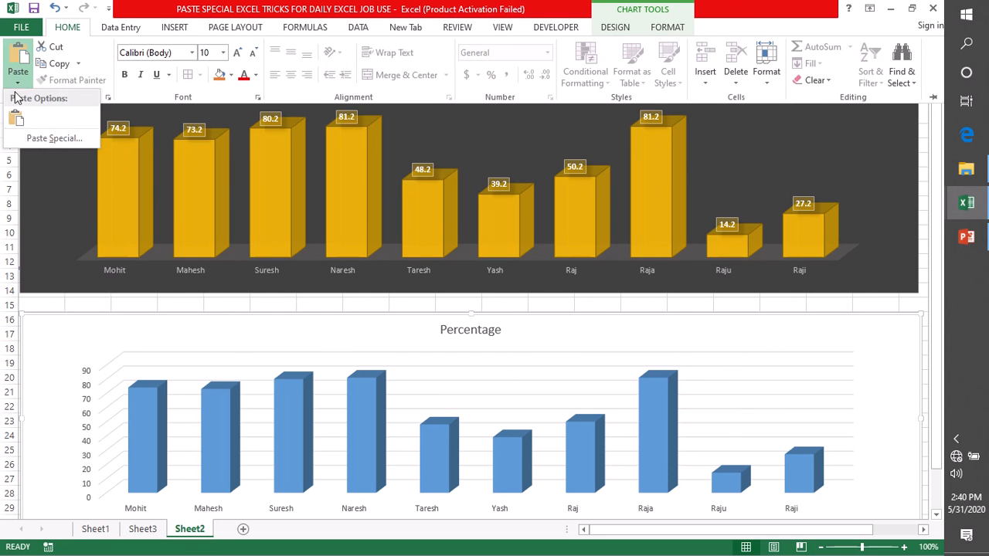
left_click(35, 140)
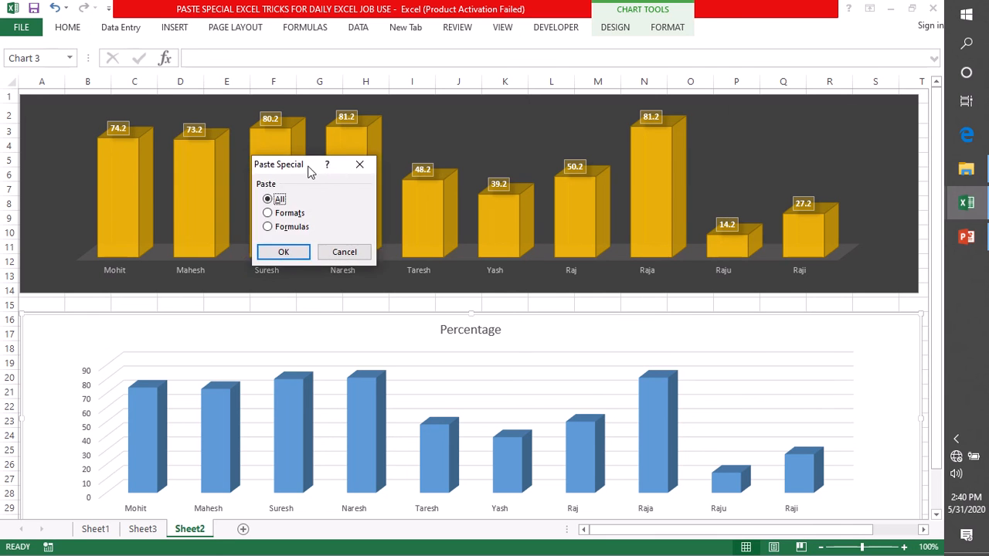
left_click_drag(270, 166, 711, 231)
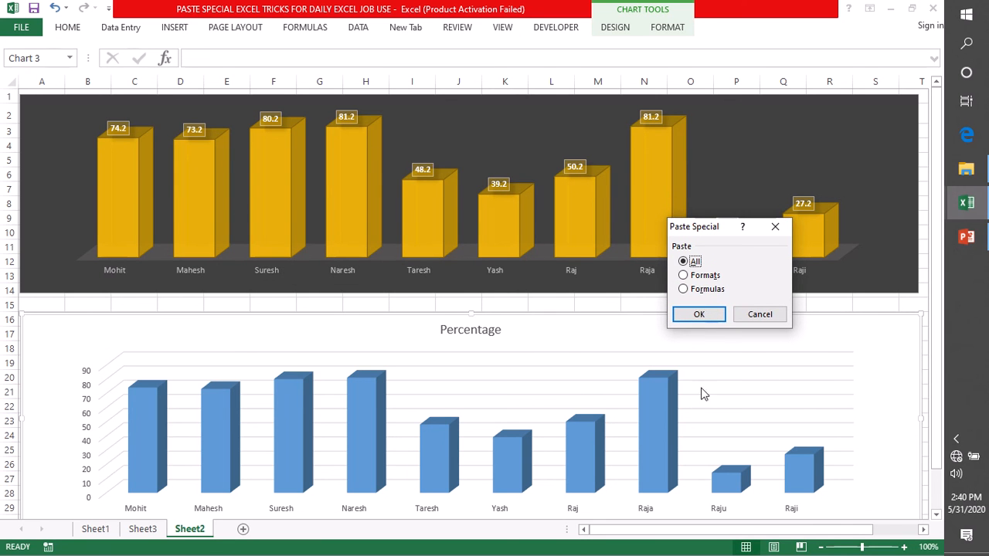
left_click(683, 276)
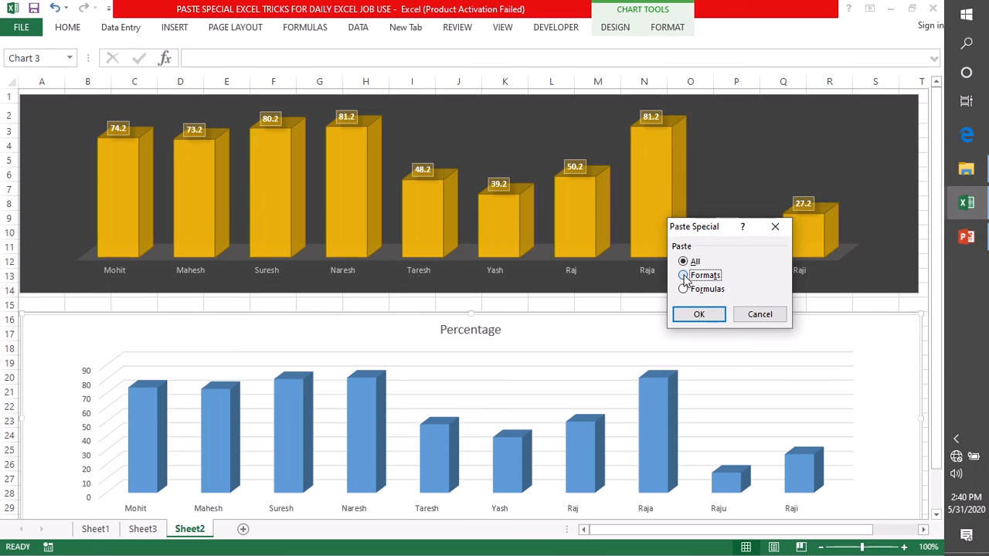
left_click(697, 313)
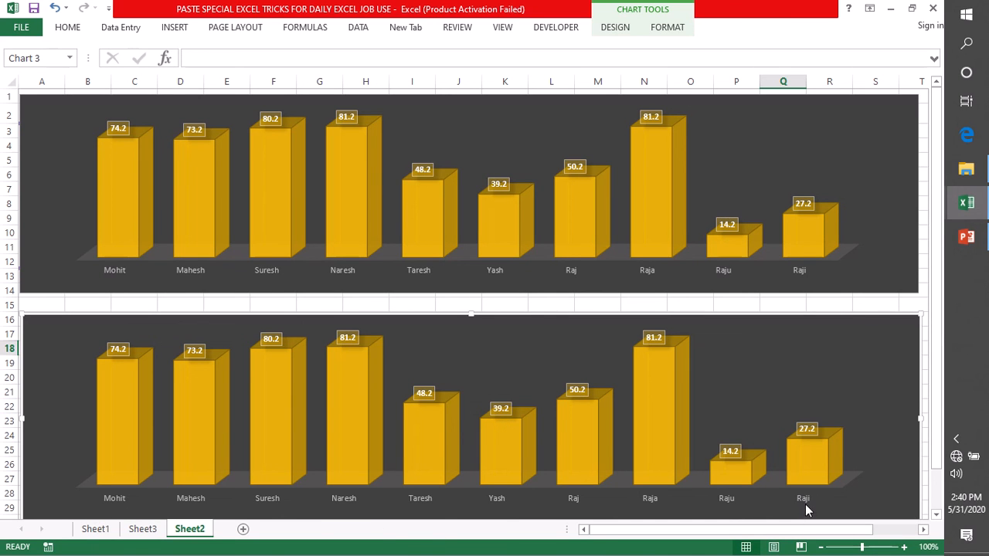
Return to Sheet1 and copy the negative values in N2:N8 to the cells starting at K16
left_click(95, 528)
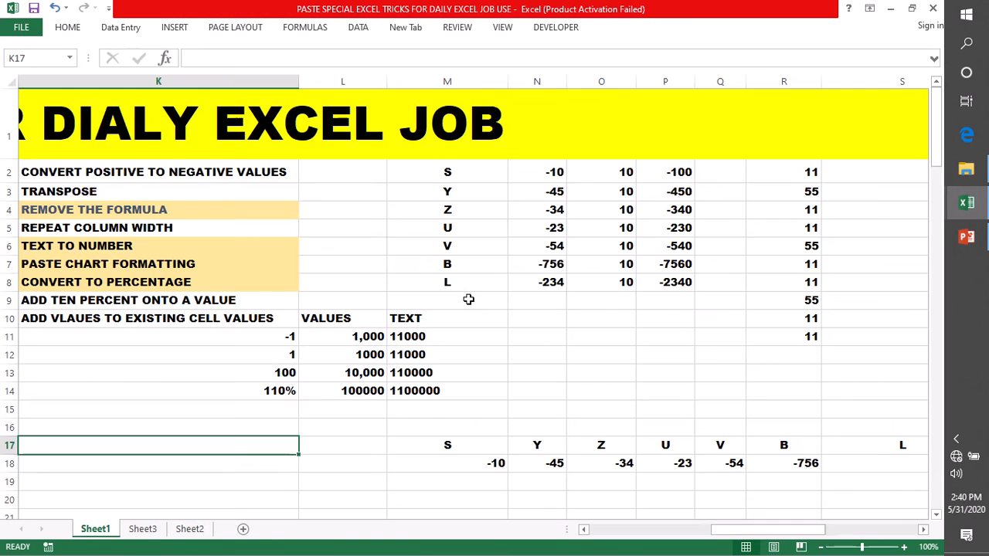
left_click(100, 266)
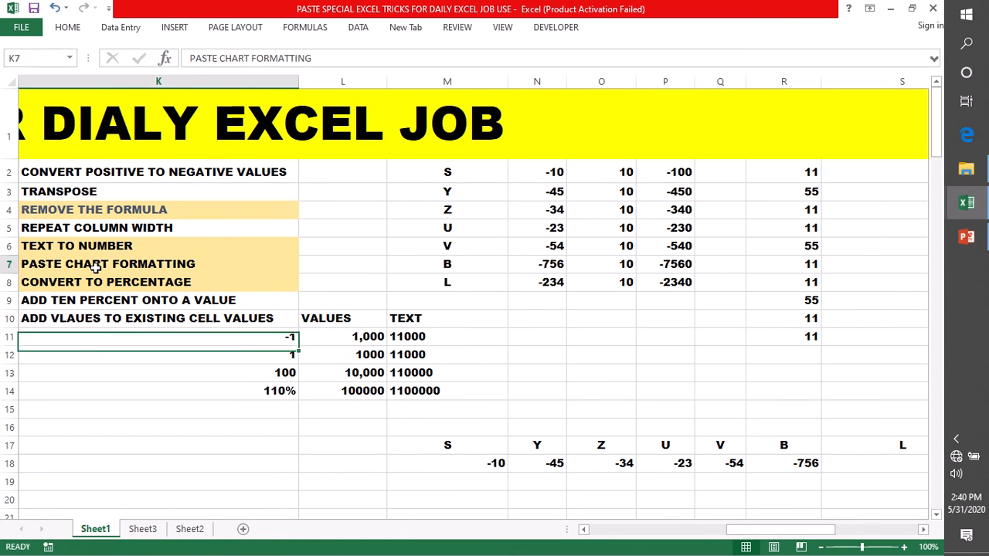
left_click(78, 284)
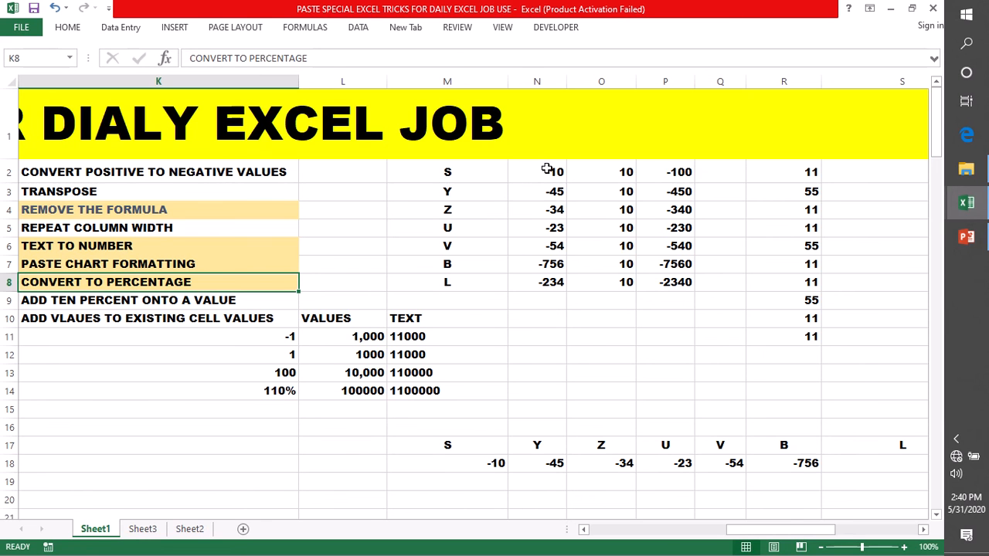
left_click_drag(546, 170, 546, 281)
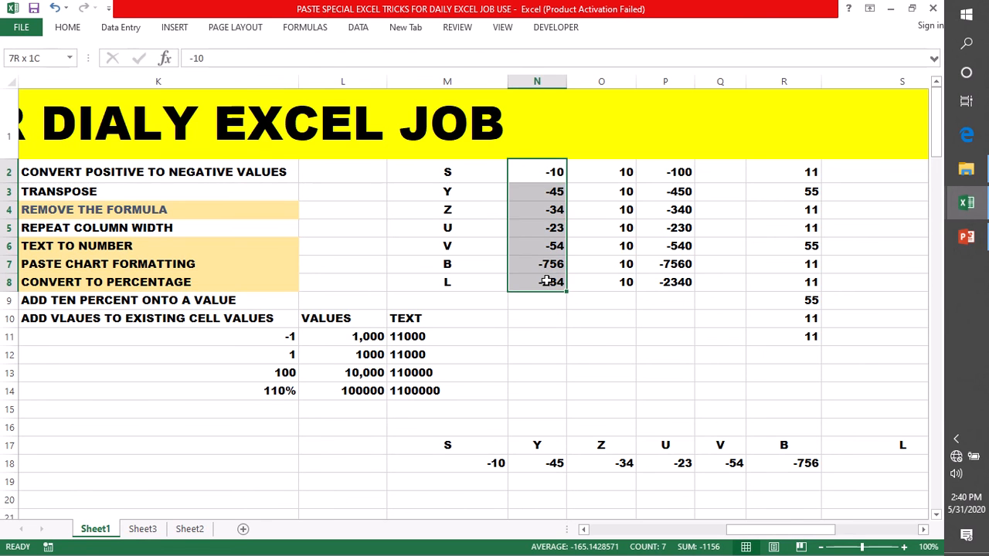
key("ctrl+c")
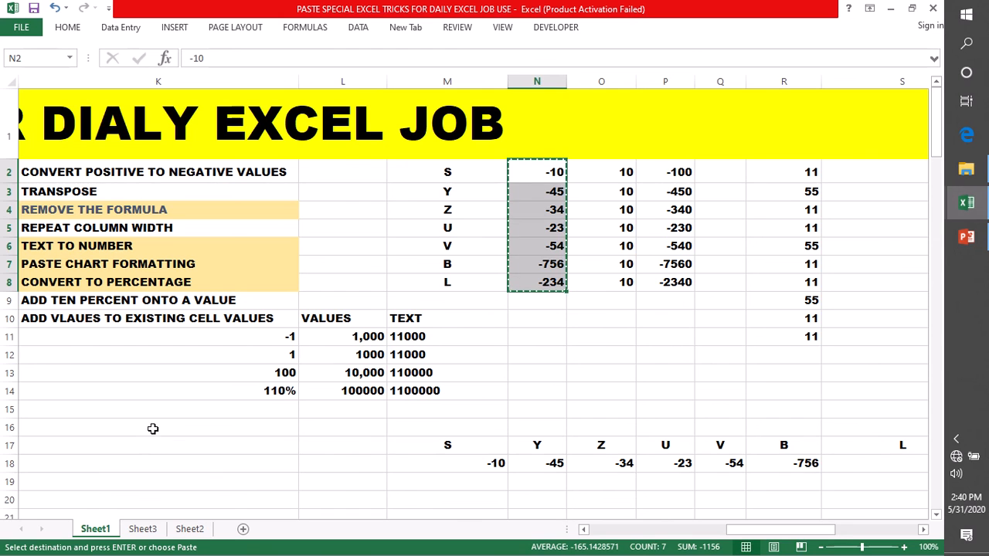
left_click(153, 429)
key("ctrl+v")
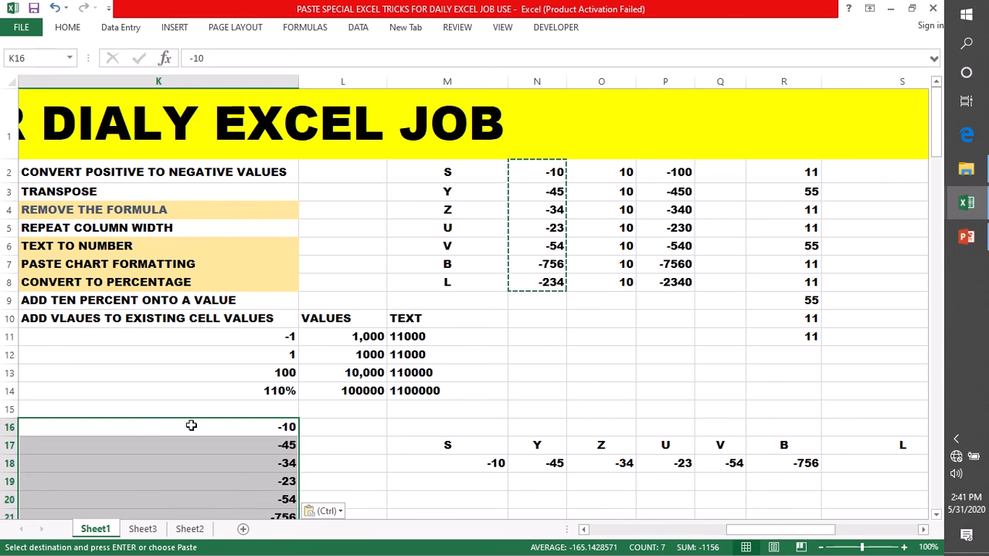
left_click(68, 28)
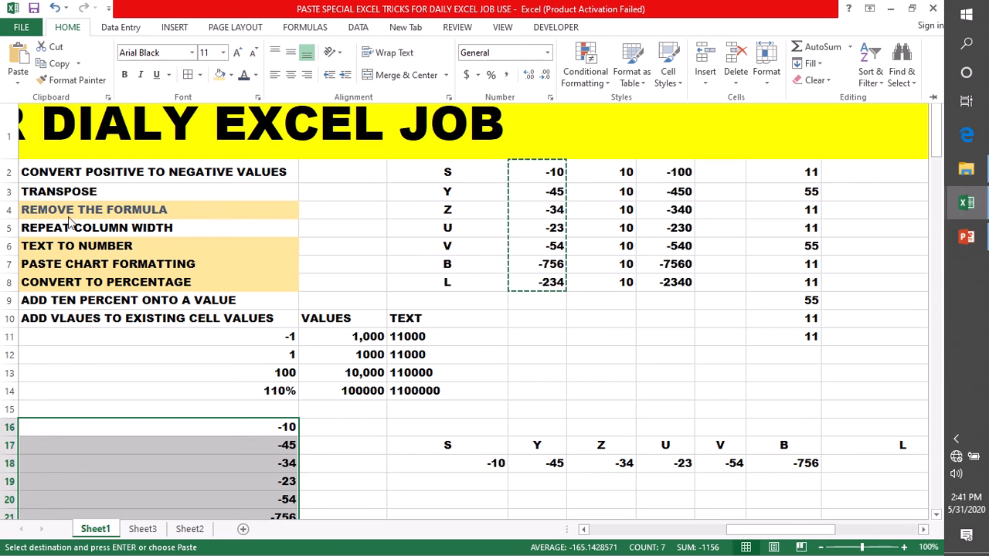
left_click(21, 82)
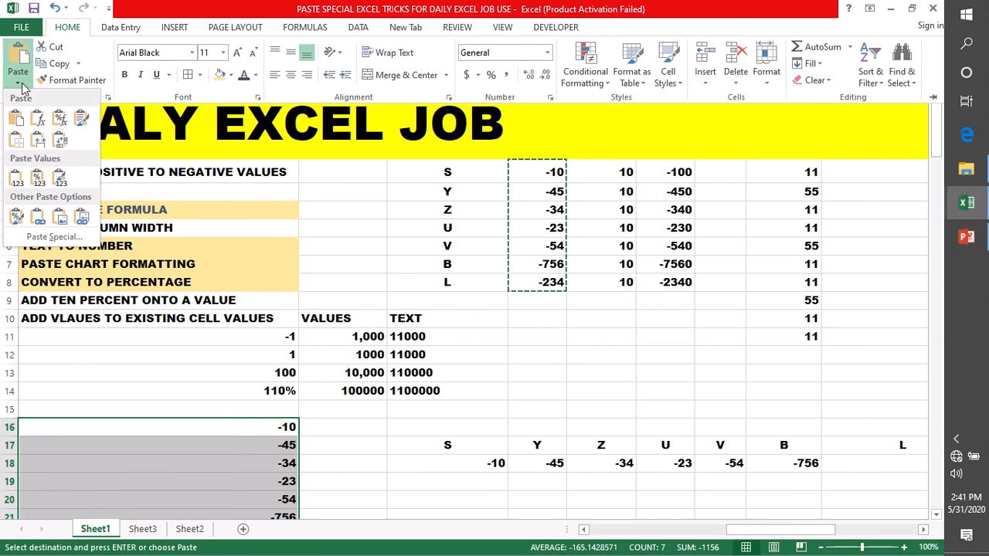
left_click(286, 343)
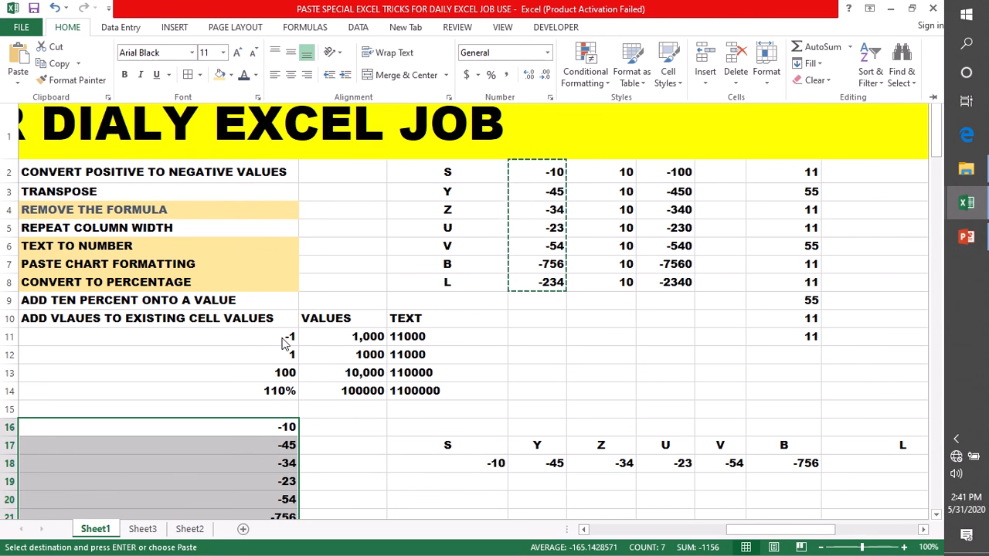
left_click(536, 325)
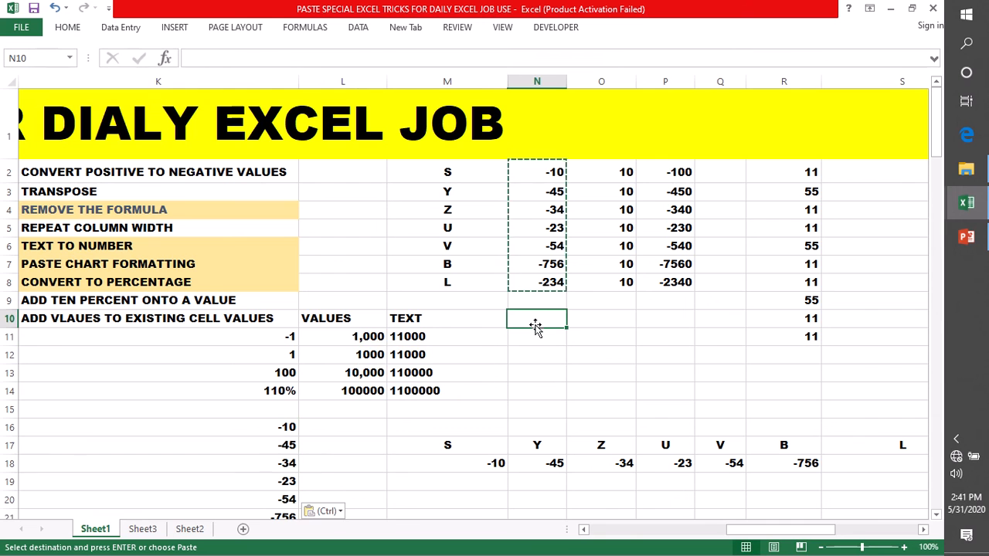
Flip the signs of K16:K22 by copying the -1 in K11 and using Paste Special with Values and Multiply
left_click(265, 338)
key("ctrl+c")
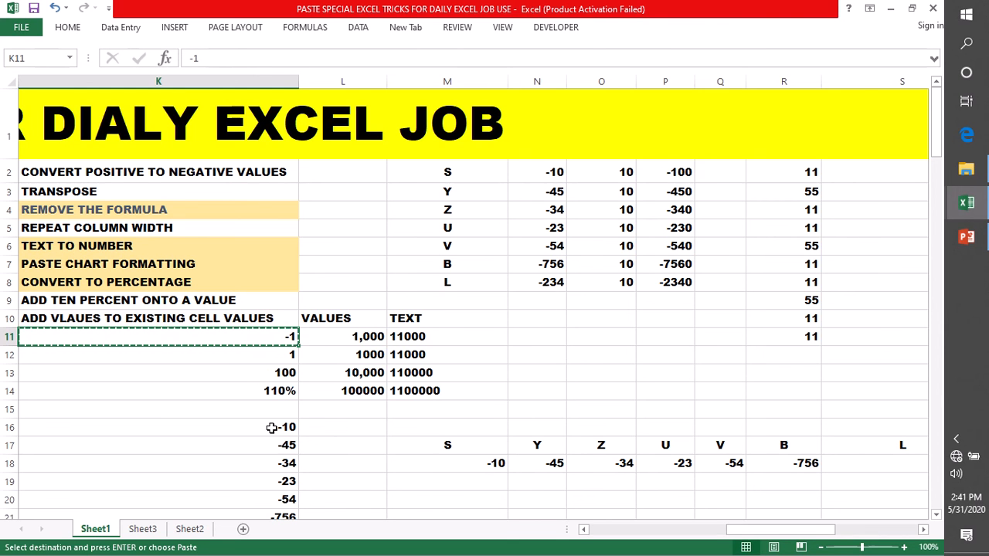
key("Down")
key("Down")
key("Down")
key("Down")
key("Down")
key("shift+Down")
key("shift+Down")
key("shift+Down")
key("shift+Down")
key("shift+Down")
key("shift+Down")
key("shift+Down")
key("shift+Down")
key("shift+Down")
key("shift+Down")
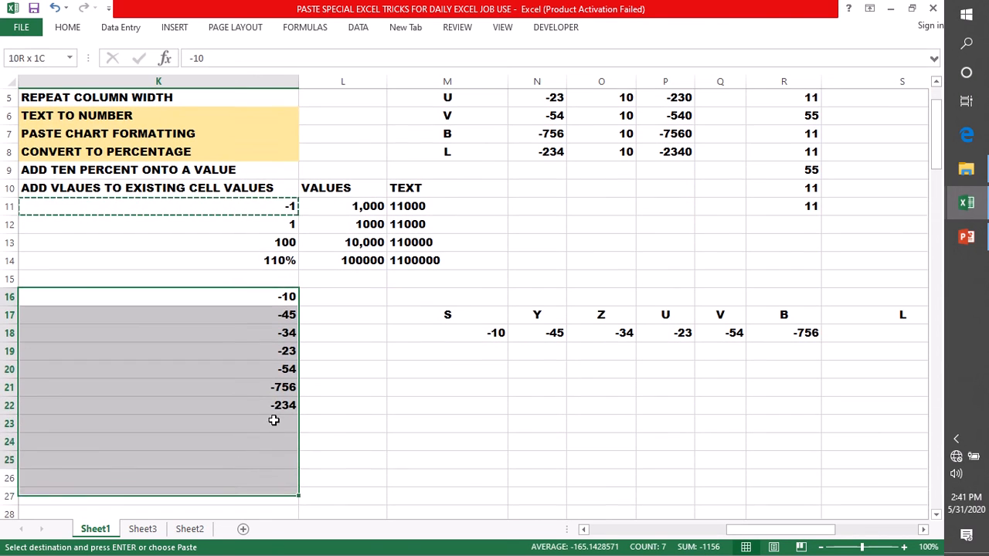
left_click_drag(273, 420, 272, 404)
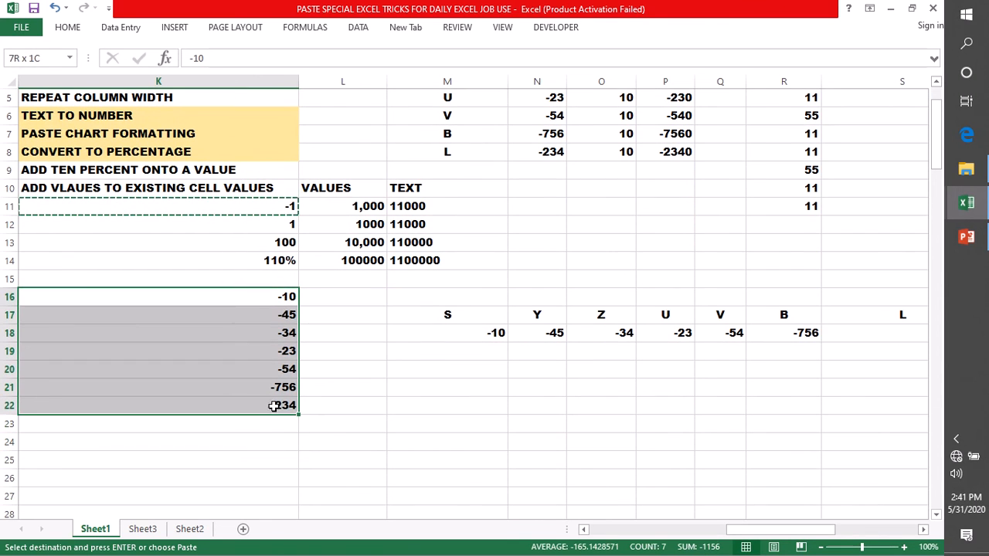
left_click(67, 27)
left_click(19, 85)
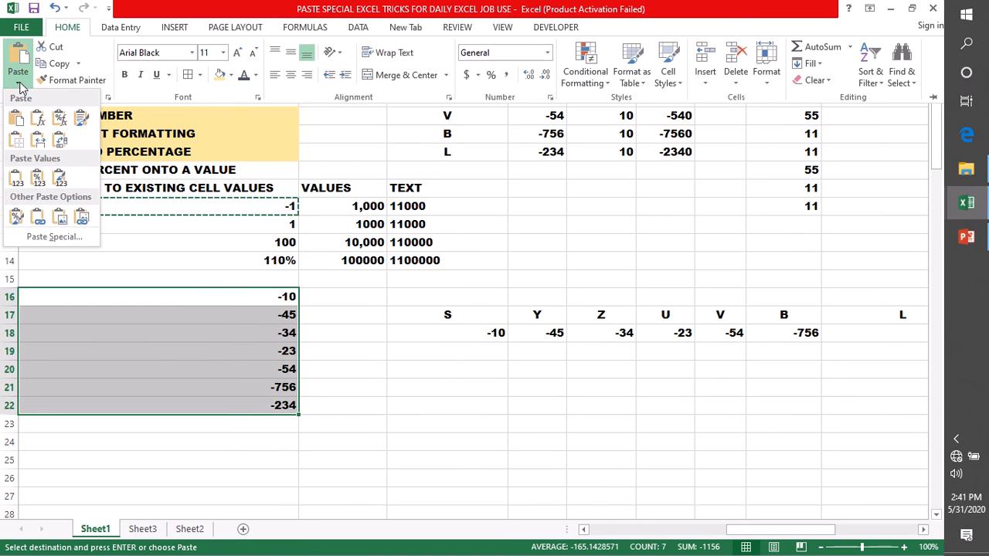
left_click(48, 238)
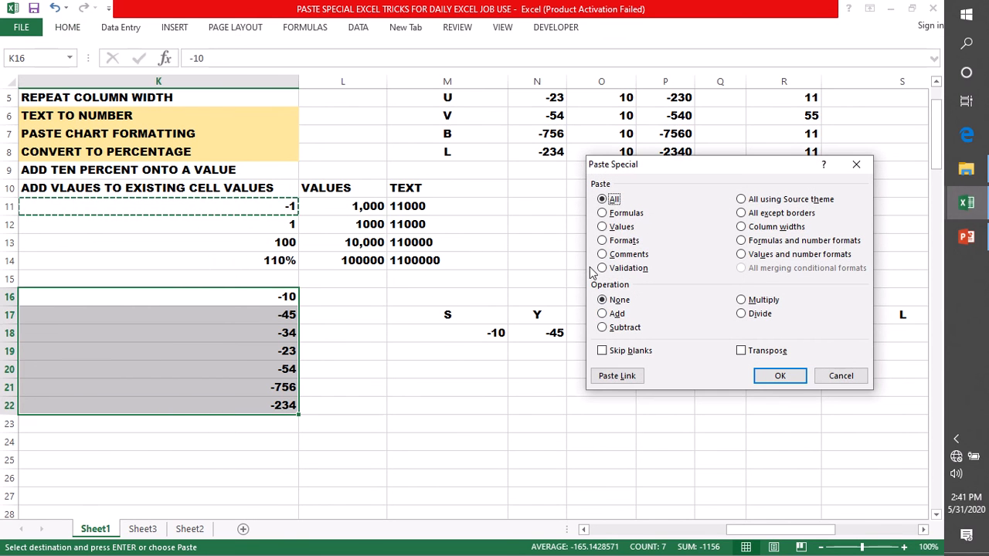
left_click(602, 227)
left_click(741, 301)
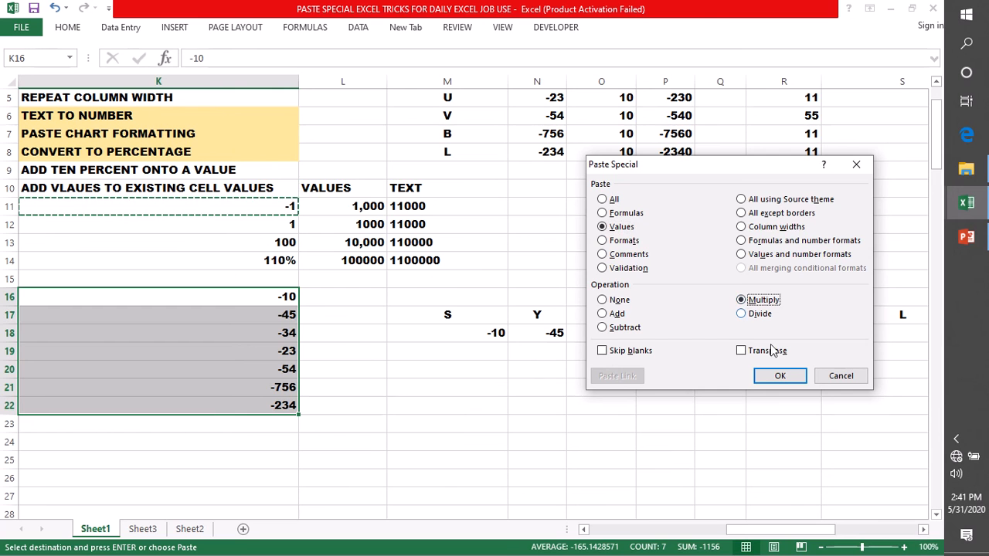
left_click(778, 376)
left_click(350, 346)
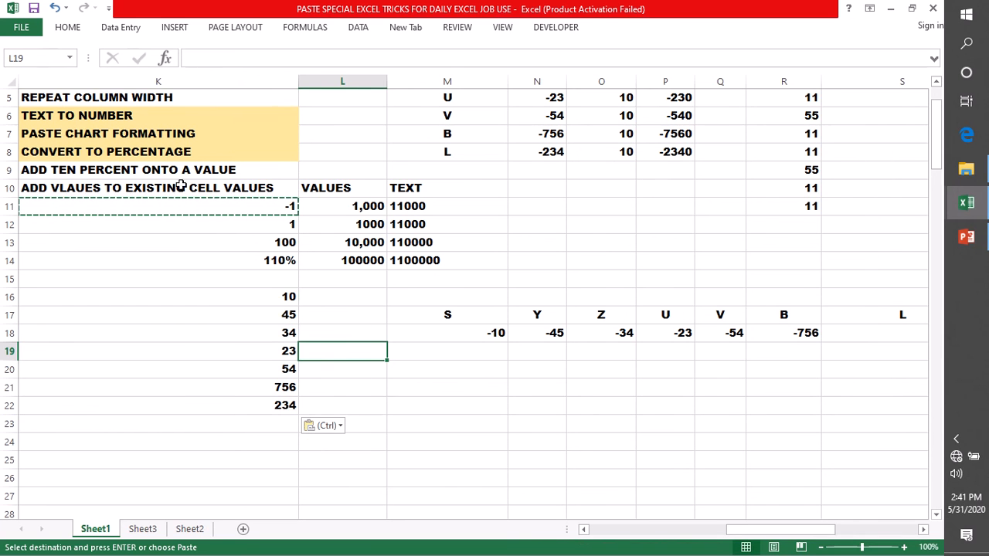
left_click(66, 152)
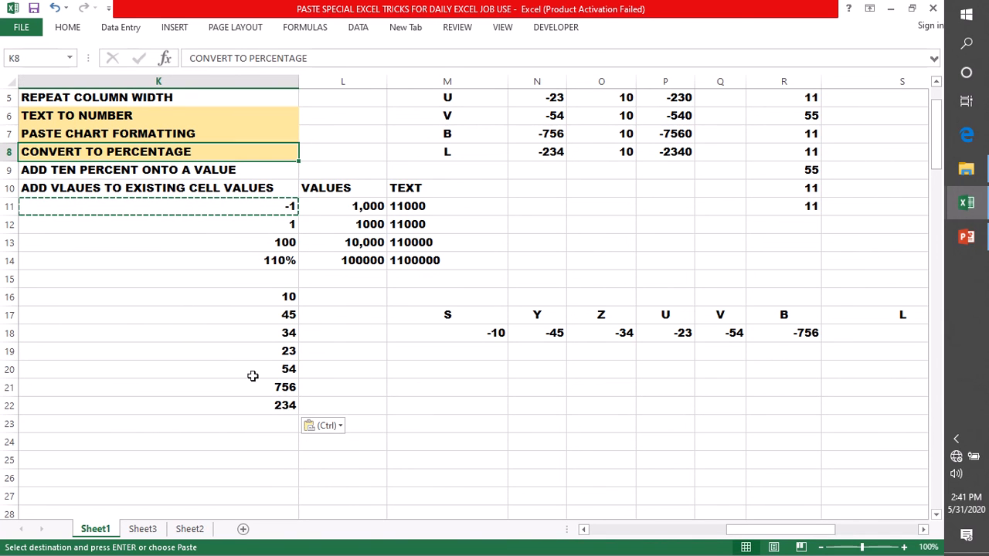
left_click(262, 296)
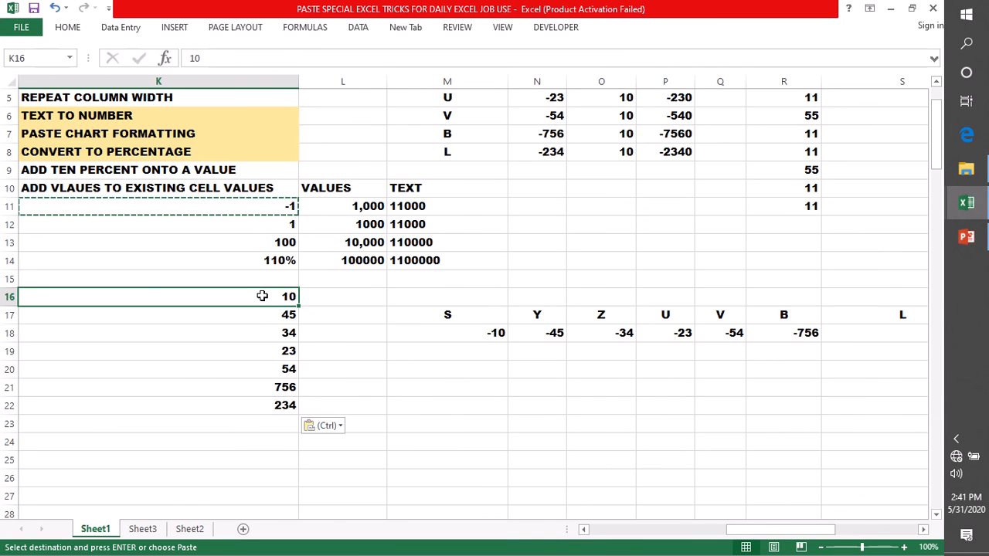
left_click_drag(261, 297, 275, 405)
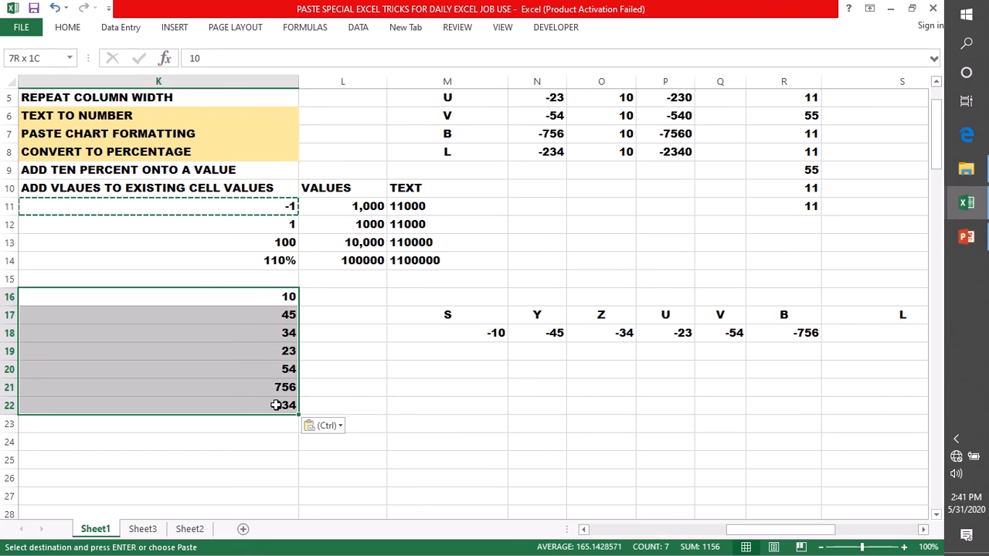
left_click_drag(276, 404, 276, 405)
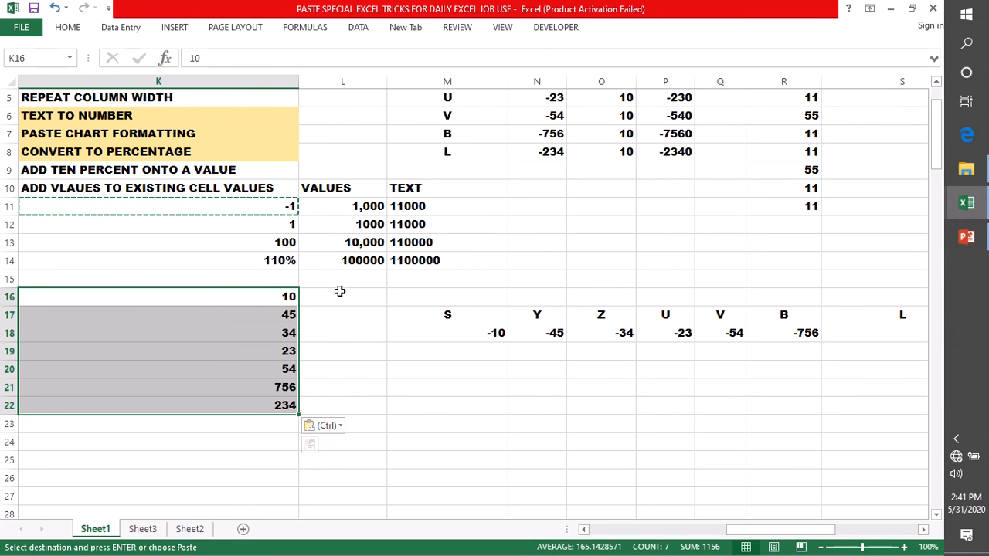
left_click(347, 334)
left_click_drag(278, 305, 287, 404)
Divide the values in K16:K22 by the 100 in K13 using Paste Special with Values and Divide
left_click(264, 242)
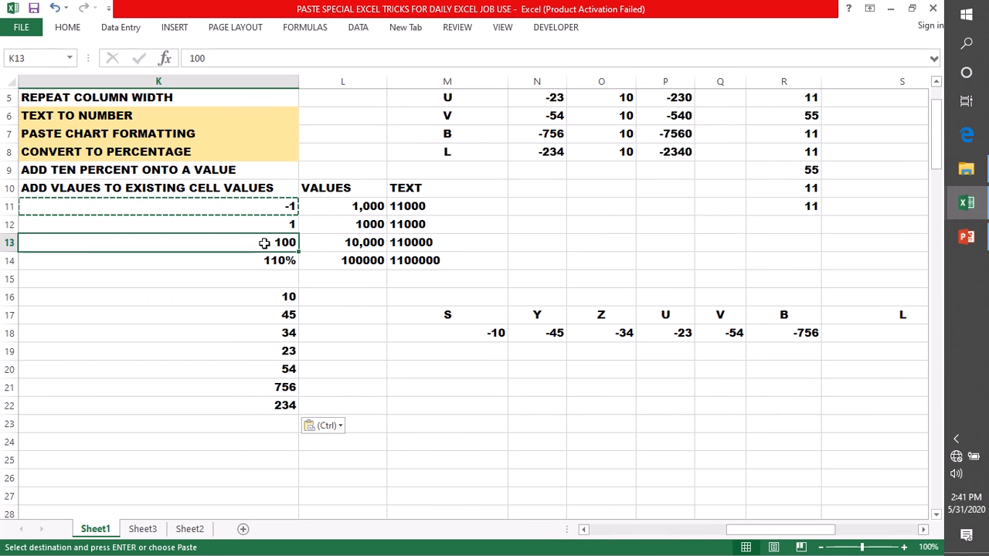
key("ctrl+c")
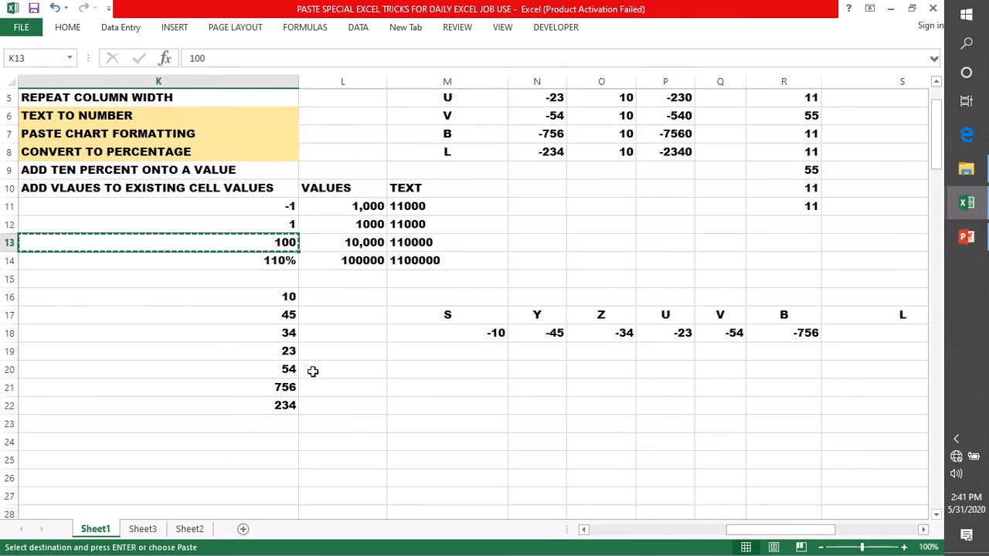
left_click_drag(271, 300, 274, 405)
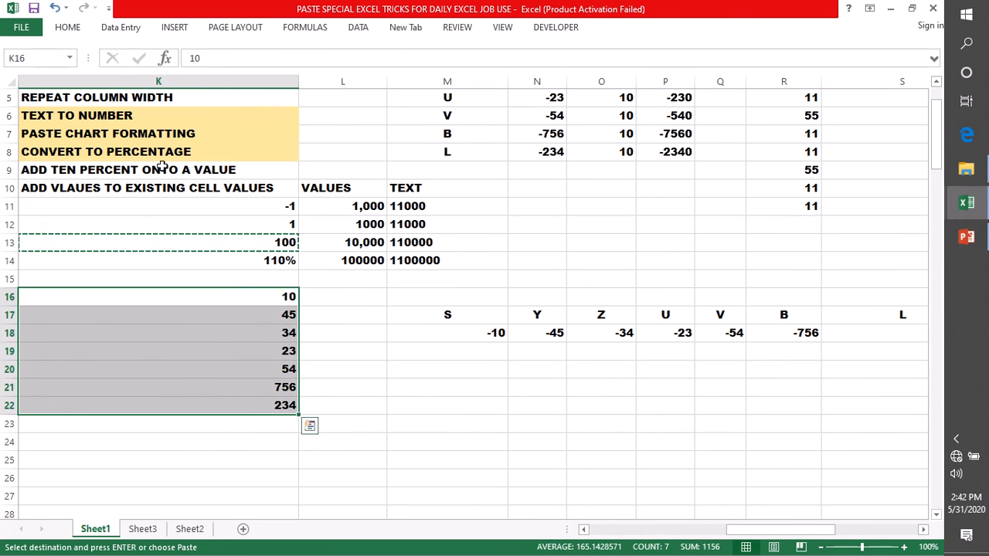
left_click(68, 28)
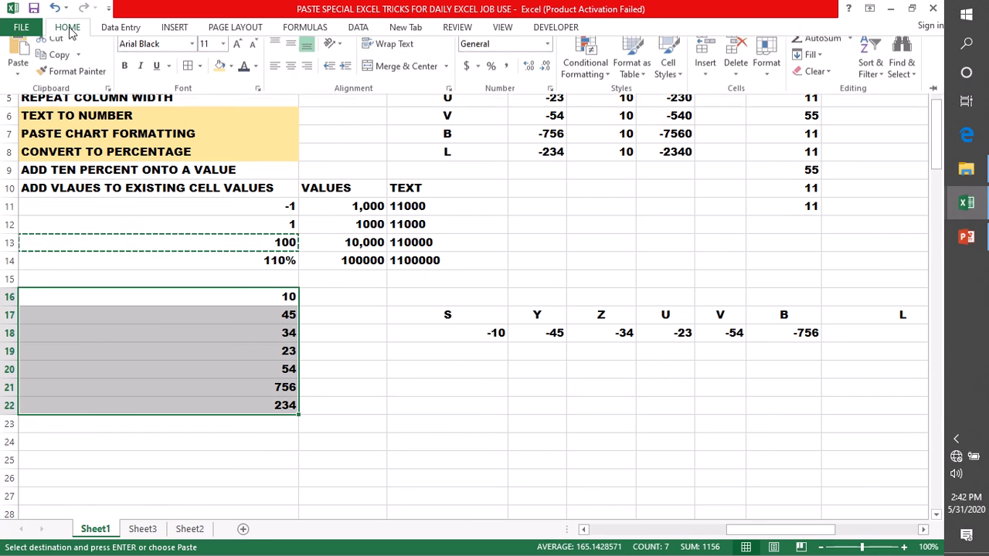
left_click(17, 85)
left_click(54, 237)
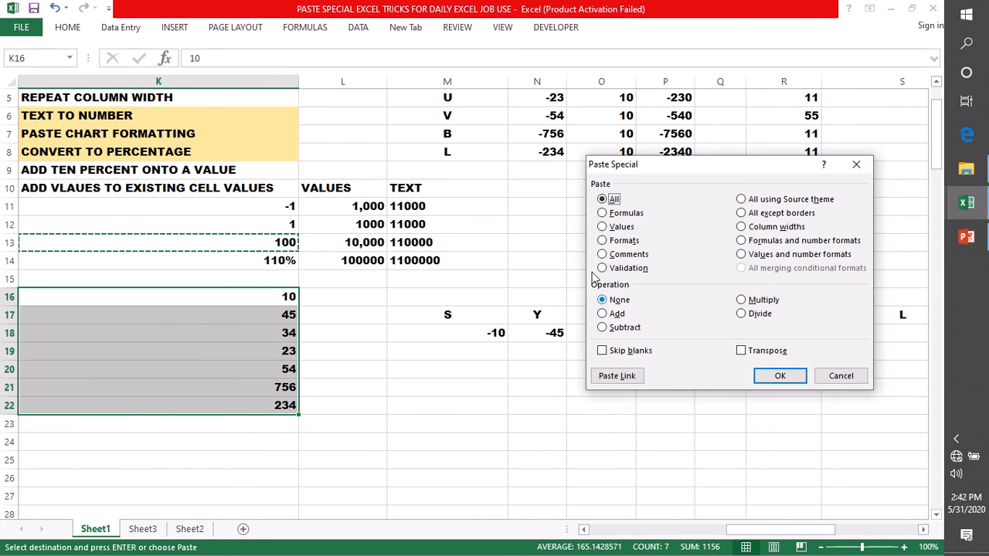
left_click(604, 227)
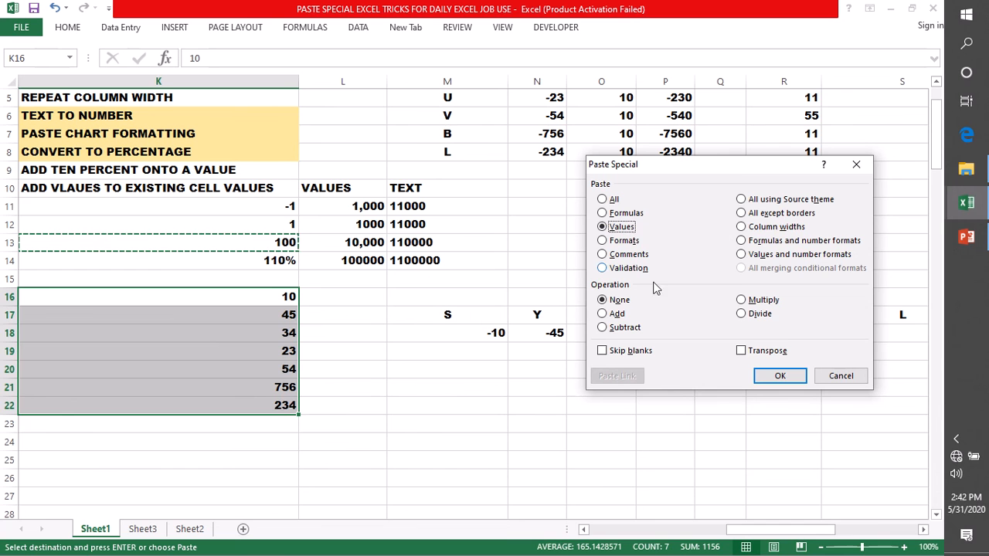
left_click(743, 315)
left_click(779, 376)
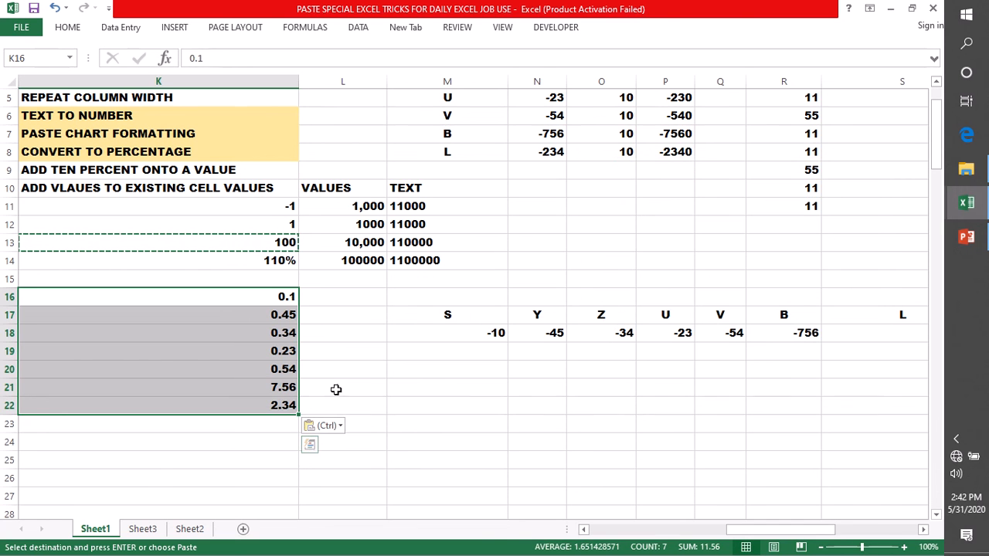
Apply the percent number format to the divided values in K16:K22
left_click(67, 27)
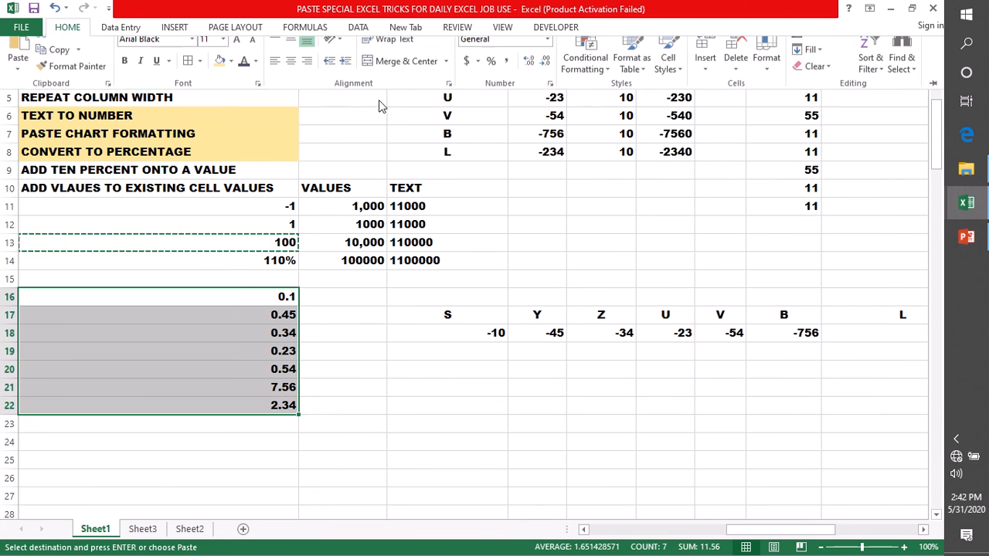
left_click(491, 75)
left_click(376, 429)
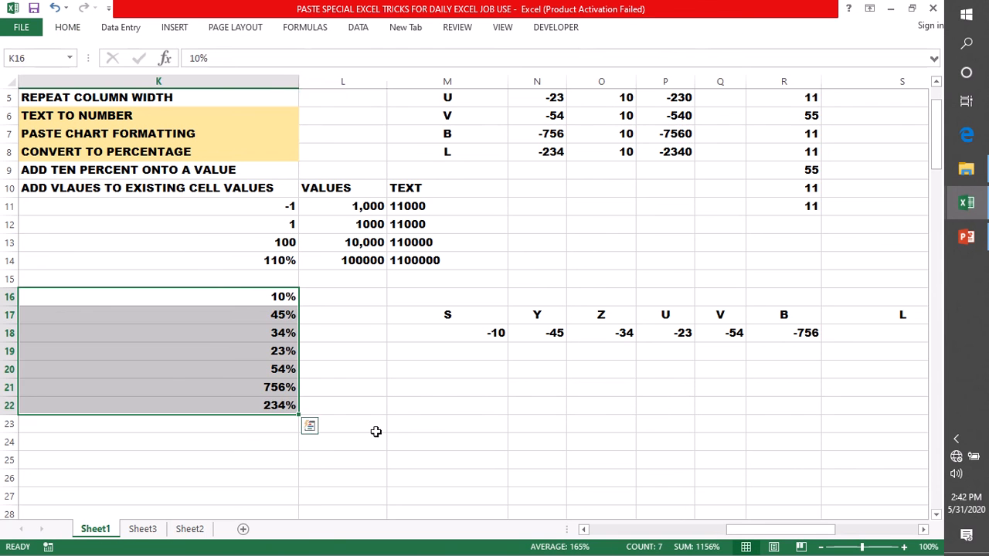
left_click_drag(279, 301, 286, 406)
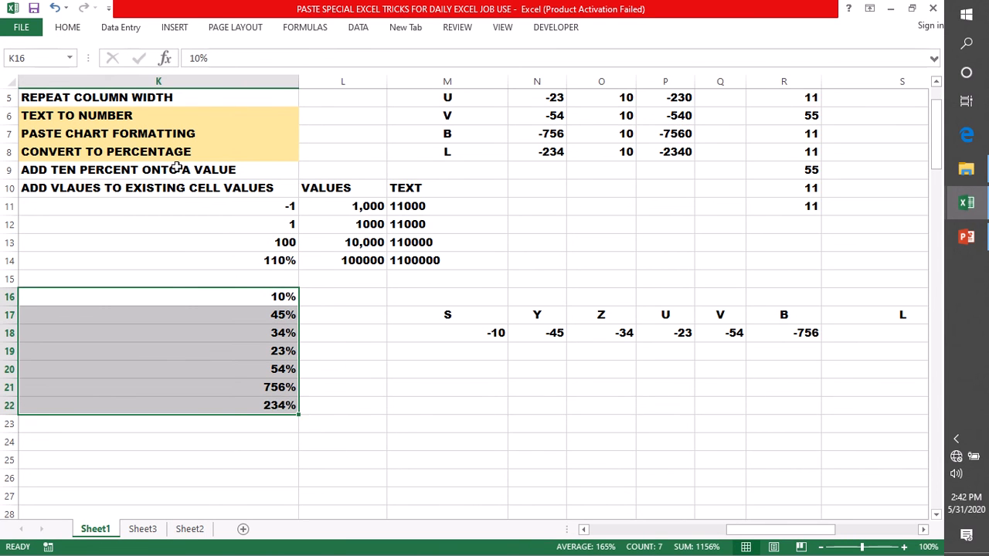
left_click(71, 156)
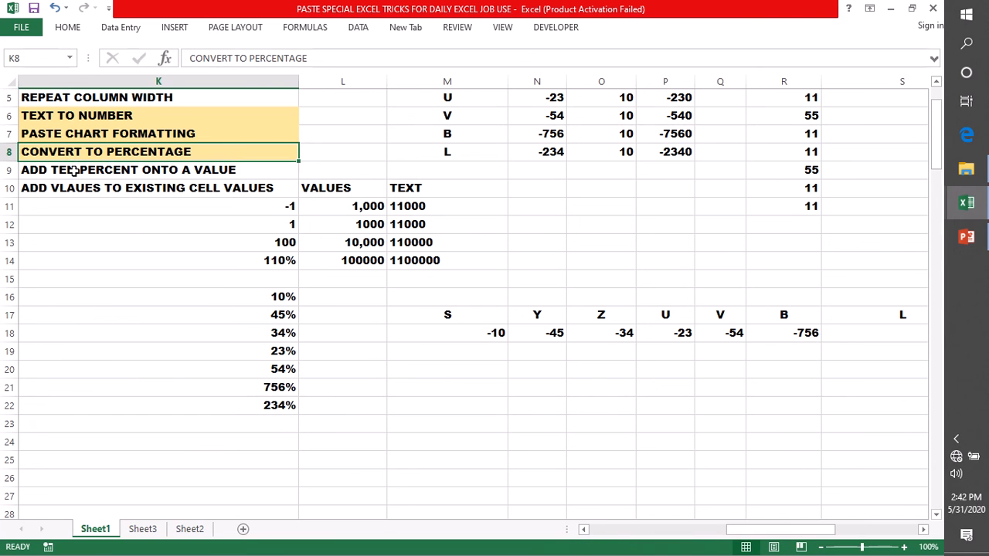
Copy the 110% value in K14 for the add ten percent trick
left_click(73, 171)
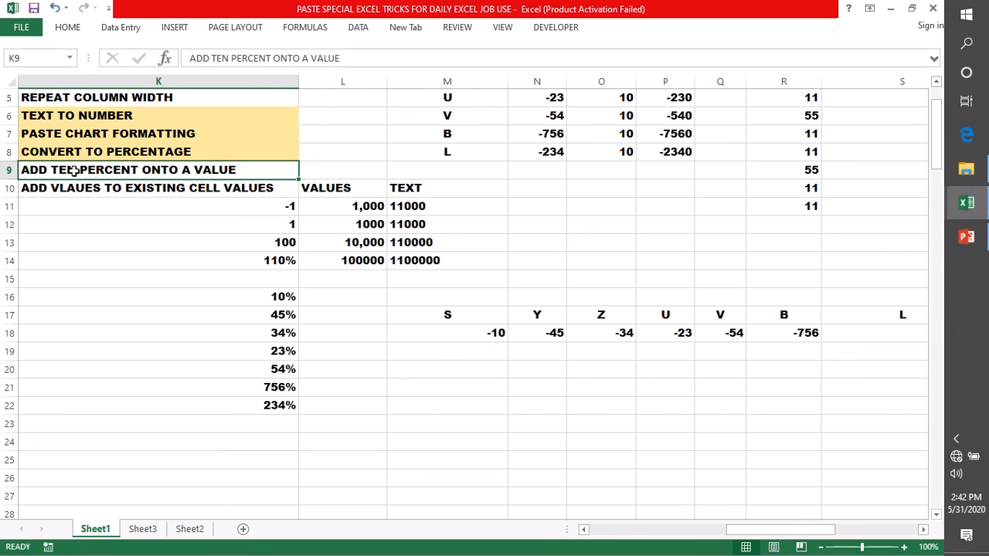
left_click(255, 259)
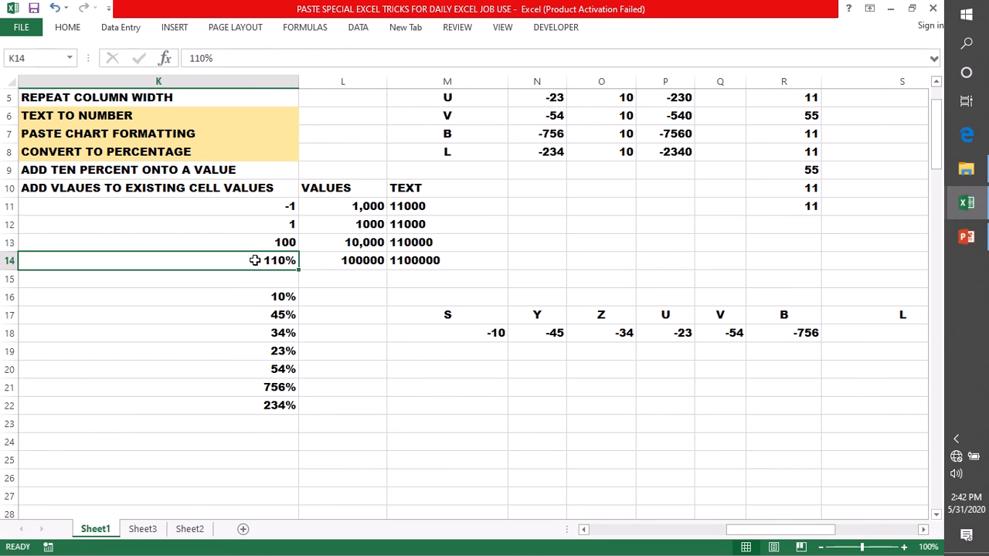
left_click(125, 171)
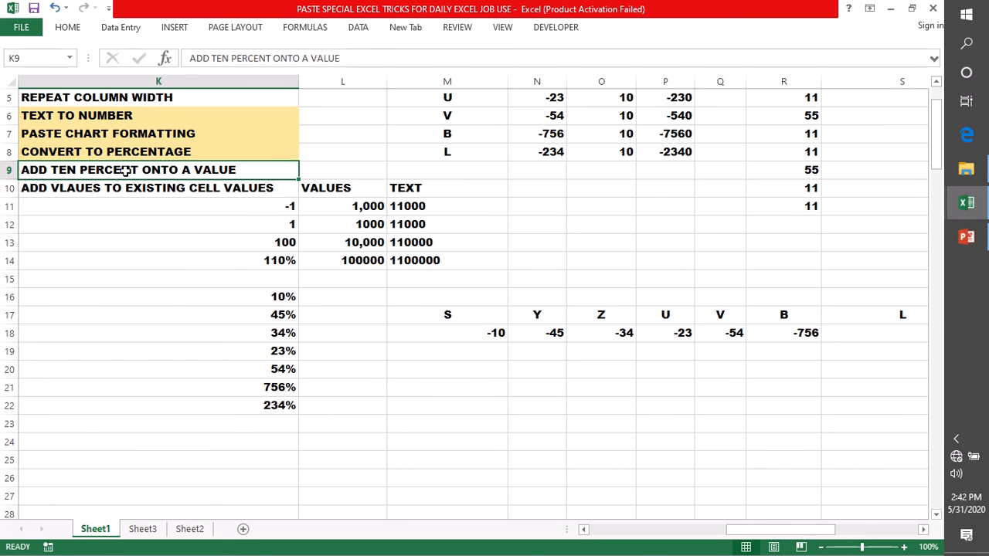
left_click(255, 265)
key("ctrl+c")
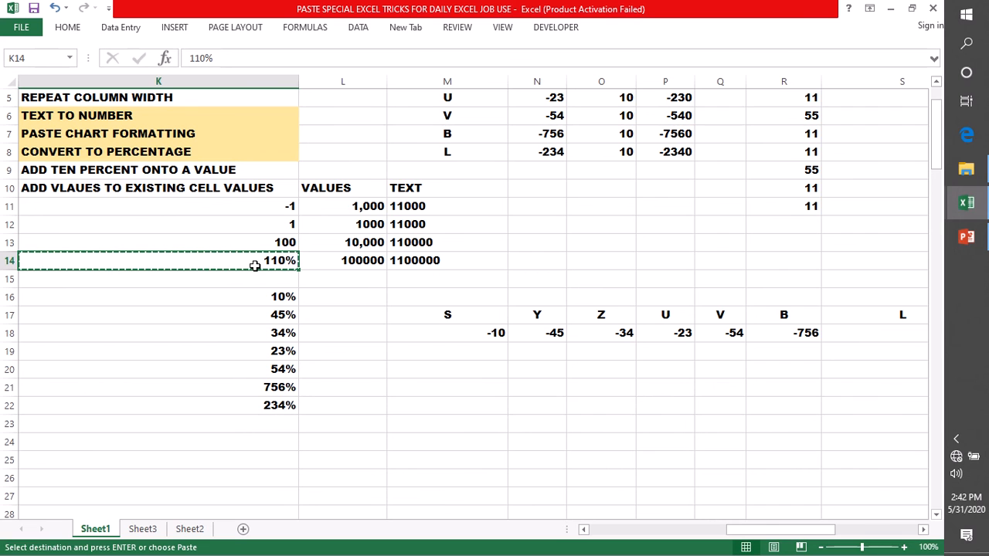
left_click(70, 28)
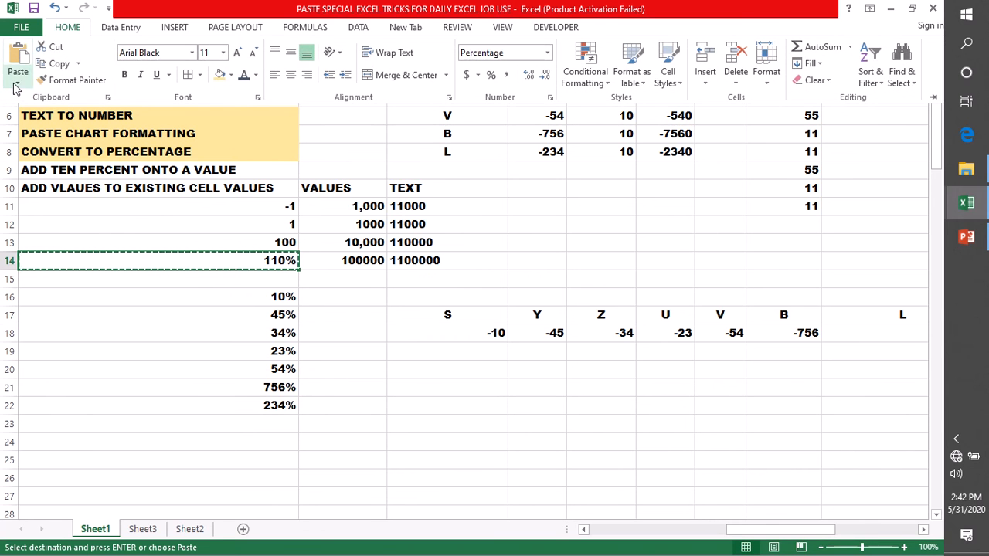
left_click(18, 77)
left_click(56, 238)
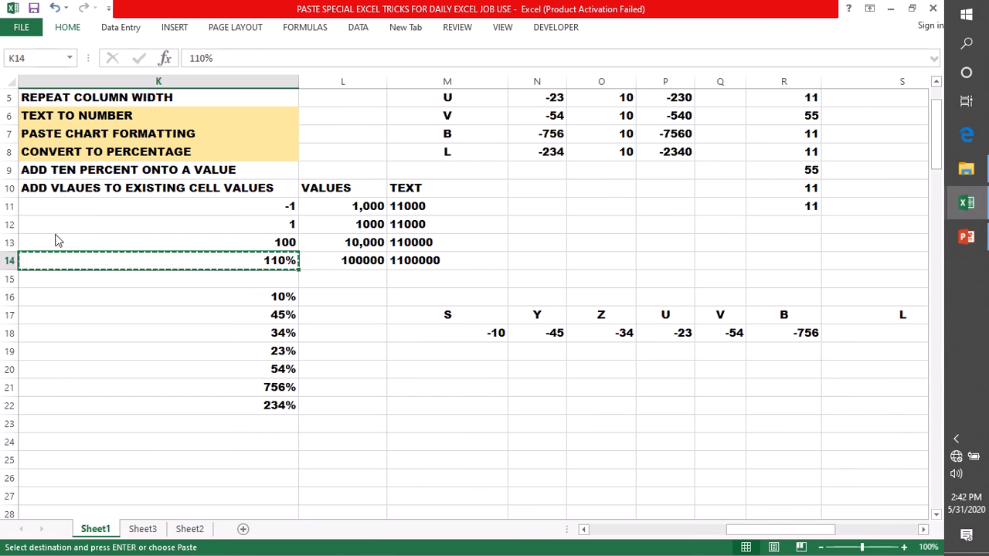
left_click(602, 227)
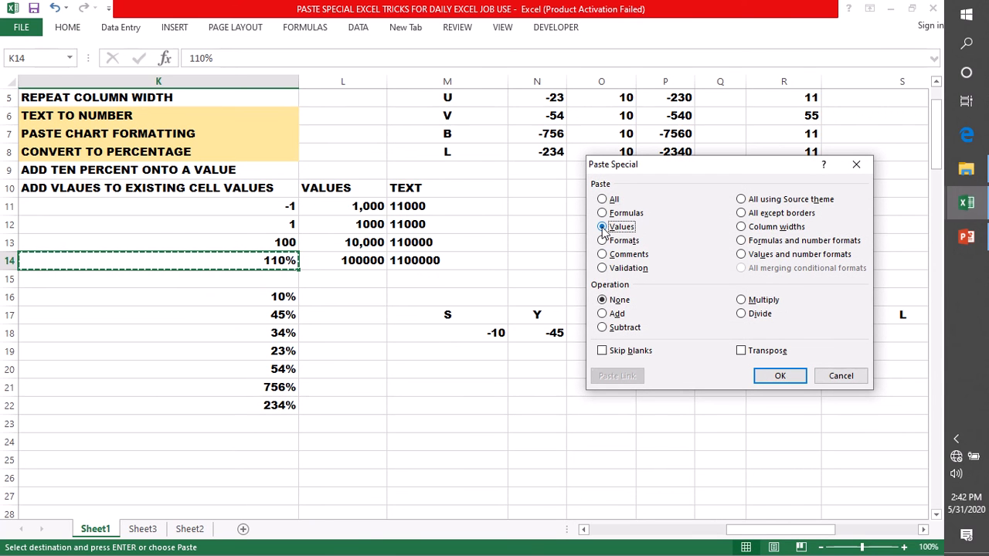
left_click(742, 301)
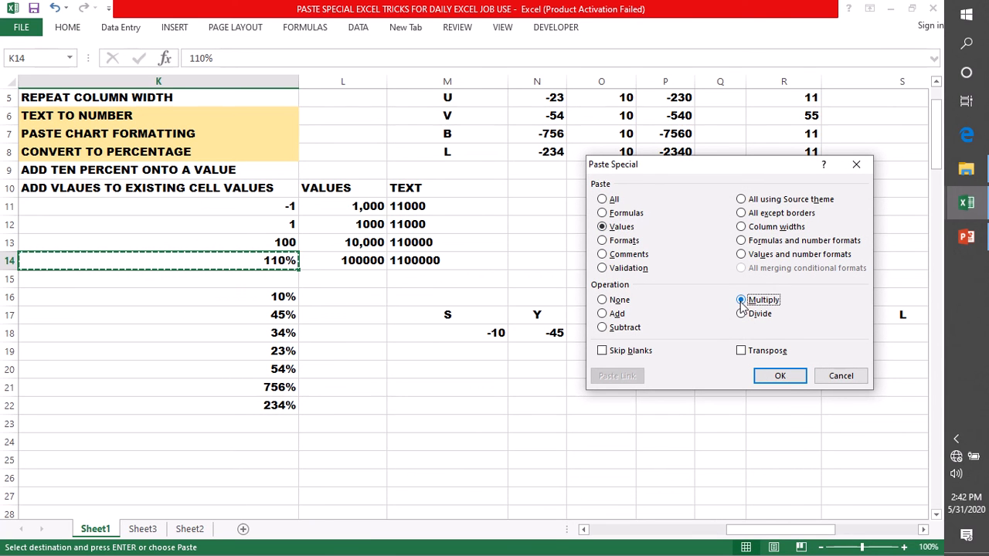
left_click(778, 377)
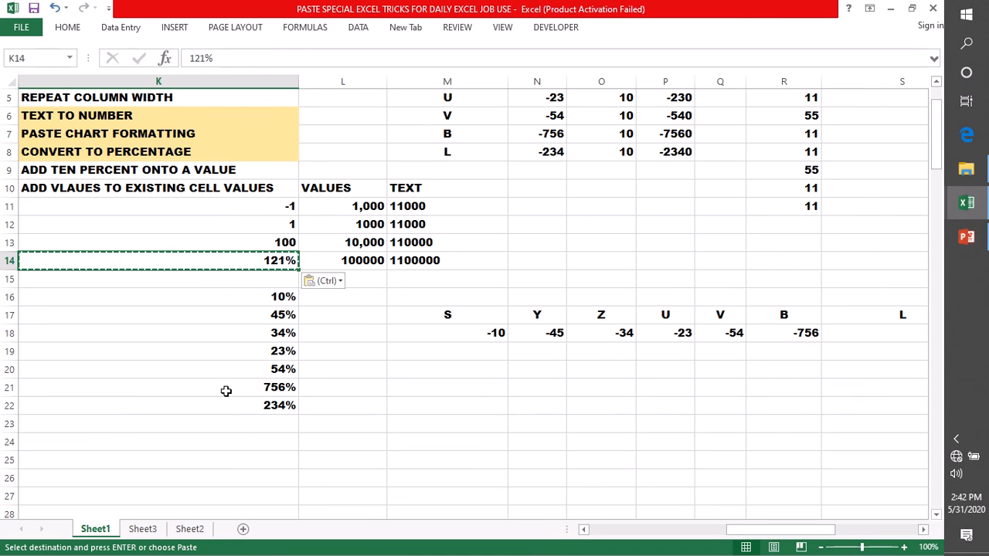
key("ctrl+z")
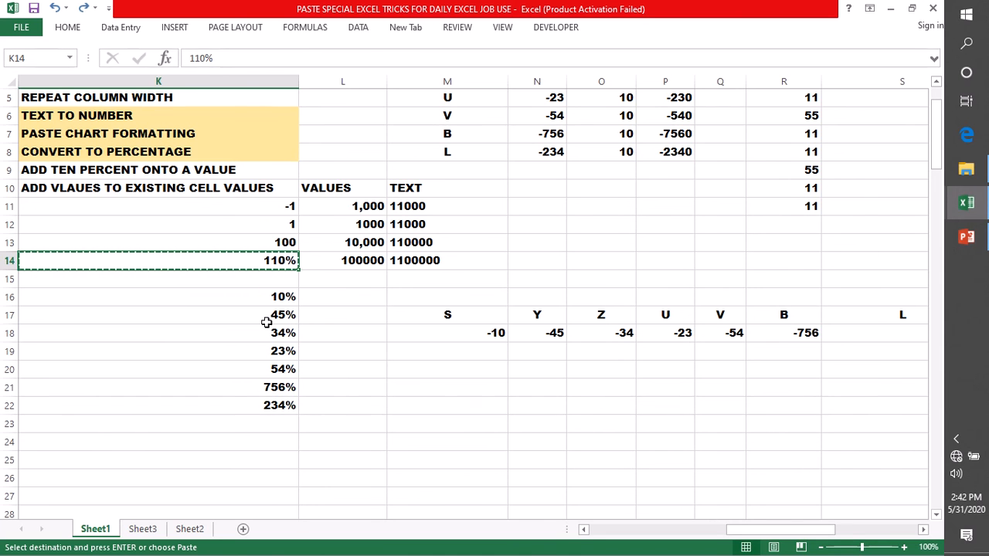
Increase K16:K22 by ten percent by pasting the copied 110% with Paste Special set to Values and Multiply, and save the workbook
left_click_drag(270, 296, 273, 404)
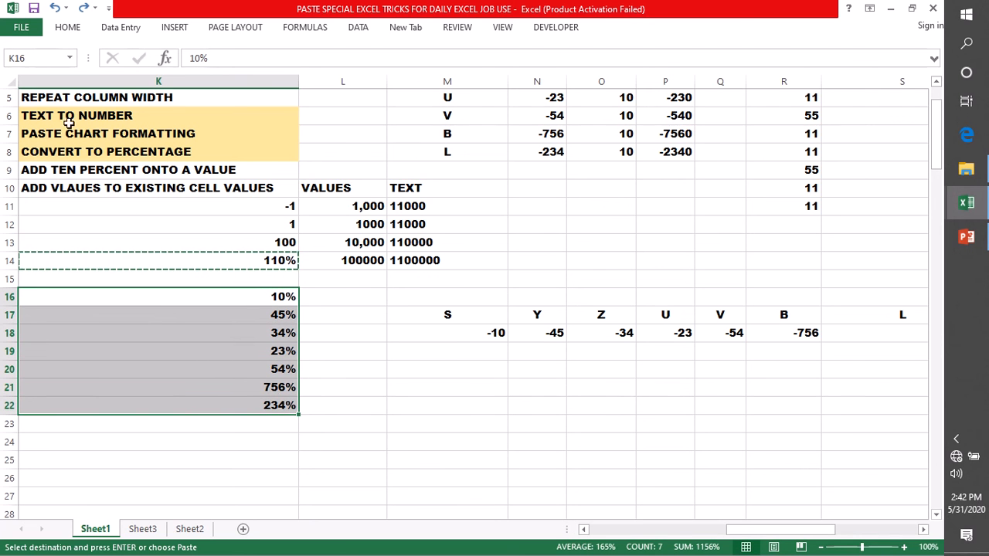
left_click(68, 30)
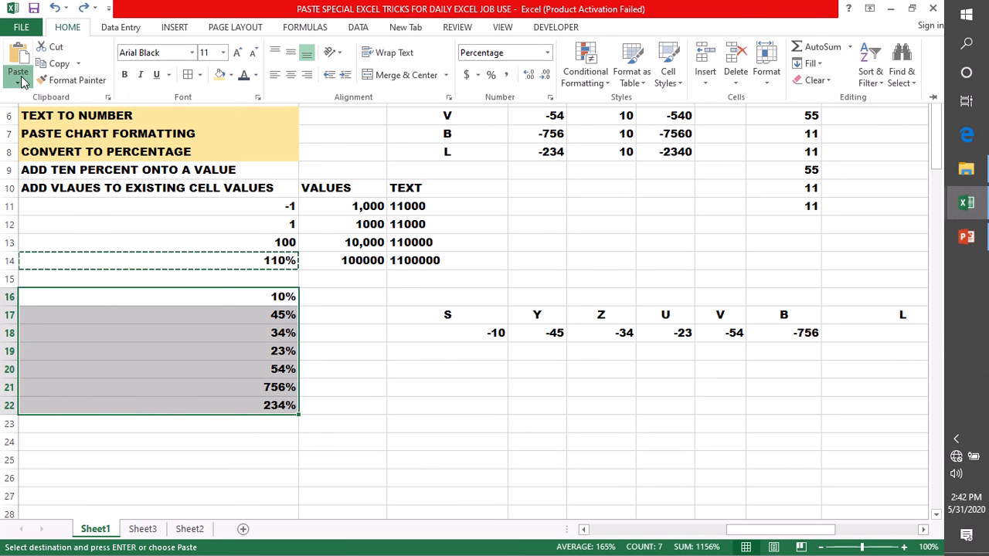
left_click(18, 81)
left_click(47, 238)
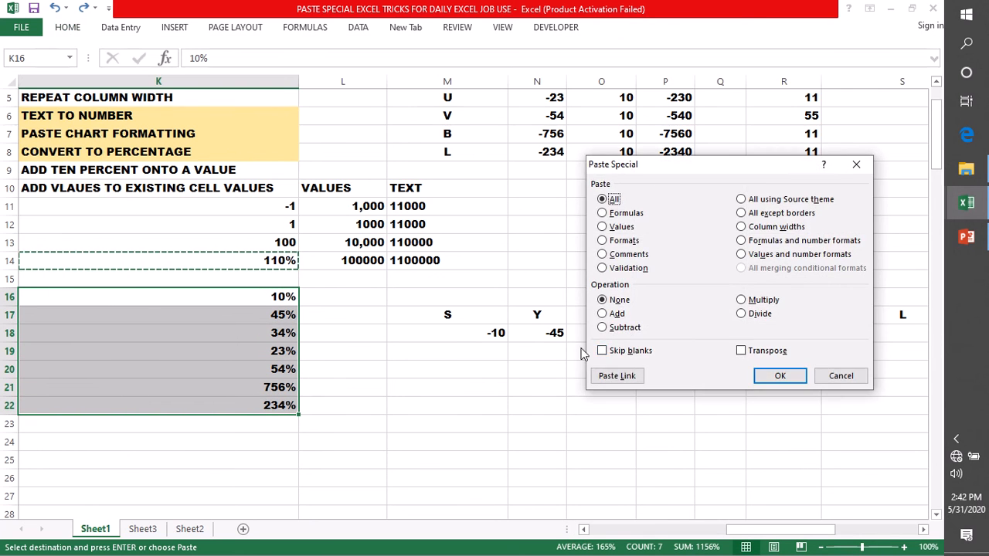
left_click(602, 226)
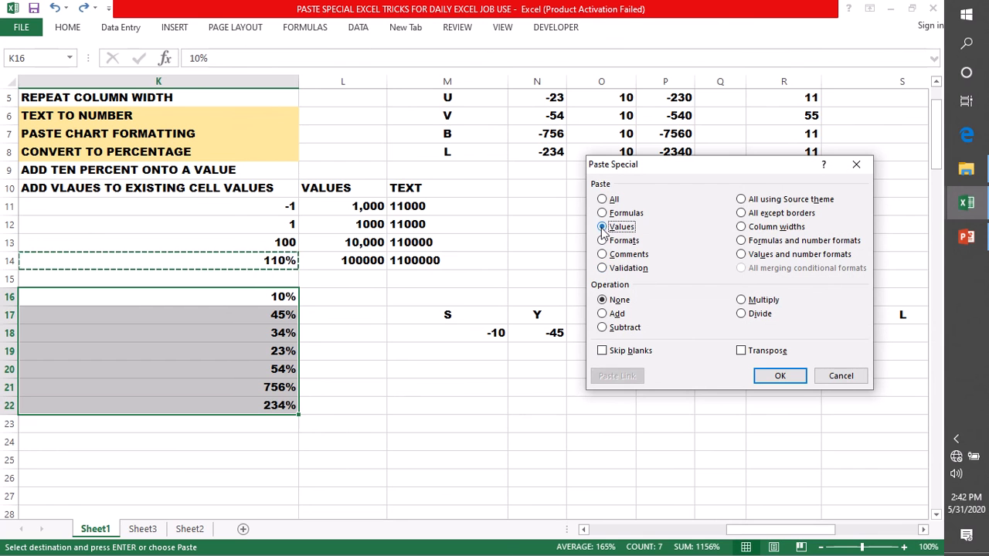
left_click(741, 300)
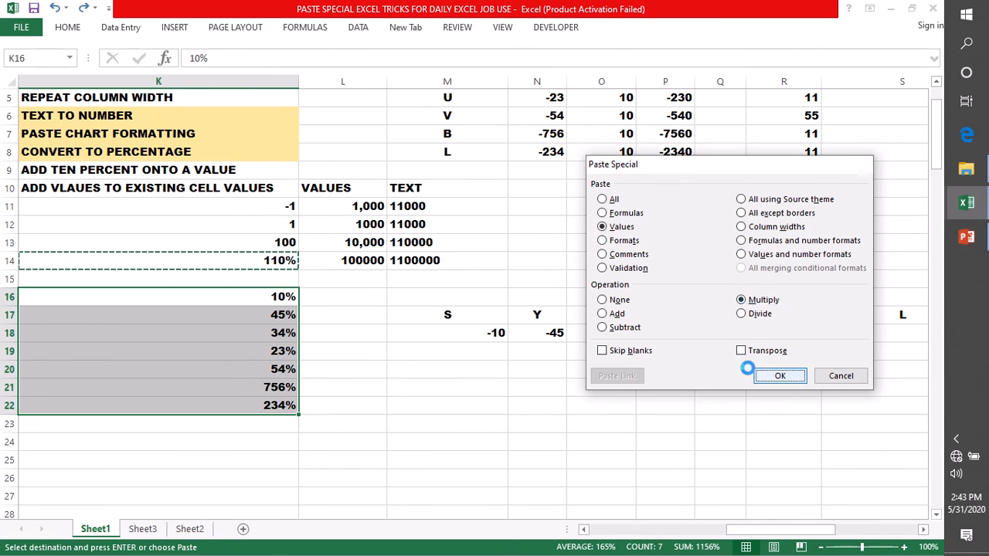
left_click(777, 376)
left_click(356, 345)
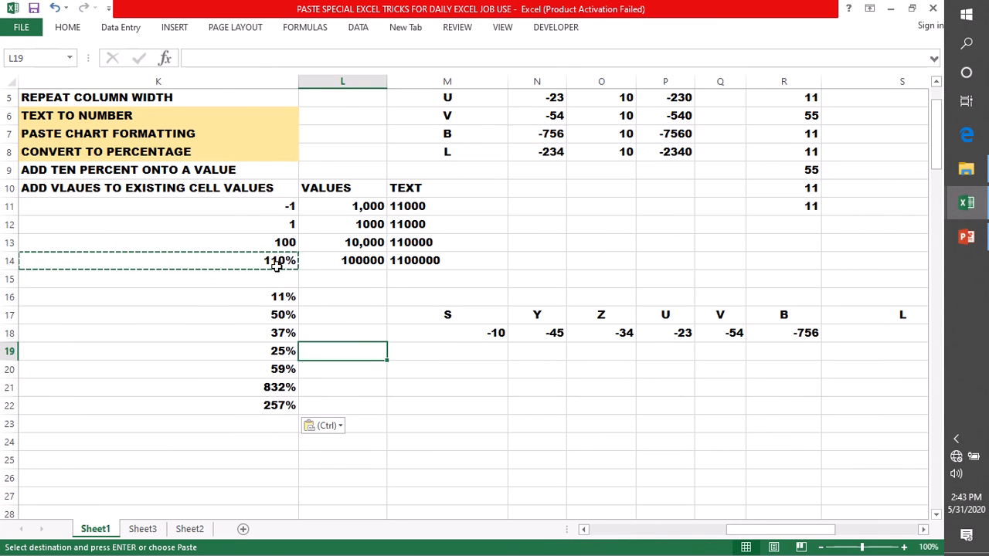
left_click(368, 411)
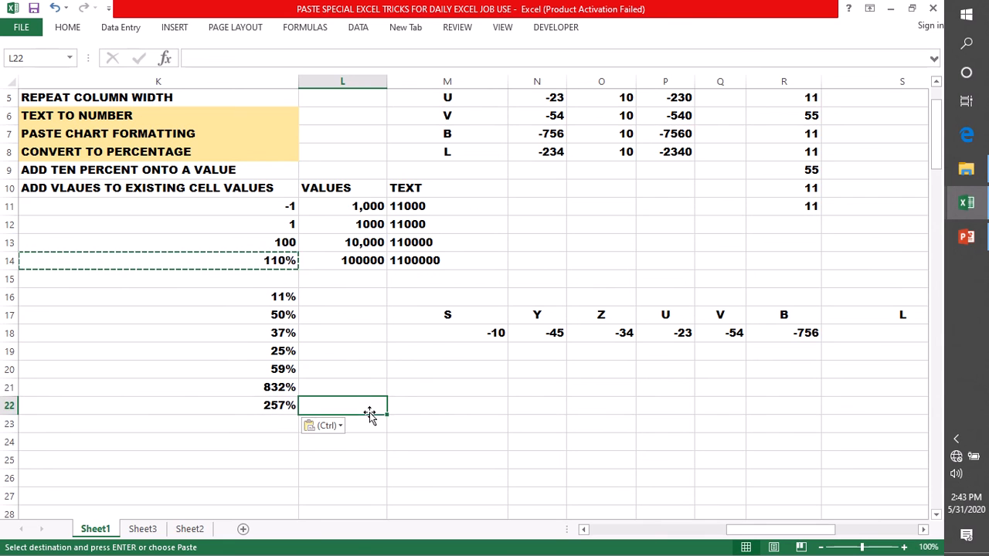
key("ctrl+s")
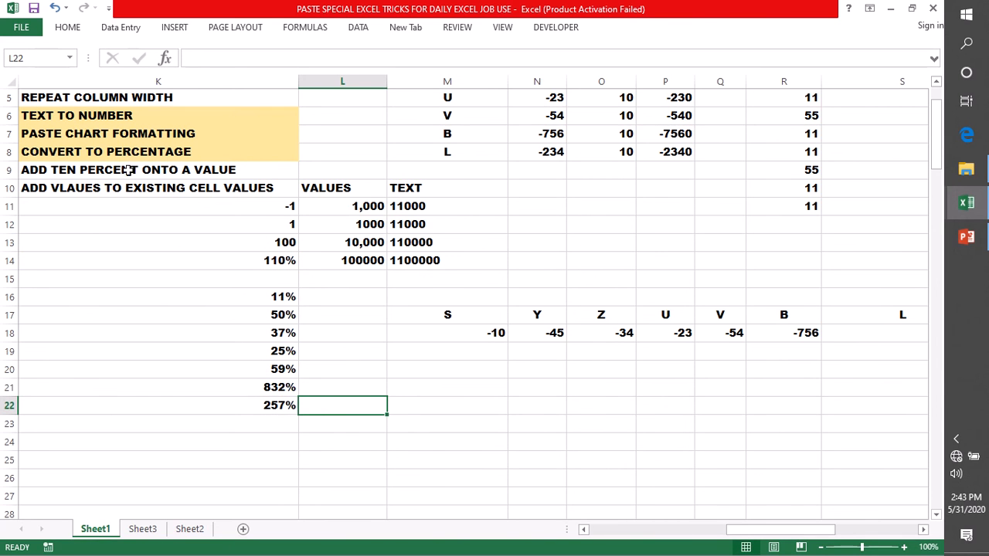
left_click(111, 189)
scroll(424, 297, "up", 1)
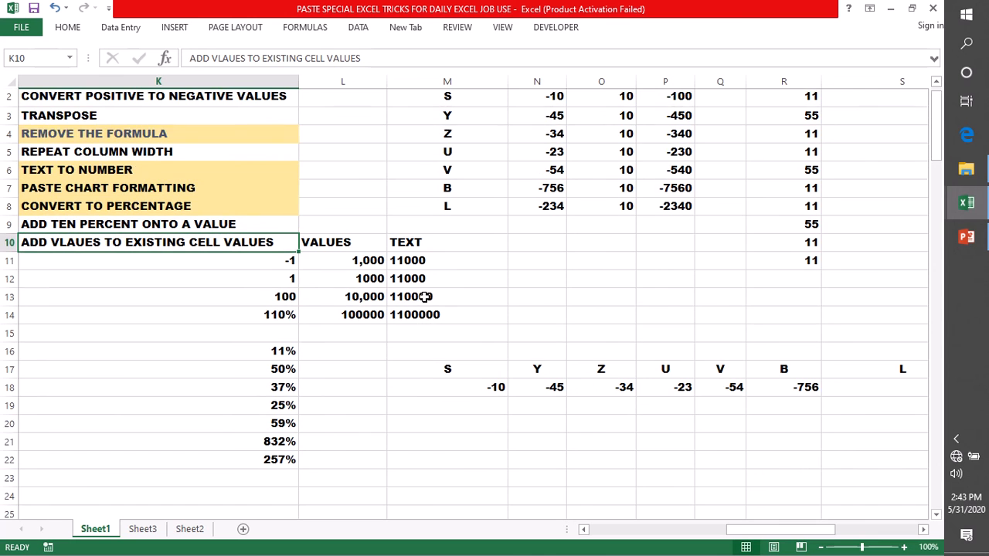
scroll(424, 297, "up", 1)
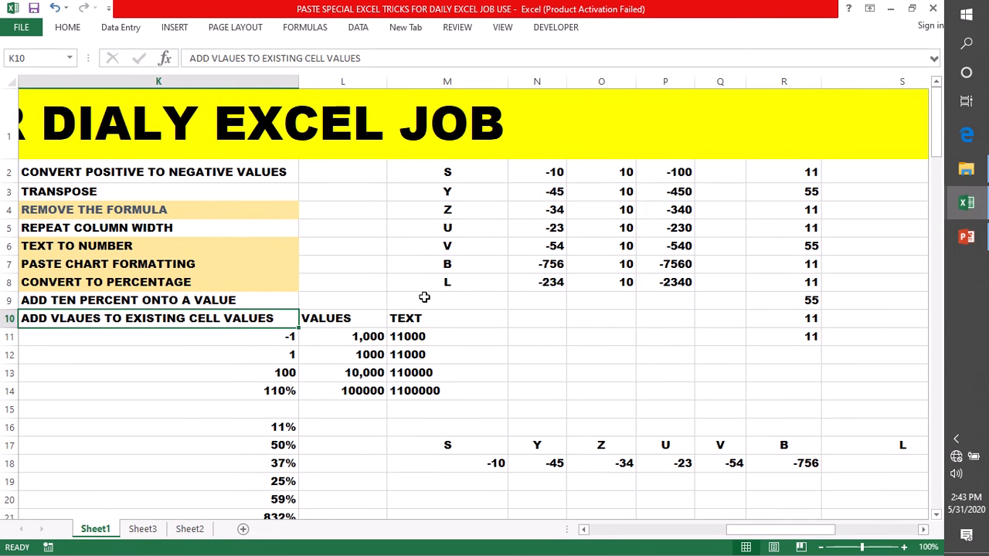
scroll(424, 297, "down", 5)
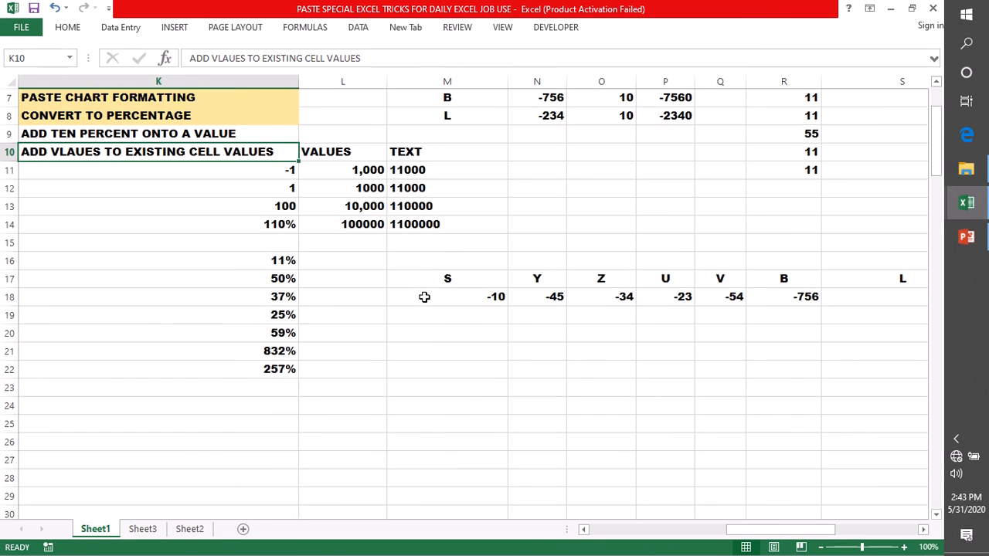
Examine the formulas in R2 and S2 and the values in the range R2:S11
scroll(424, 297, "up", 4)
scroll(423, 296, "up", 1)
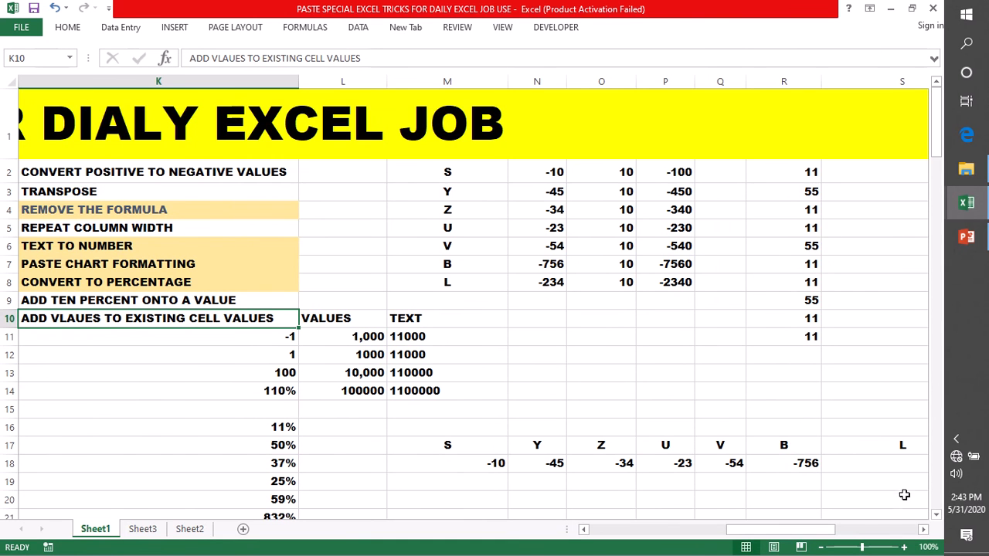
left_click_drag(824, 539, 881, 538)
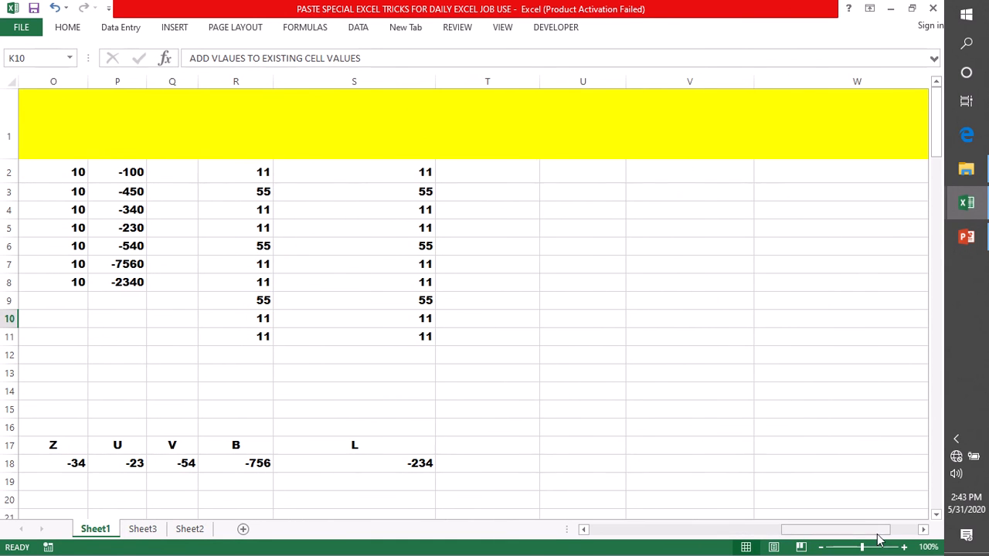
left_click(251, 176)
left_click_drag(250, 176, 390, 336)
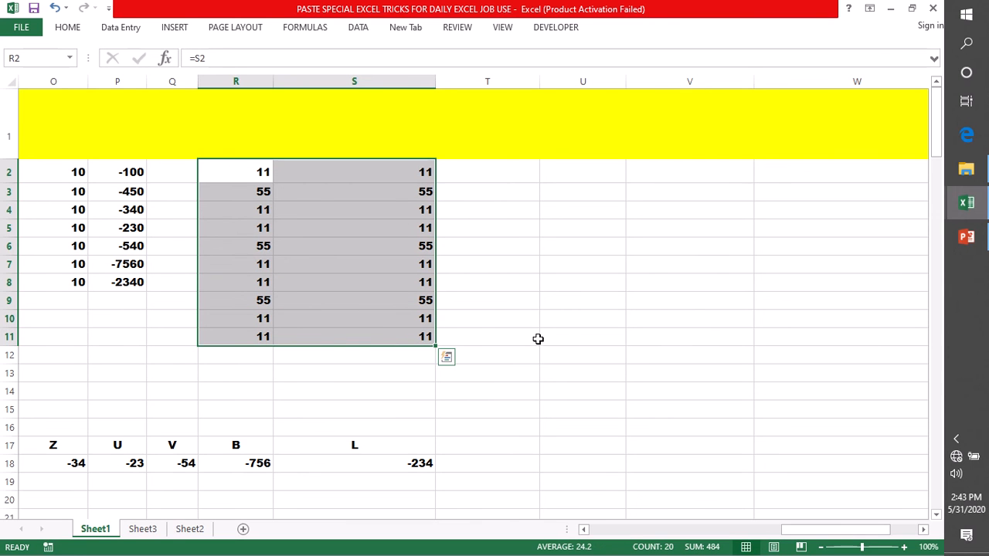
left_click(256, 175)
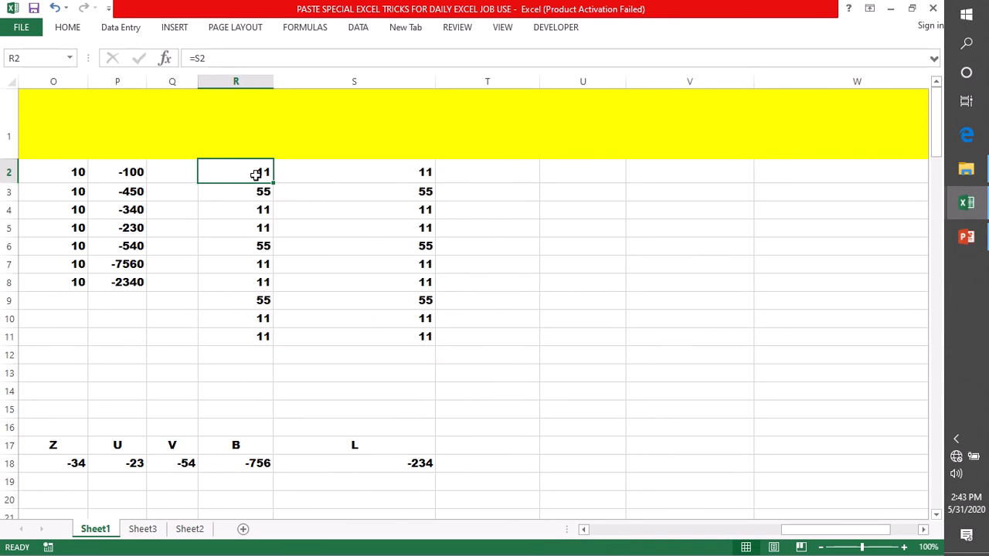
left_click(405, 176)
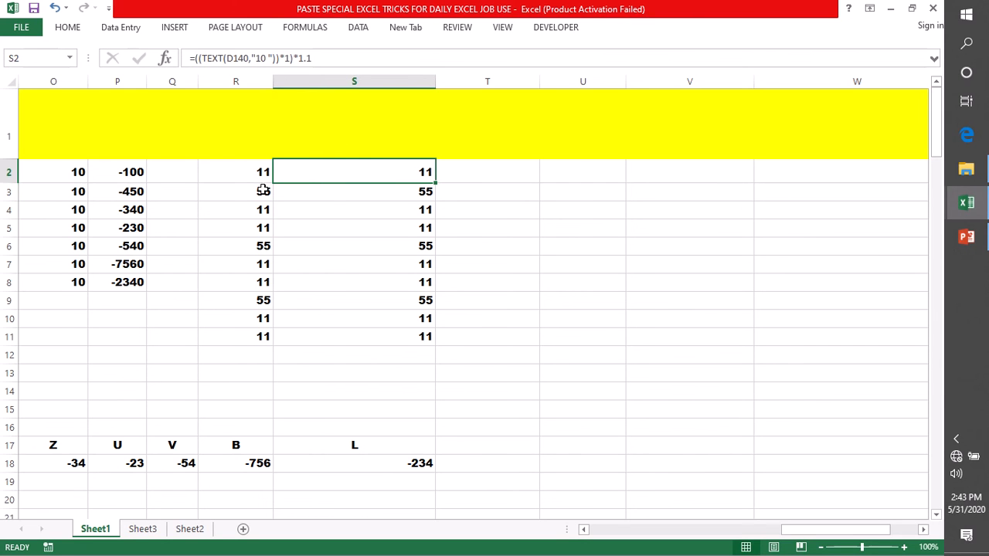
left_click(261, 178)
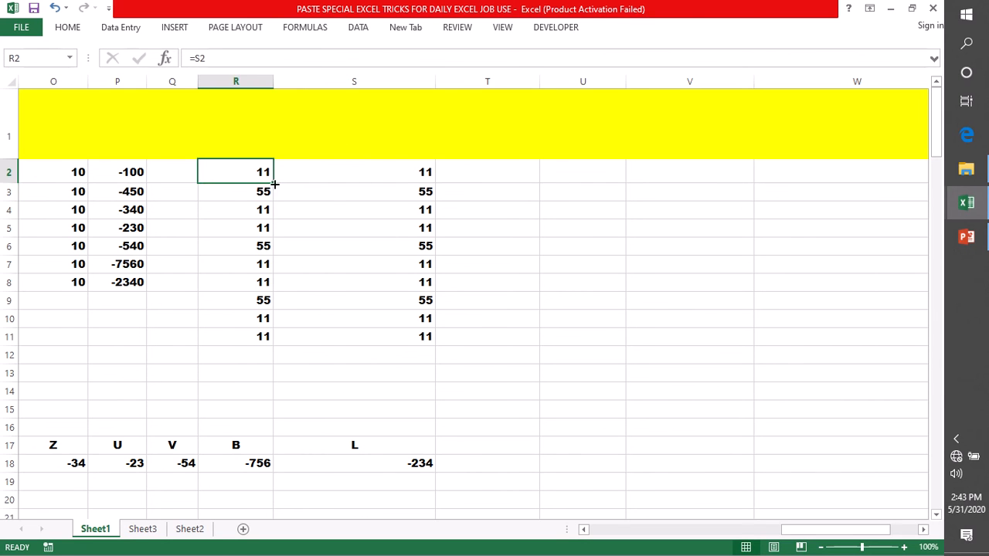
Try to make R2:R11 uniform by filling R2 down the column and copying it into R3
left_click_drag(274, 185, 275, 345)
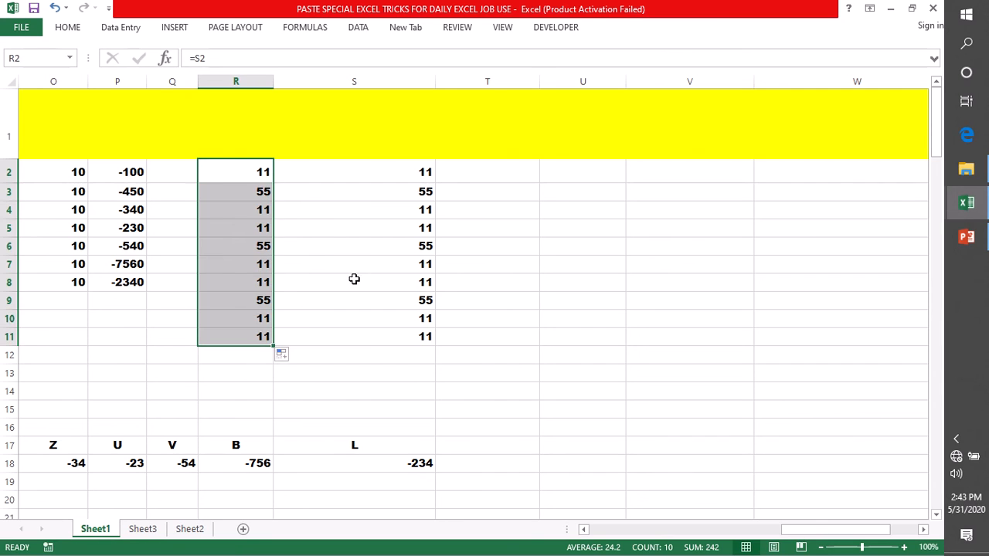
left_click(247, 166)
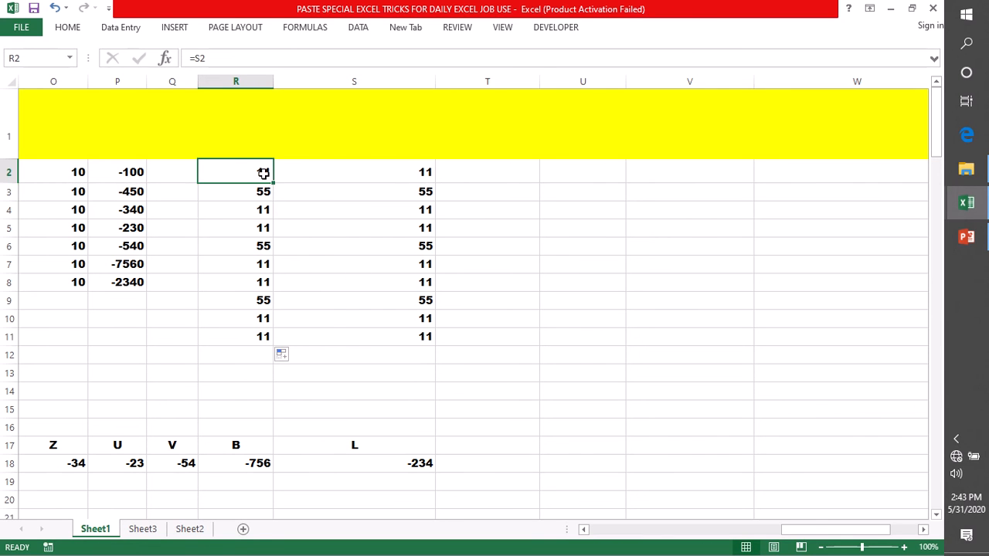
key("ctrl+c")
left_click(263, 192)
key("ctrl+v")
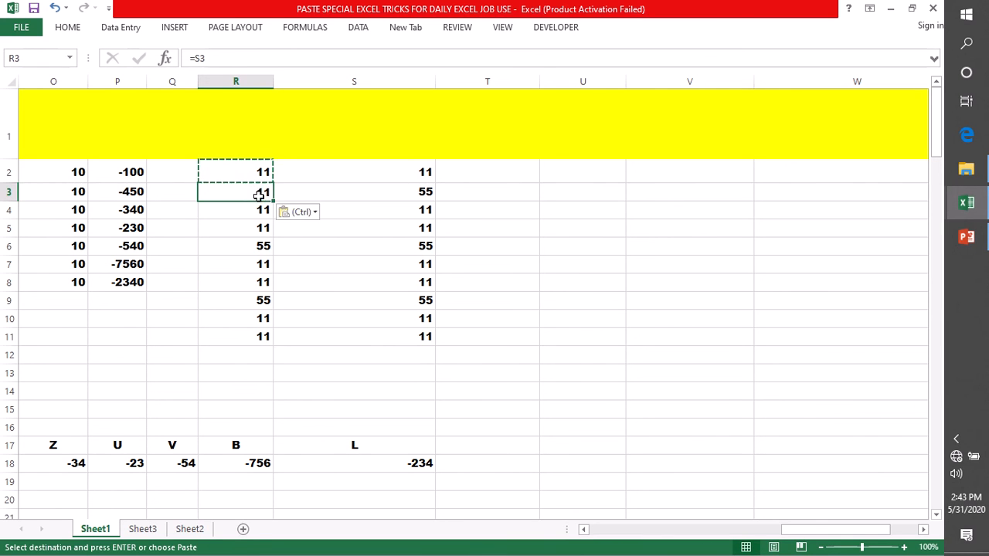
Fill the formula in S2 down through S11
left_click(354, 175)
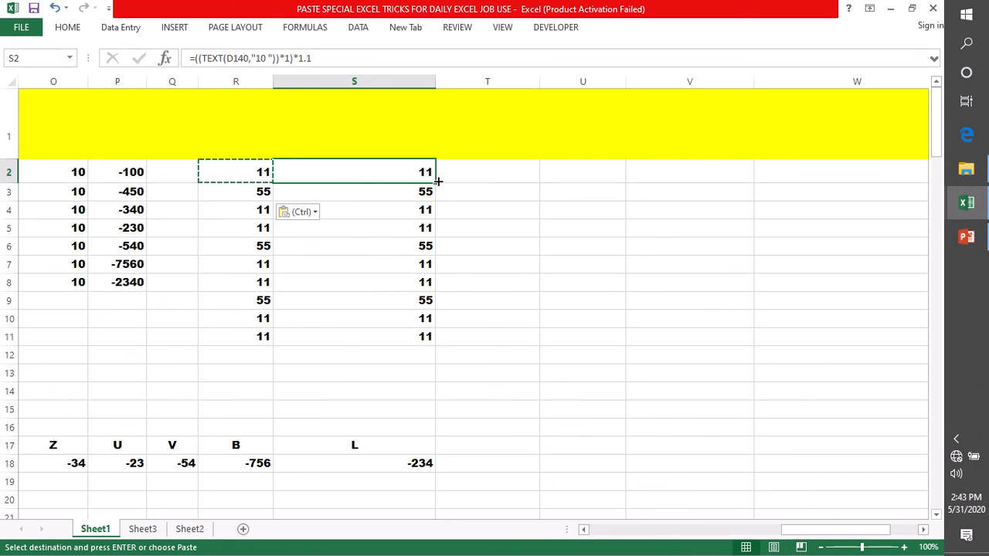
left_click_drag(436, 186, 436, 341)
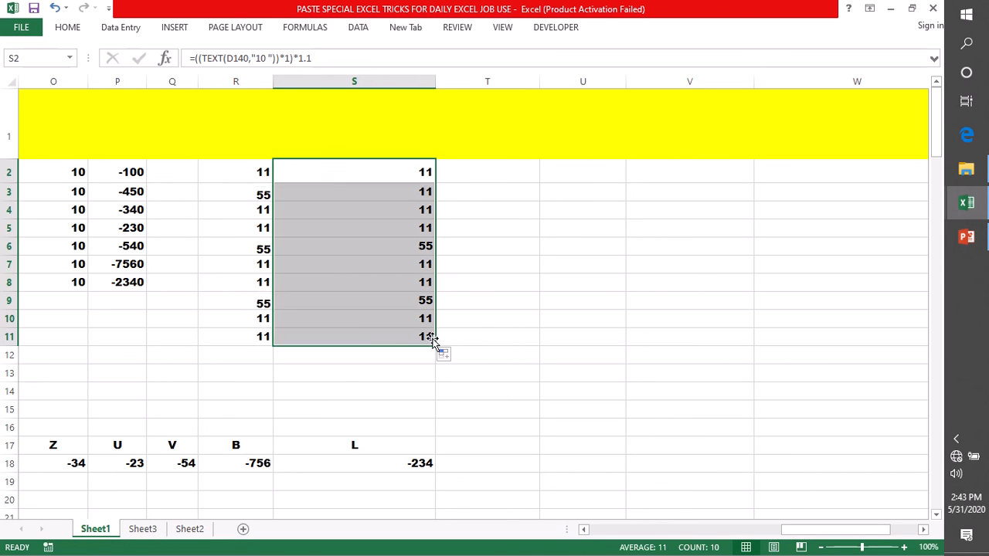
left_click(499, 264)
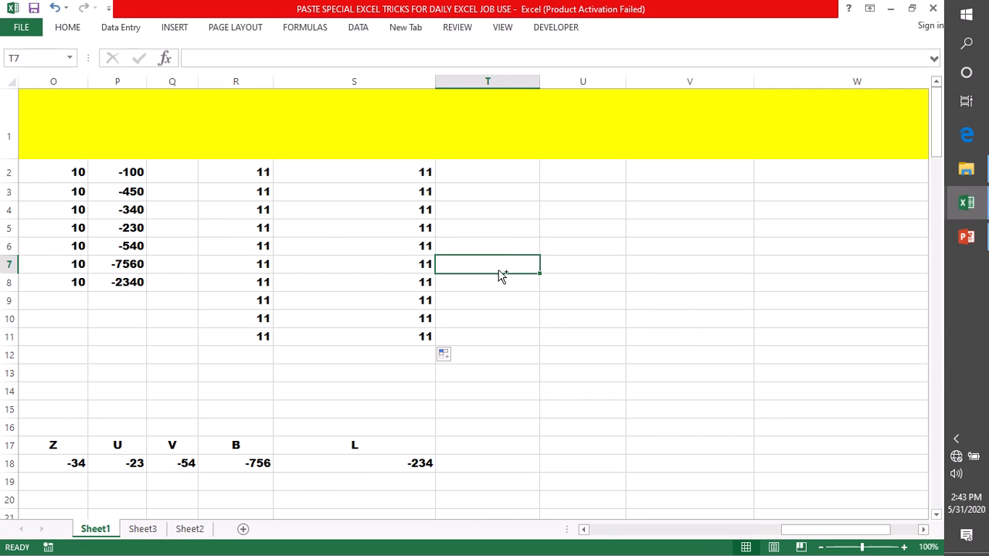
Replace the formulas in R2:R11 with the constant 55 in every cell
left_click_drag(265, 169, 263, 337)
key("Delete")
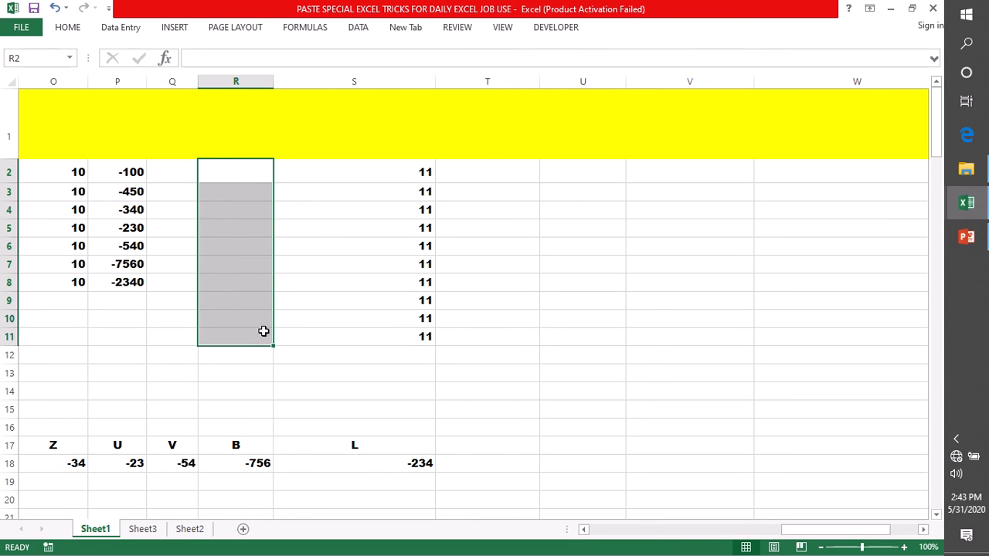
double_click(238, 169)
type("55")
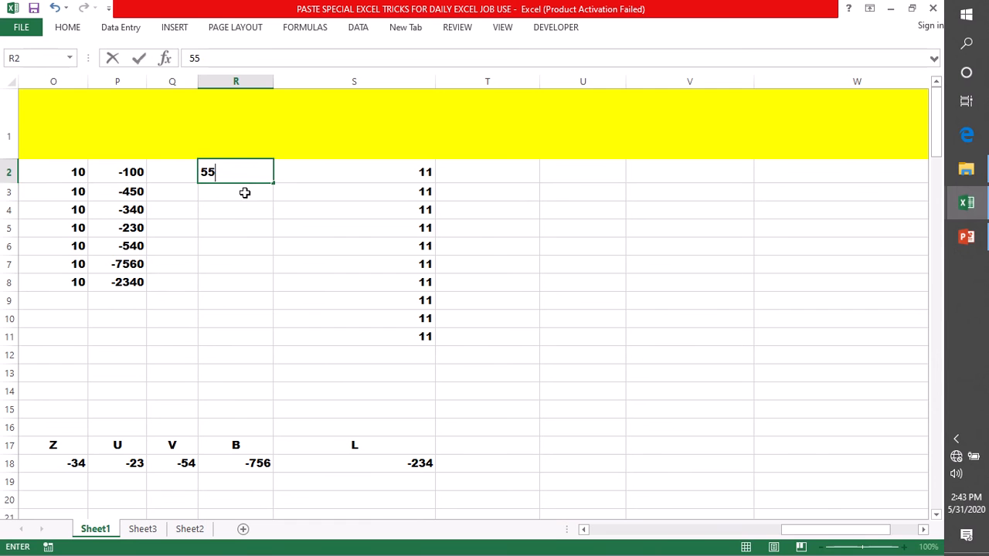
key("Return")
double_click(244, 193)
type("55")
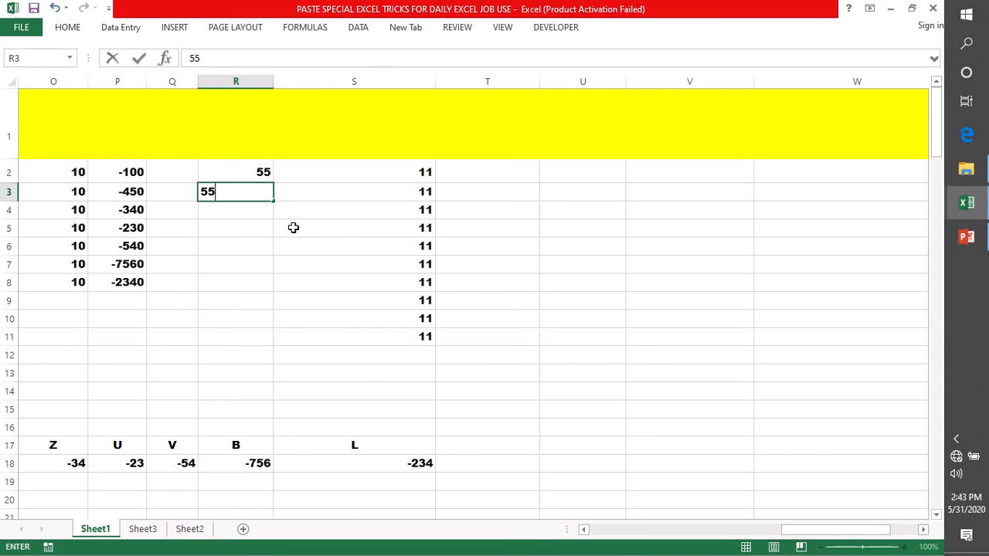
left_click(294, 227)
left_click_drag(262, 170, 274, 341)
left_click(584, 249)
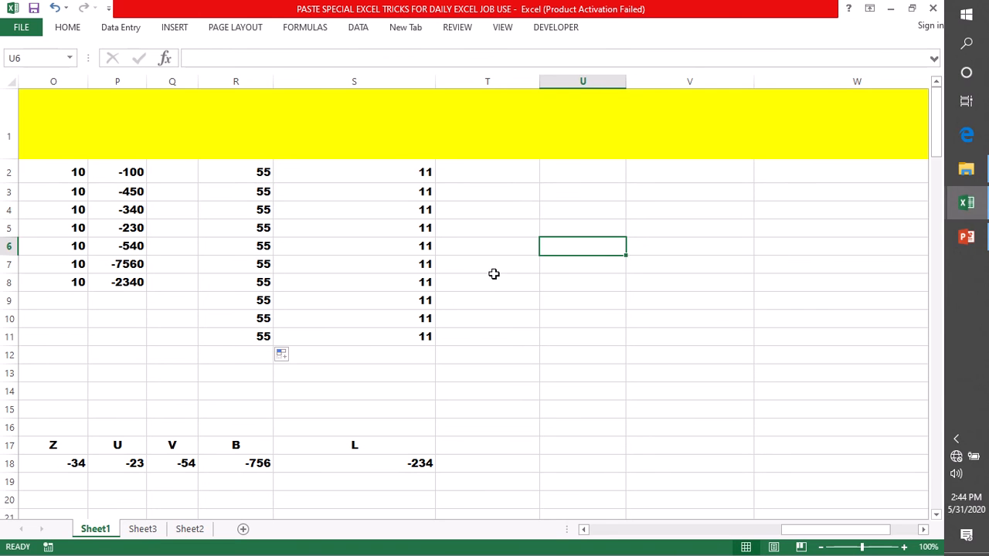
Copy the values in S2:S11 for the add values to existing cells trick
left_click(290, 174)
left_click(245, 175)
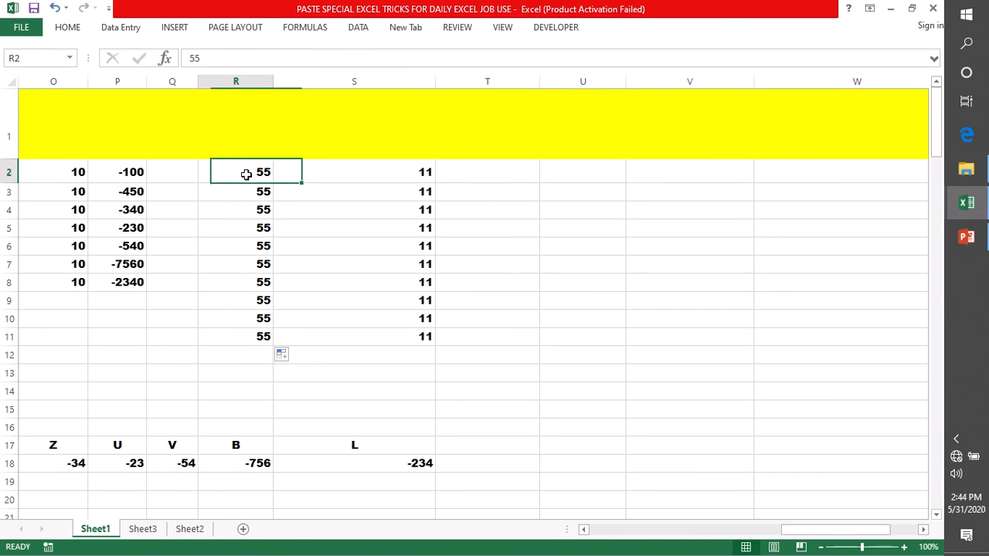
left_click(359, 168)
left_click(256, 169)
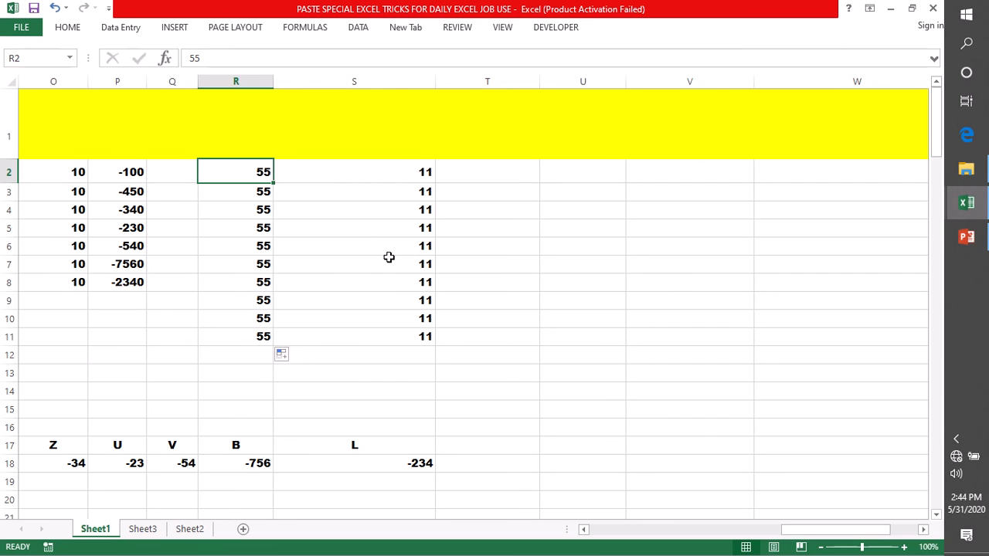
left_click(346, 170)
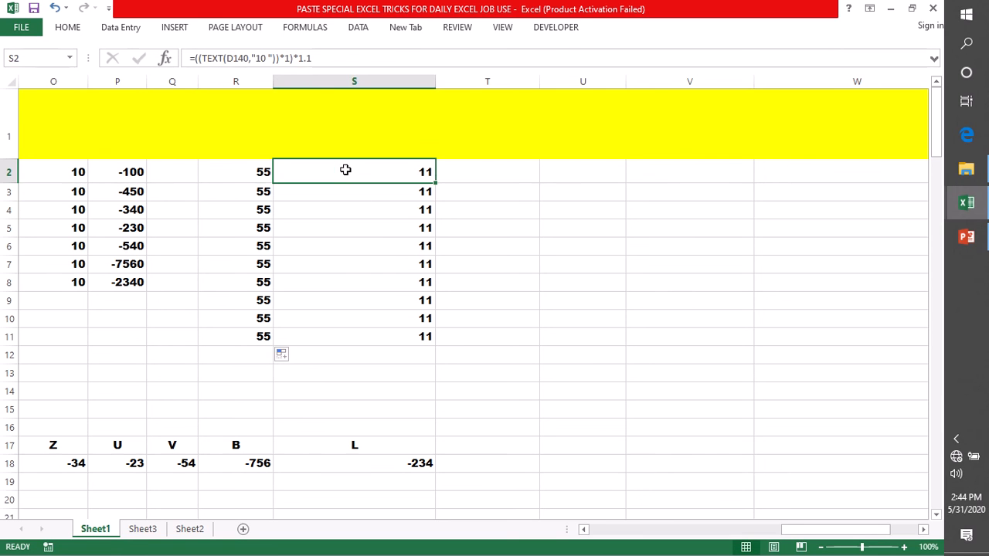
left_click_drag(345, 170, 360, 337)
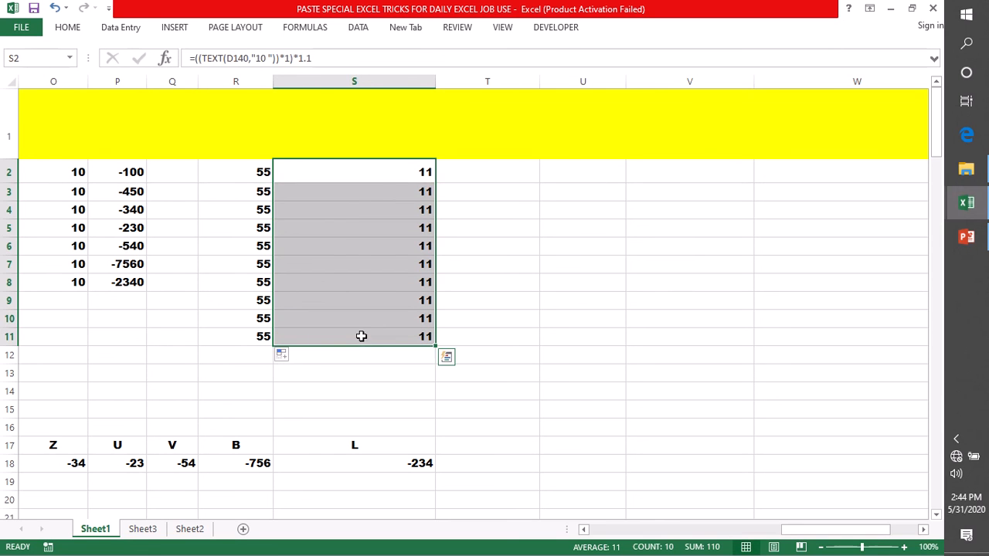
key("ctrl+c")
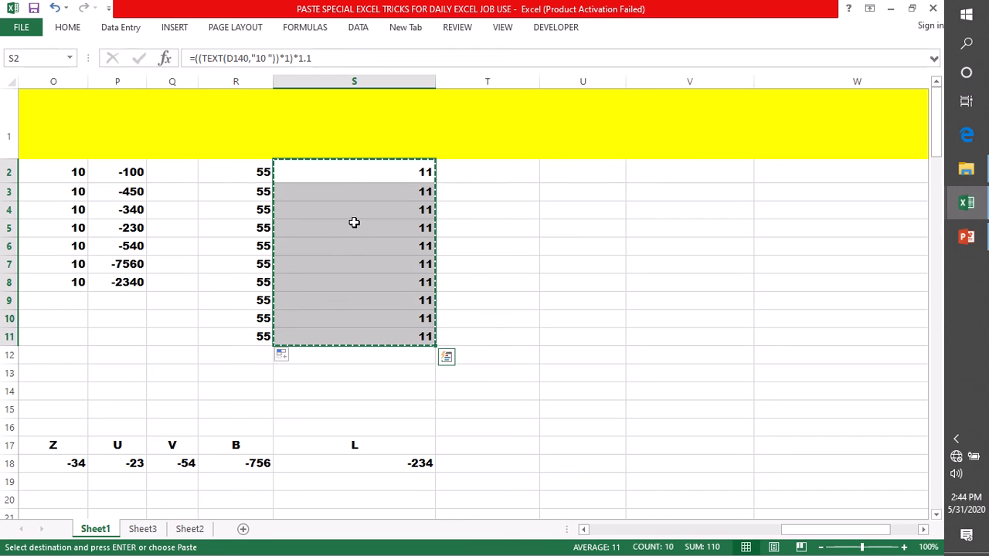
Add the copied S2:S11 onto R2:R11 using Paste Special with All and Add, and end copy mode
left_click_drag(232, 171, 259, 331)
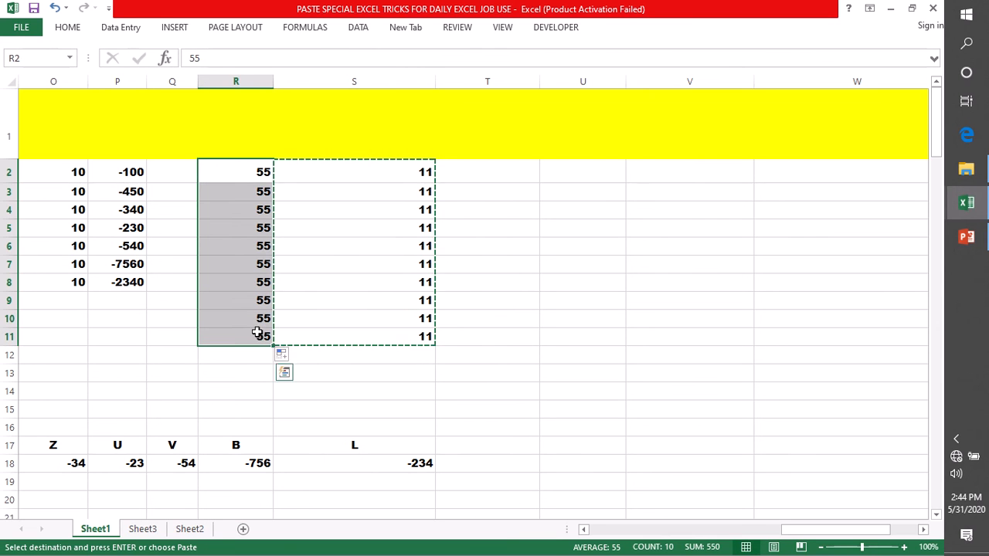
left_click(67, 29)
left_click(15, 85)
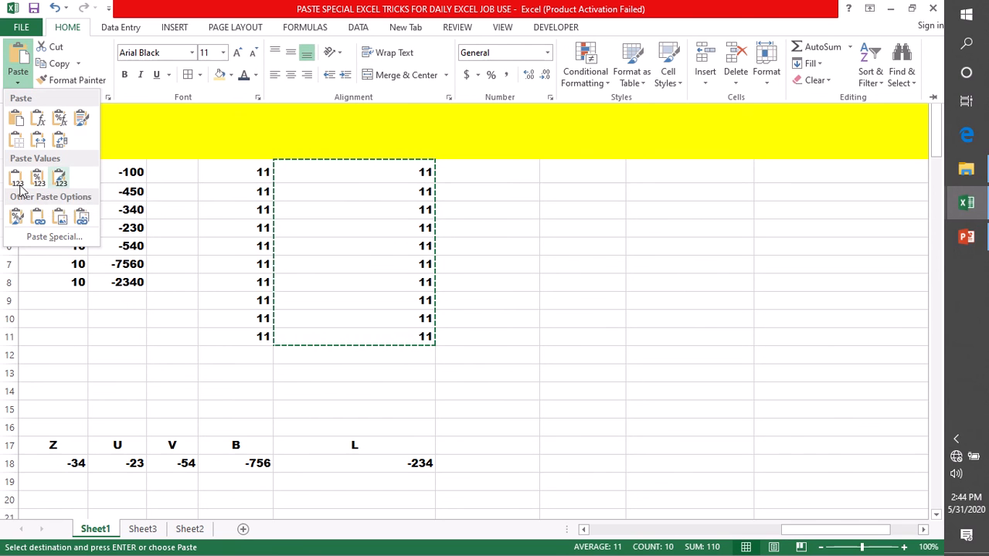
left_click(33, 244)
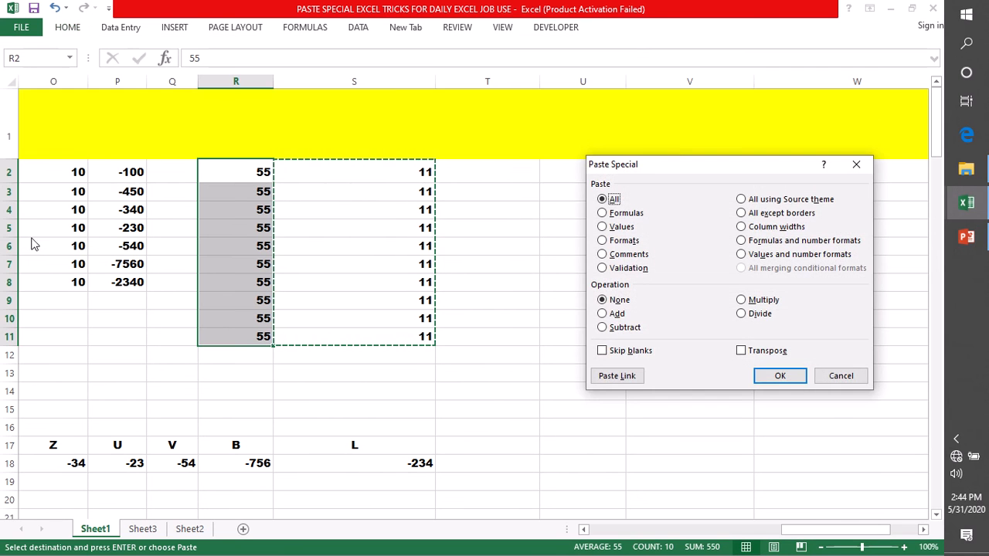
left_click(602, 313)
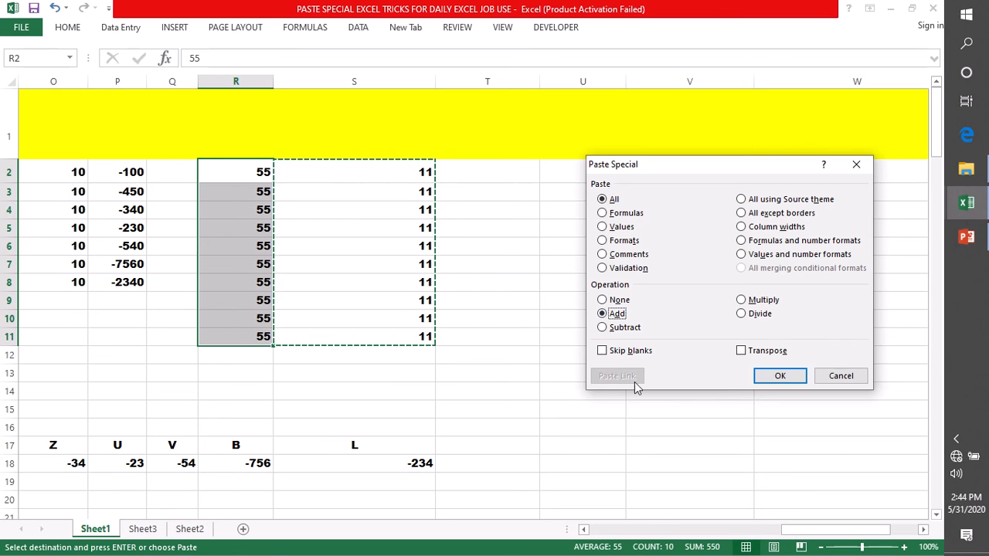
left_click(778, 375)
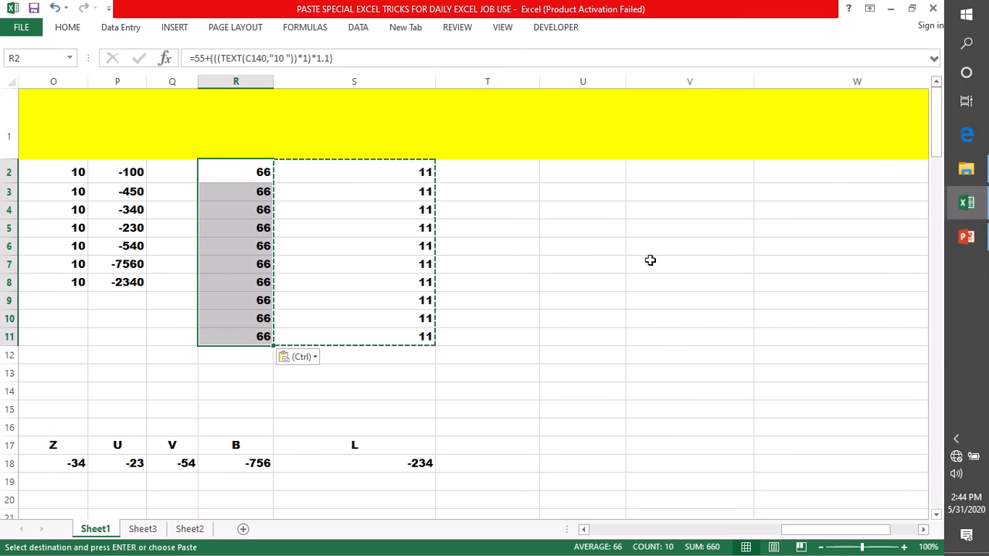
left_click(649, 260)
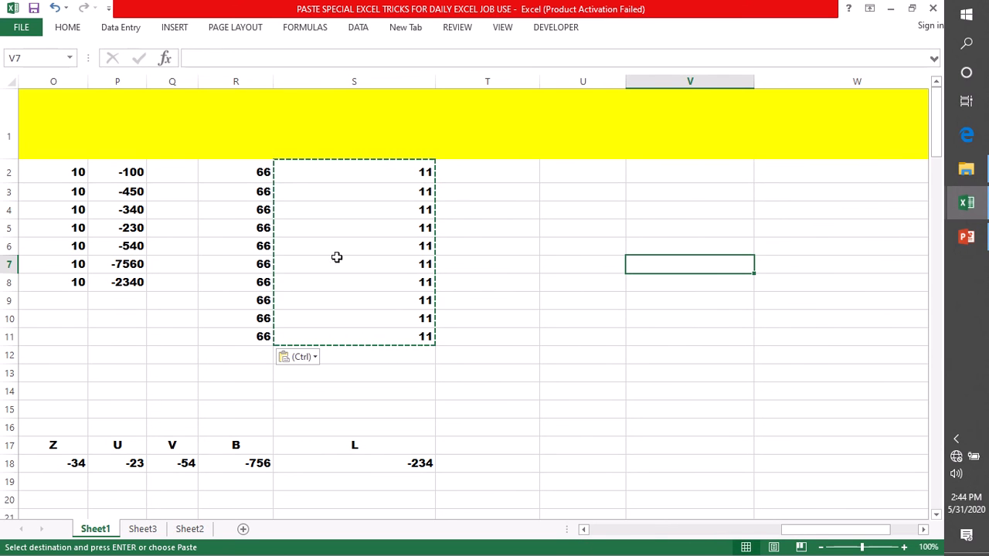
left_click_drag(243, 170, 261, 330)
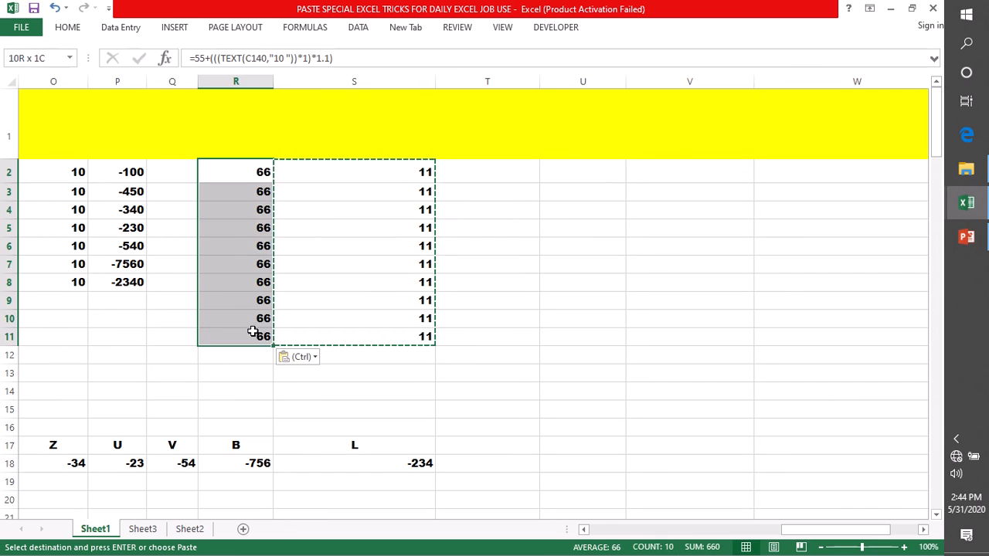
left_click(613, 289)
left_click(463, 269)
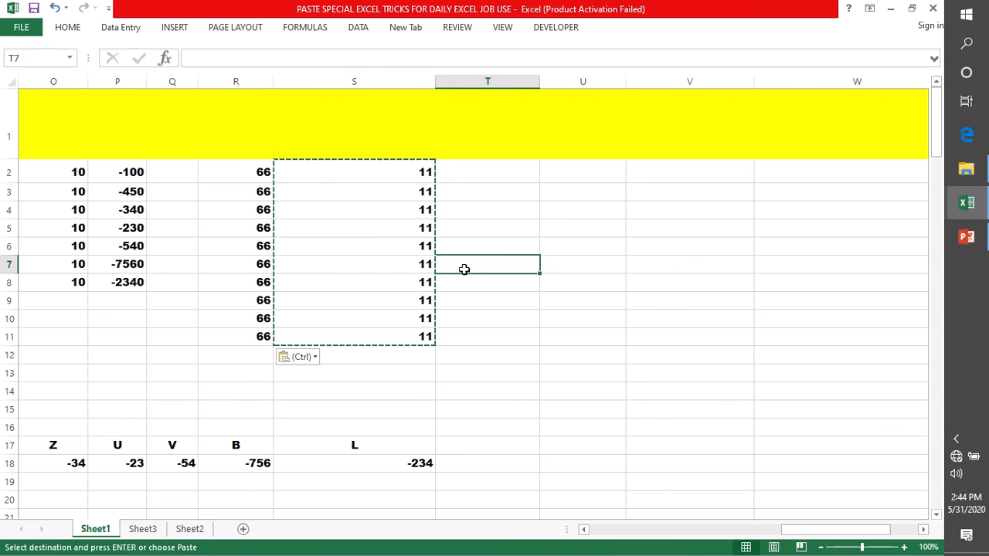
key("Escape")
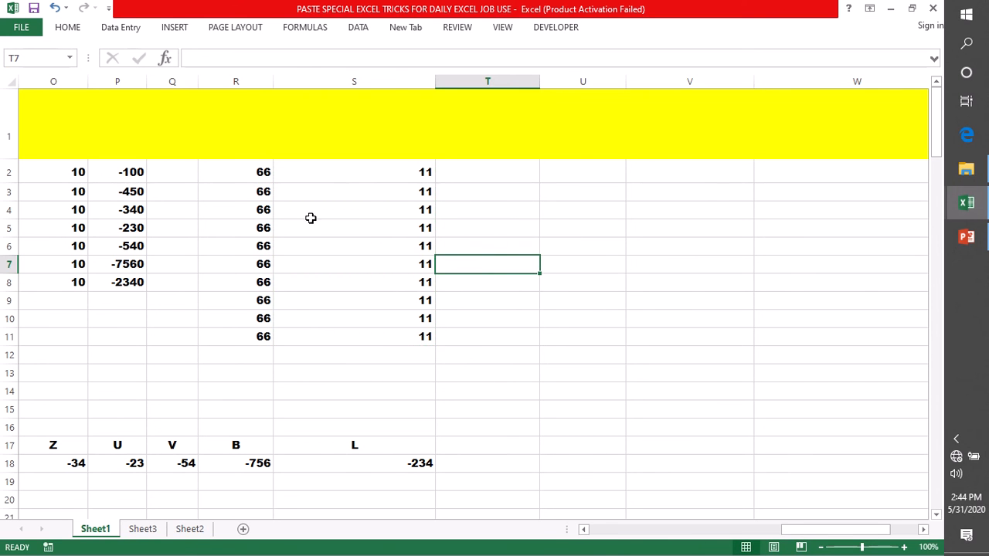
Clear cells R3, R5, R6, R8 and R10 to leave gaps among the column R values
left_click(249, 186)
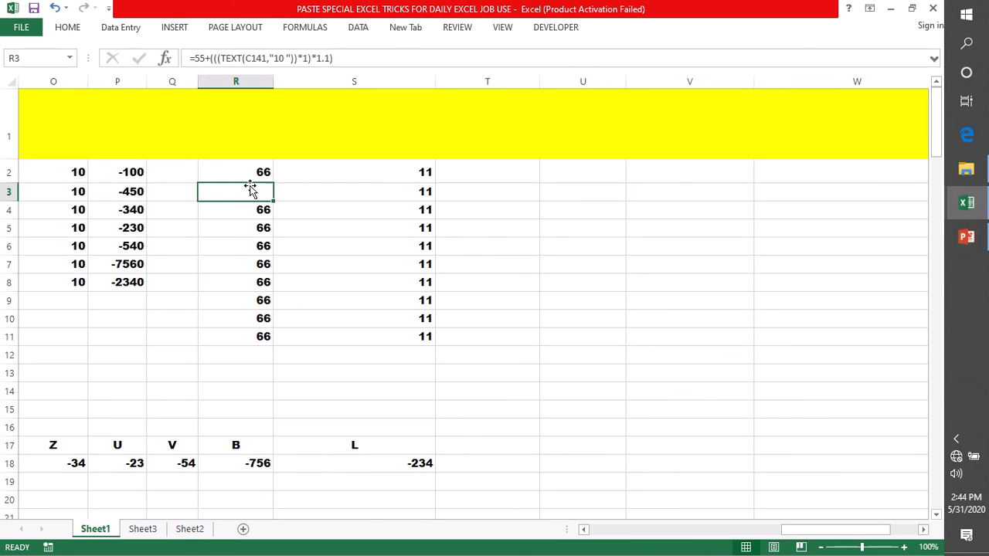
left_click(254, 280)
key("Delete")
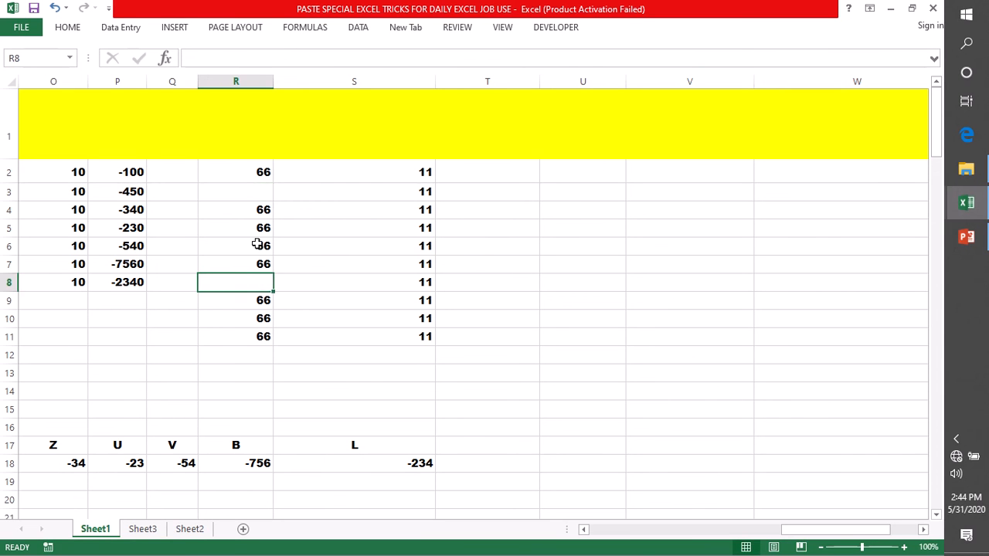
left_click(257, 244)
key("Delete")
left_click(259, 319)
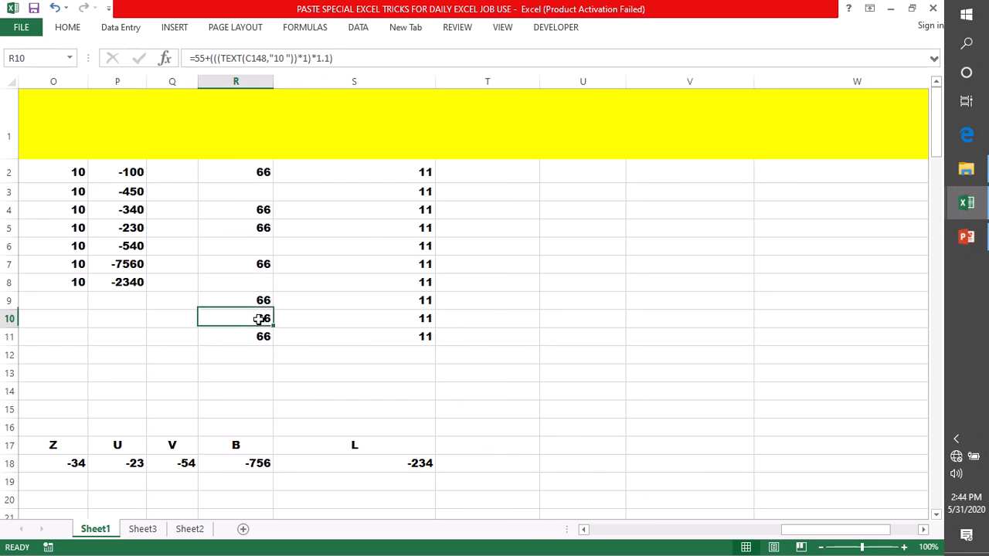
key("Delete")
left_click(545, 301)
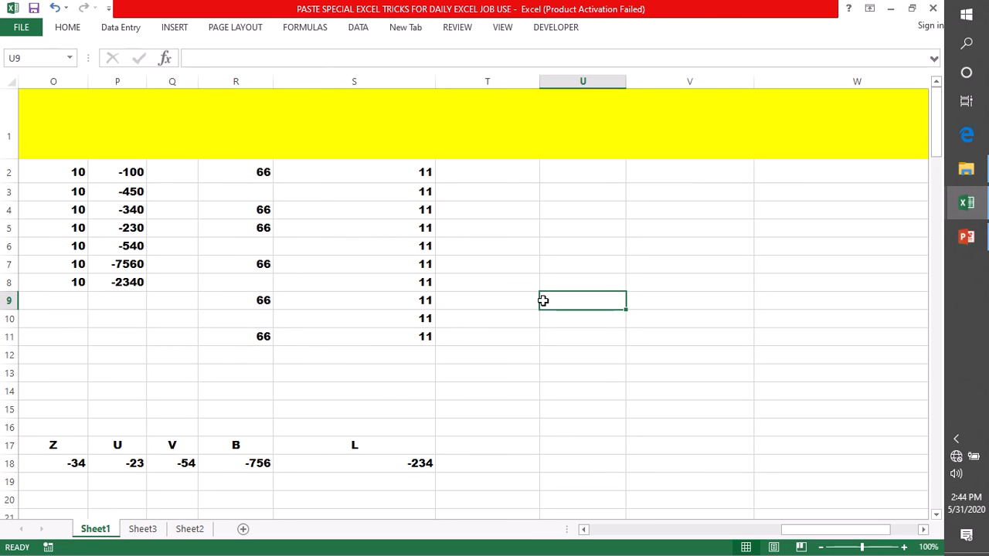
left_click(265, 227)
key("Delete")
left_click(573, 282)
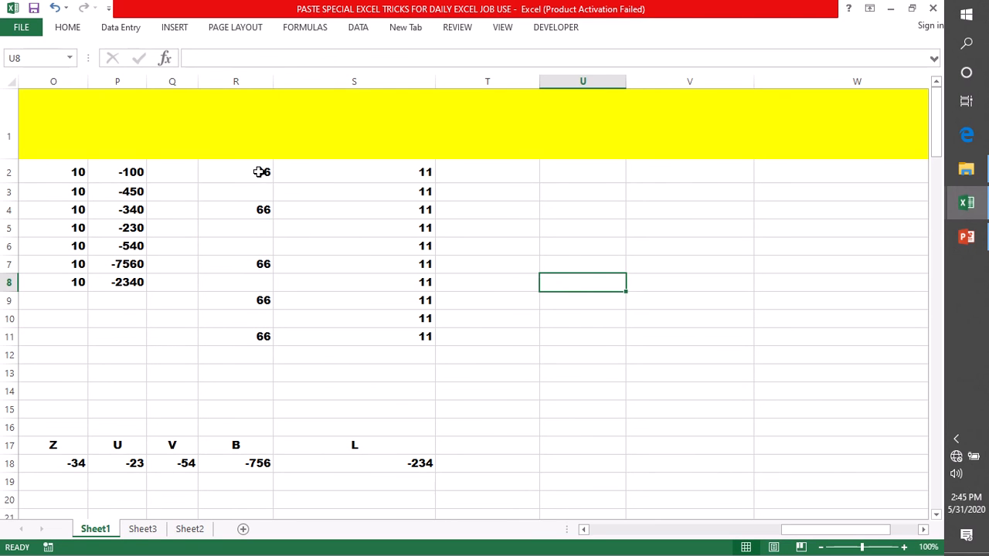
Copy S2:S11 and paste it over the gapped range R2:R11 using Paste Special with All and Skip blanks
left_click_drag(259, 172, 260, 338)
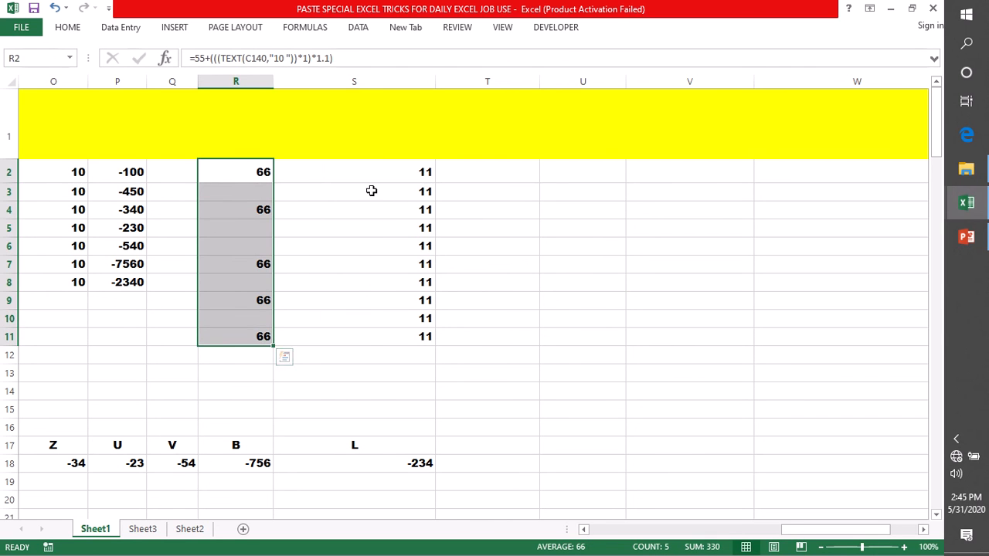
left_click_drag(363, 163, 369, 338)
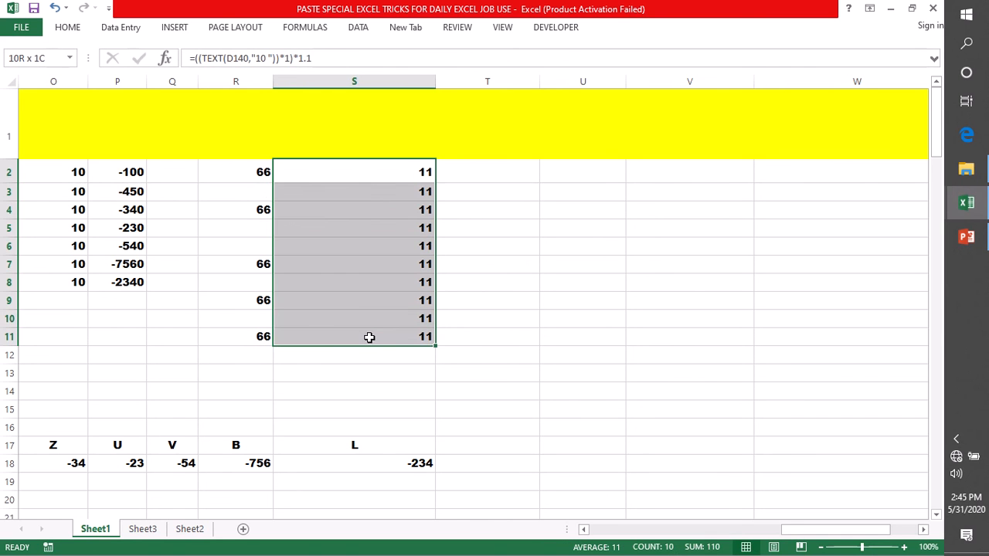
left_click(260, 194)
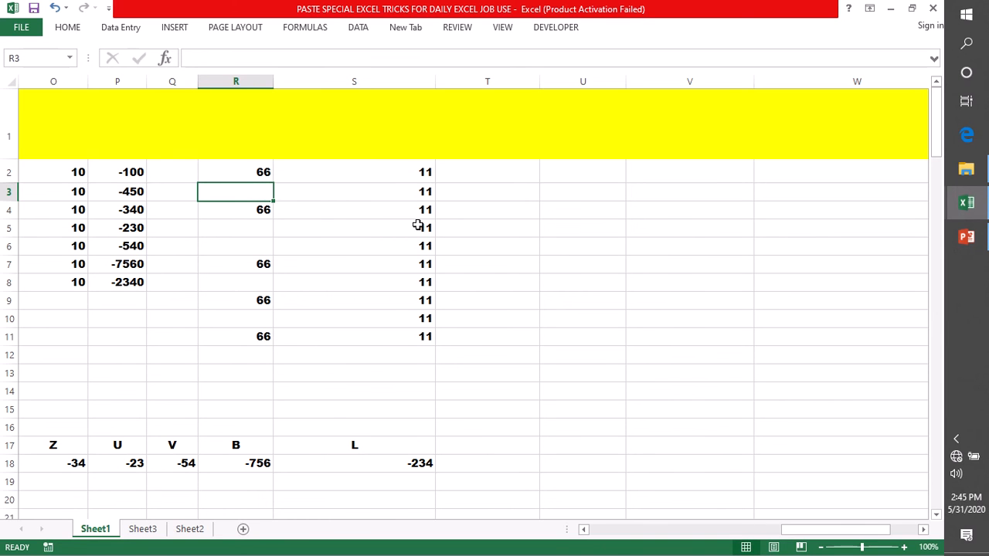
left_click_drag(386, 170, 394, 336)
key("ctrl+c")
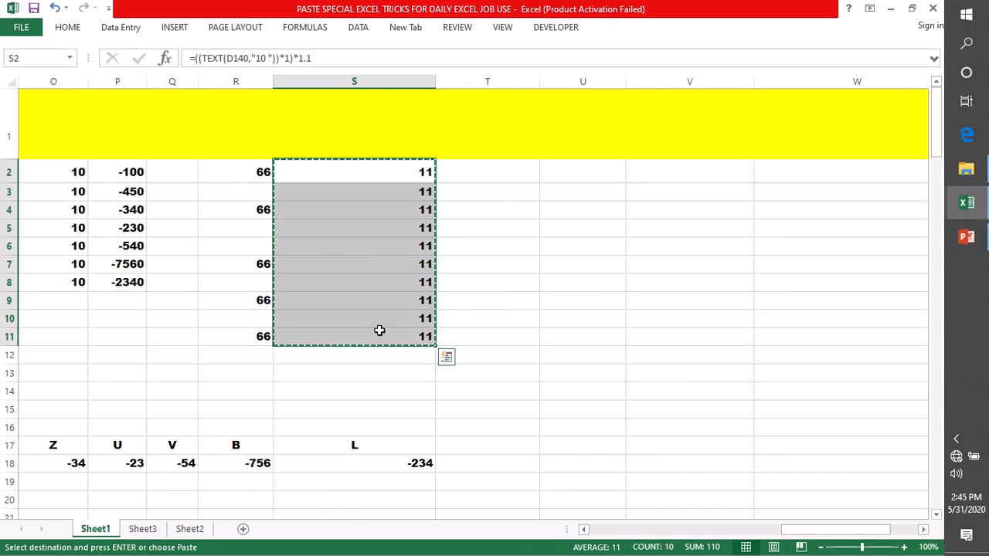
left_click_drag(248, 173, 264, 335)
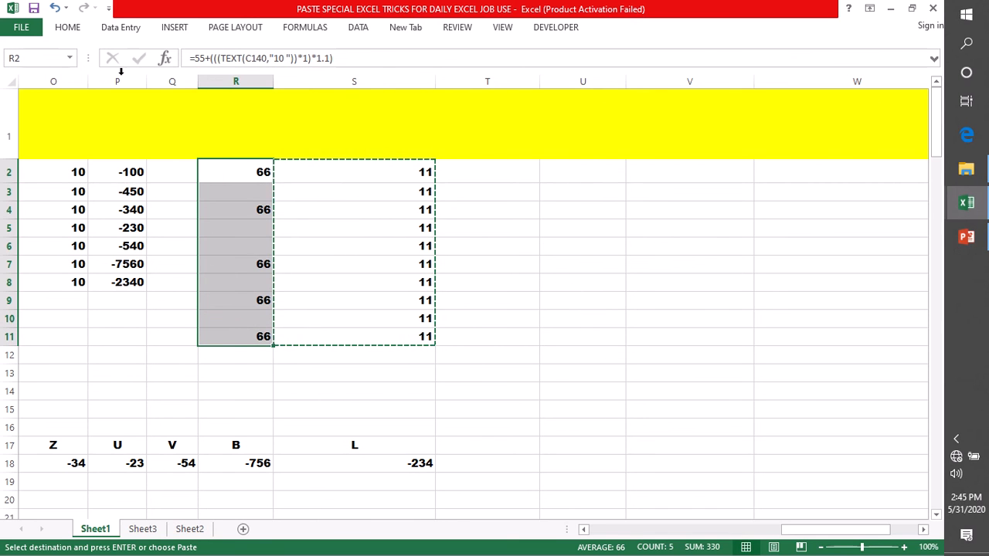
left_click(67, 27)
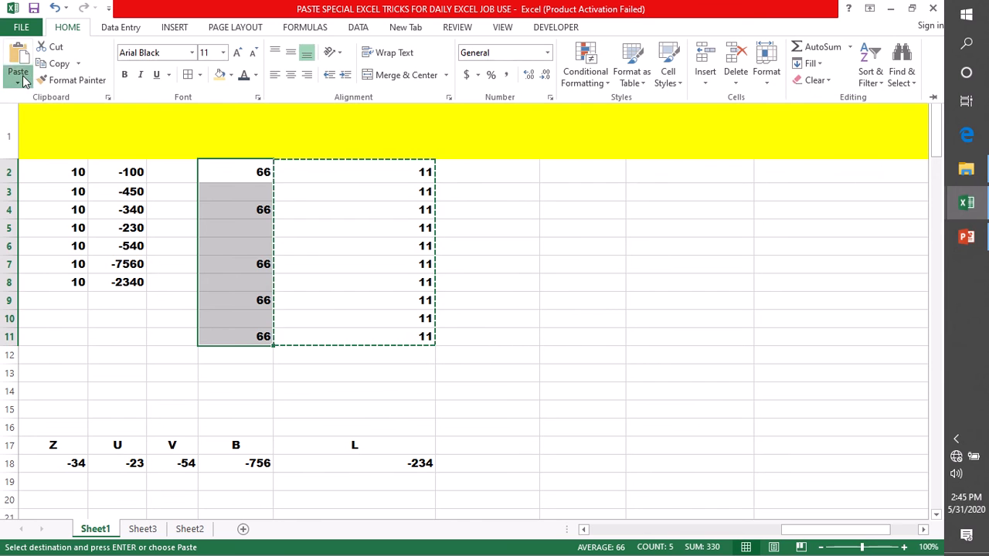
left_click(19, 79)
left_click(38, 236)
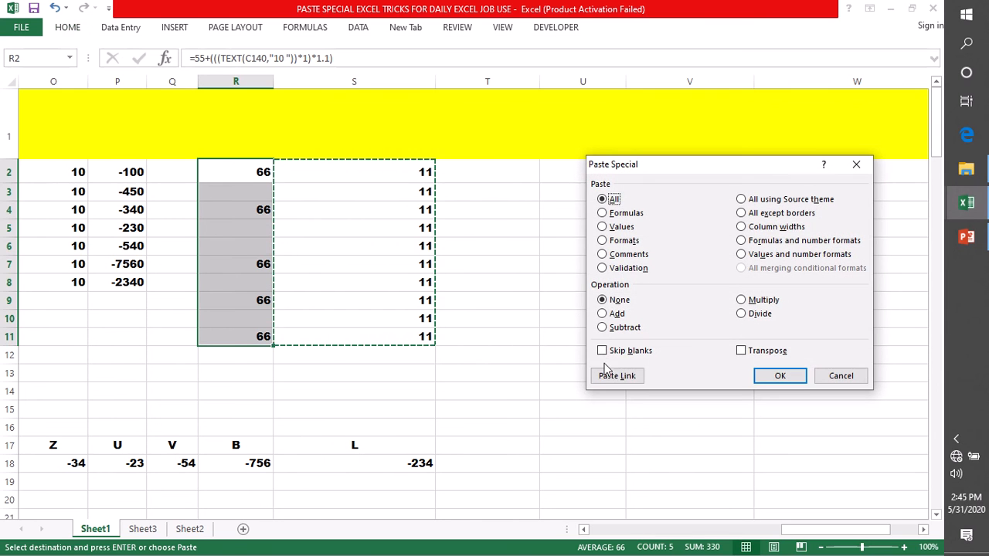
left_click(602, 351)
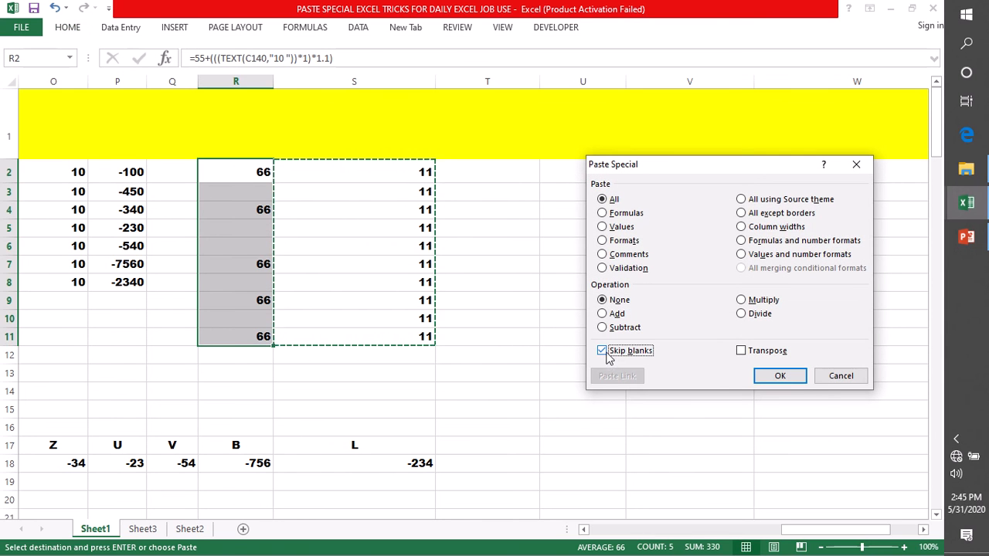
left_click(778, 377)
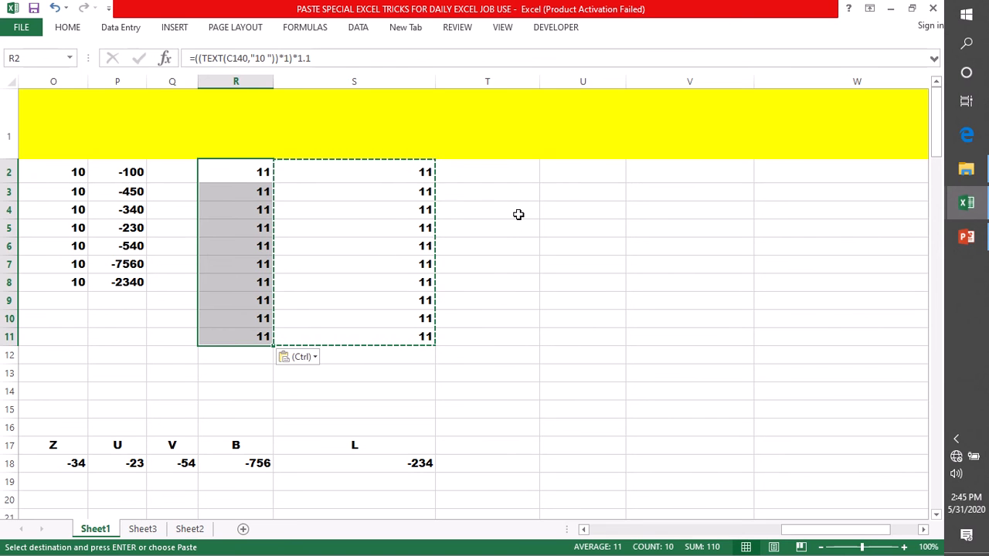
Undo the Skip blanks paste and the earlier clearing of the column R cells, and save the workbook
key("ctrl+z")
left_click(515, 261)
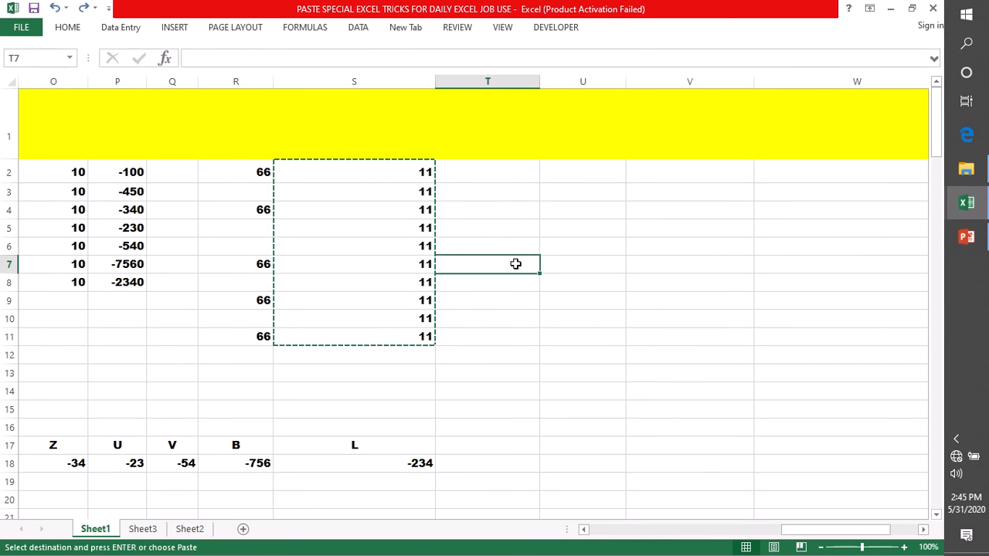
key("ctrl+z")
key("ctrl+z")
key("ctrl+z")
key("ctrl+z")
key("ctrl+z")
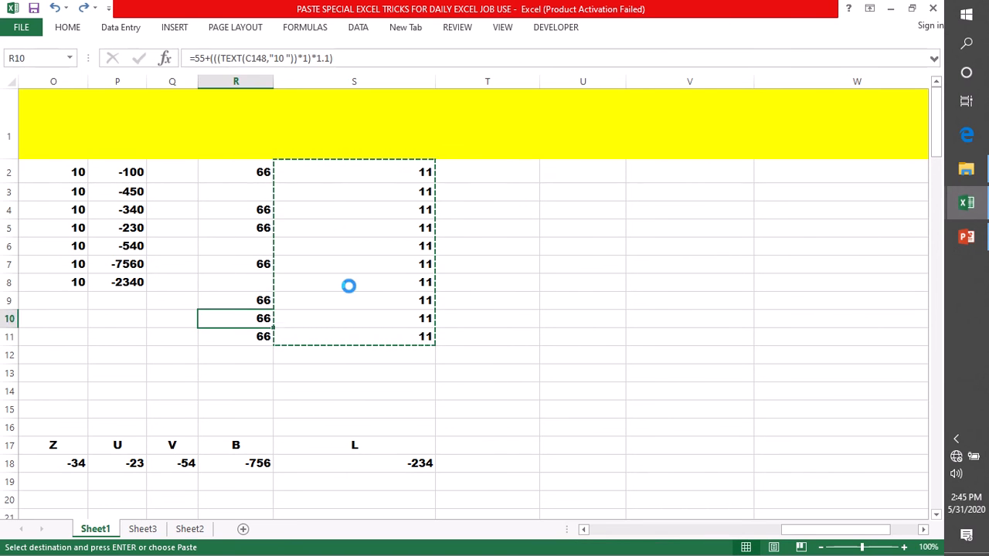
left_click(547, 299)
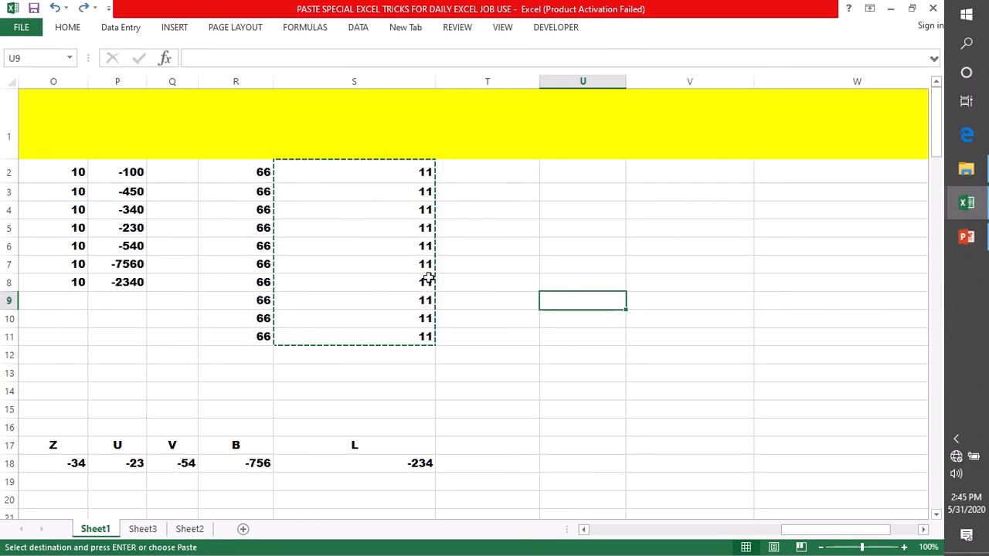
key("ctrl+s")
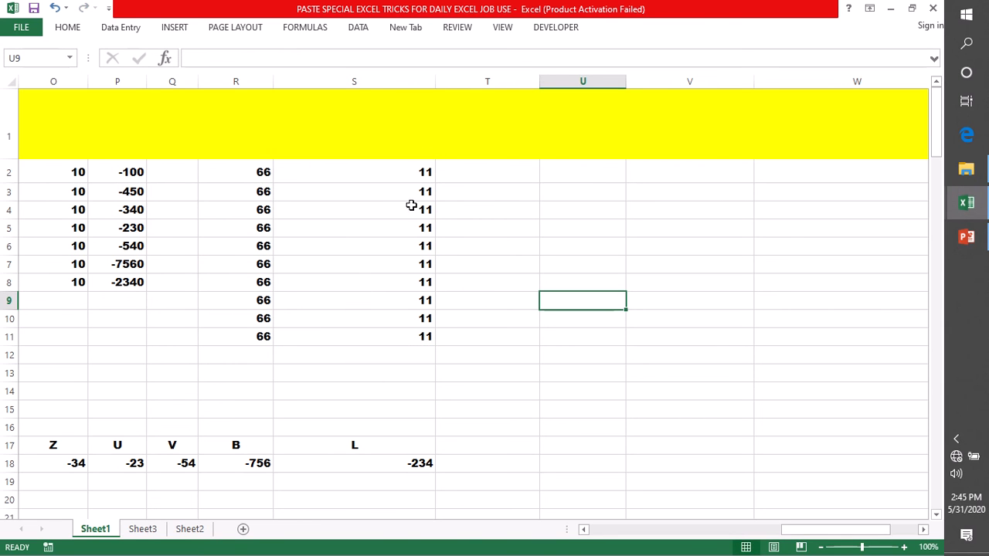
Clear cells S3, S5, S7, S9 and S10 to leave gaps among the column S values
left_click(405, 195)
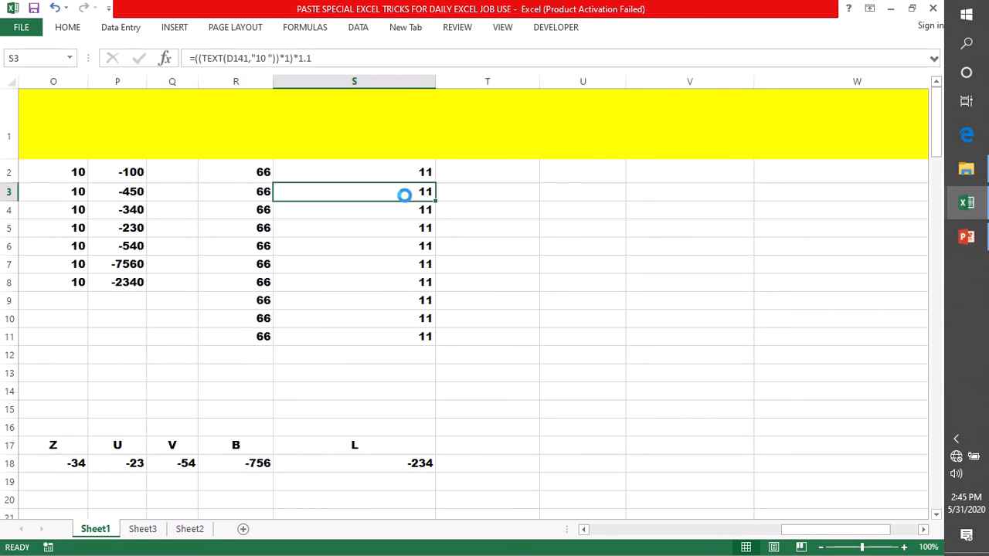
key("Delete")
left_click(402, 267)
key("Delete")
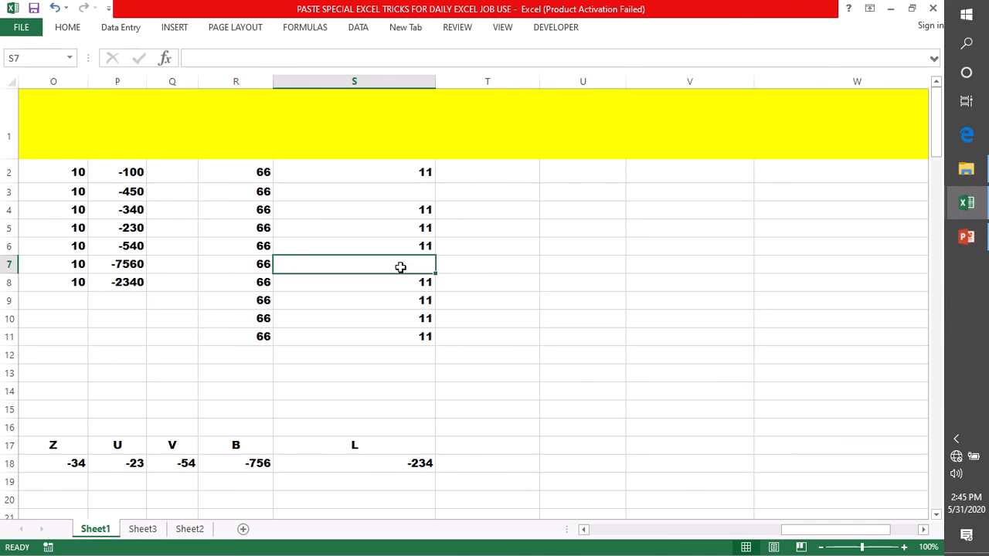
left_click(402, 303)
key("Delete")
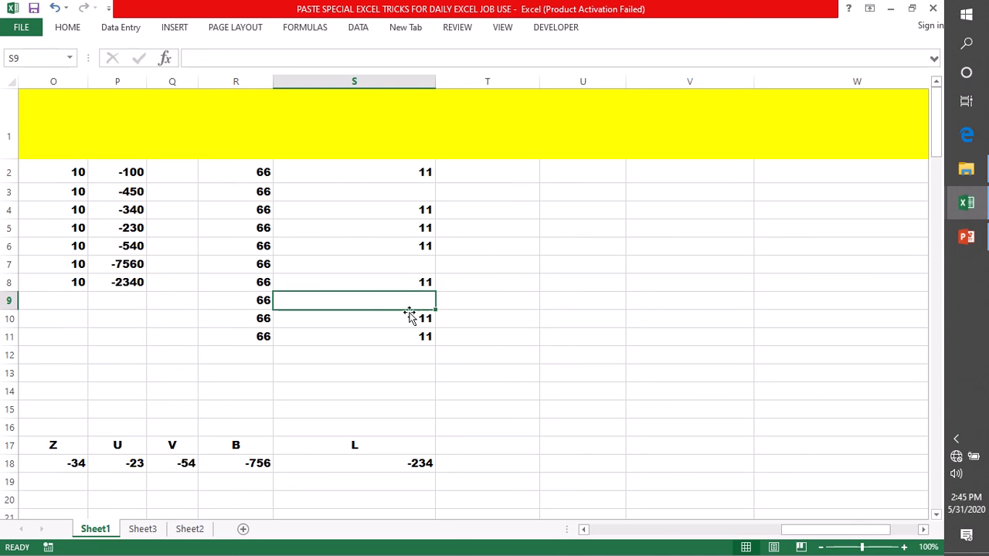
left_click(504, 338)
left_click(418, 231)
key("Delete")
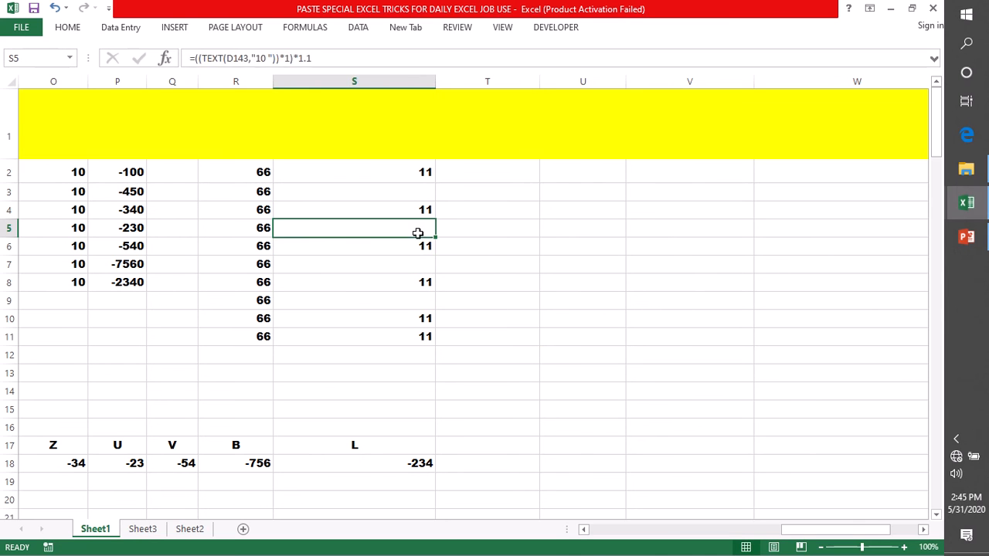
left_click(413, 319)
key("Delete")
left_click(559, 344)
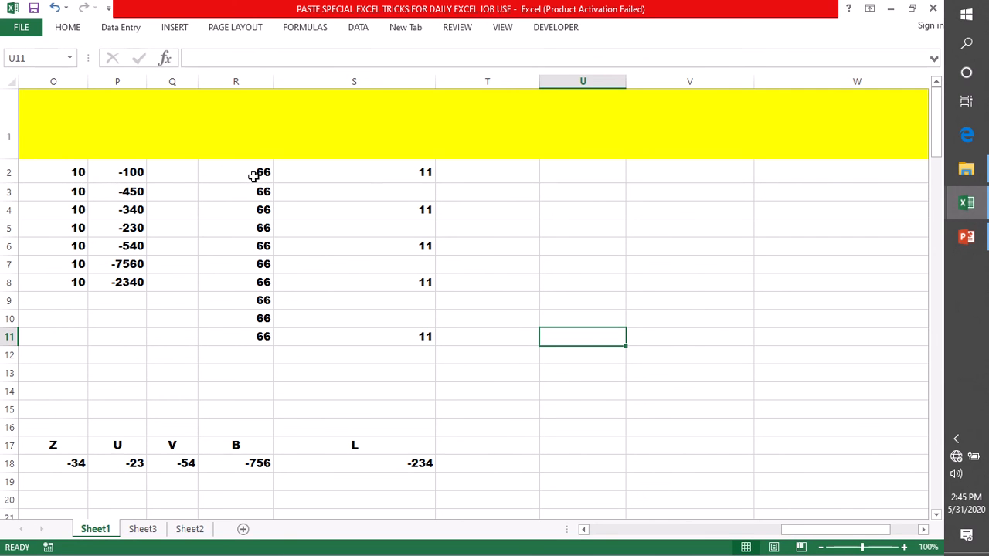
Copy the gapped range S2:S11 and paste it onto R2:R11 using Paste Special with All and Skip blanks, and end copy mode
left_click(372, 172)
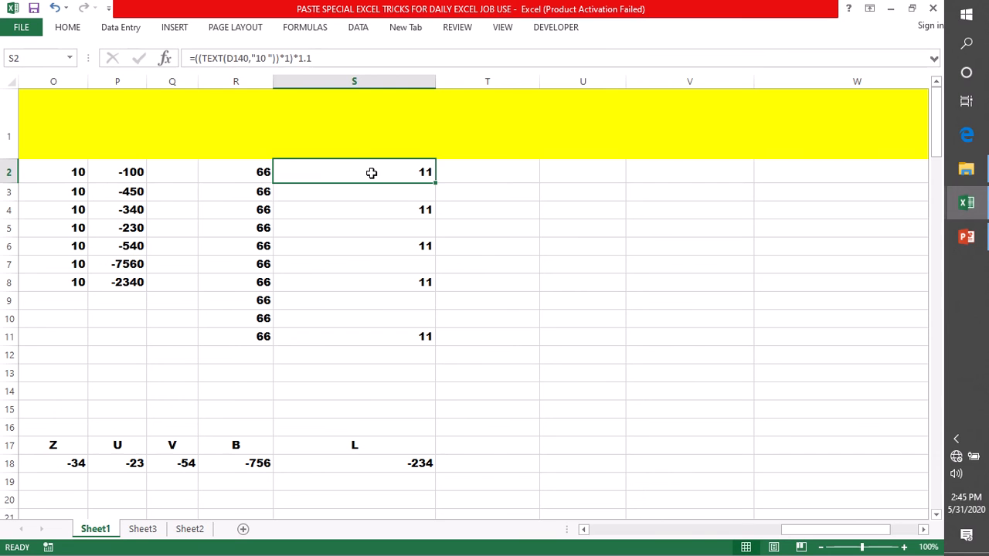
left_click_drag(371, 172, 382, 335)
key("ctrl+c")
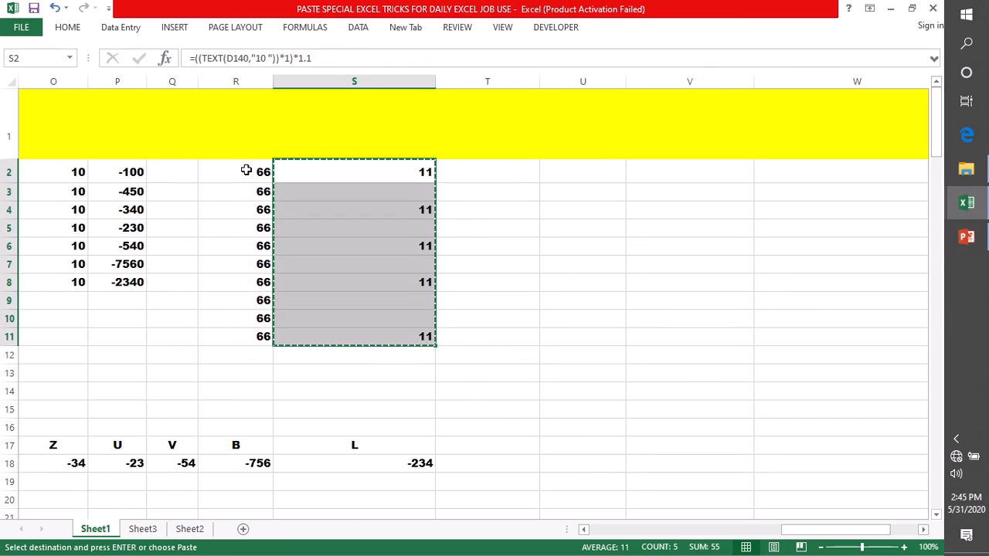
left_click_drag(246, 170, 260, 336)
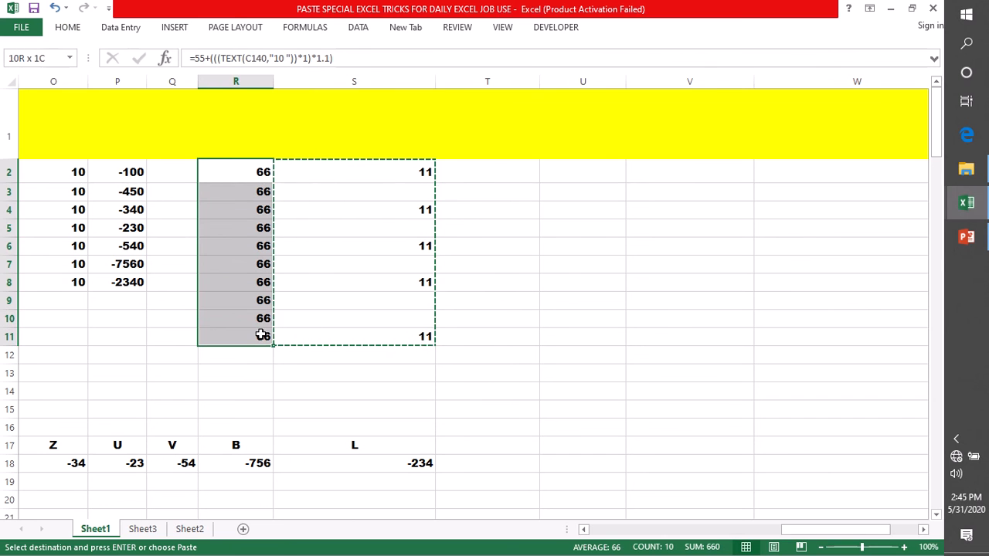
left_click(67, 27)
left_click(18, 82)
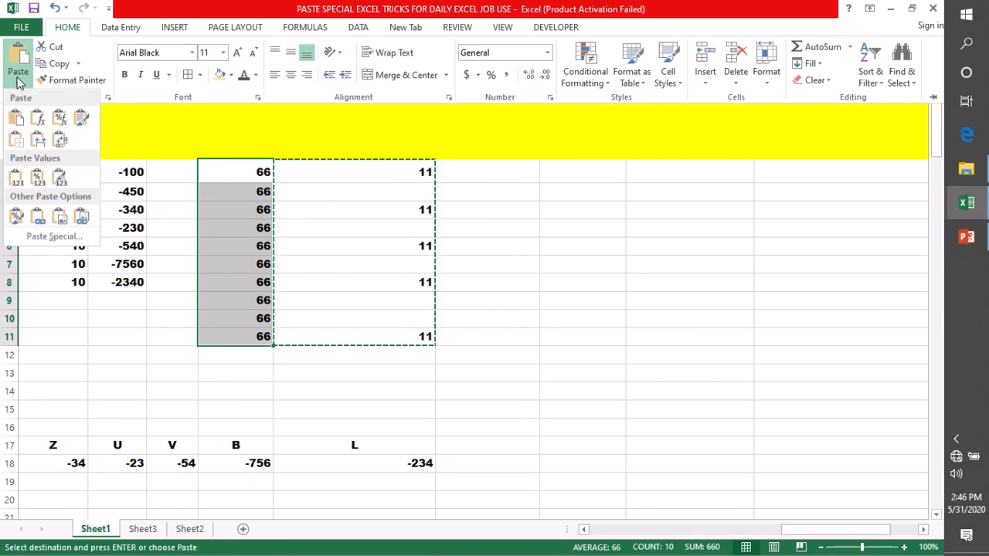
left_click(54, 237)
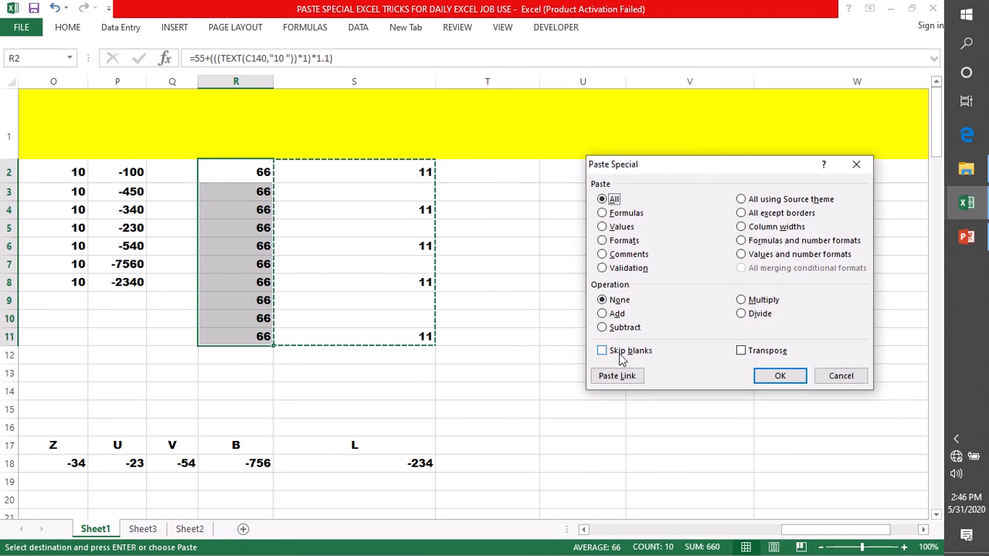
left_click(619, 355)
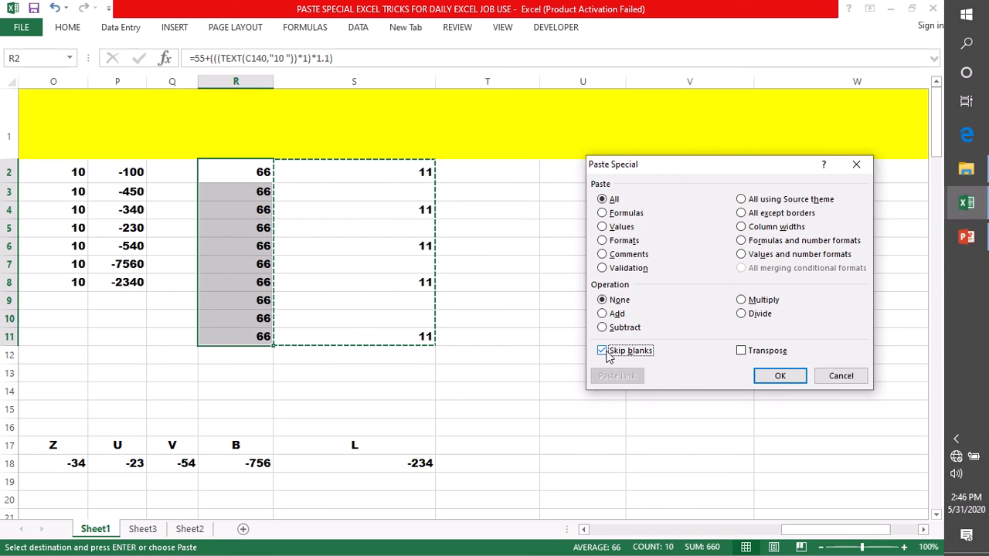
left_click(781, 377)
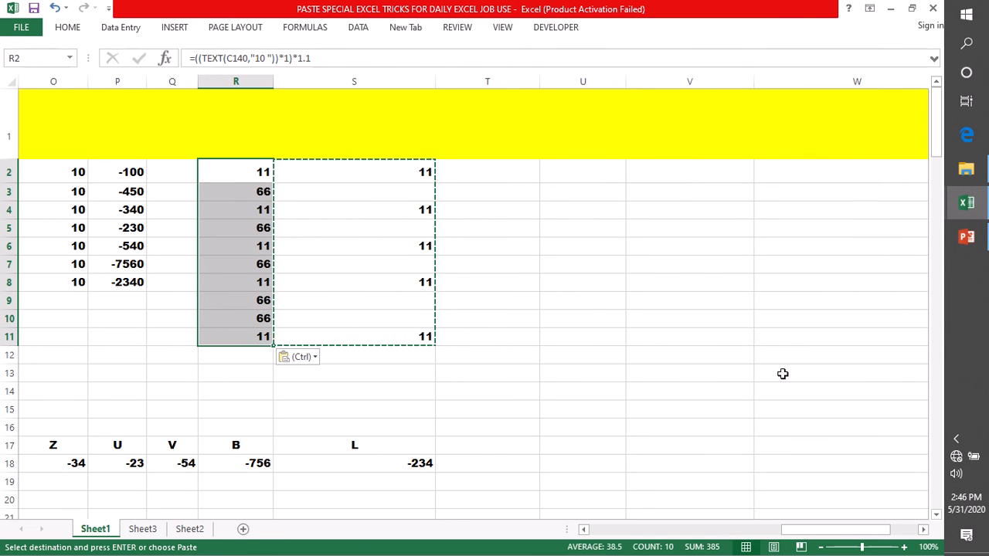
left_click(585, 300)
key("Escape")
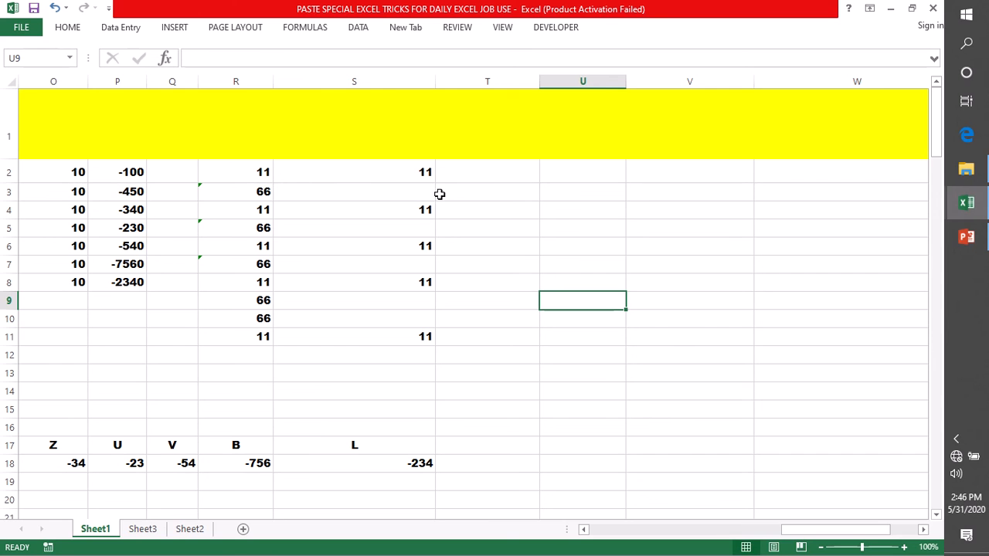
Compare the pasted cells in R2:R11 with the filled and blank source cells in S2:S11, starting with rows 2 and 3
left_click(251, 192)
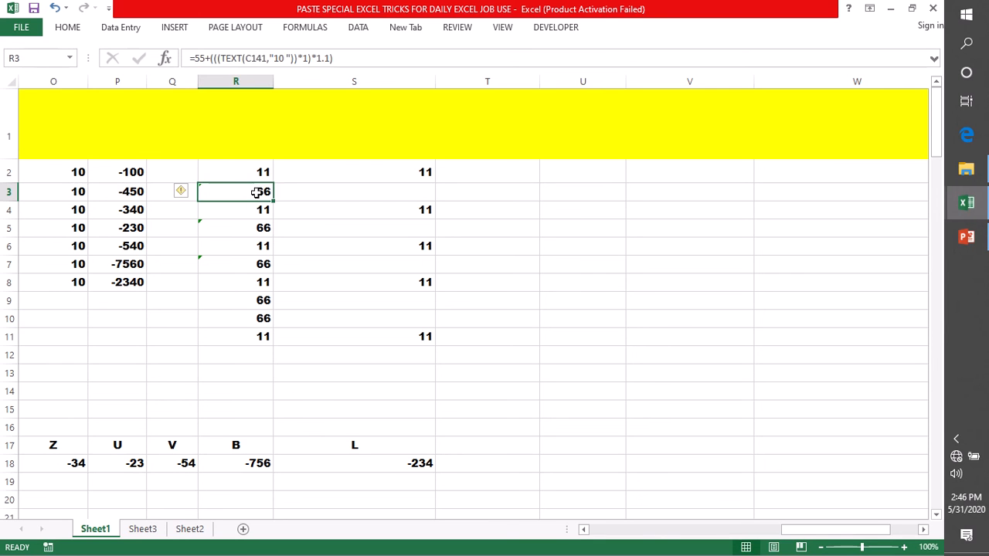
left_click_drag(383, 192, 249, 193)
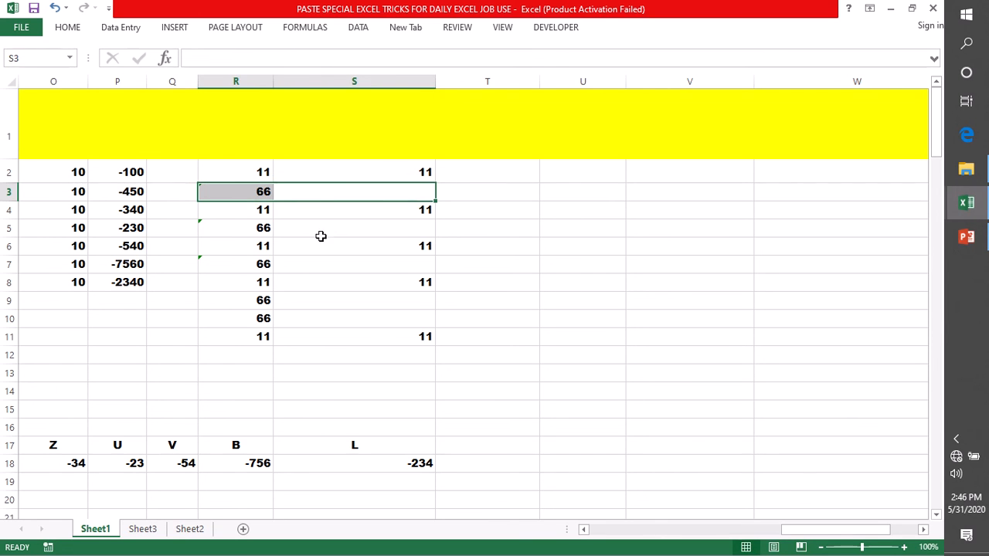
left_click(249, 170)
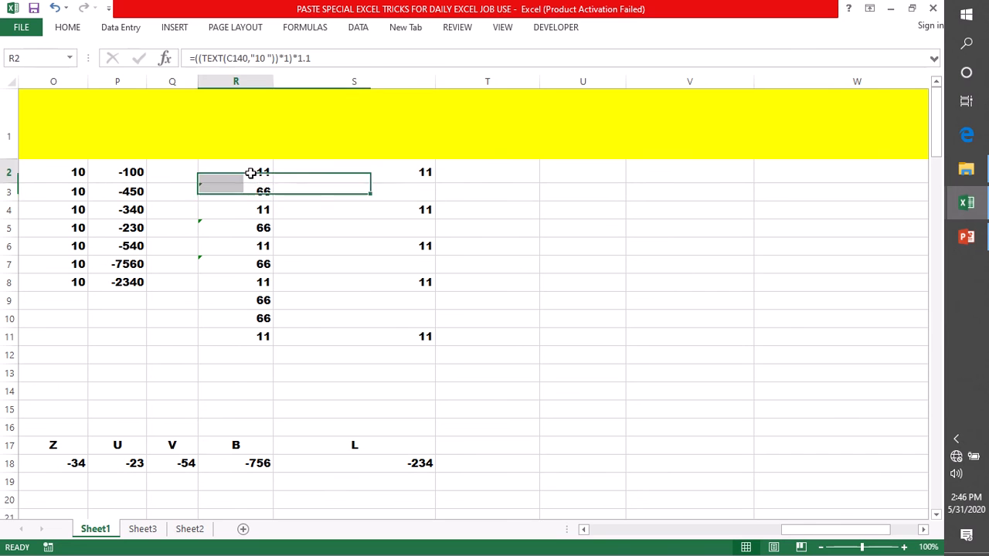
left_click(390, 176)
left_click_drag(392, 175, 250, 172)
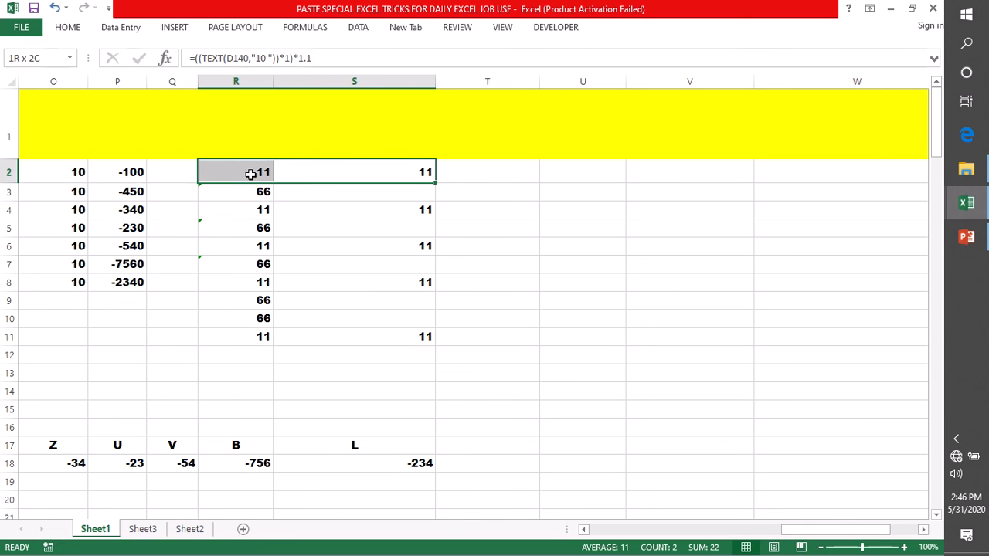
left_click(393, 172)
left_click(220, 174)
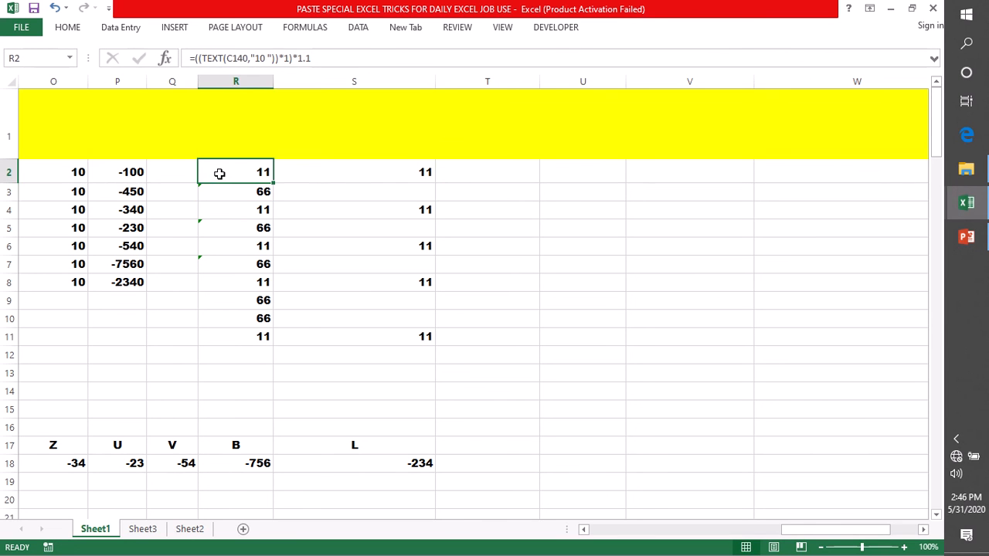
left_click_drag(343, 195, 244, 195)
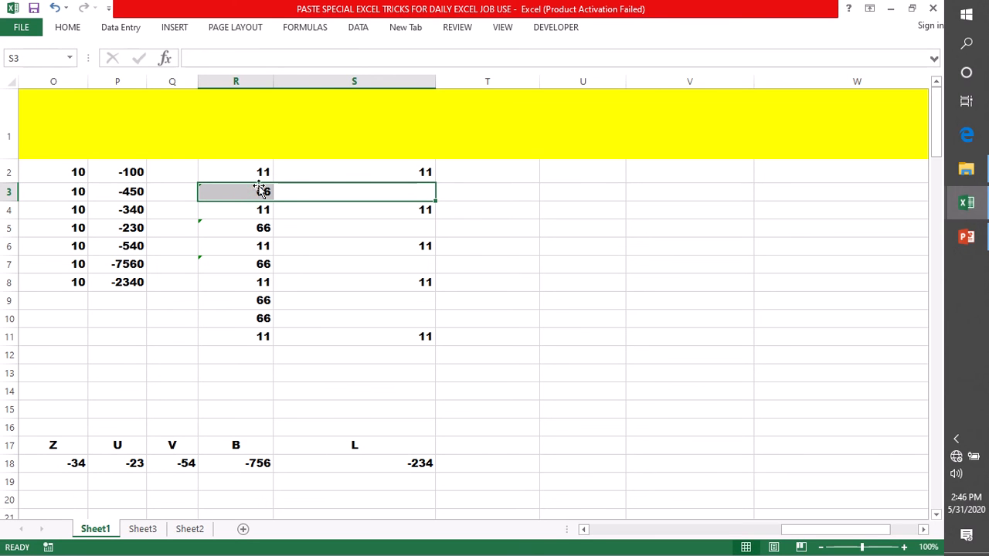
left_click_drag(345, 170, 360, 333)
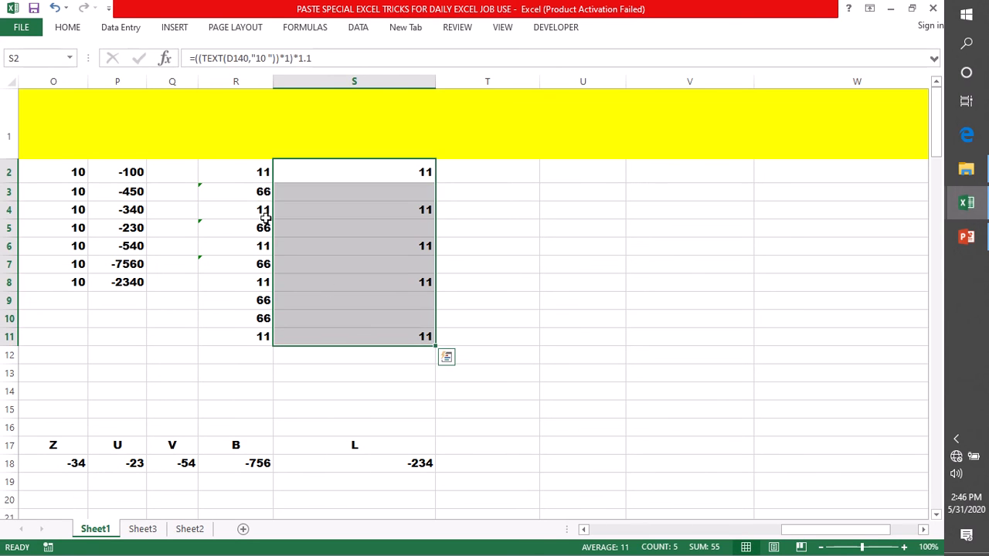
left_click_drag(236, 169, 258, 337)
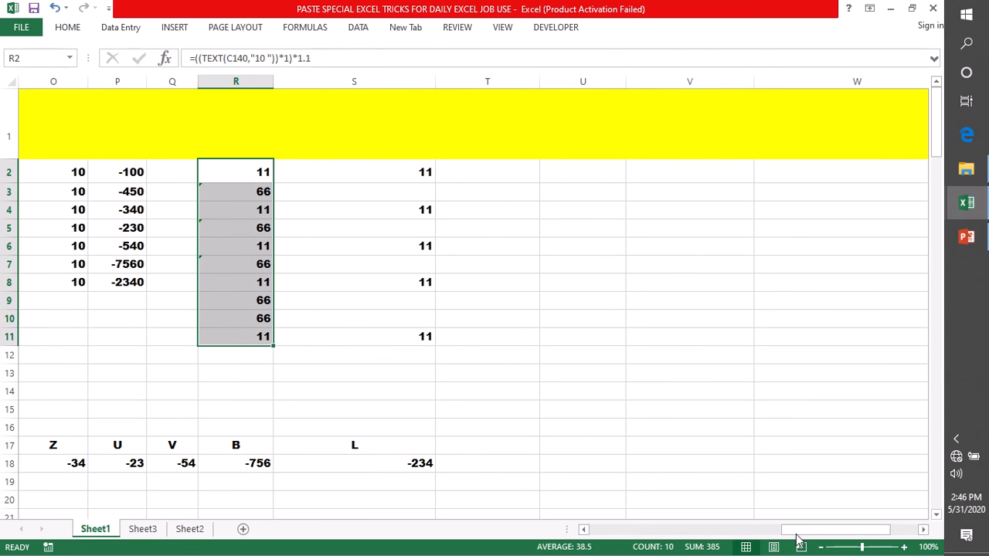
Return to column A and look over the student marks tables from the title row down
left_click_drag(796, 534, 600, 534)
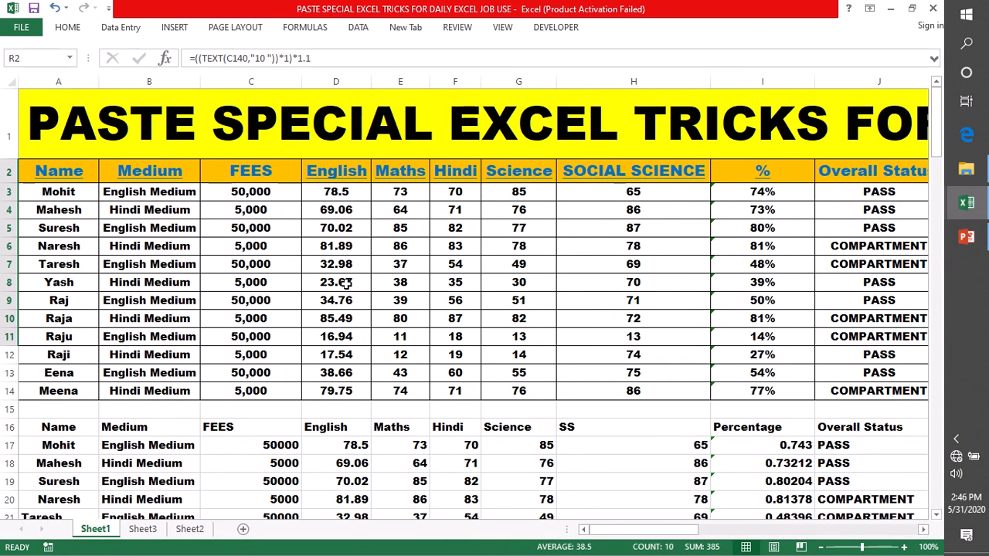
scroll(552, 289, "down", 4)
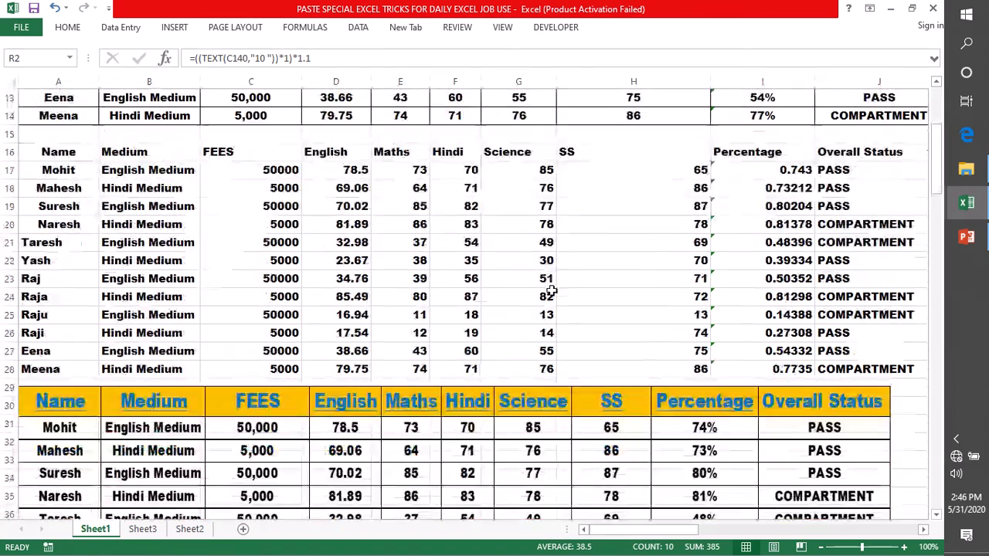
scroll(552, 289, "down", 2)
scroll(518, 263, "up", 6)
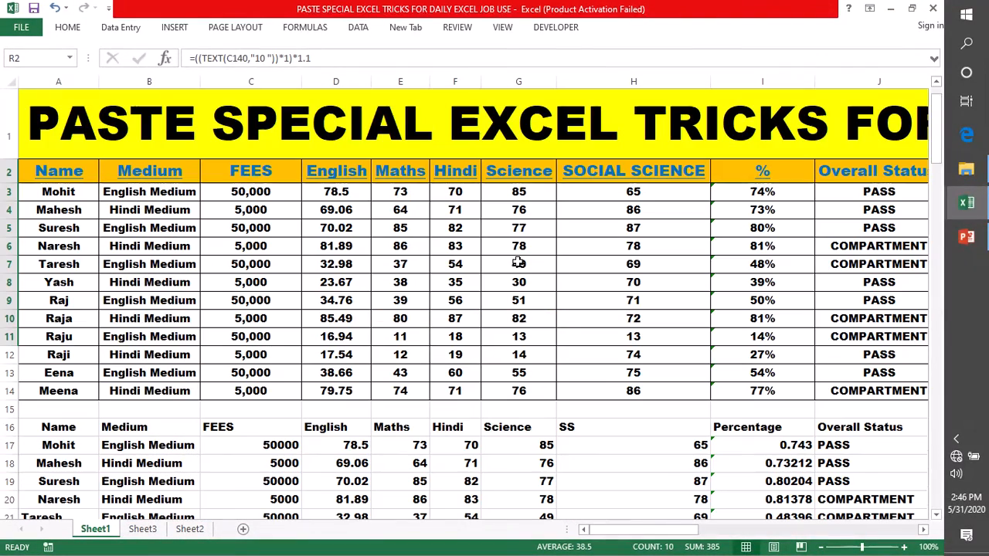